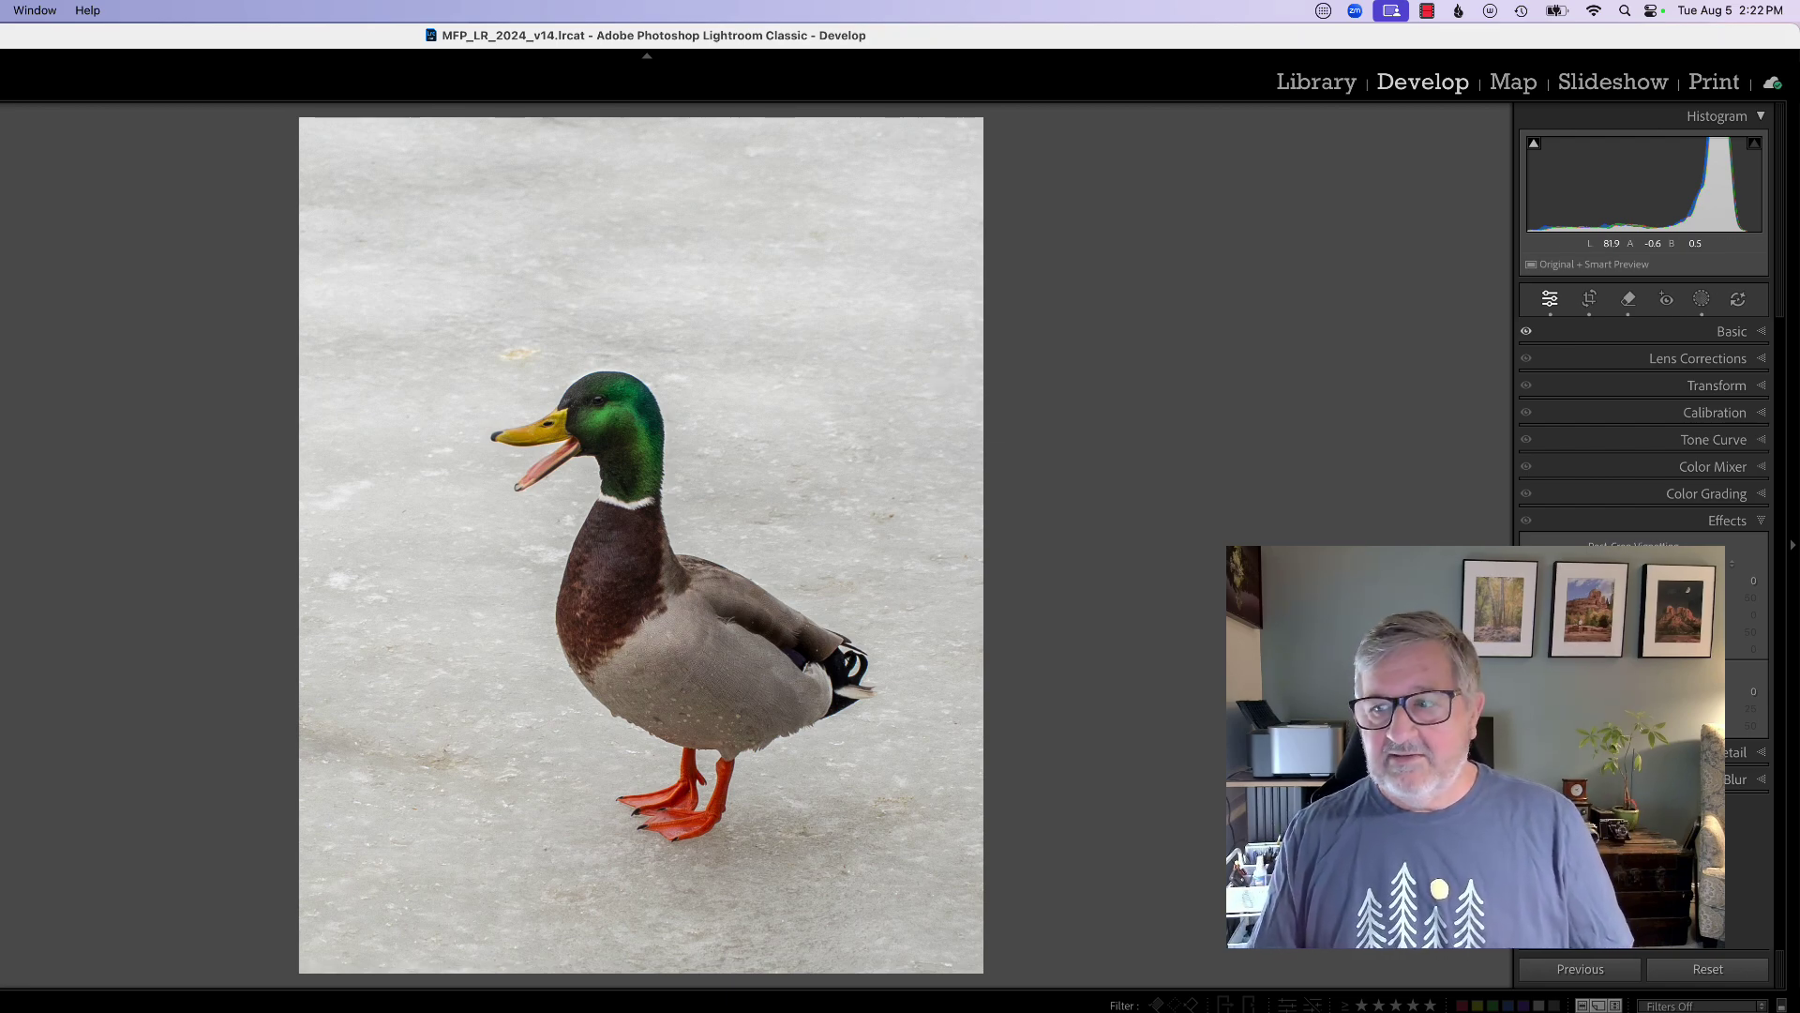
# Step: Try a -100 post-crop vignette on the duck photo, settle its Amount at -30 and compare the photo with the effect off and on
pyautogui.moveTo(1637, 581); pyautogui.dragTo(1547, 580)
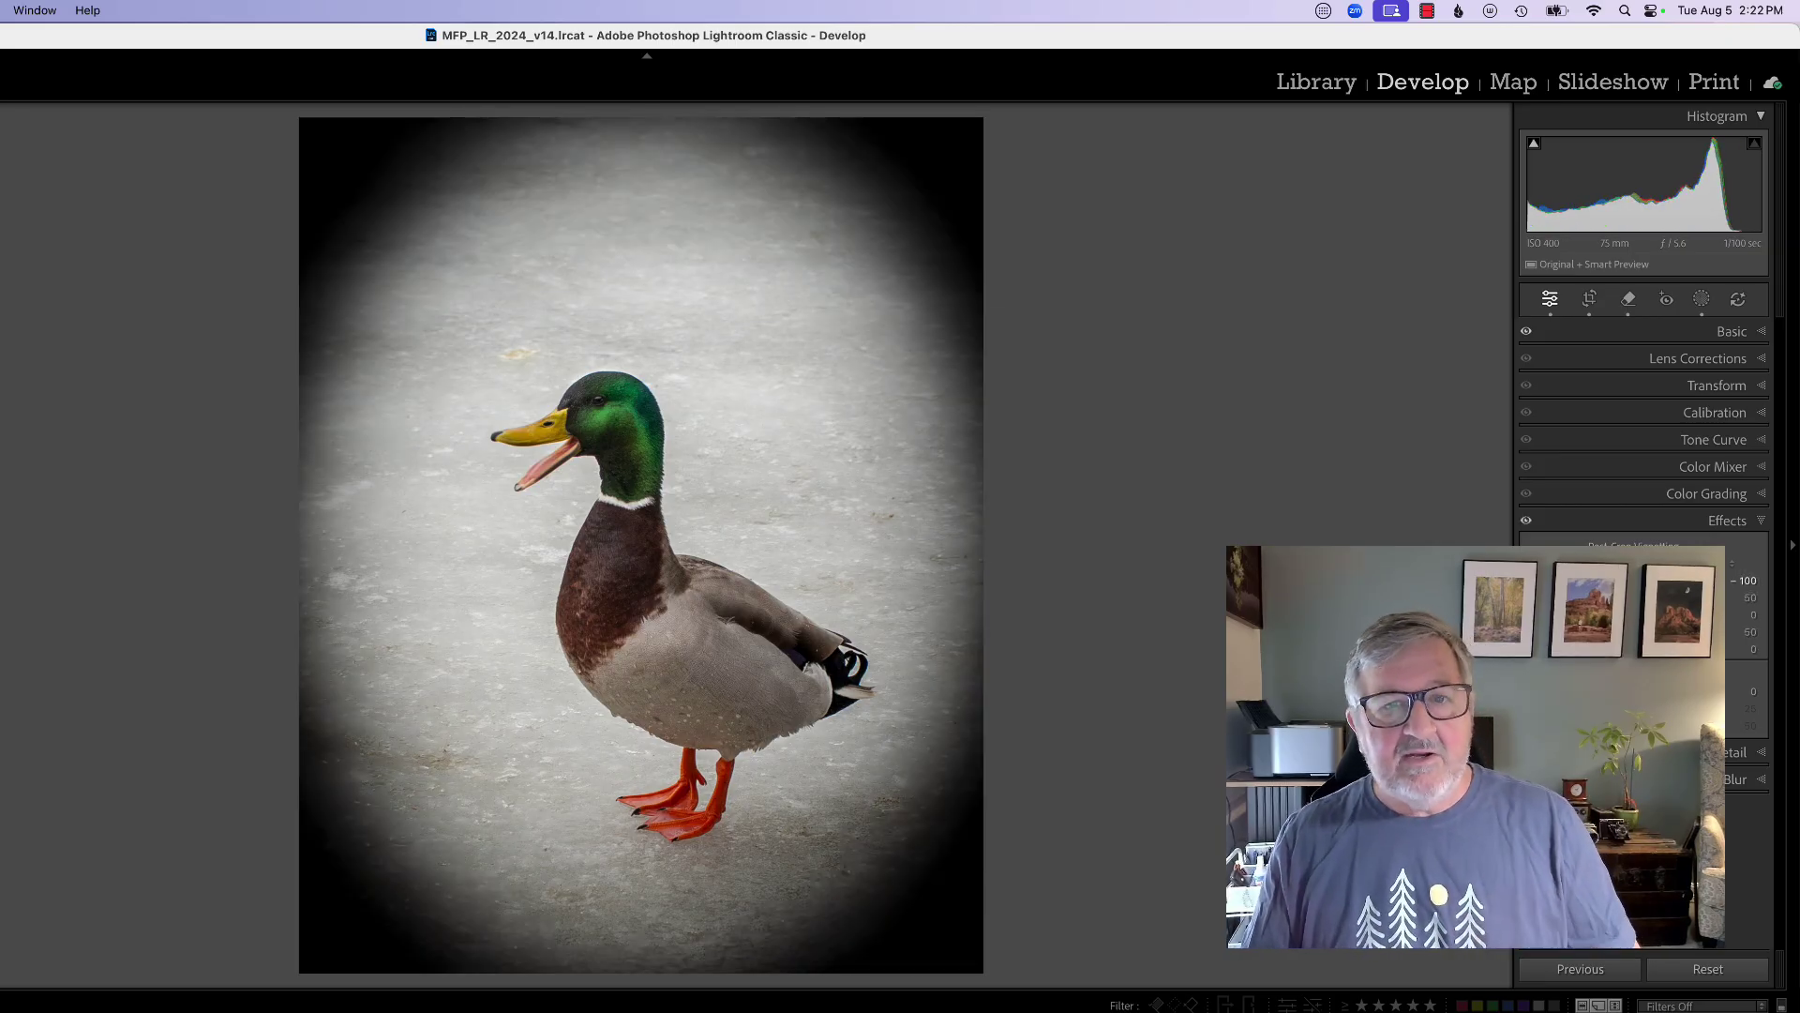
pyautogui.moveTo(1547, 581); pyautogui.dragTo(1610, 580)
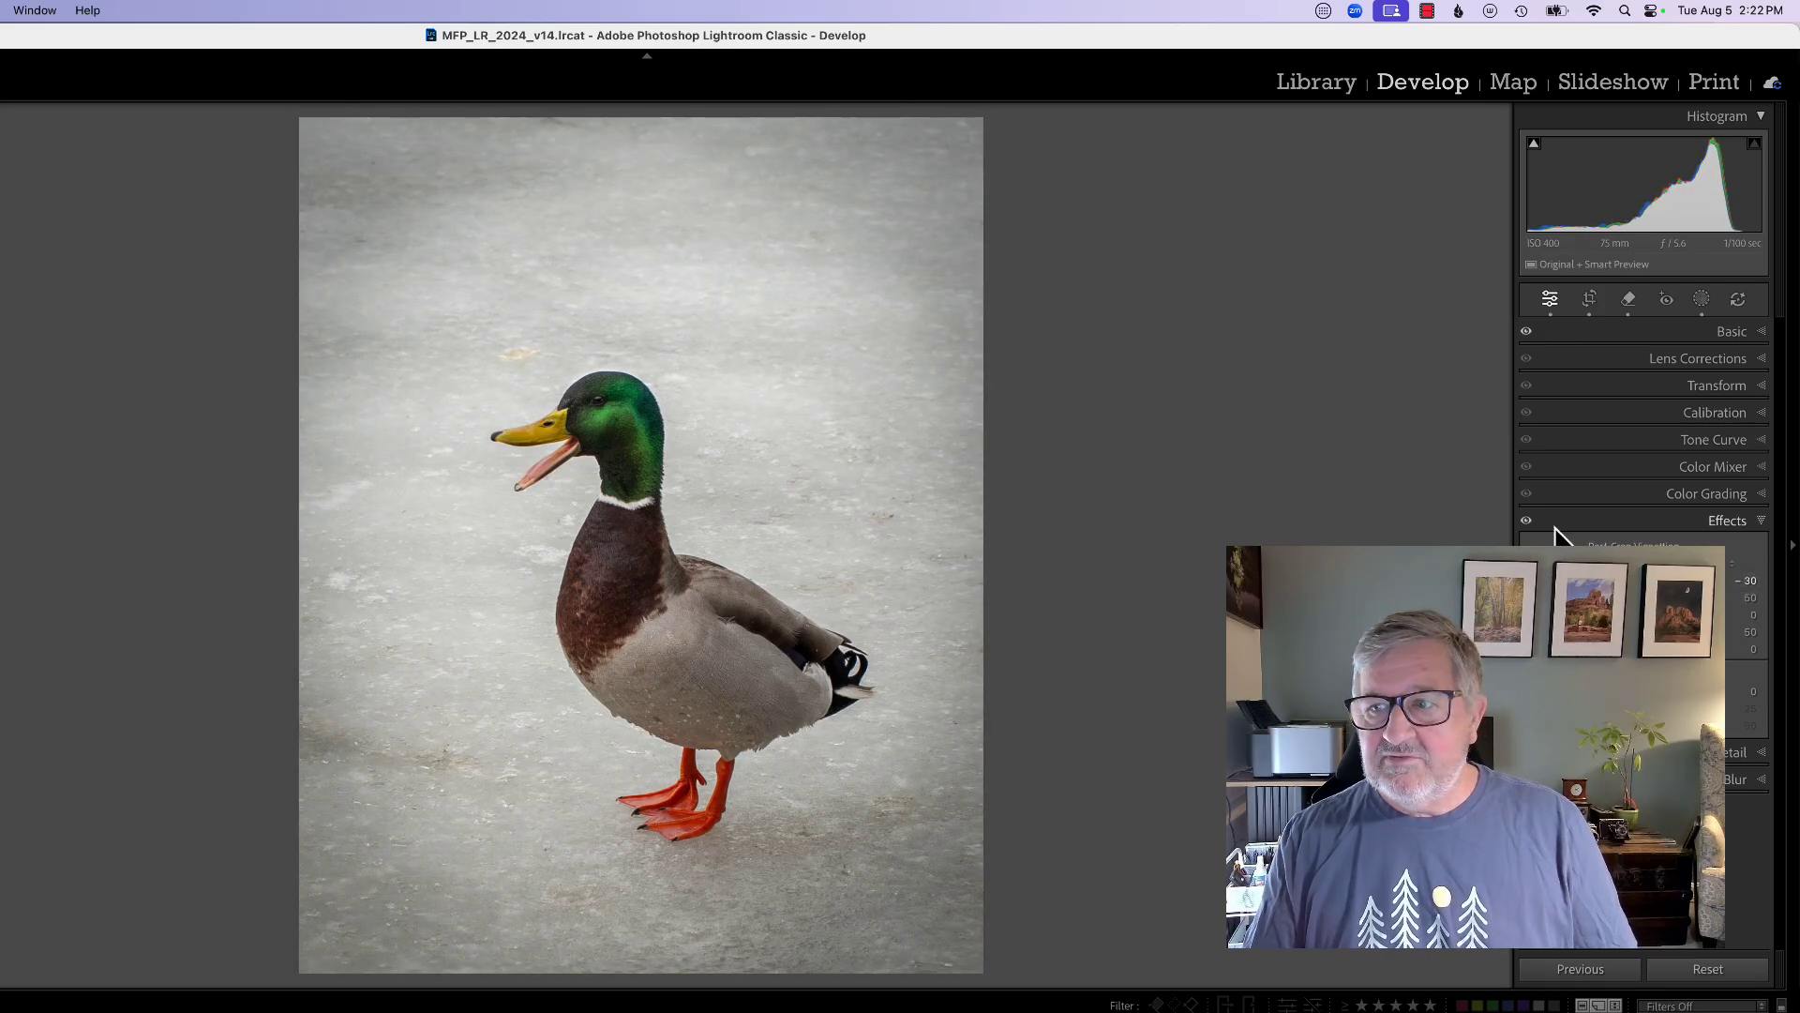
pyautogui.click(1526, 521)
pyautogui.click(1527, 521)
pyautogui.click(1527, 521)
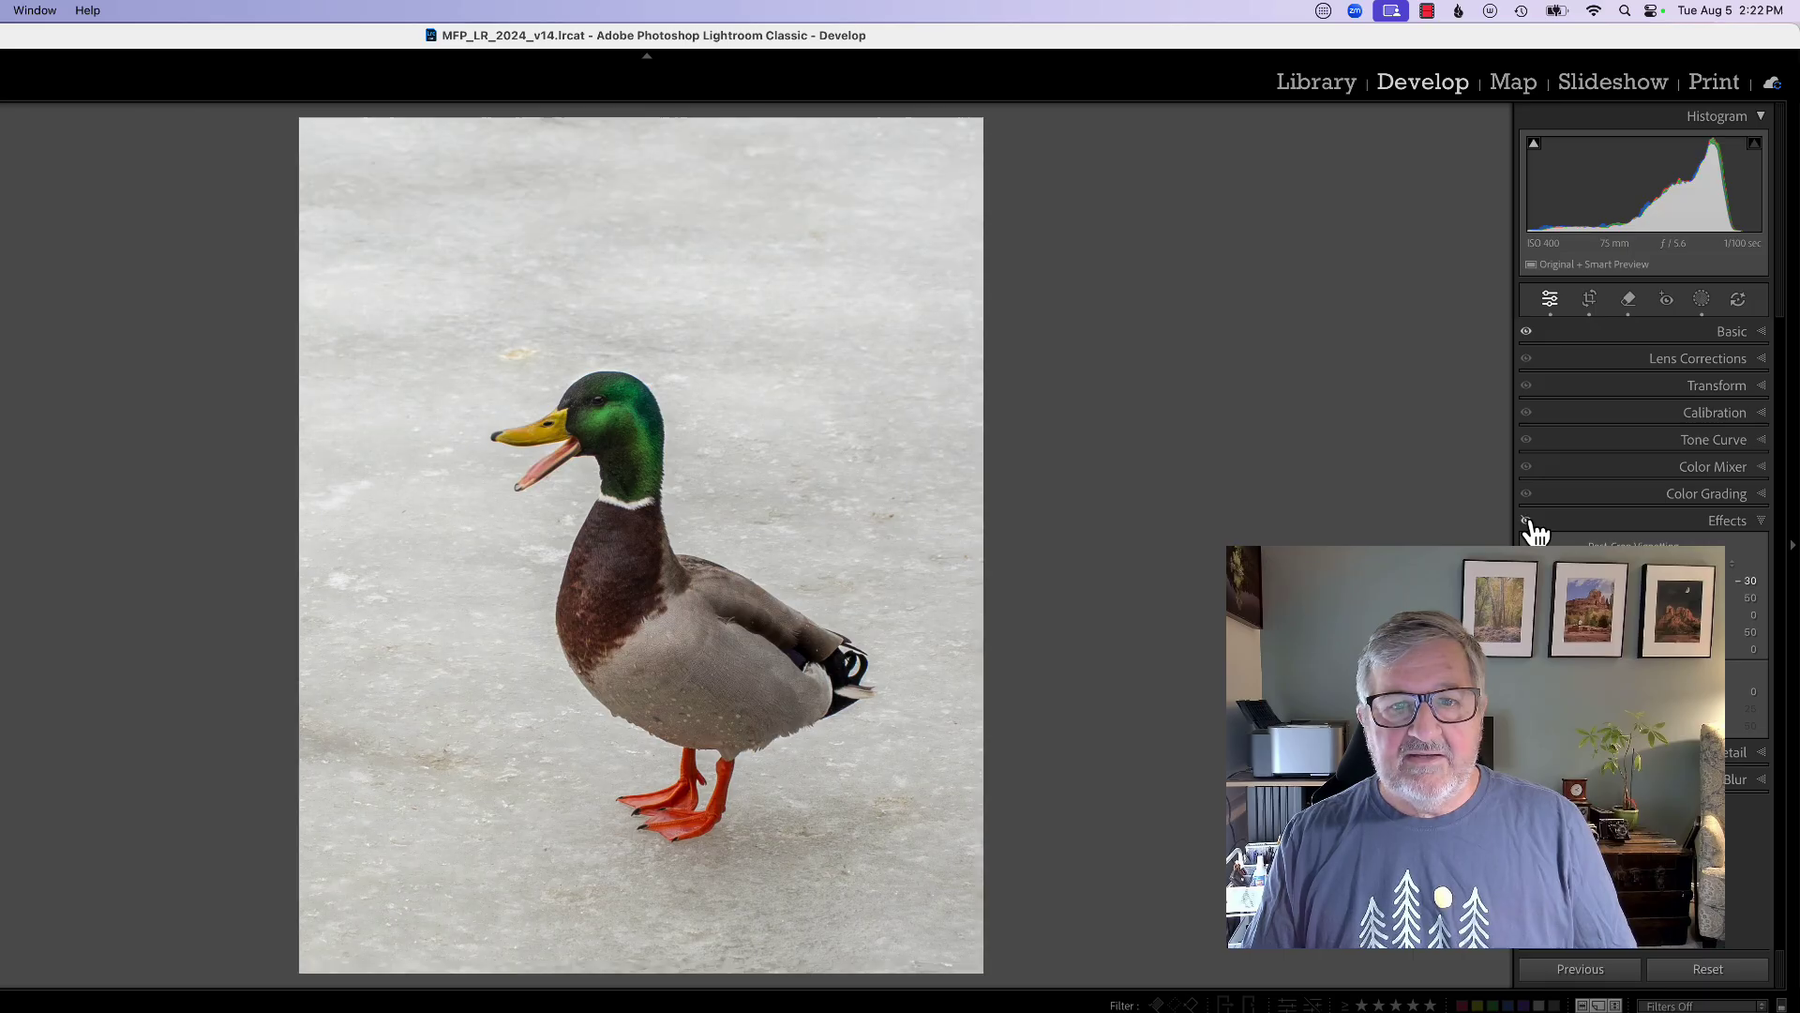
pyautogui.click(1527, 521)
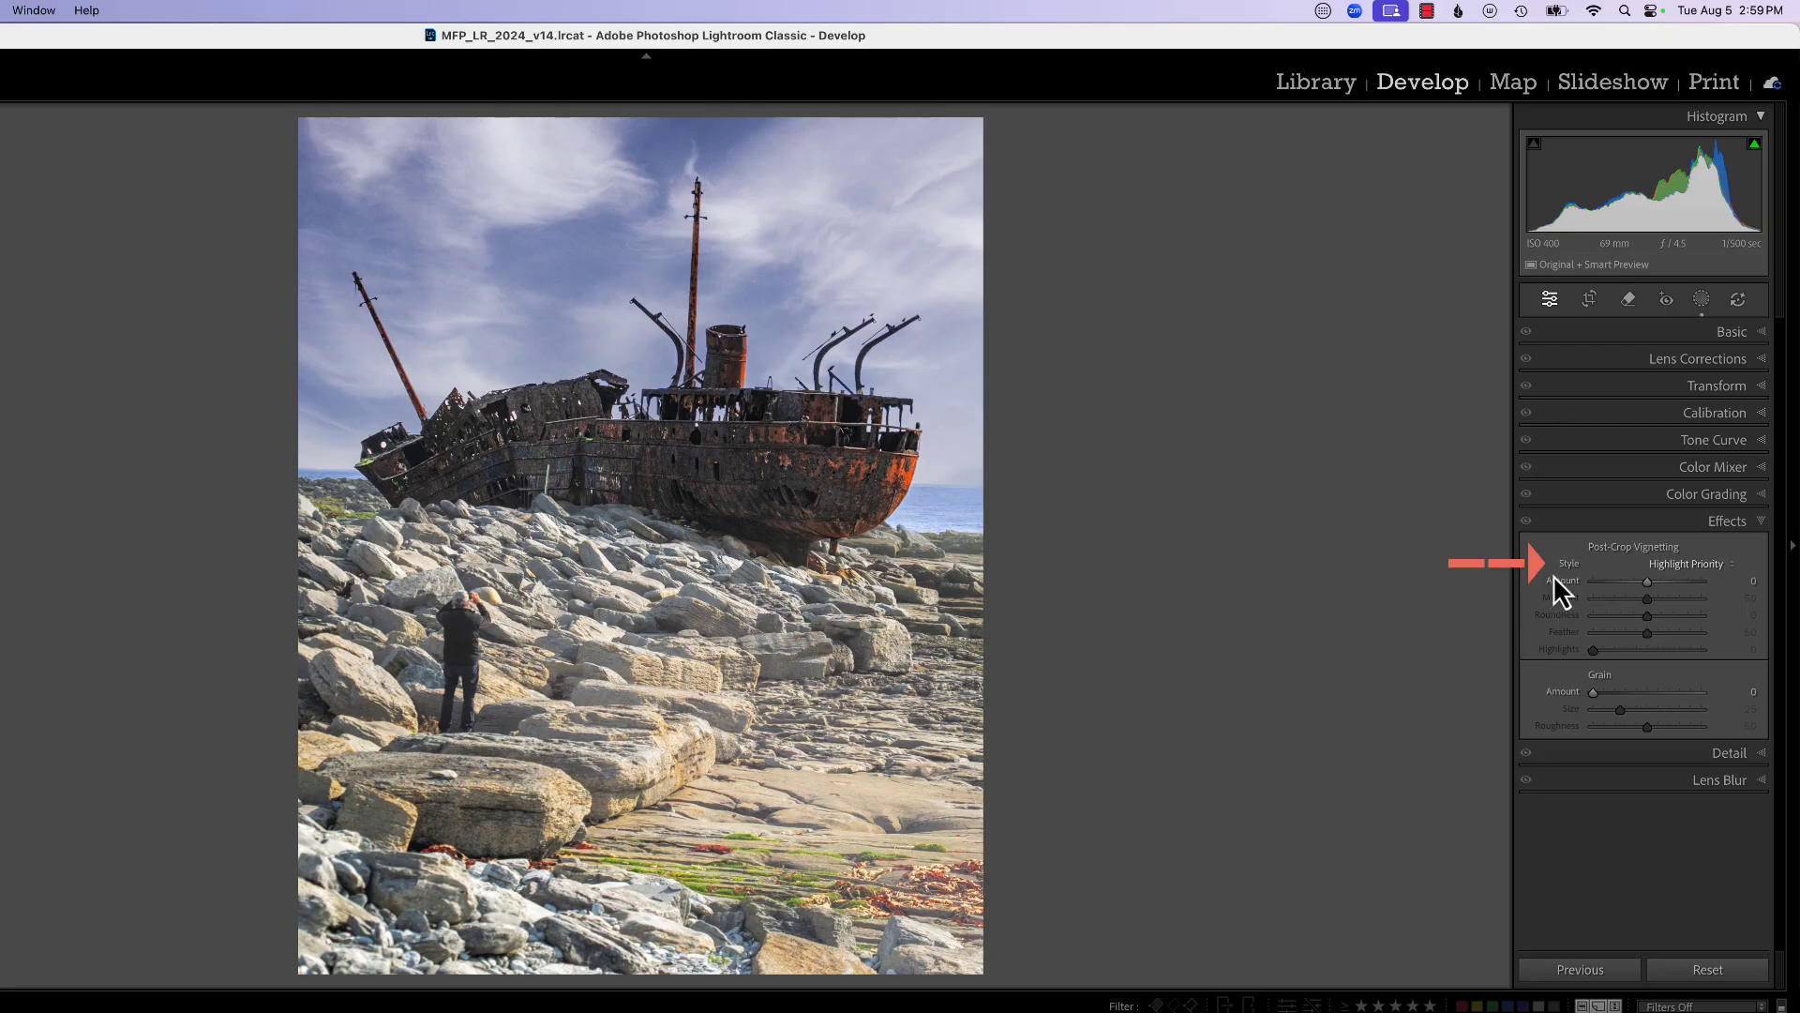
# Step: Apply a Highlight Priority post-crop vignette to the shipwreck photo with Amount -100 and Midpoint 5
pyautogui.click(1656, 566)
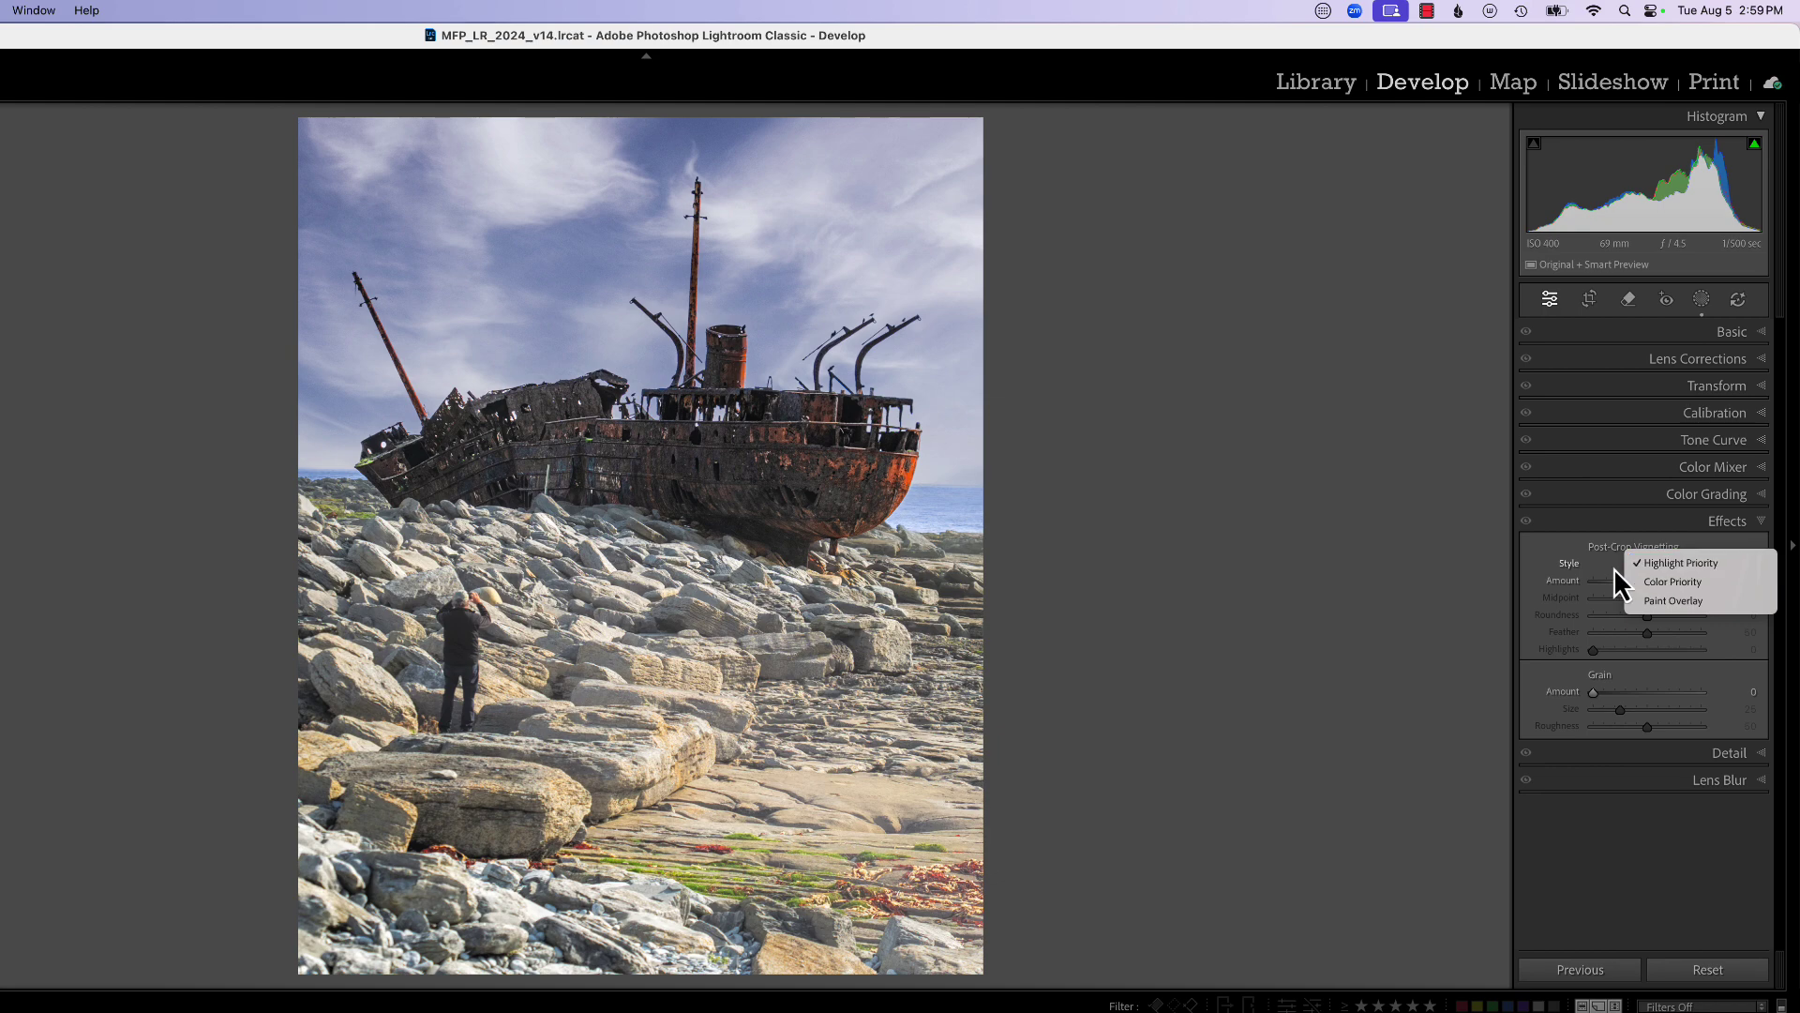
pyautogui.click(1613, 567)
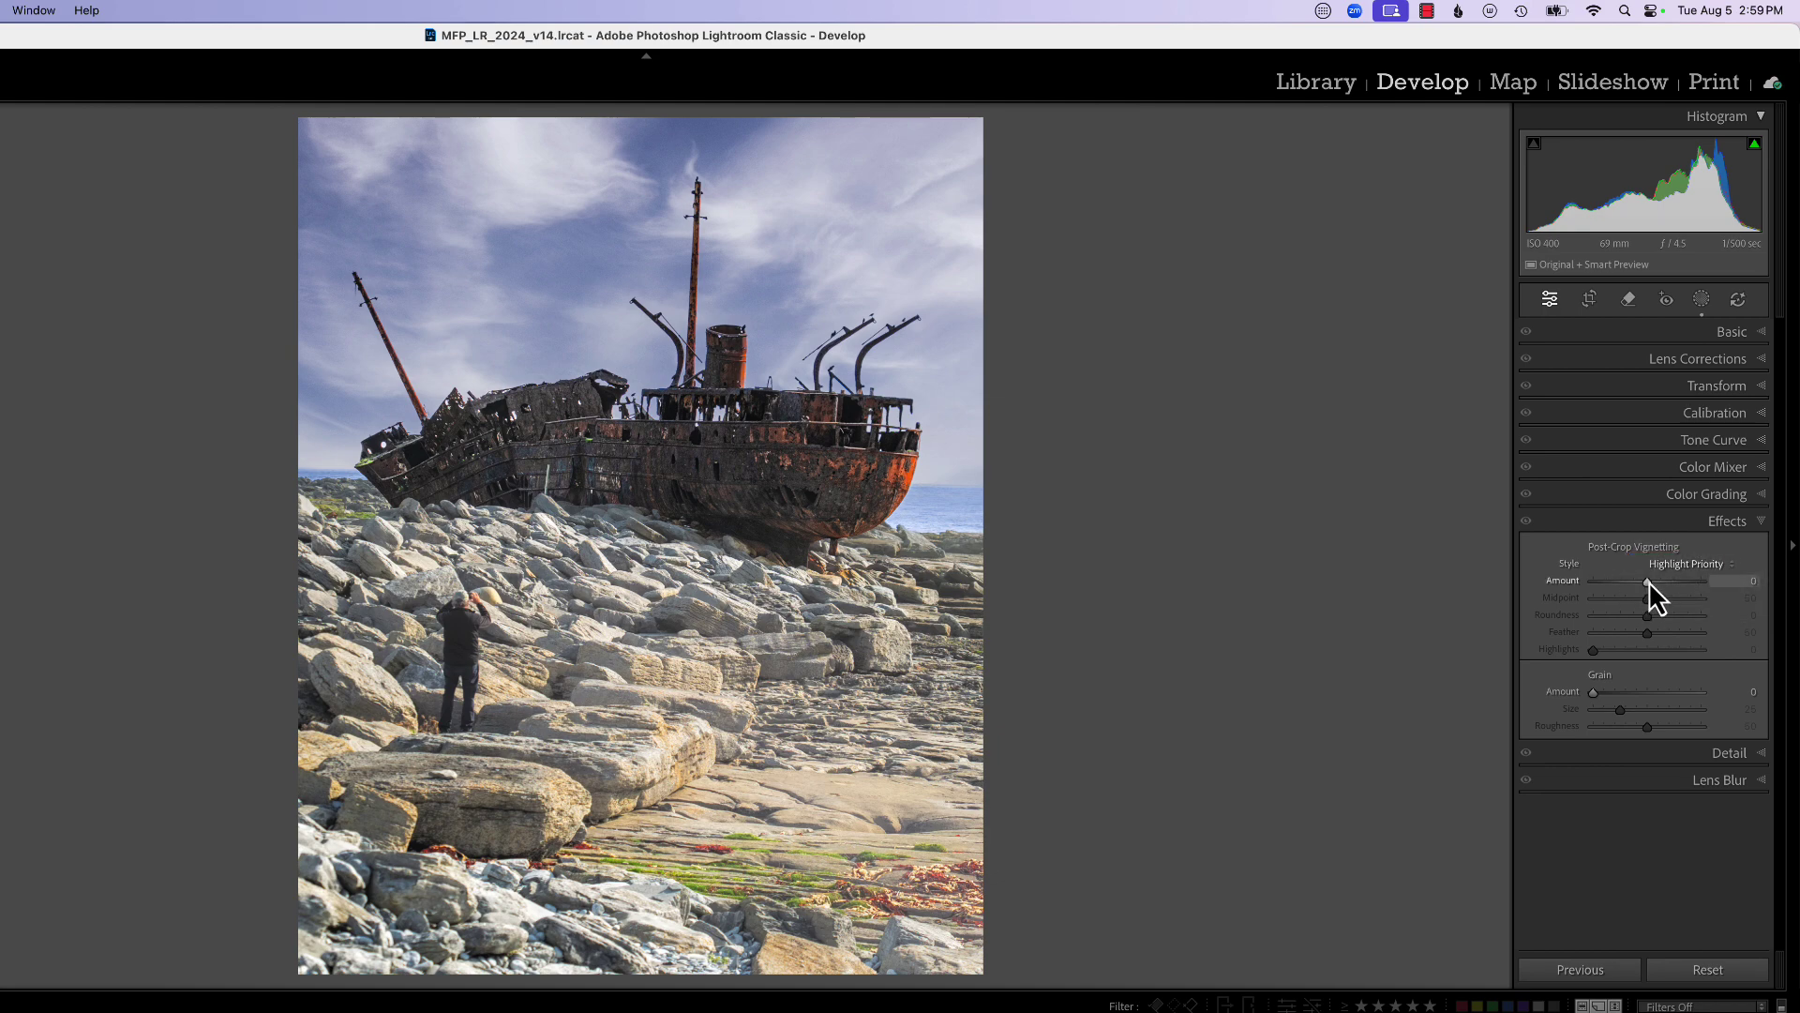
pyautogui.moveTo(1649, 581); pyautogui.dragTo(1596, 617)
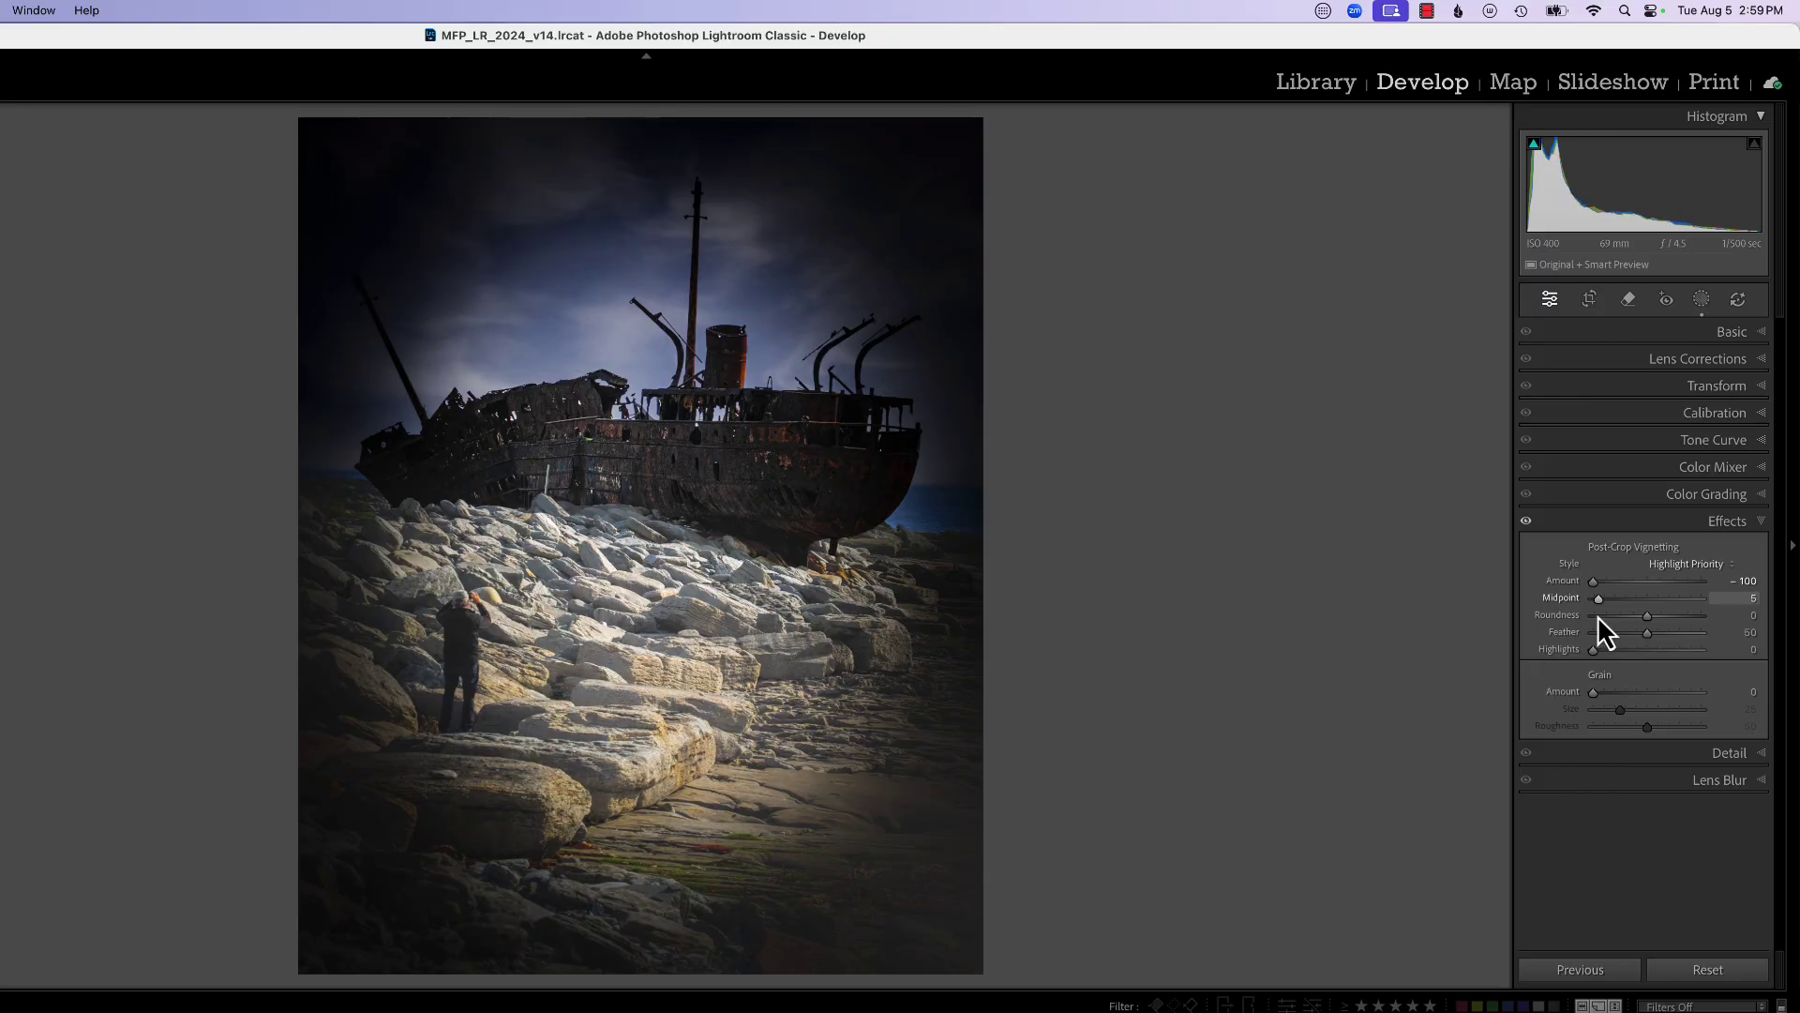
pyautogui.moveTo(1596, 616); pyautogui.dragTo(1598, 616)
# Step: Try the Color Priority and Paint Overlay vignette styles on the shipwreck photo and return to Highlight Priority
pyautogui.click(1688, 566)
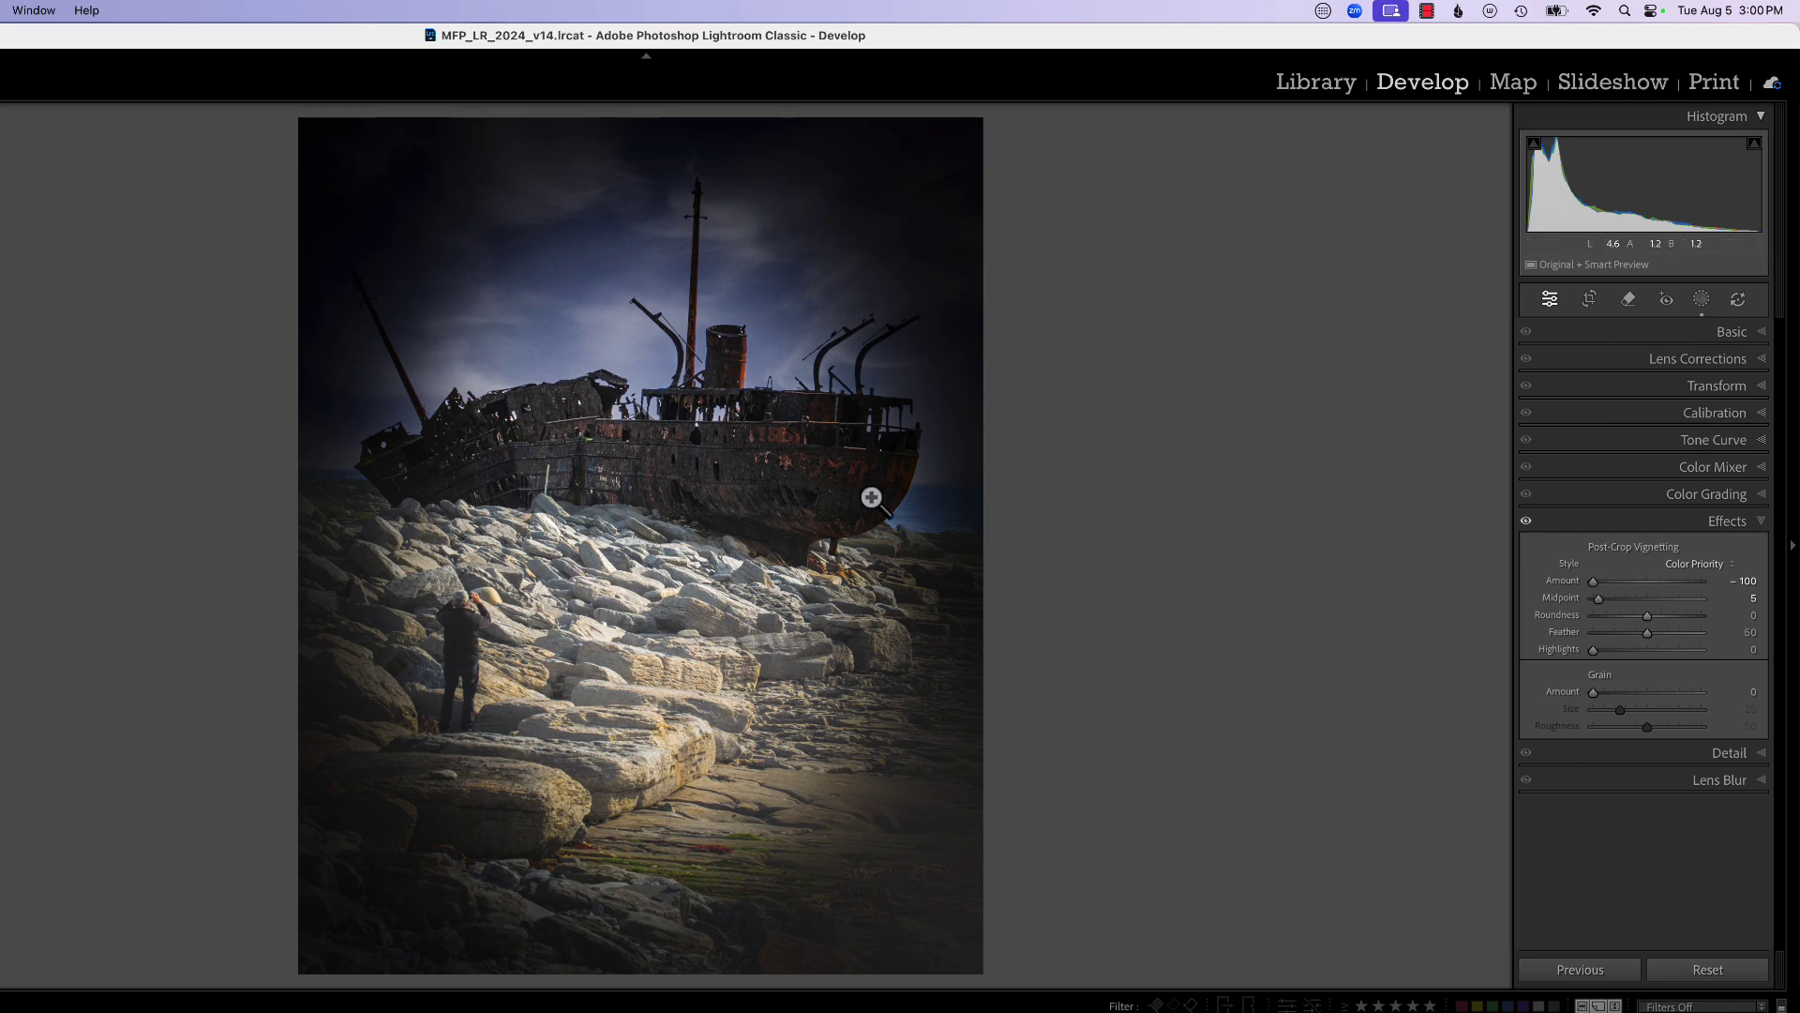
pyautogui.click(1695, 566)
pyautogui.click(1691, 587)
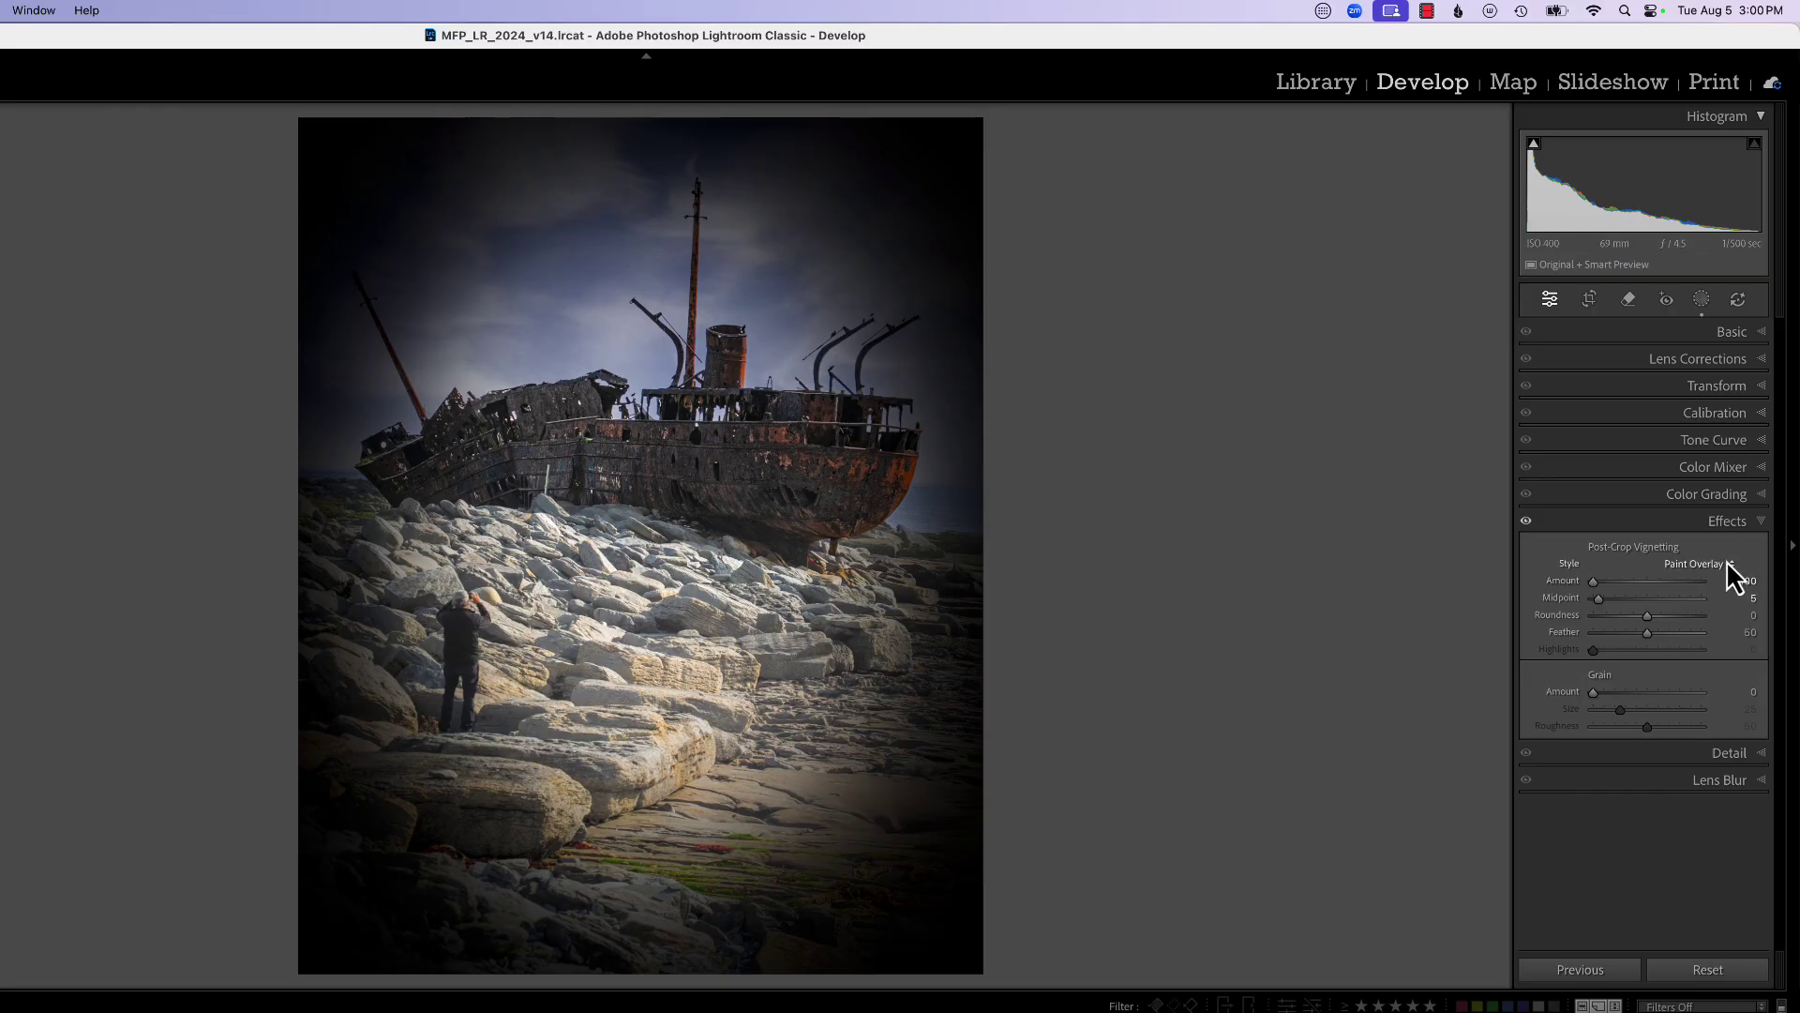
pyautogui.click(1696, 565)
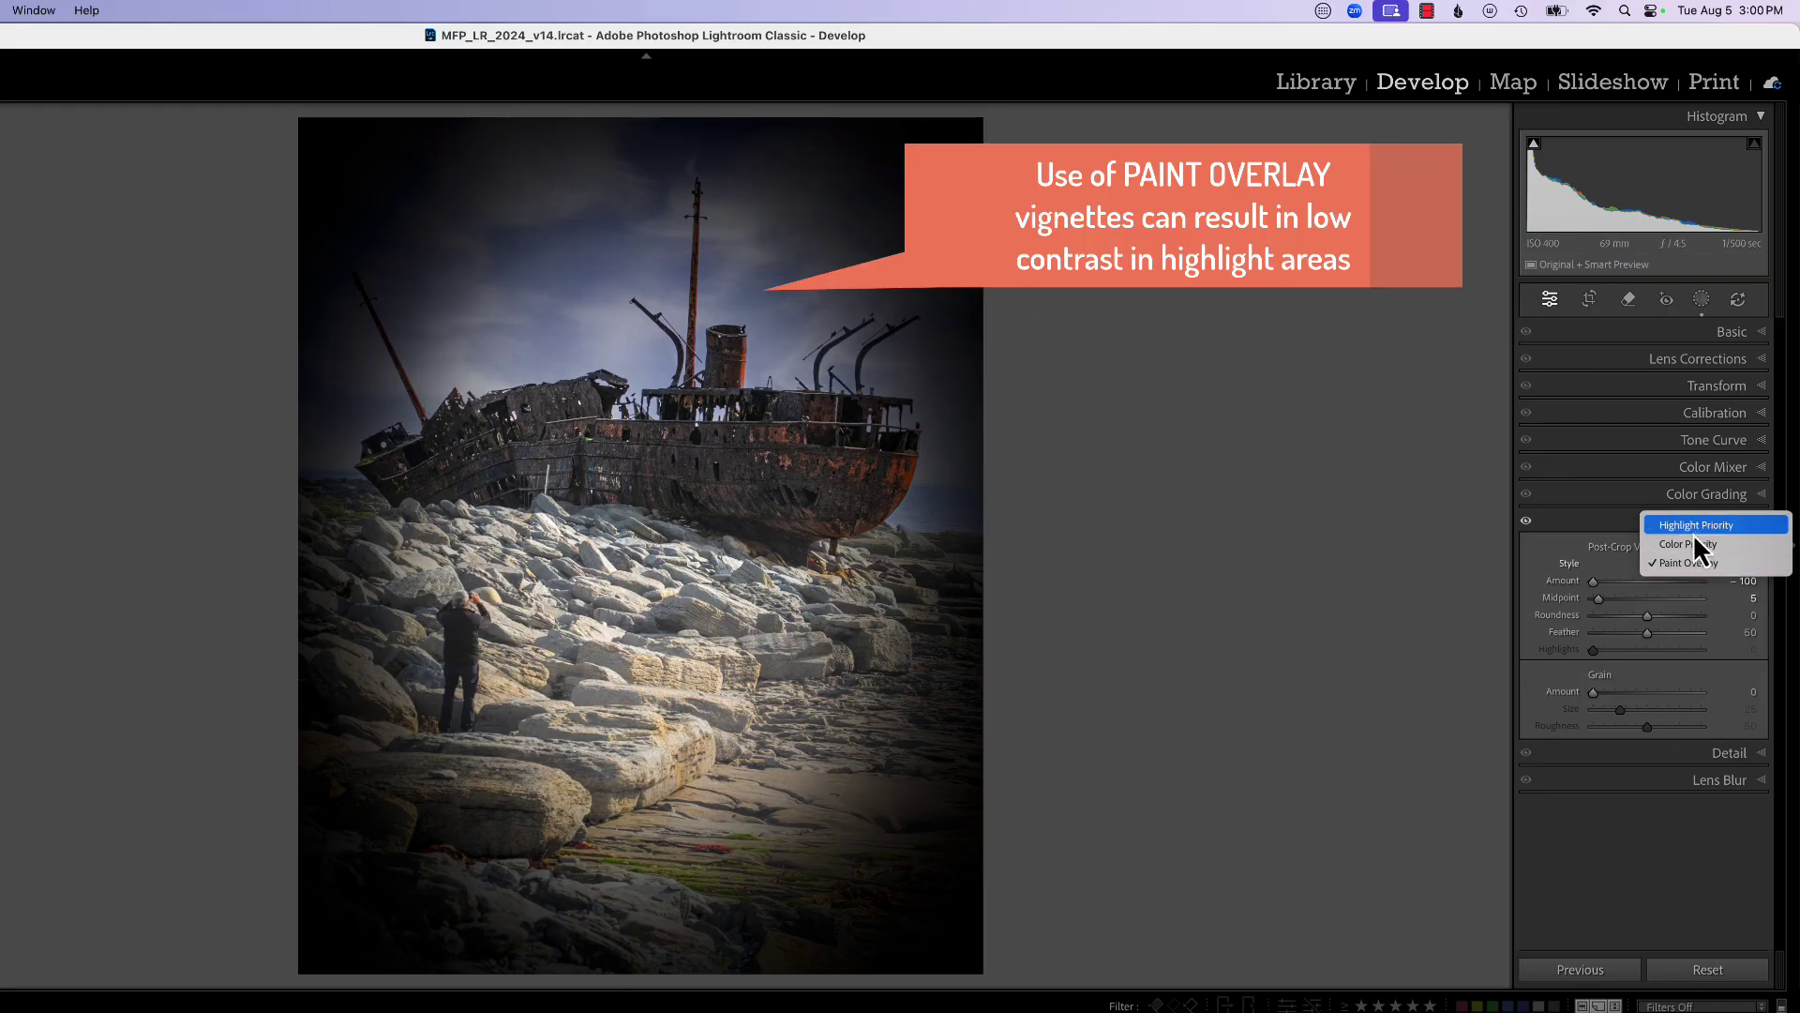
pyautogui.click(1691, 525)
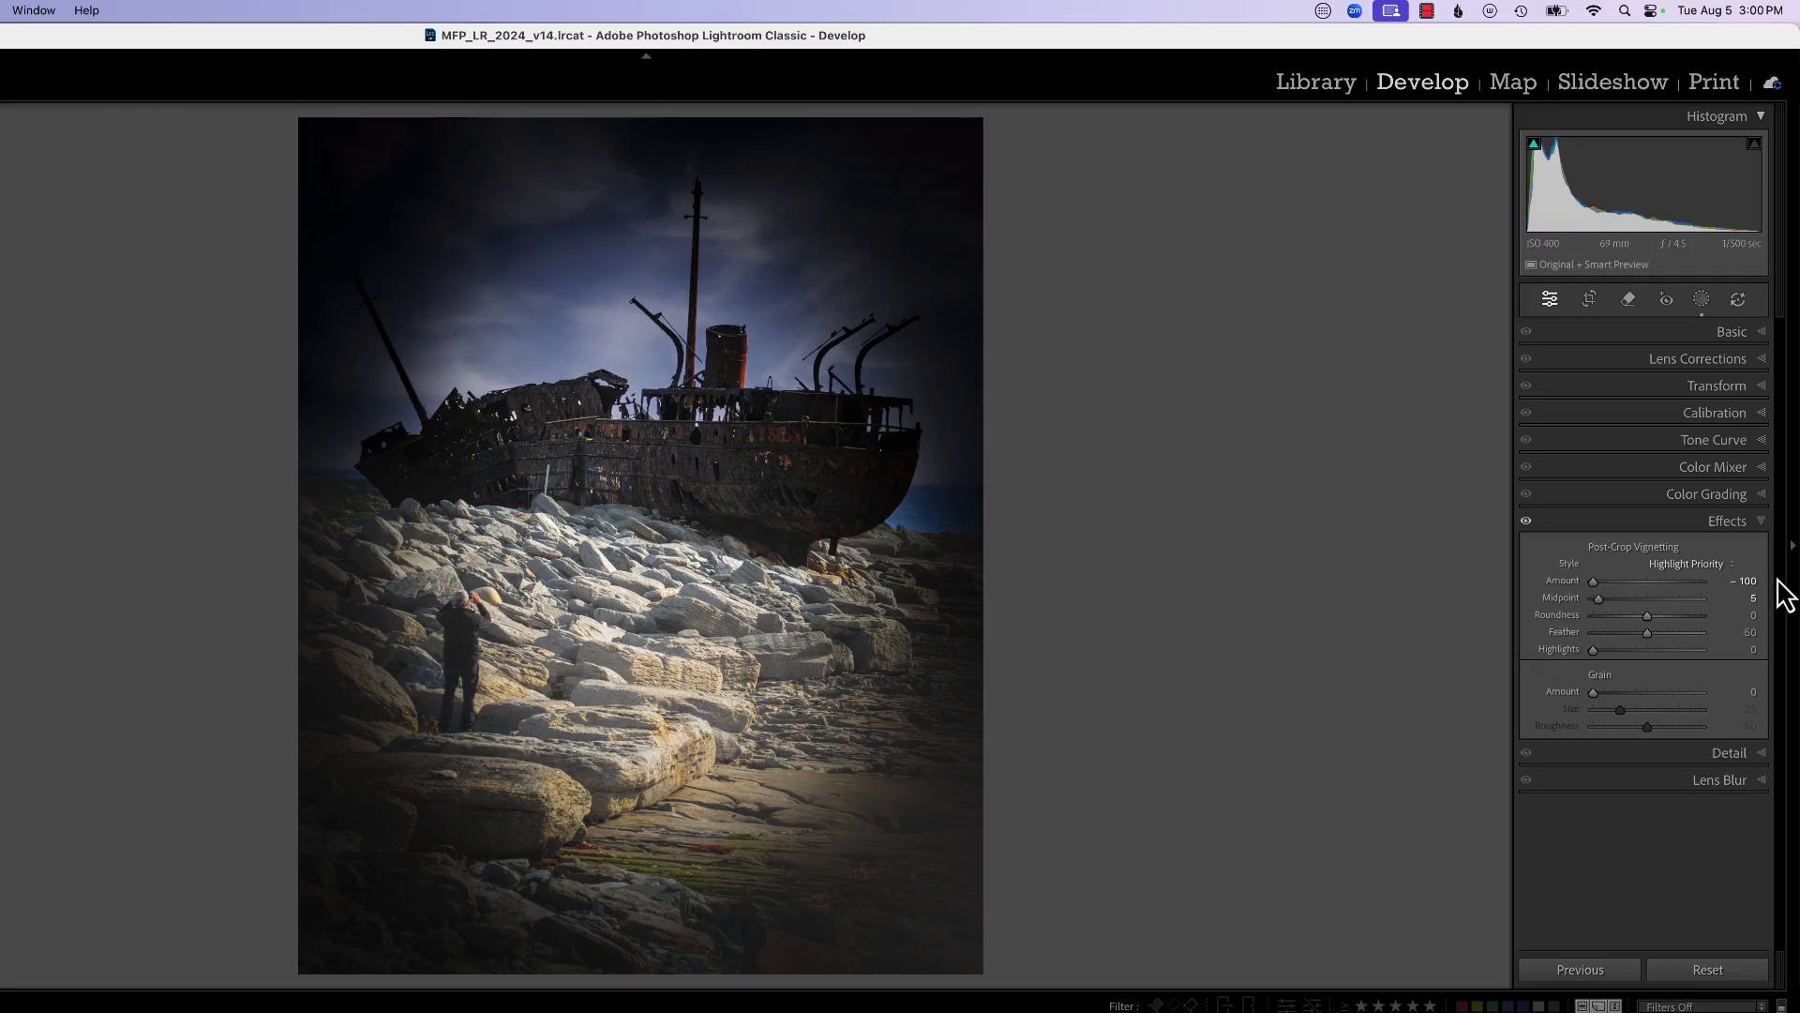
# Step: Compare vignette styles by switching to Paint Overlay, to Color Priority and back to Paint Overlay
pyautogui.click(1716, 564)
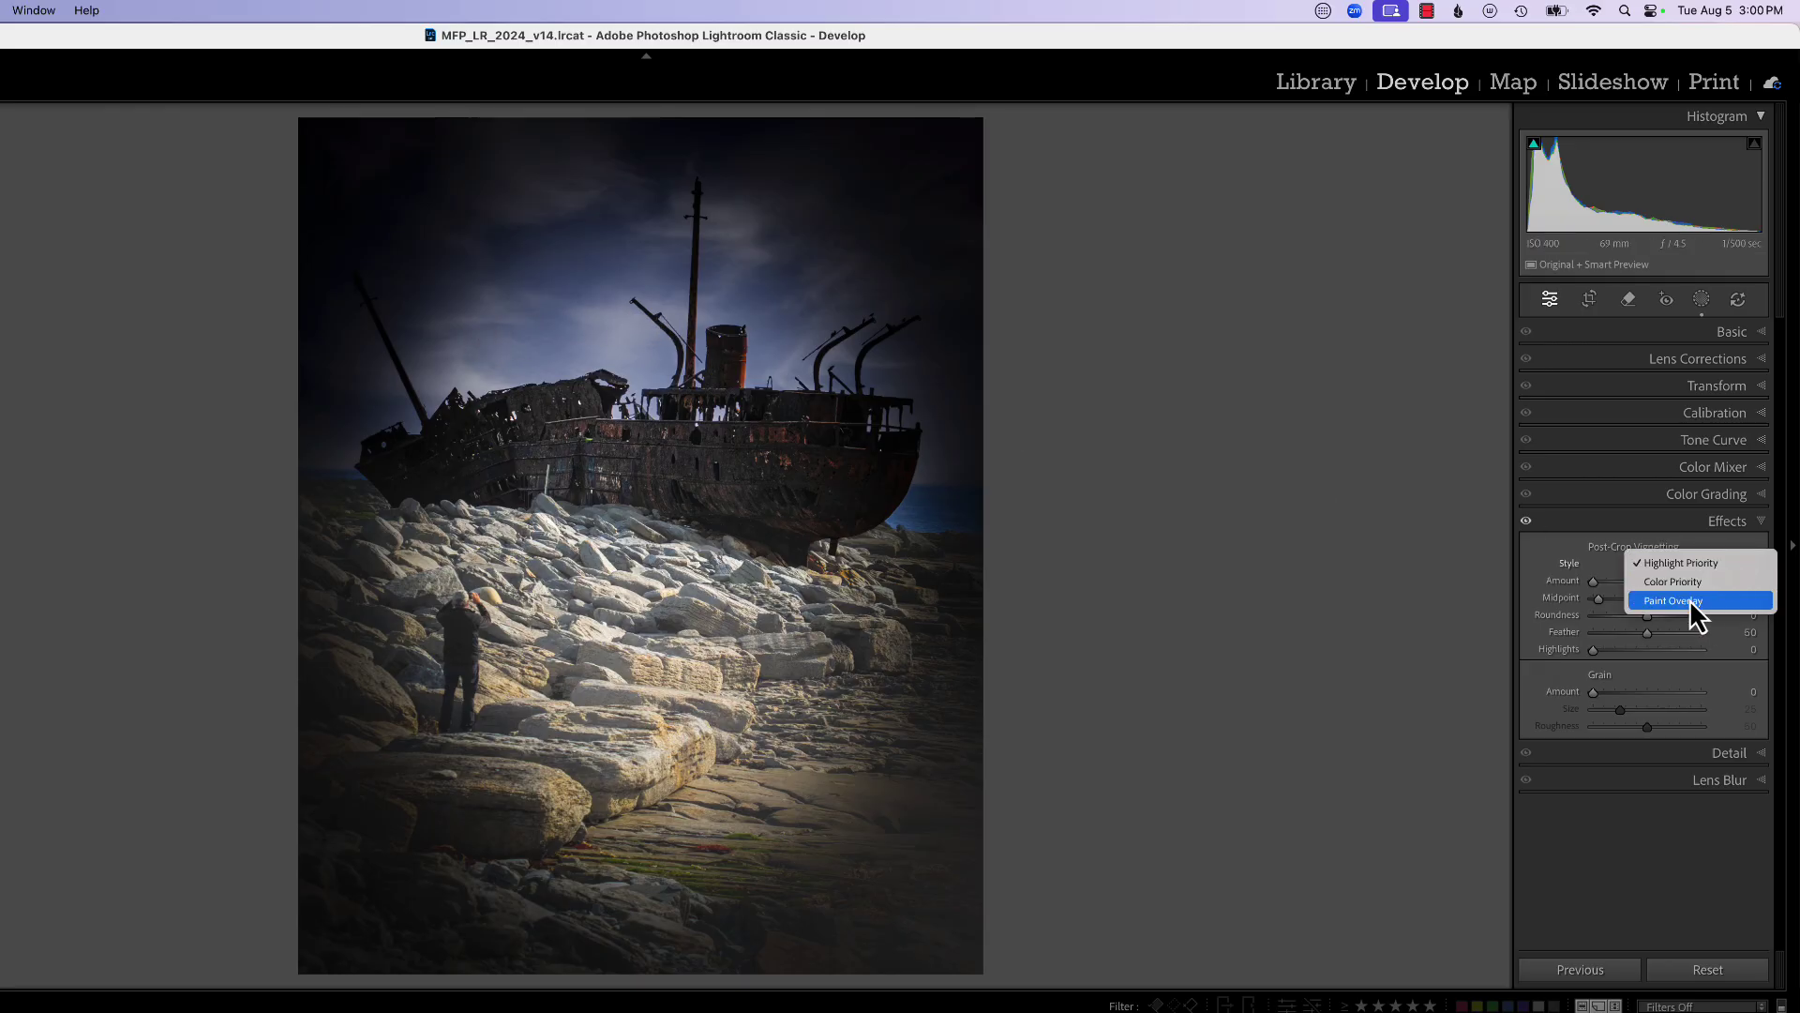
pyautogui.click(1699, 601)
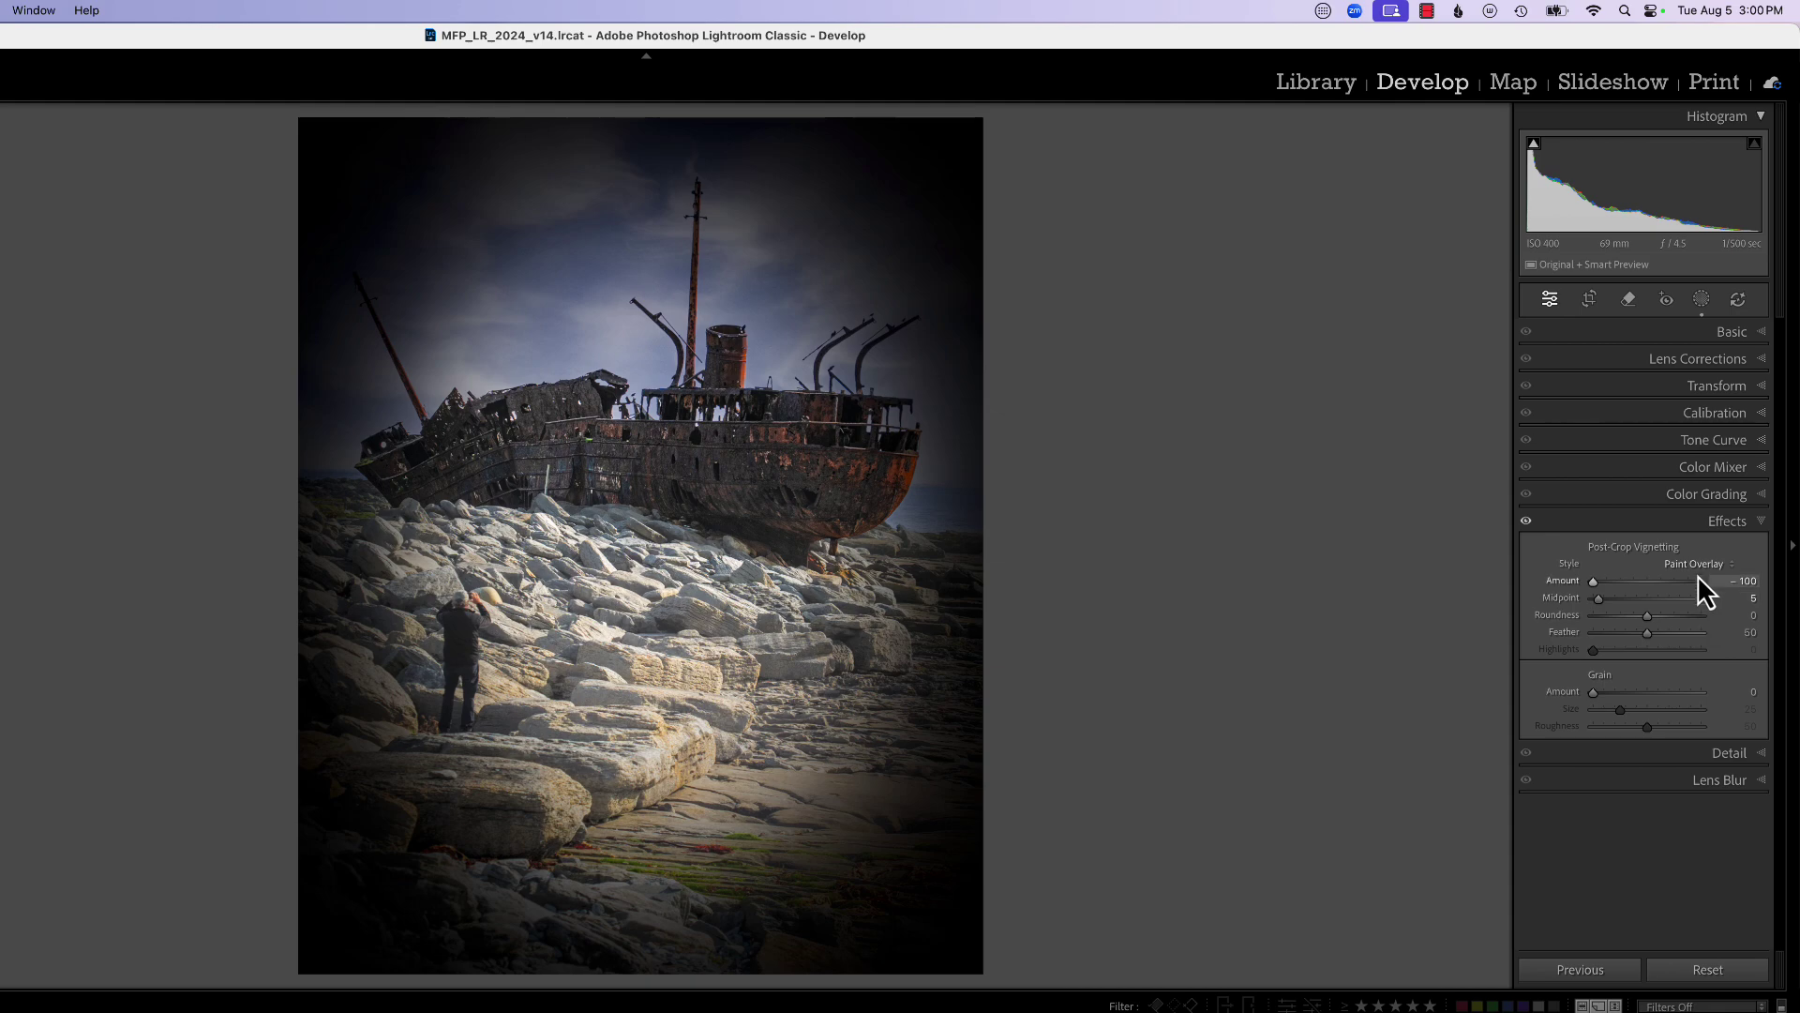
pyautogui.click(1698, 565)
pyautogui.click(1689, 546)
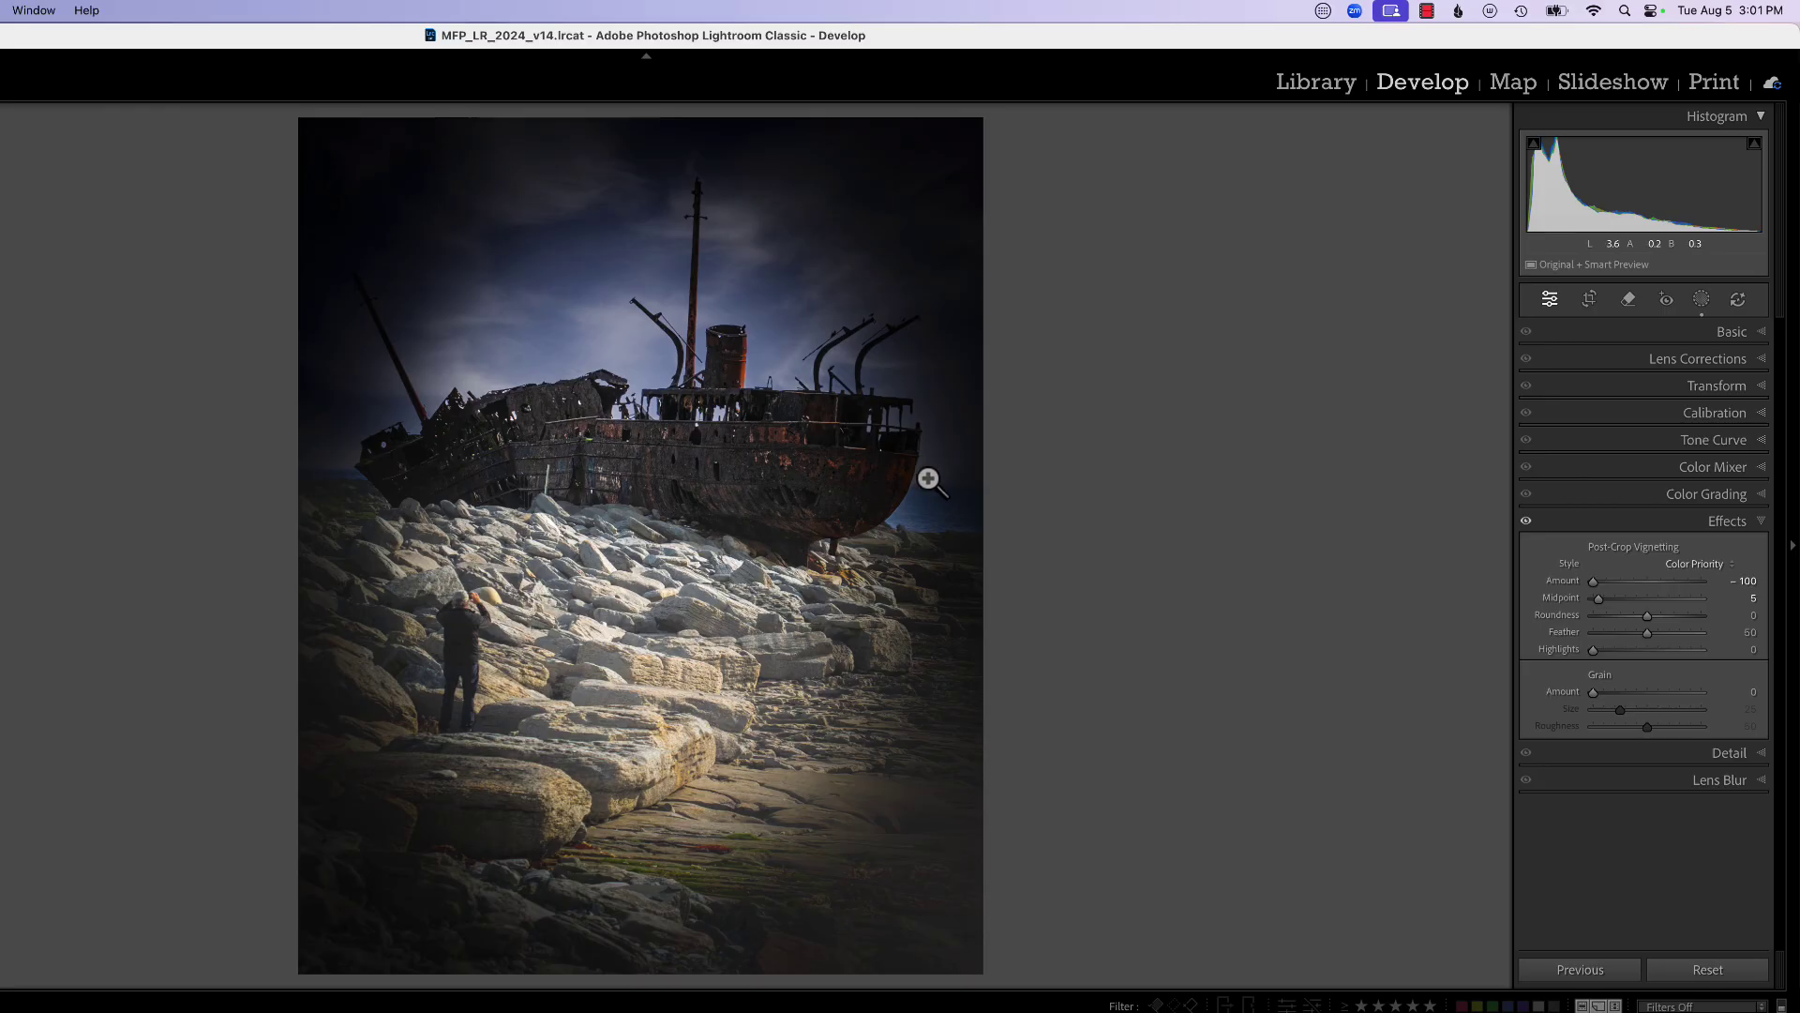
pyautogui.click(1698, 566)
pyautogui.click(1692, 589)
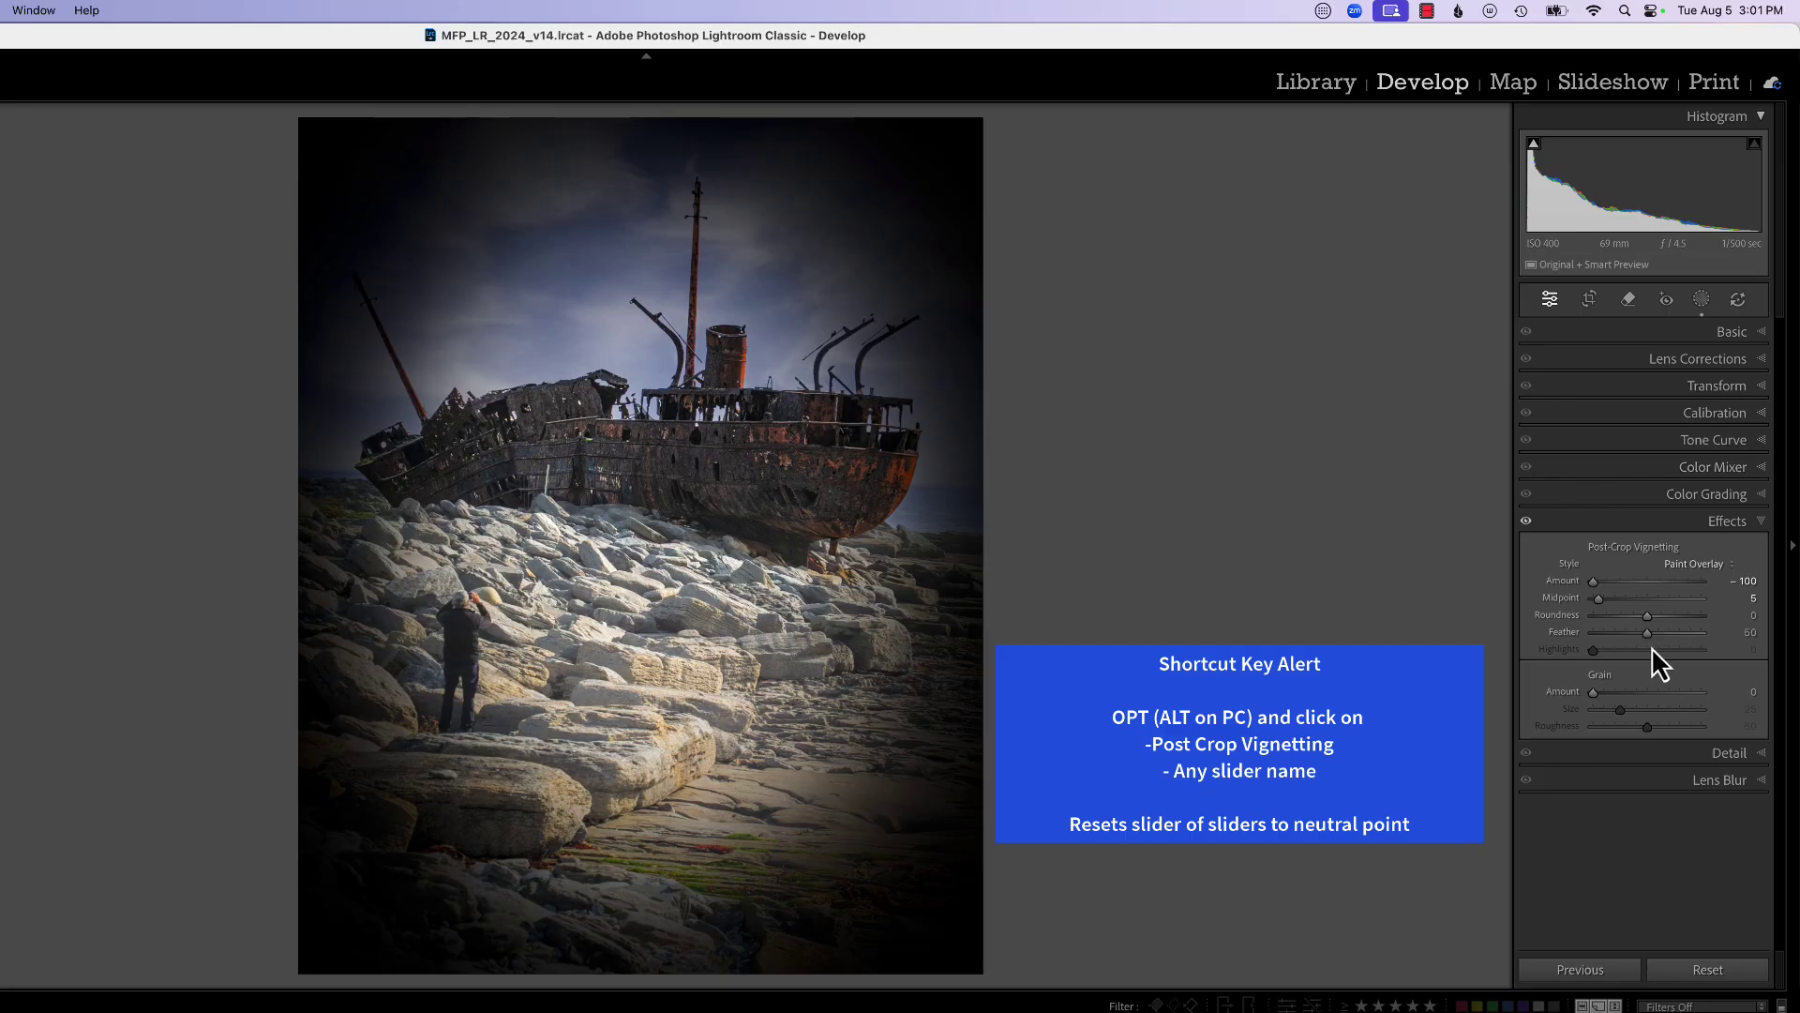
# Step: Reset the post-crop vignette, set its Amount to -70, and try Midpoint at 0 and 100 before settling on 53
pyautogui.keyDown('alt'); pyautogui.click(1613, 548); pyautogui.keyUp('alt')
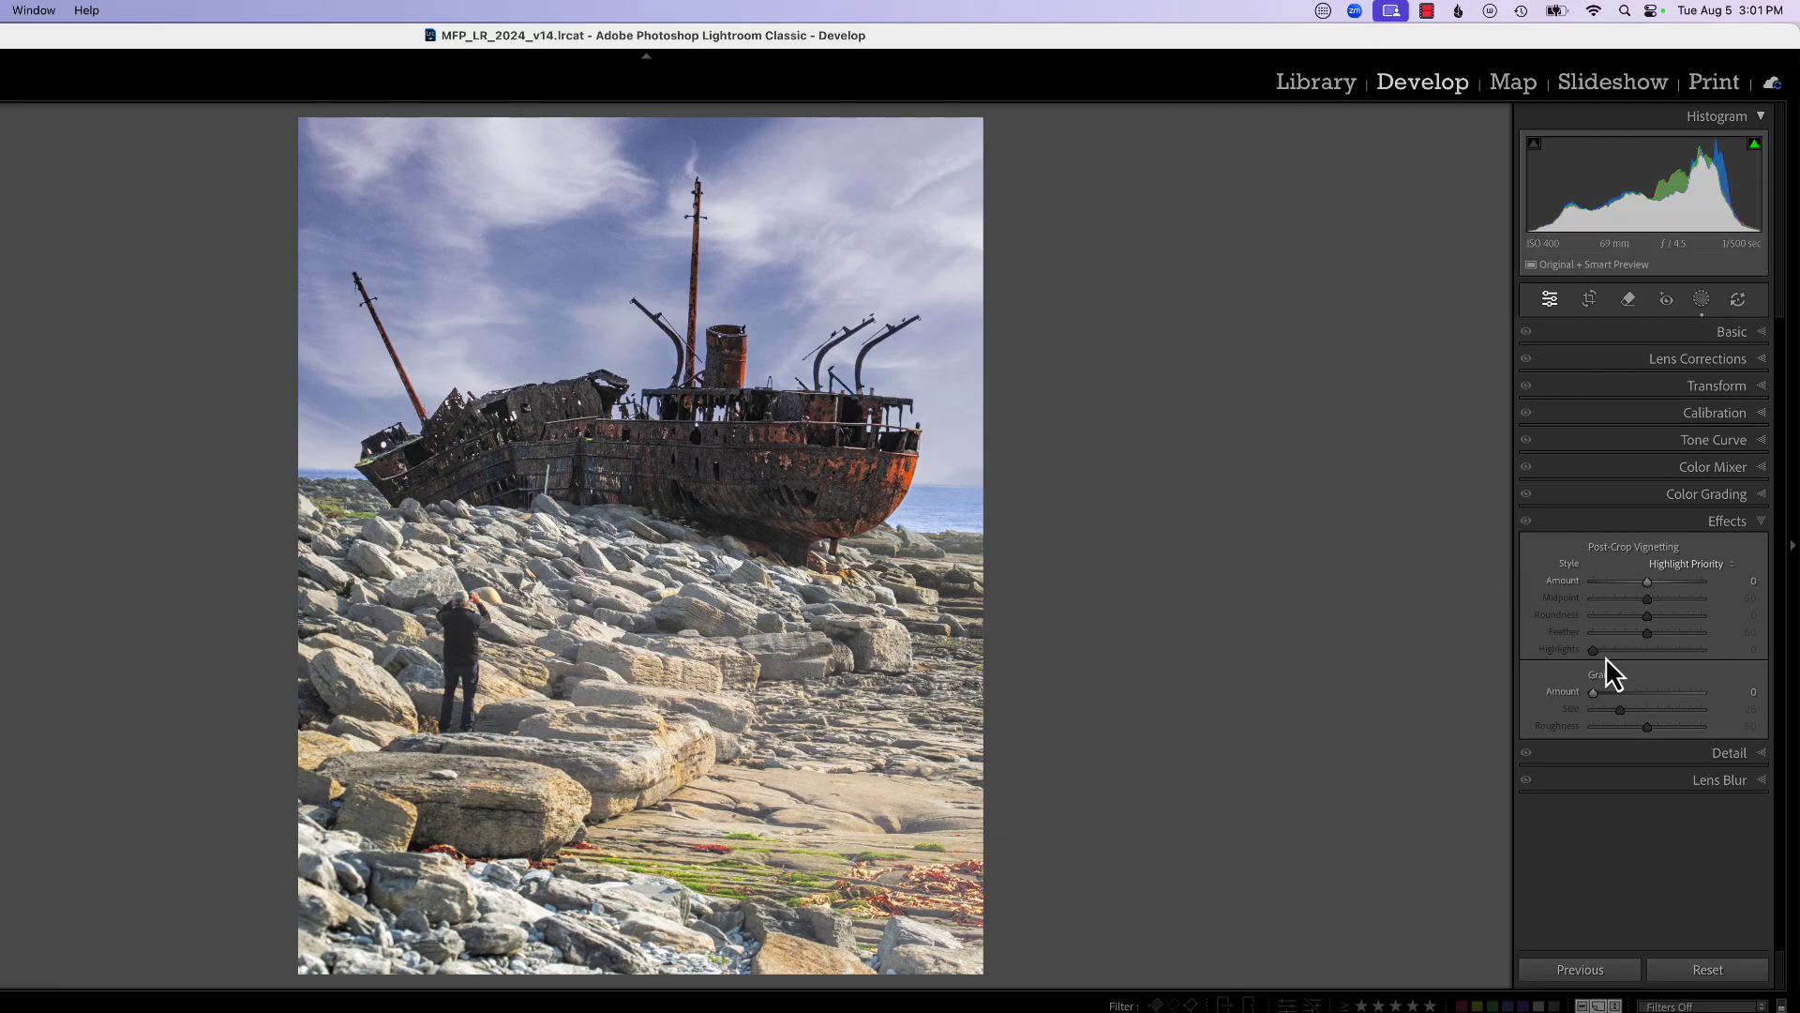
pyautogui.moveTo(1646, 583); pyautogui.dragTo(1578, 602)
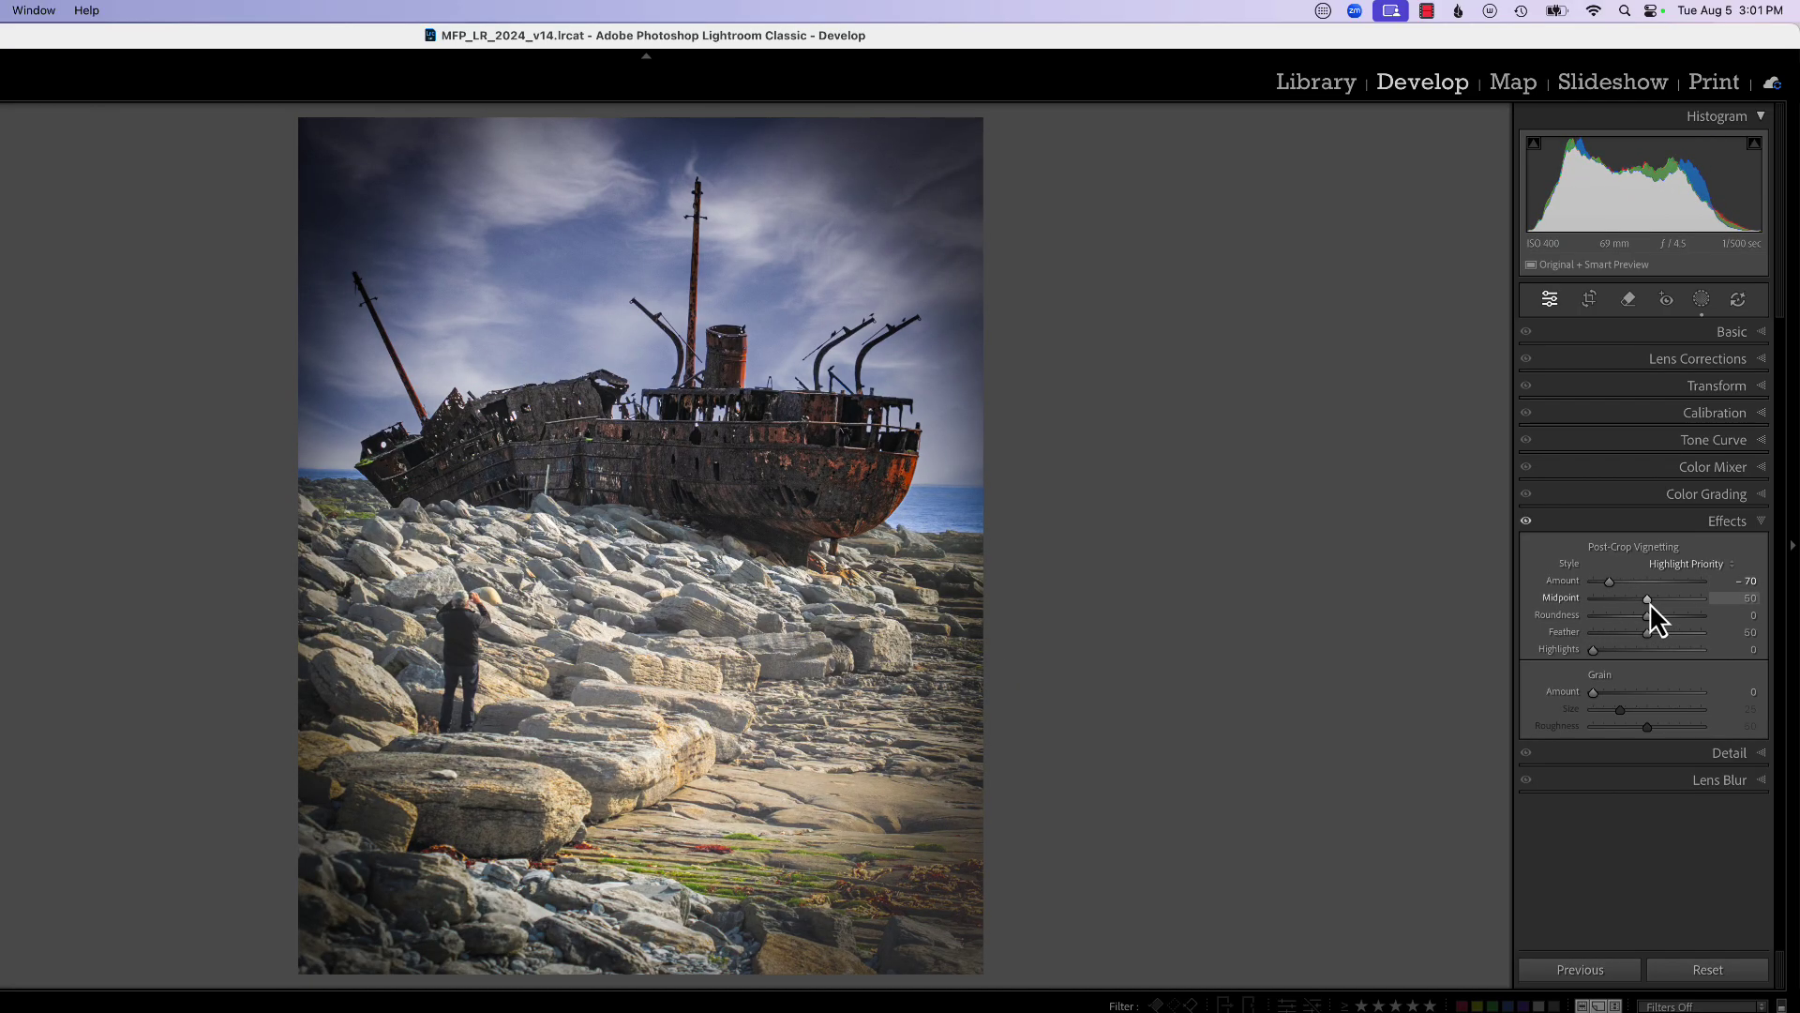
pyautogui.moveTo(1650, 602)
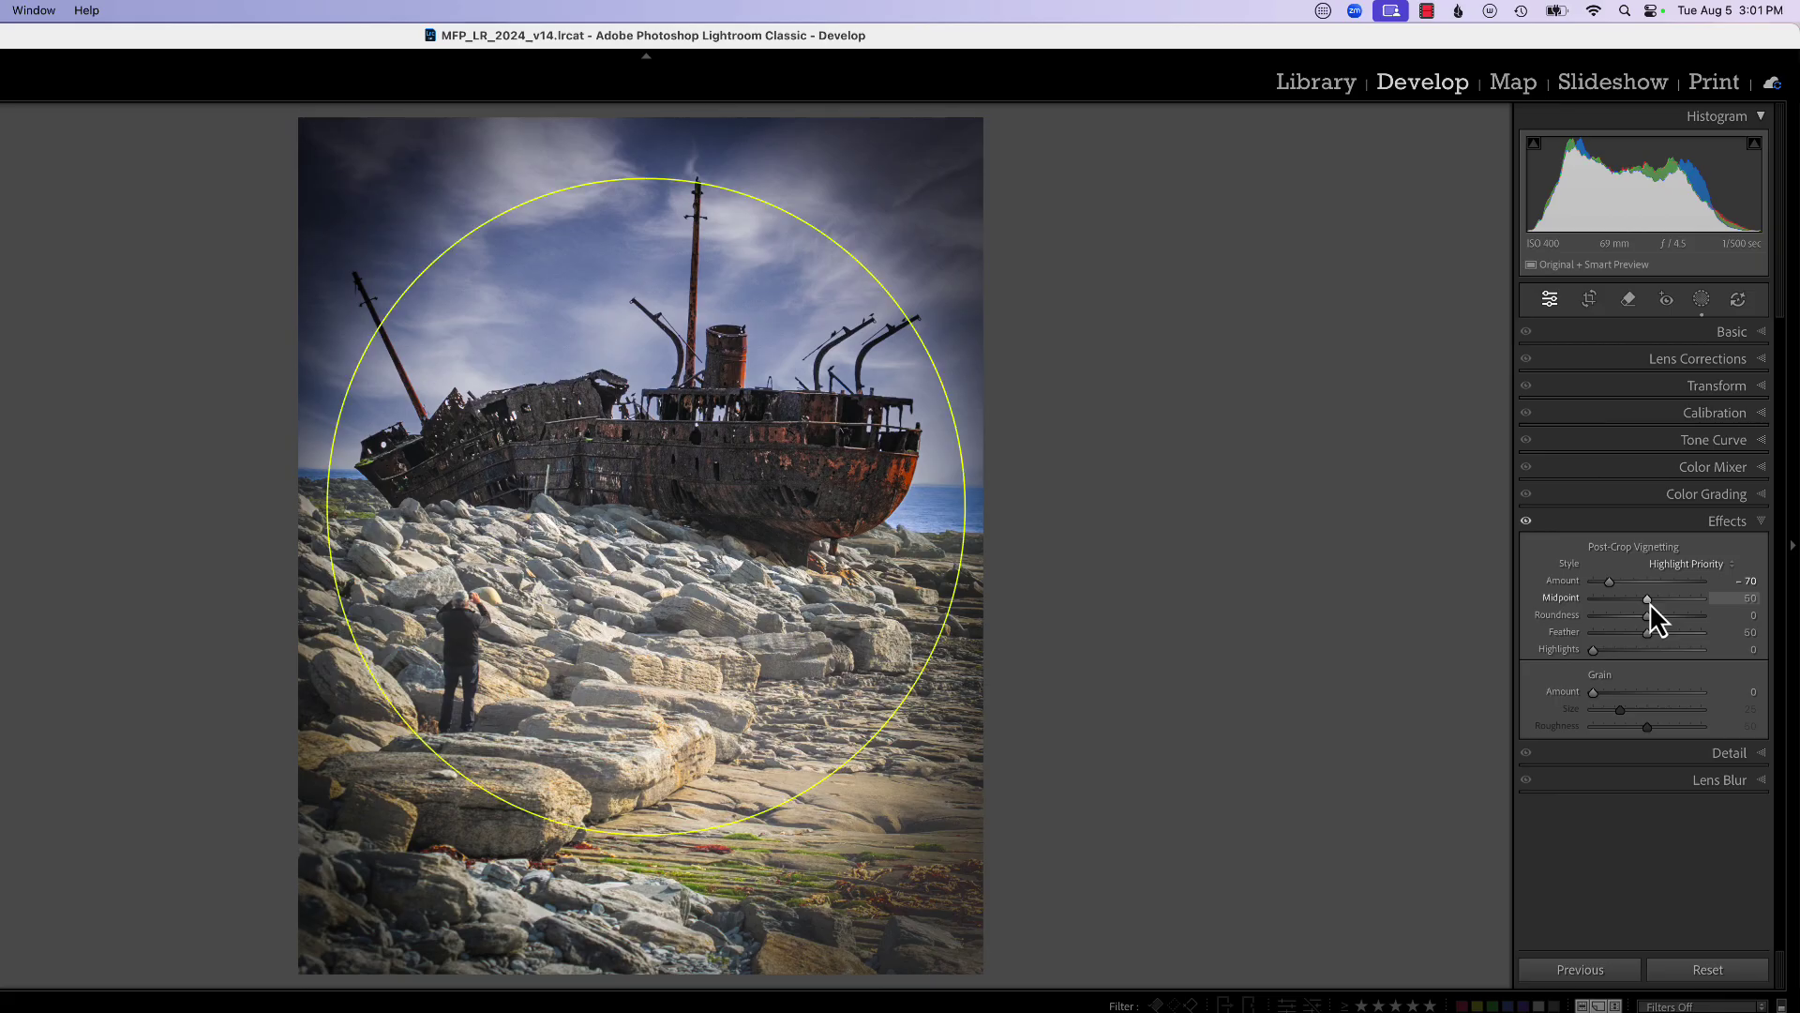
pyautogui.moveTo(1651, 602); pyautogui.dragTo(1583, 616)
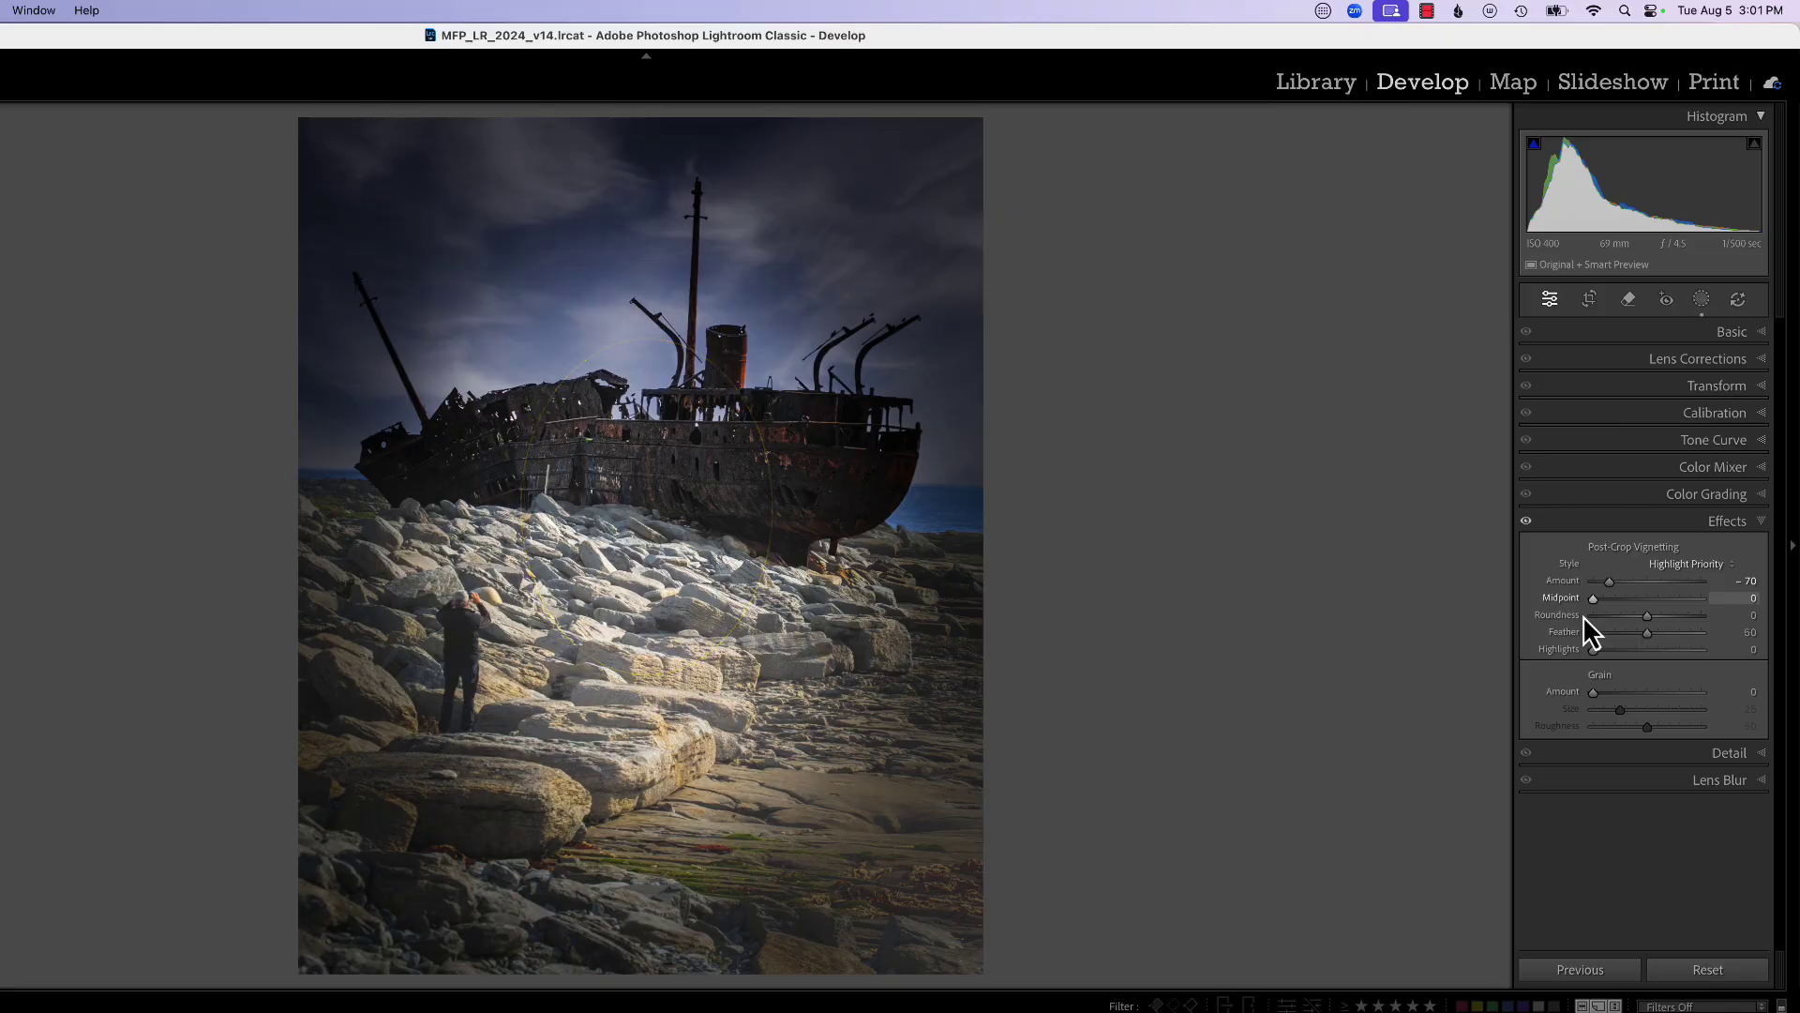
pyautogui.moveTo(1613, 613); pyautogui.dragTo(1716, 604)
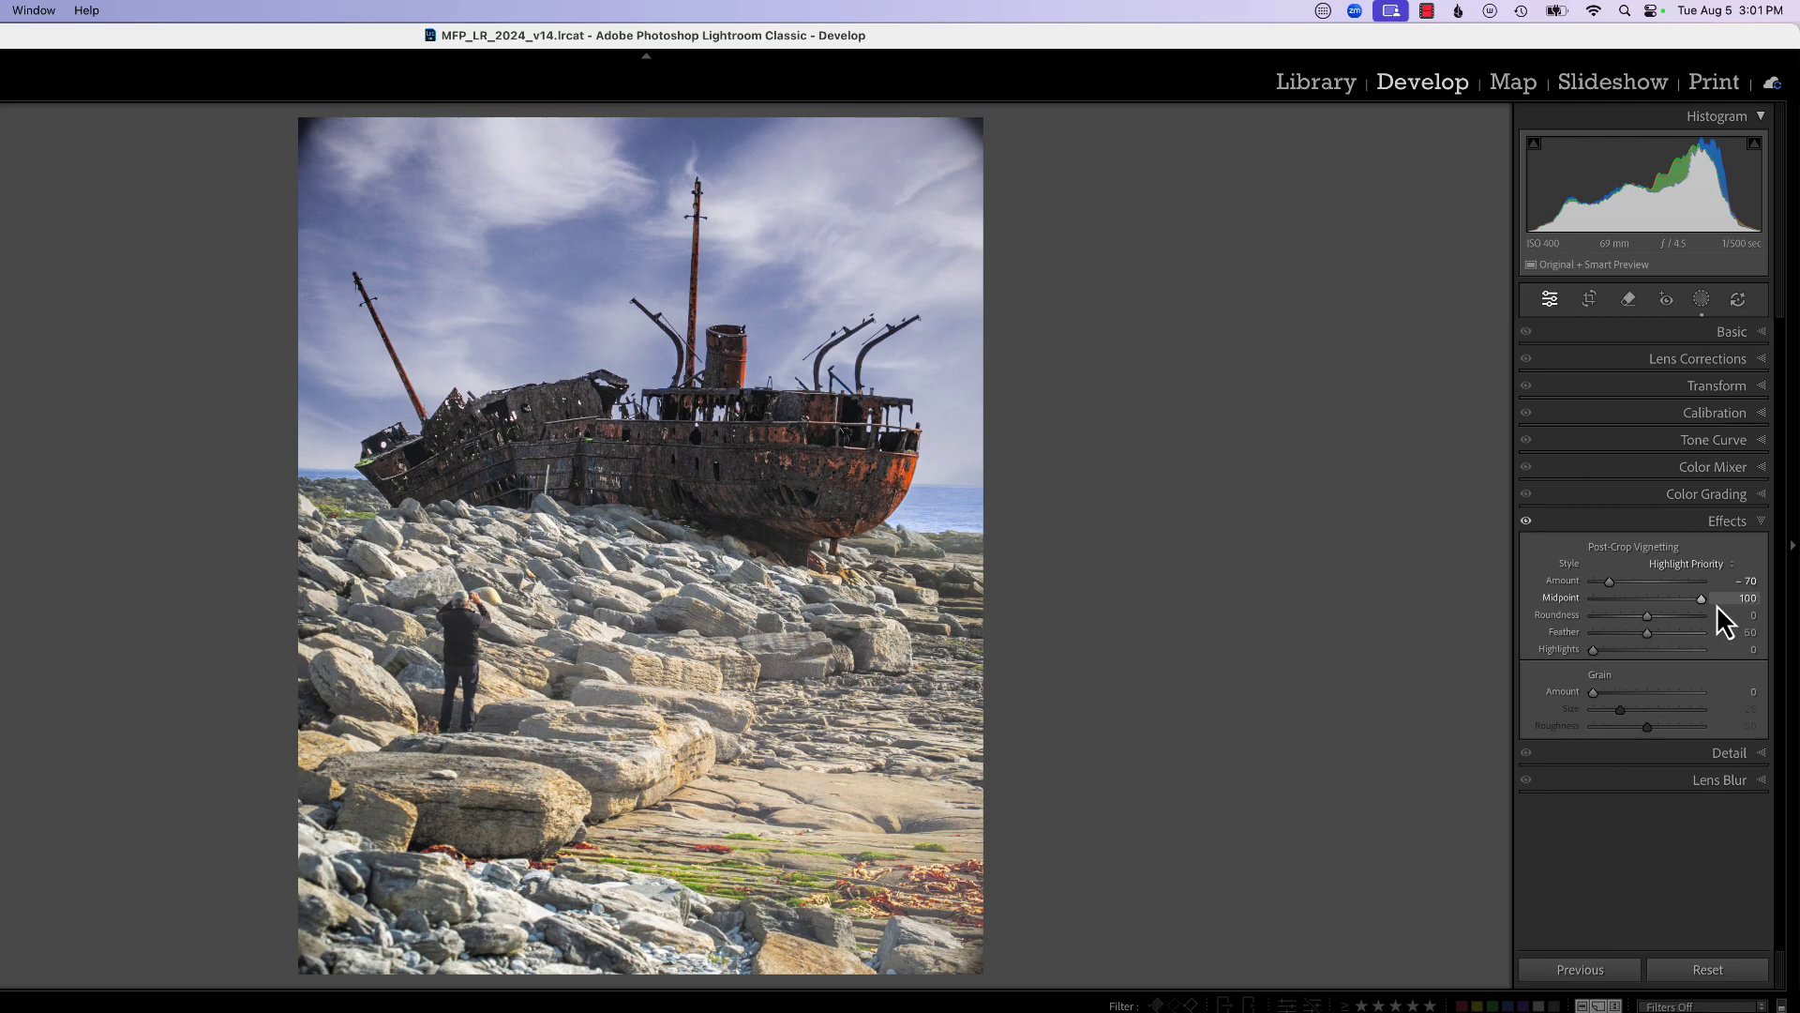
pyautogui.moveTo(1709, 606); pyautogui.dragTo(1651, 615)
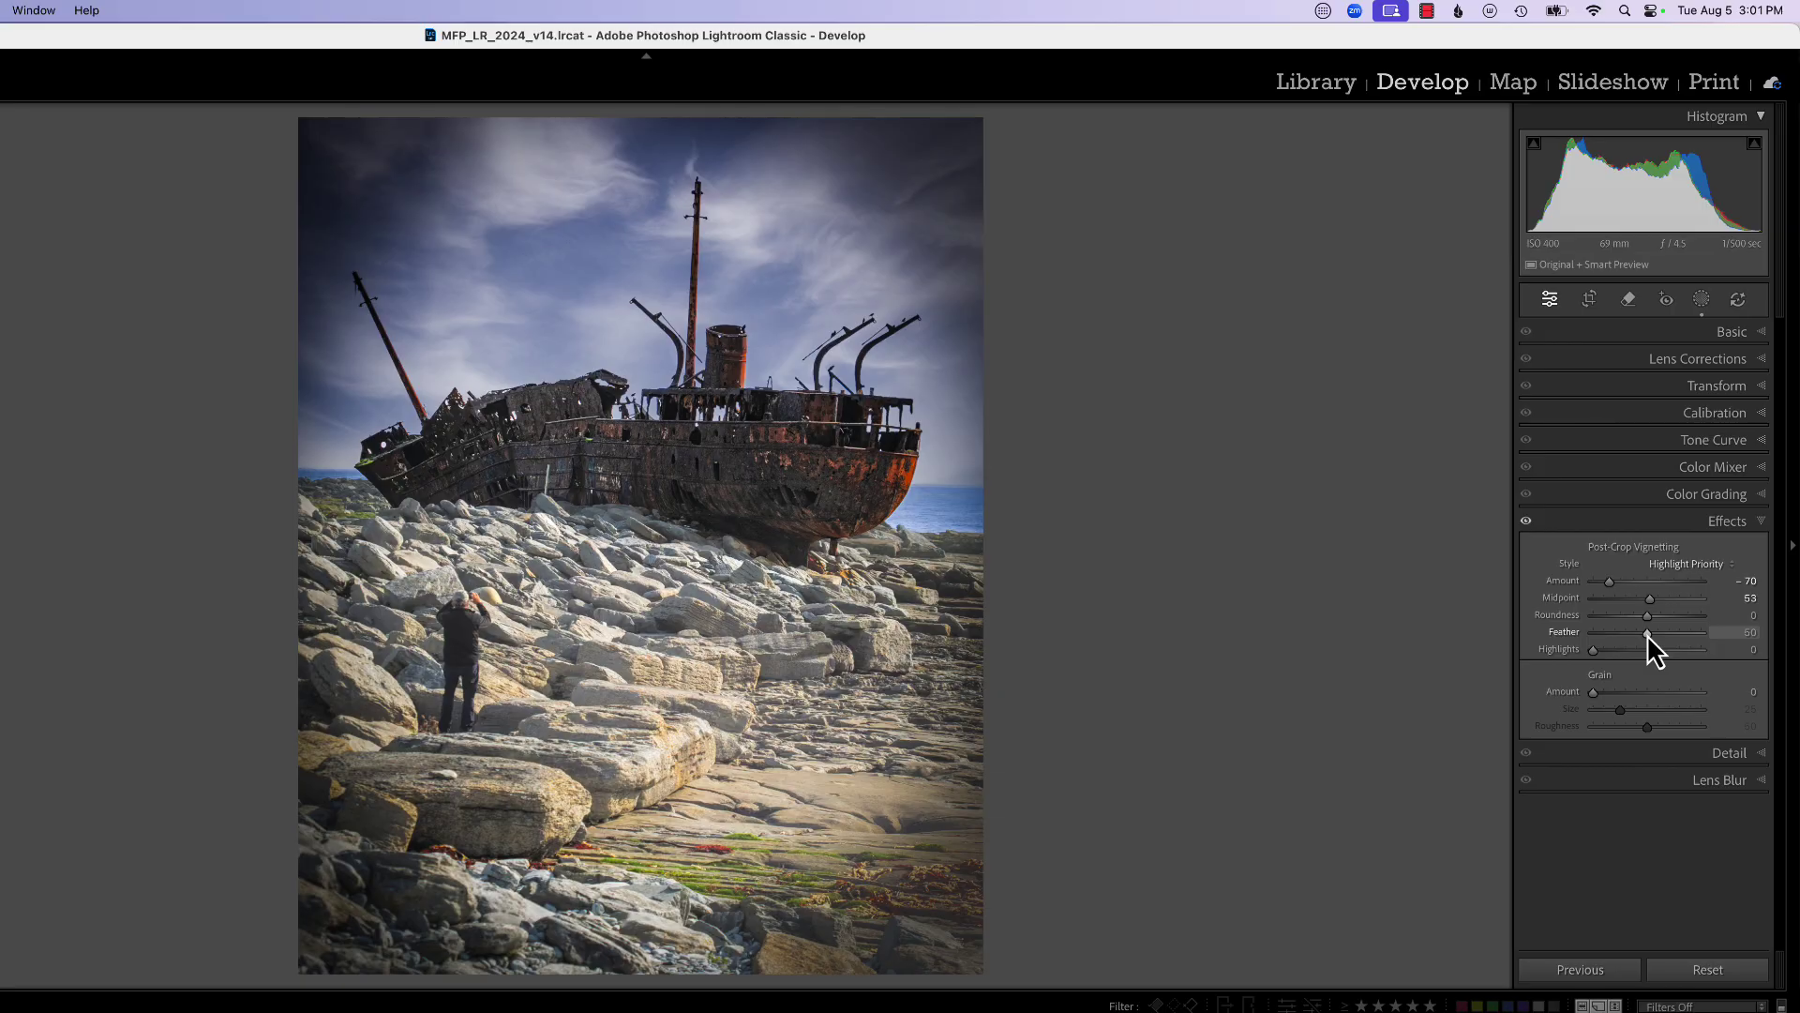
# Step: Set the vignette's Feather to 85, reduce the Amount to -33 with Midpoint 23, and raise its Highlights
pyautogui.moveTo(1647, 634); pyautogui.dragTo(1684, 639)
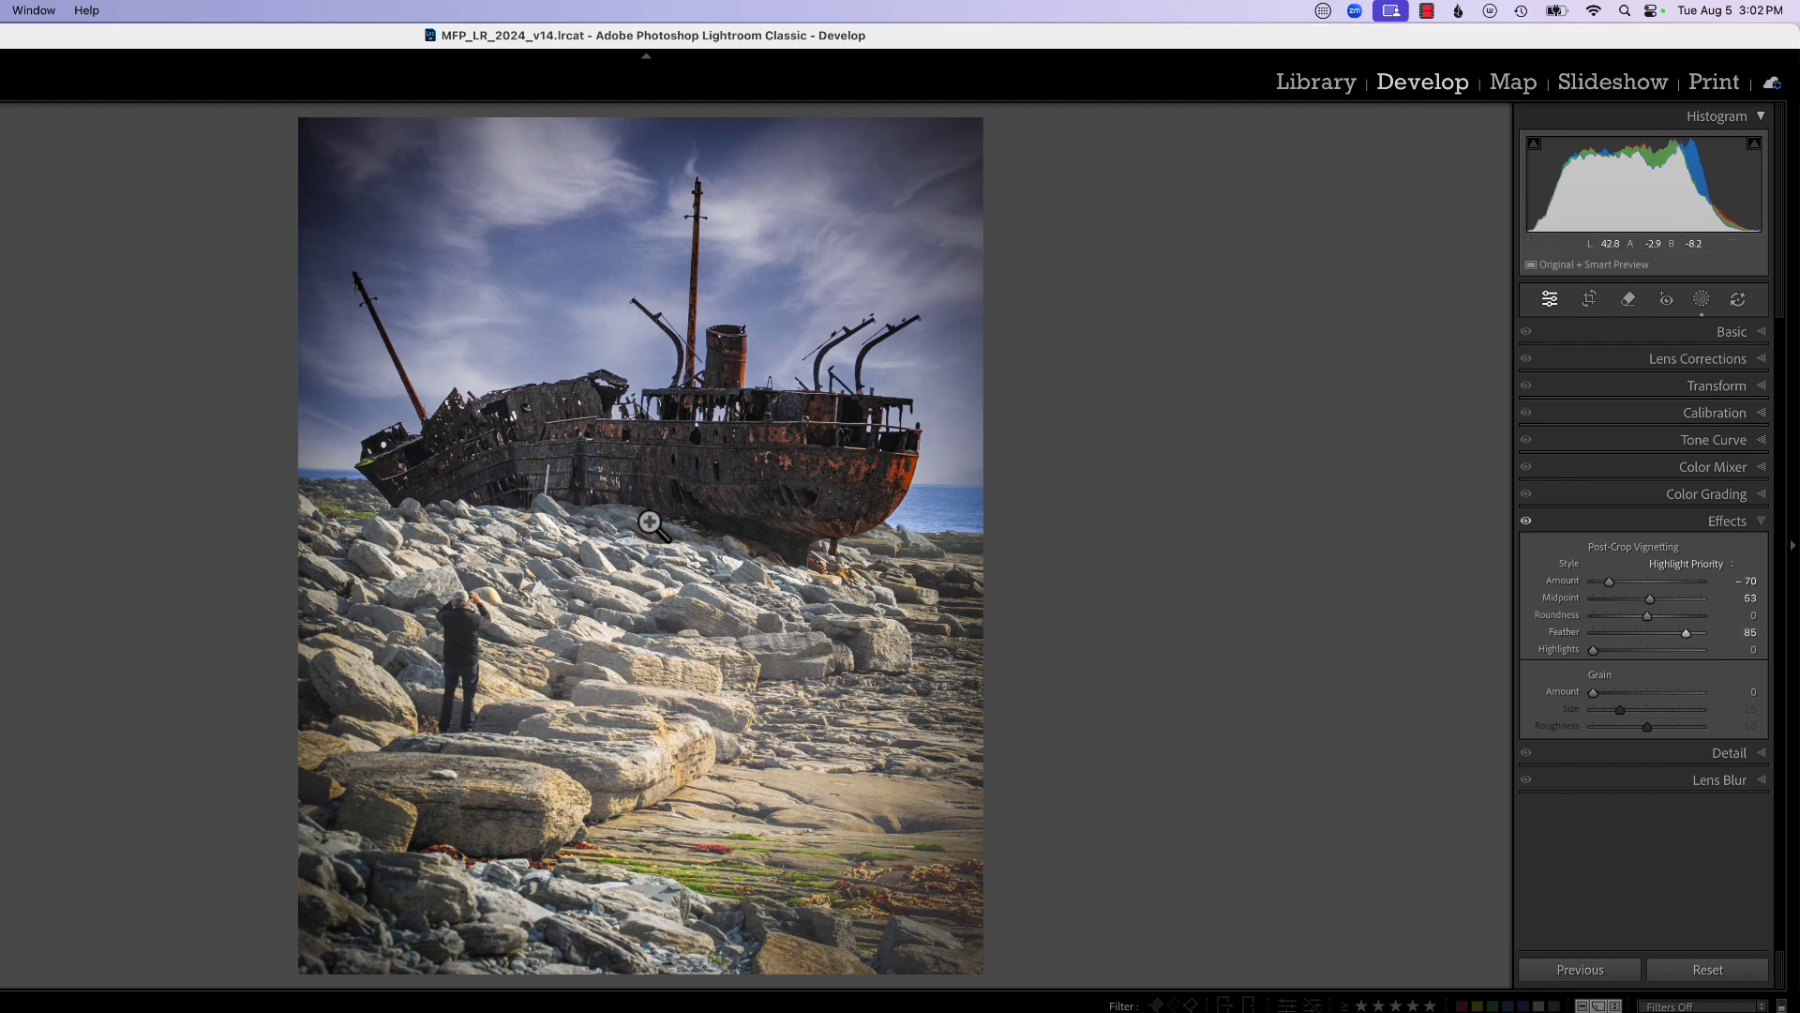
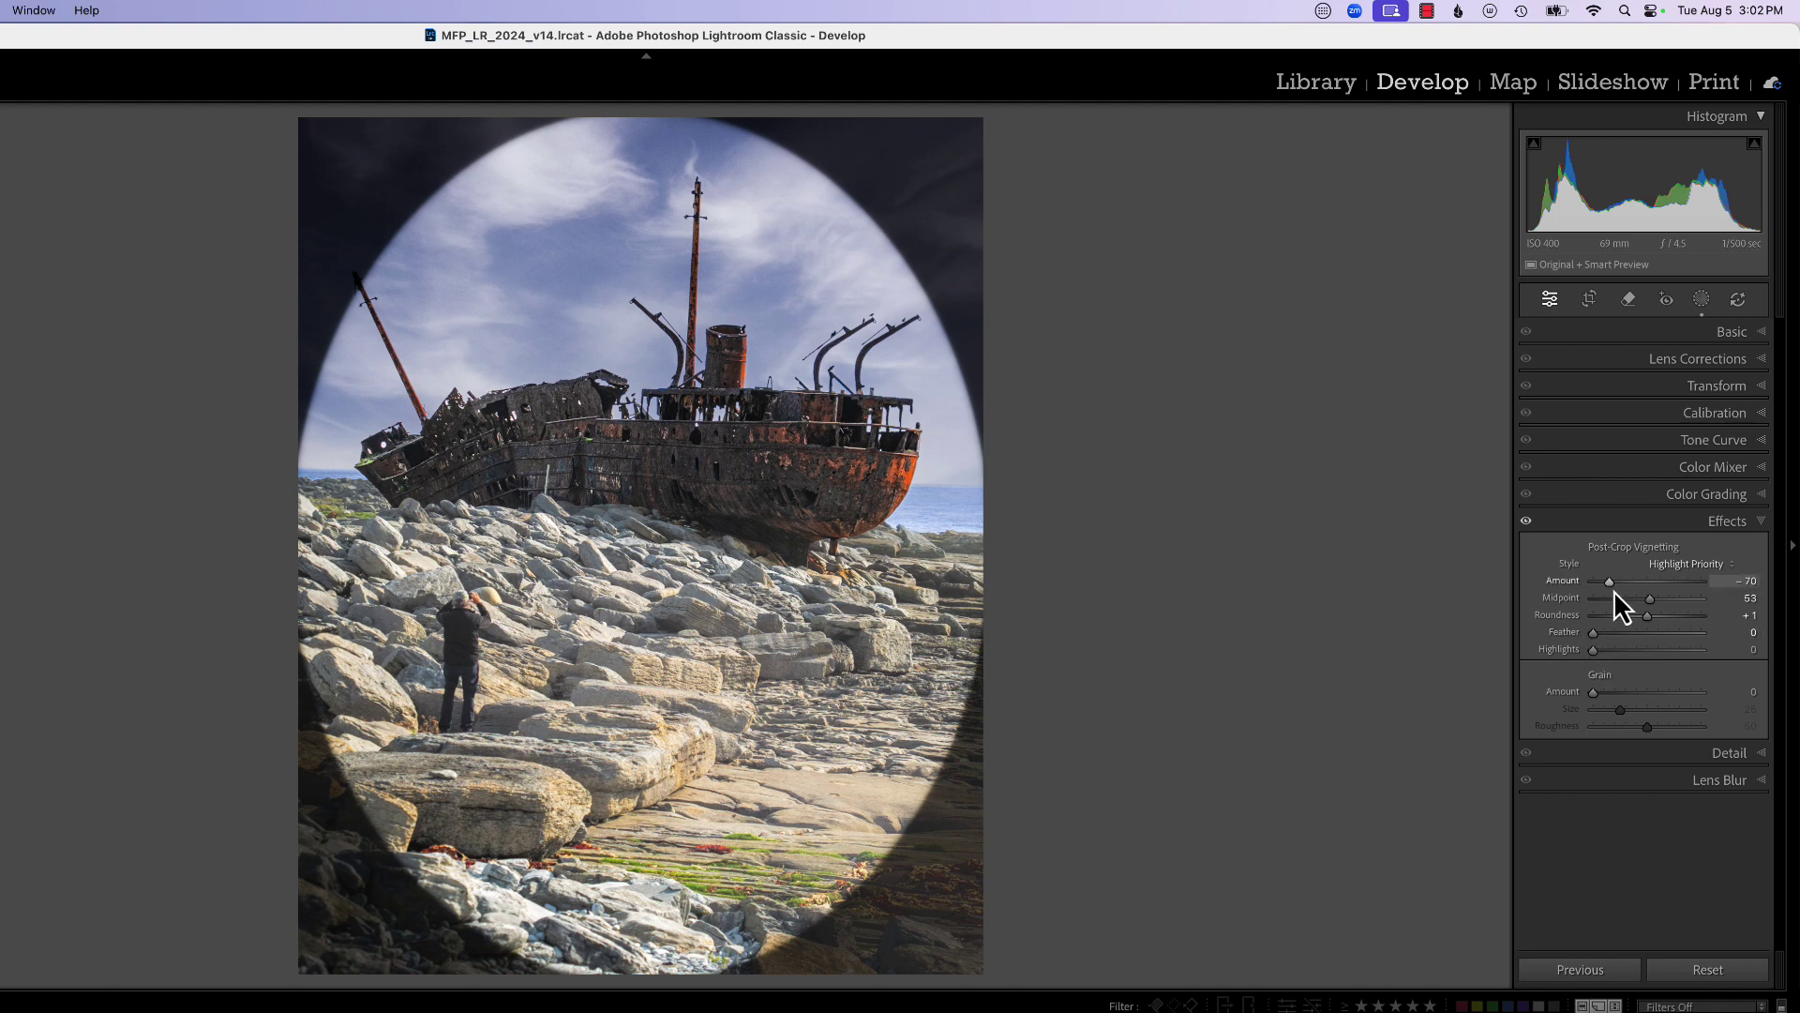
pyautogui.moveTo(1611, 587); pyautogui.dragTo(1594, 638)
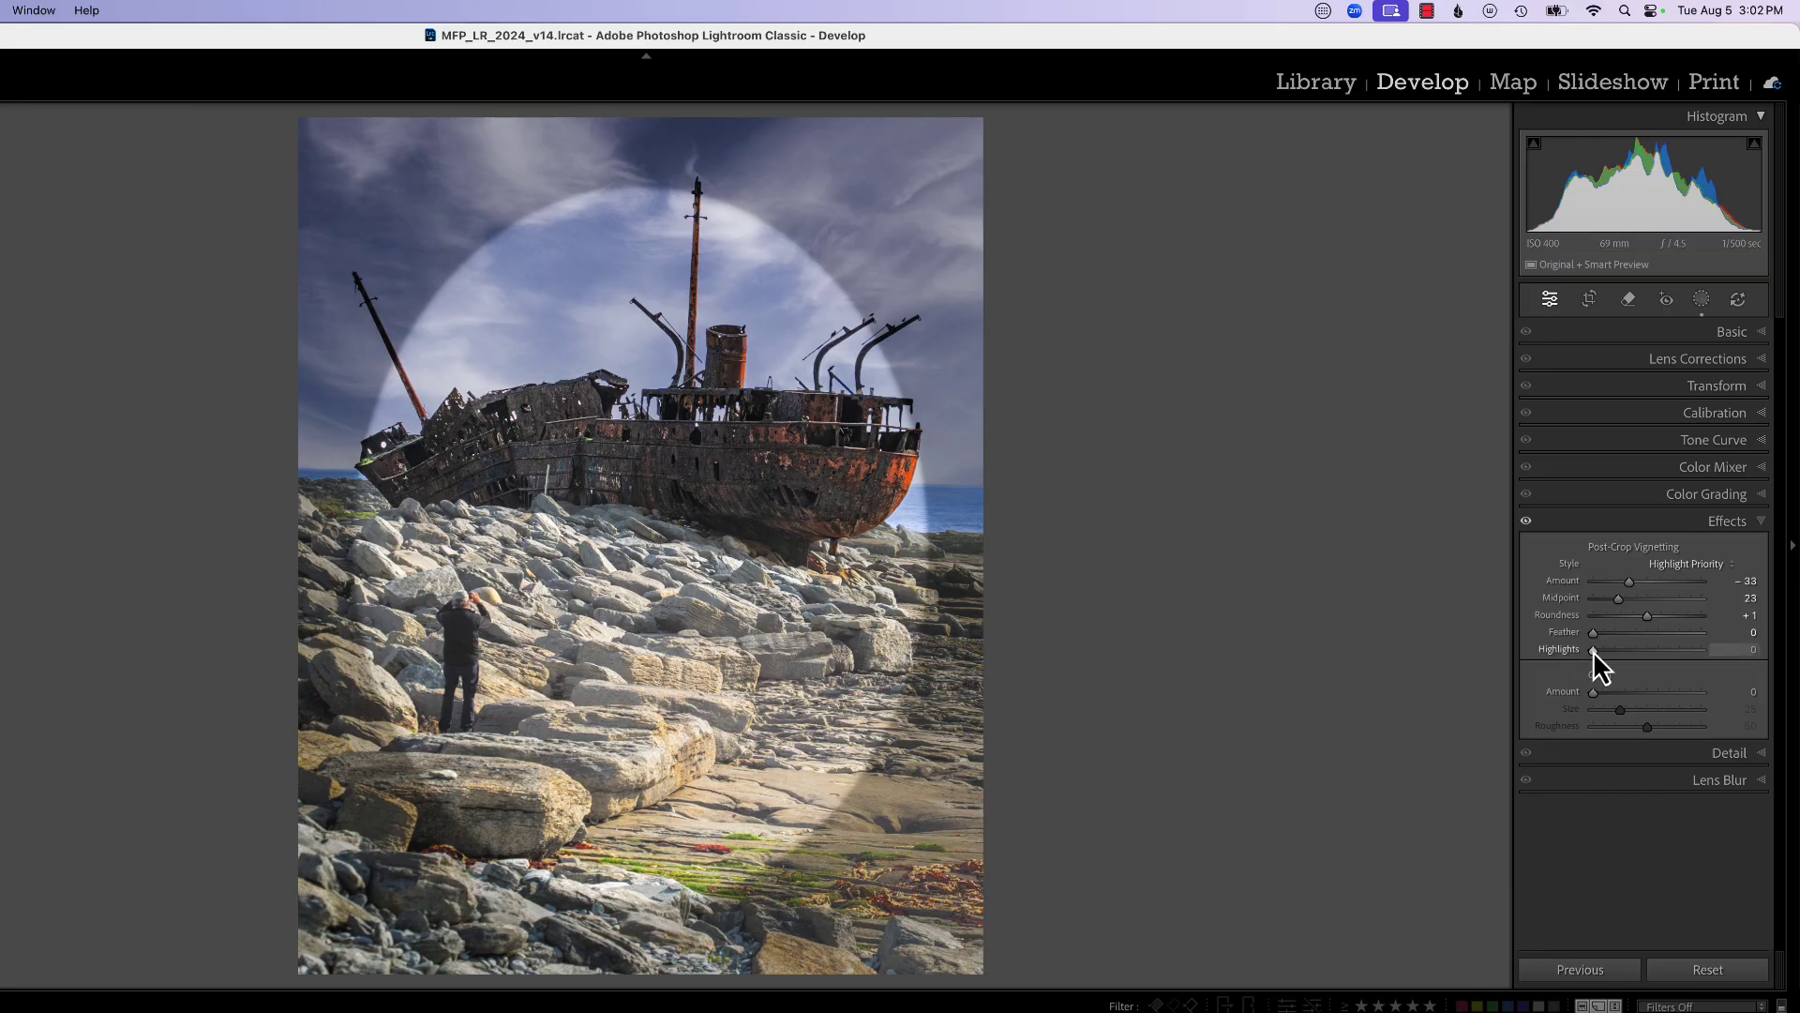
pyautogui.moveTo(1594, 650)
pyautogui.mouseDown()
pyautogui.moveTo(1726, 643)
pyautogui.moveTo(1576, 659)
pyautogui.moveTo(1684, 656)
pyautogui.moveTo(1623, 662)
pyautogui.mouseUp()
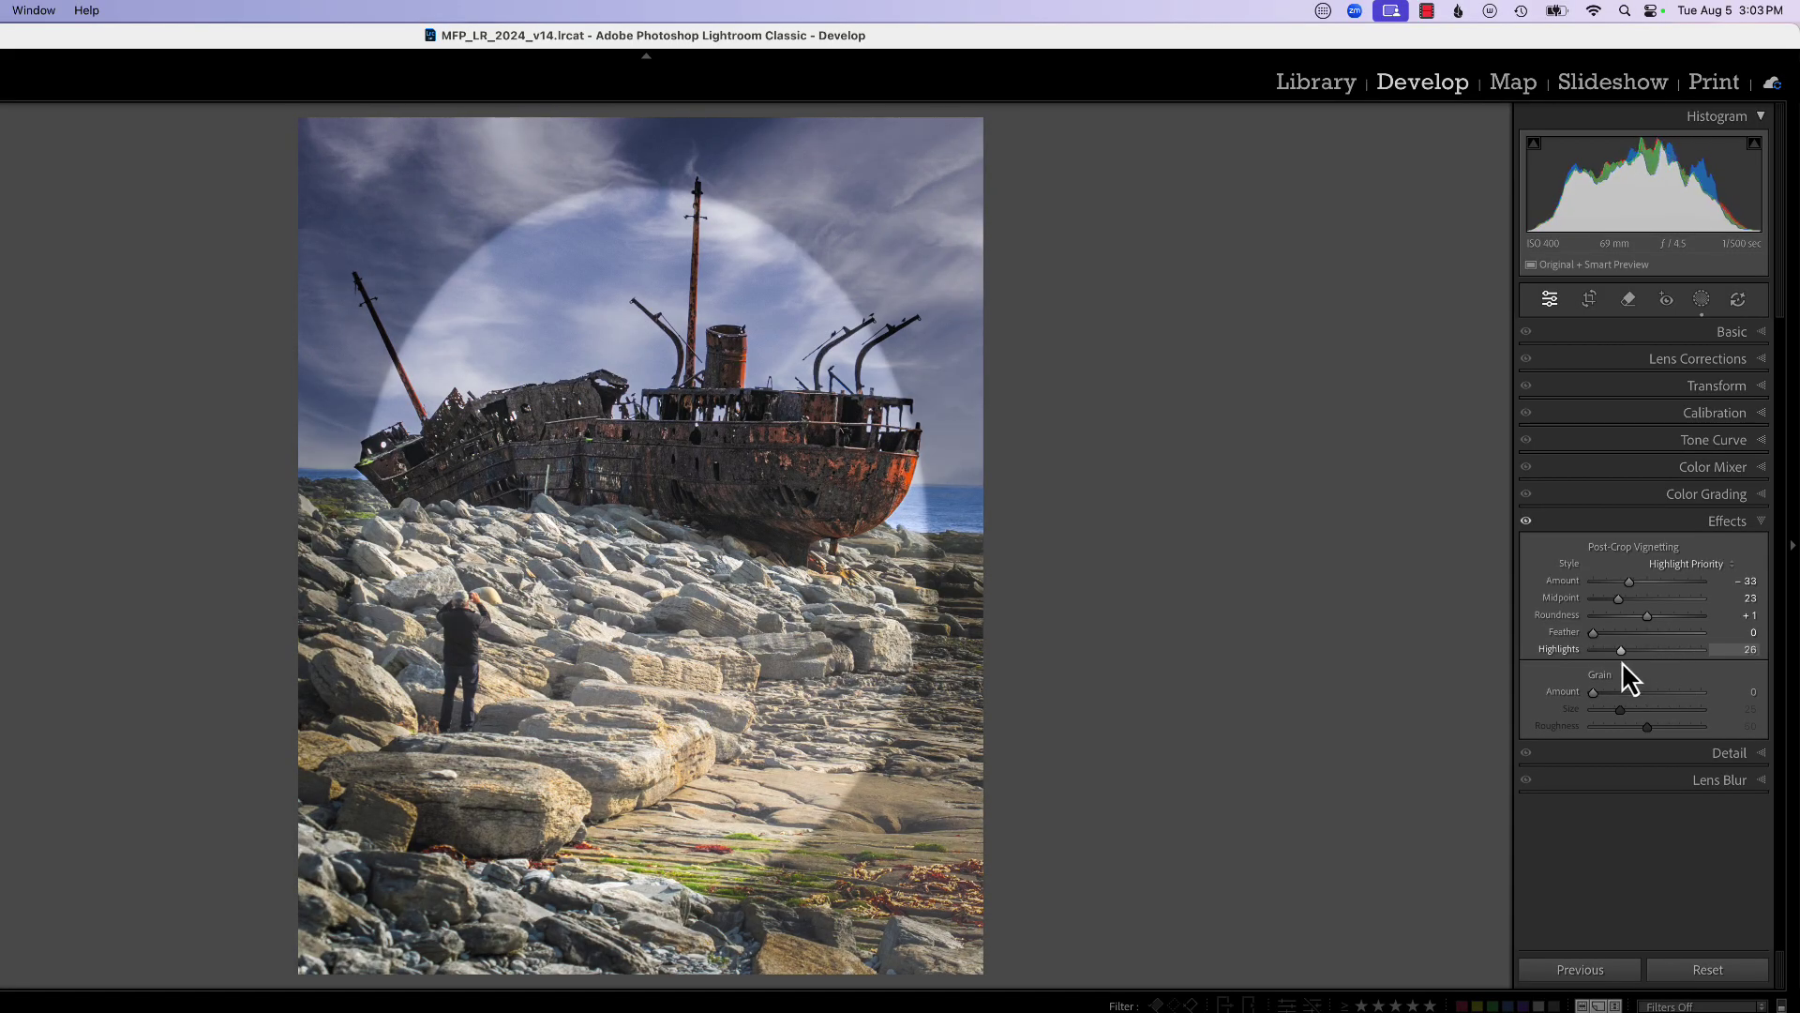
# Step: Reset the vignette and rebuild a subtle one with Amount -24, Midpoint 31, Roundness +6 and Feather 100
pyautogui.keyDown('alt'); pyautogui.click(1607, 552); pyautogui.keyUp('alt')
pyautogui.moveTo(1649, 581); pyautogui.dragTo(1538, 647)
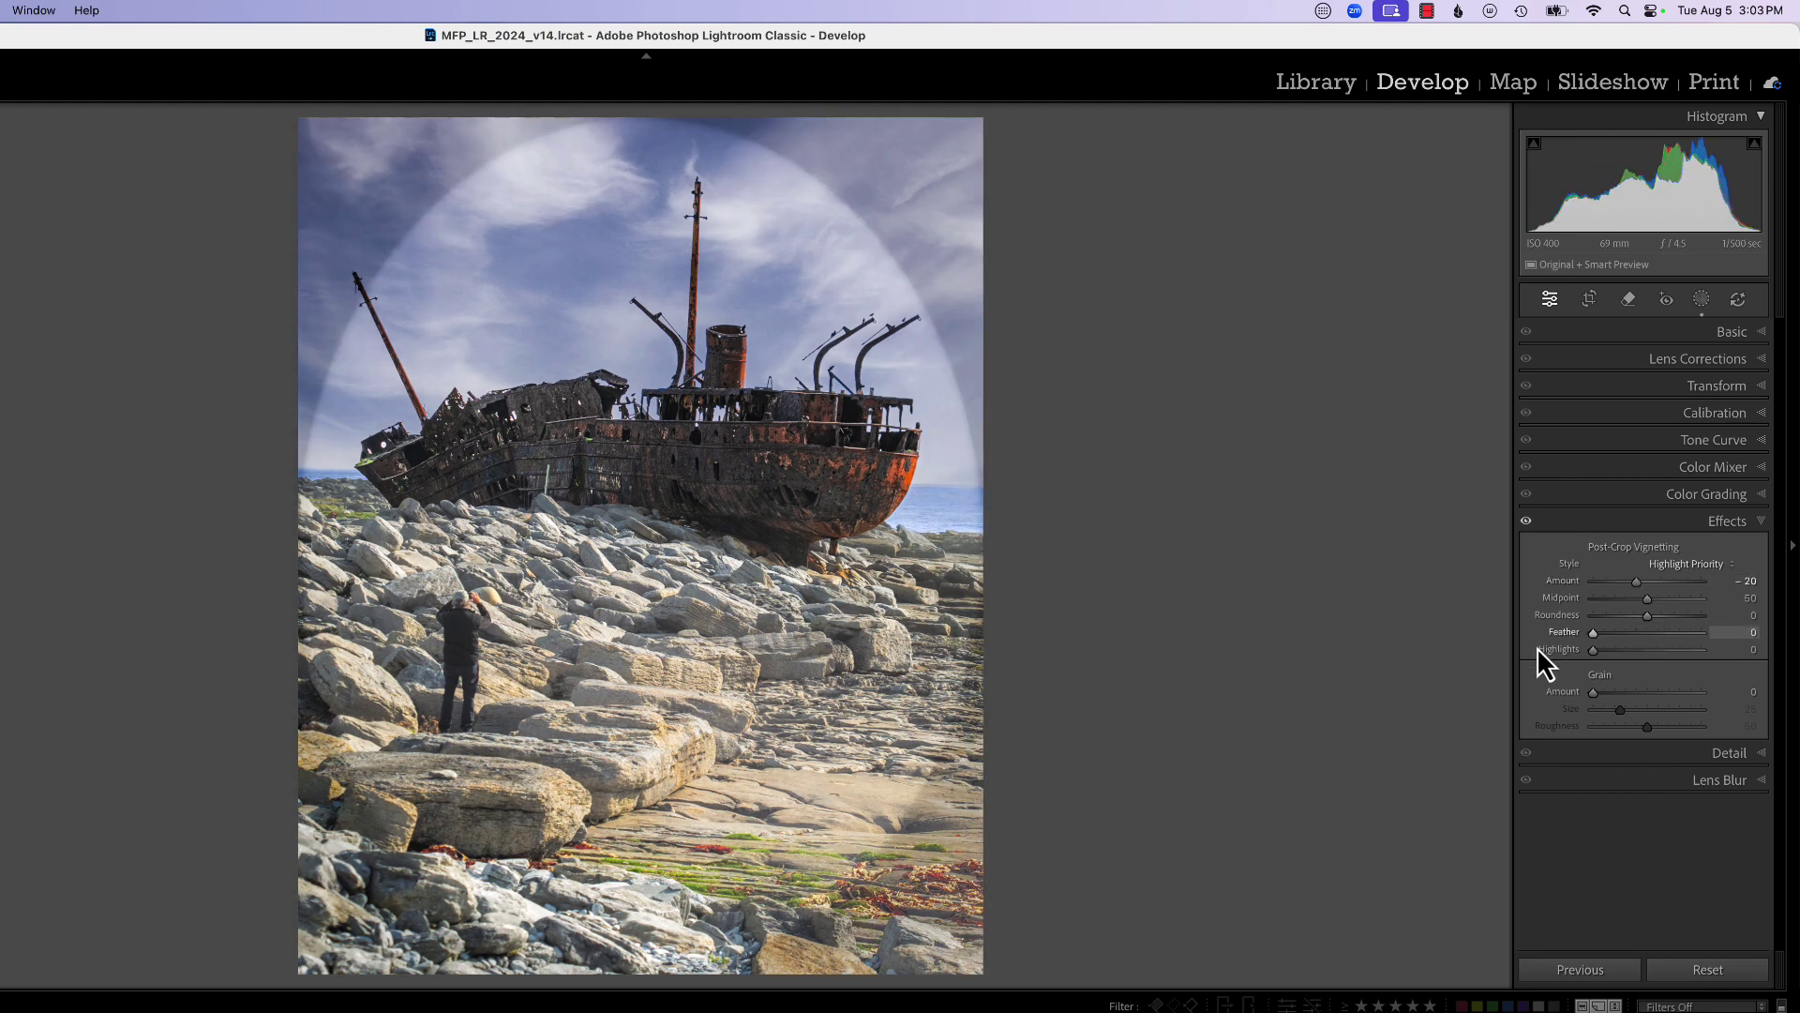
pyautogui.moveTo(1646, 616); pyautogui.dragTo(1701, 632)
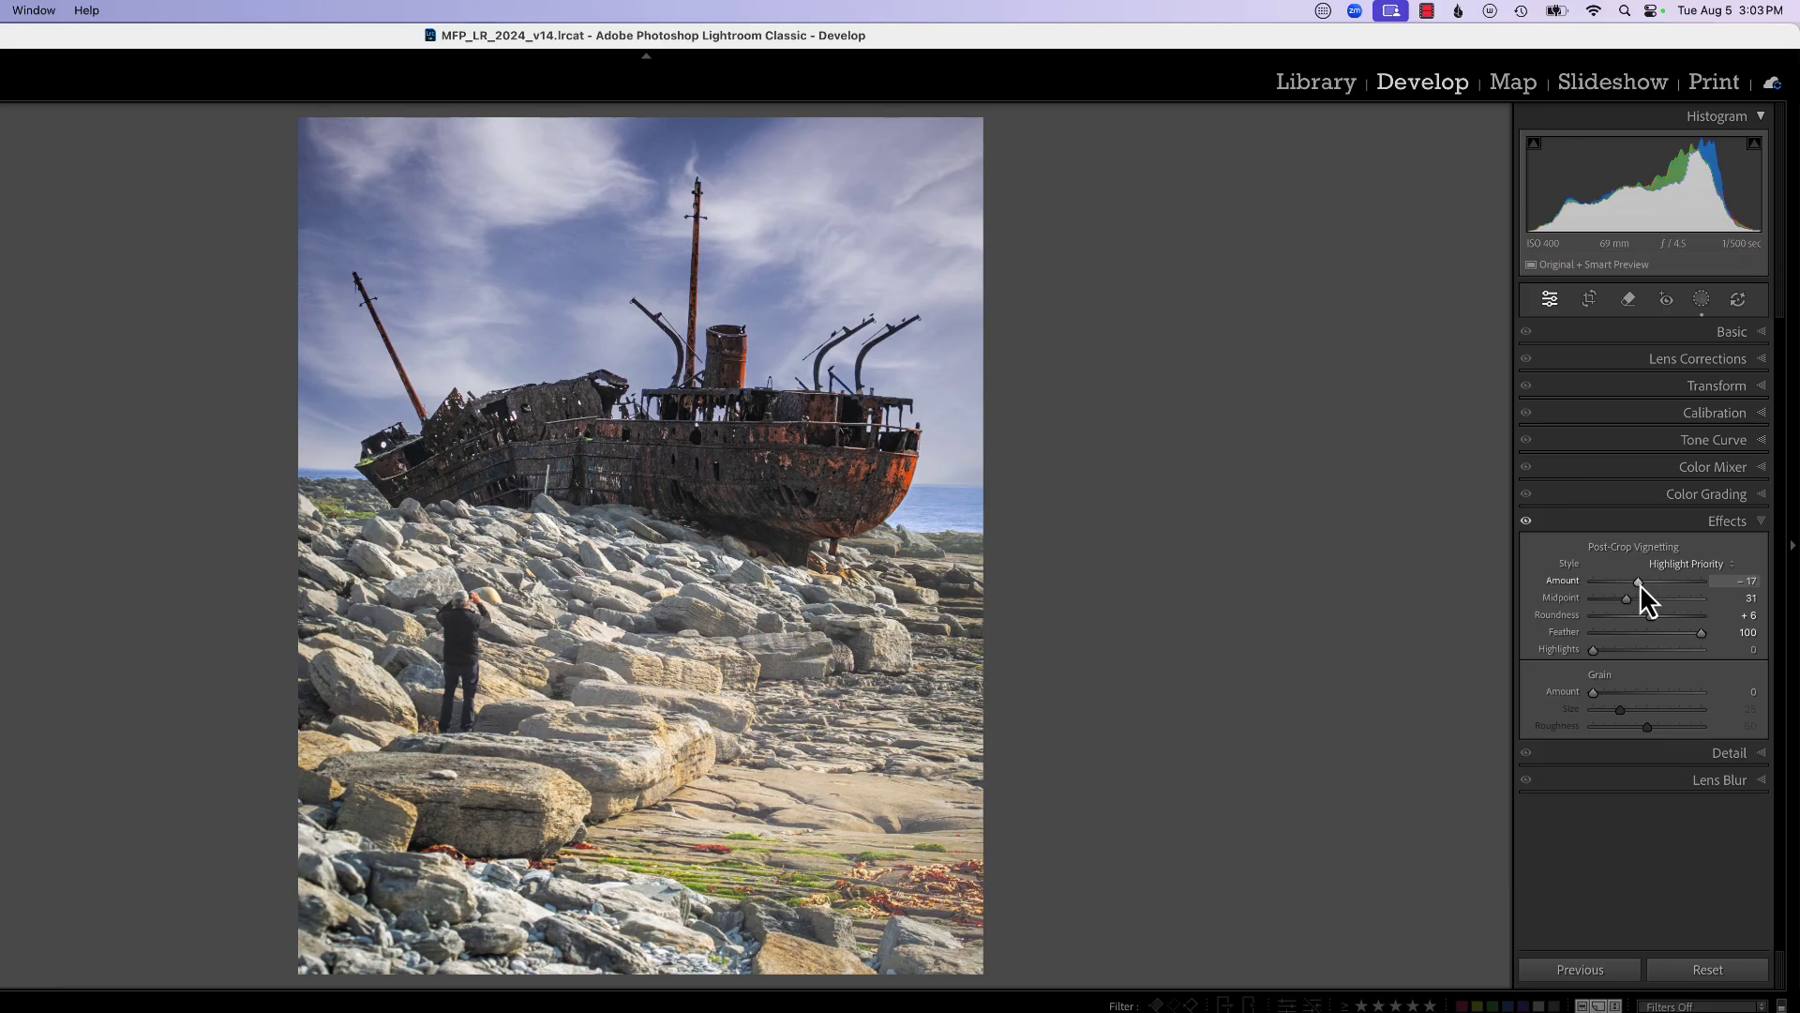
pyautogui.moveTo(1640, 583); pyautogui.dragTo(1635, 588)
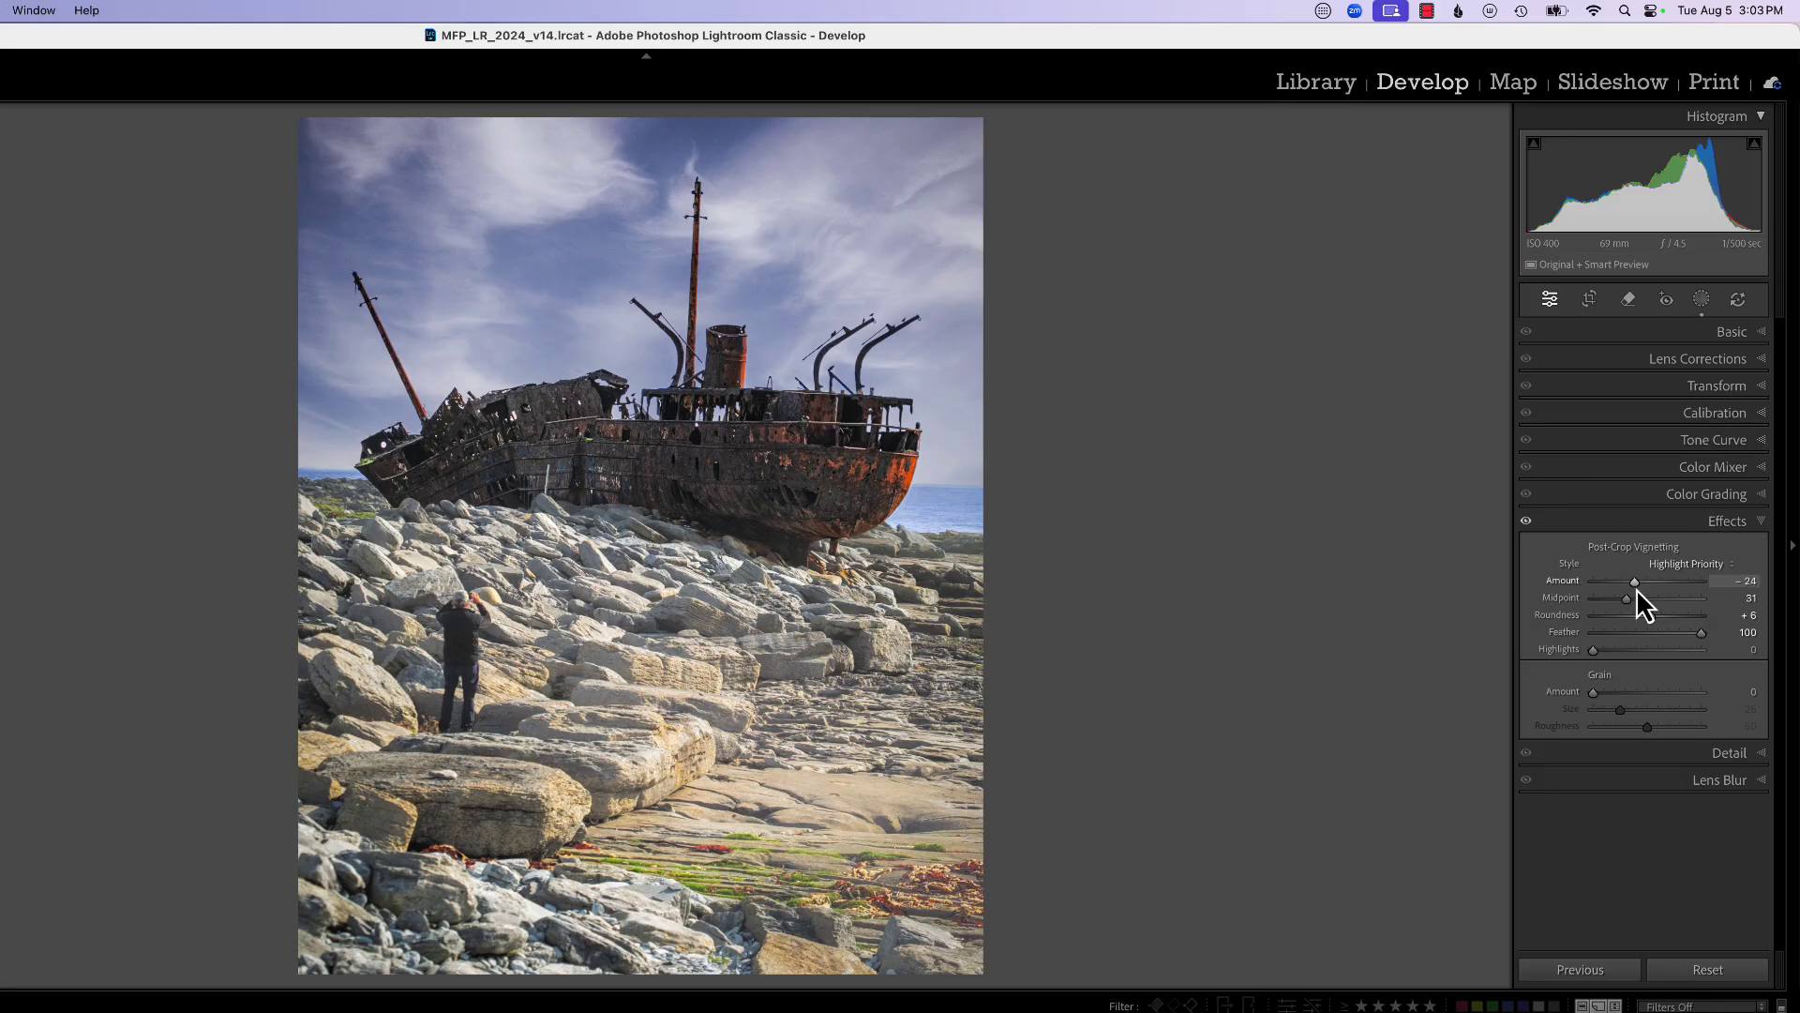
# Step: Switch the Effects adjustments off and on repeatedly to compare the shipwreck photo with and without the vignette
pyautogui.click(1527, 521)
pyautogui.click(1526, 522)
pyautogui.click(1526, 521)
pyautogui.click(1526, 521)
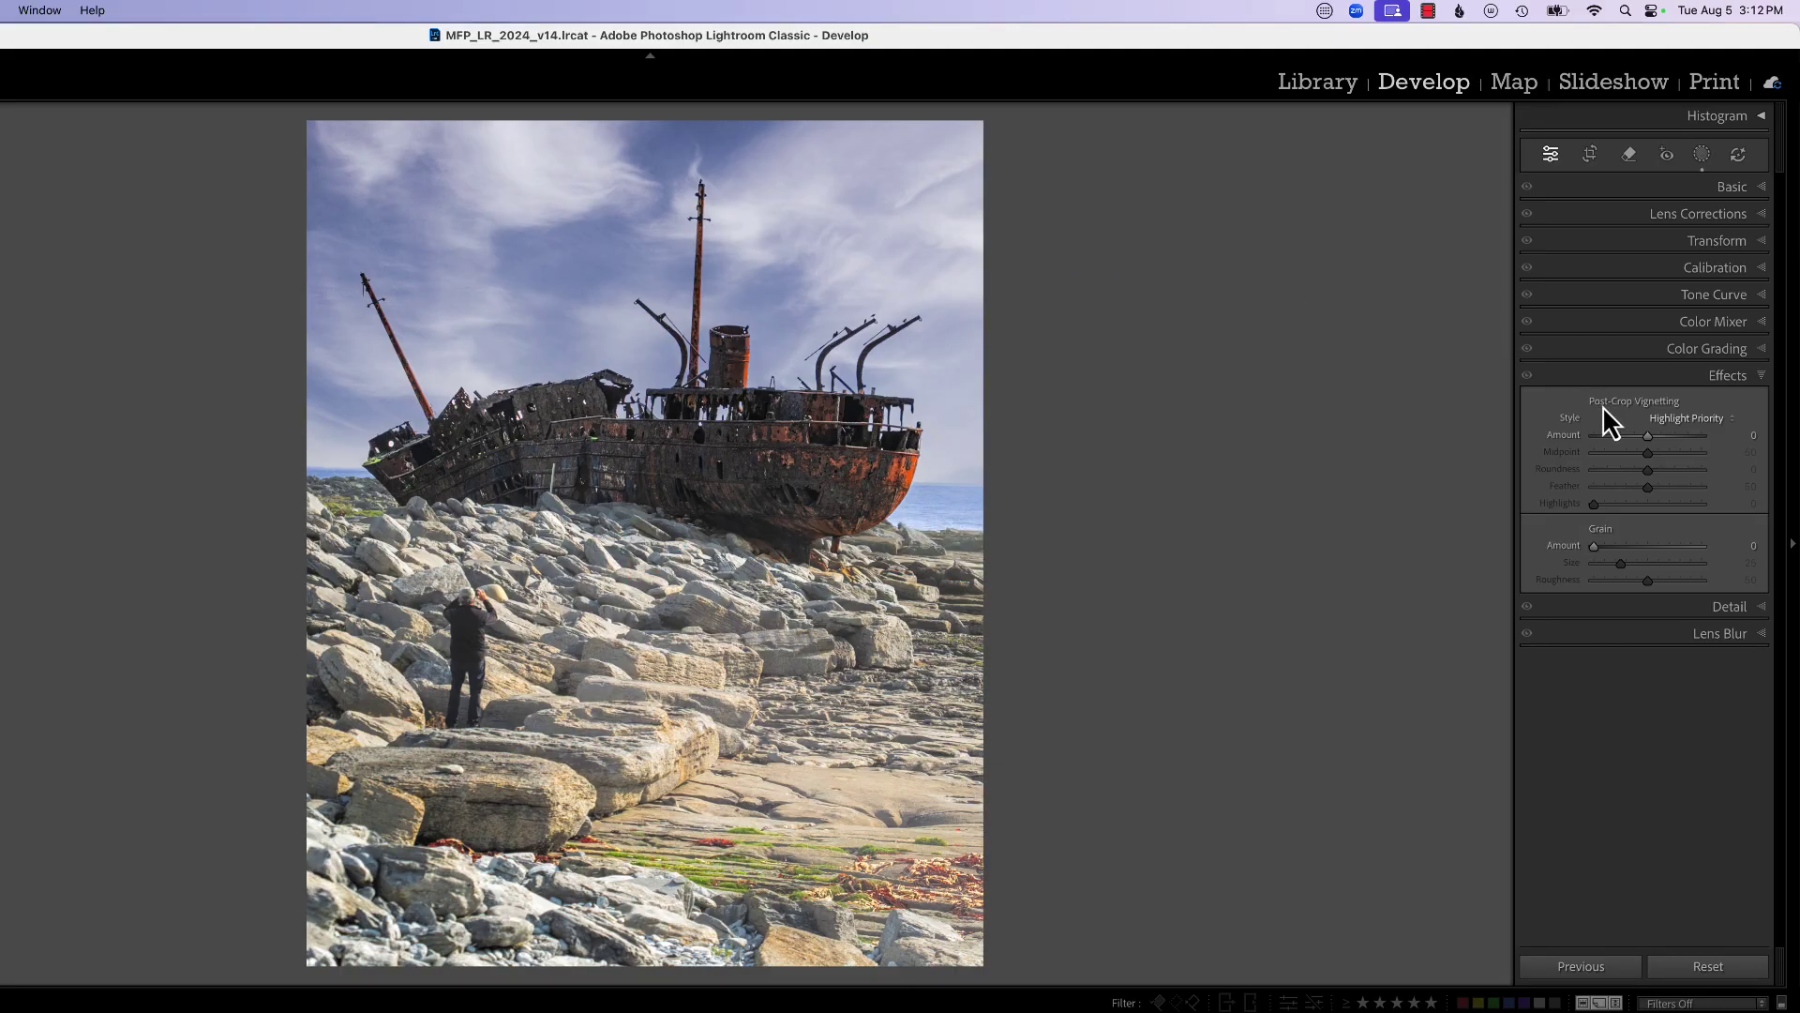
# Step: Darken the shipwreck photo's edges with a vignette Amount of -79 and lower the vignette's Roundness
pyautogui.moveTo(1650, 437); pyautogui.dragTo(1607, 447)
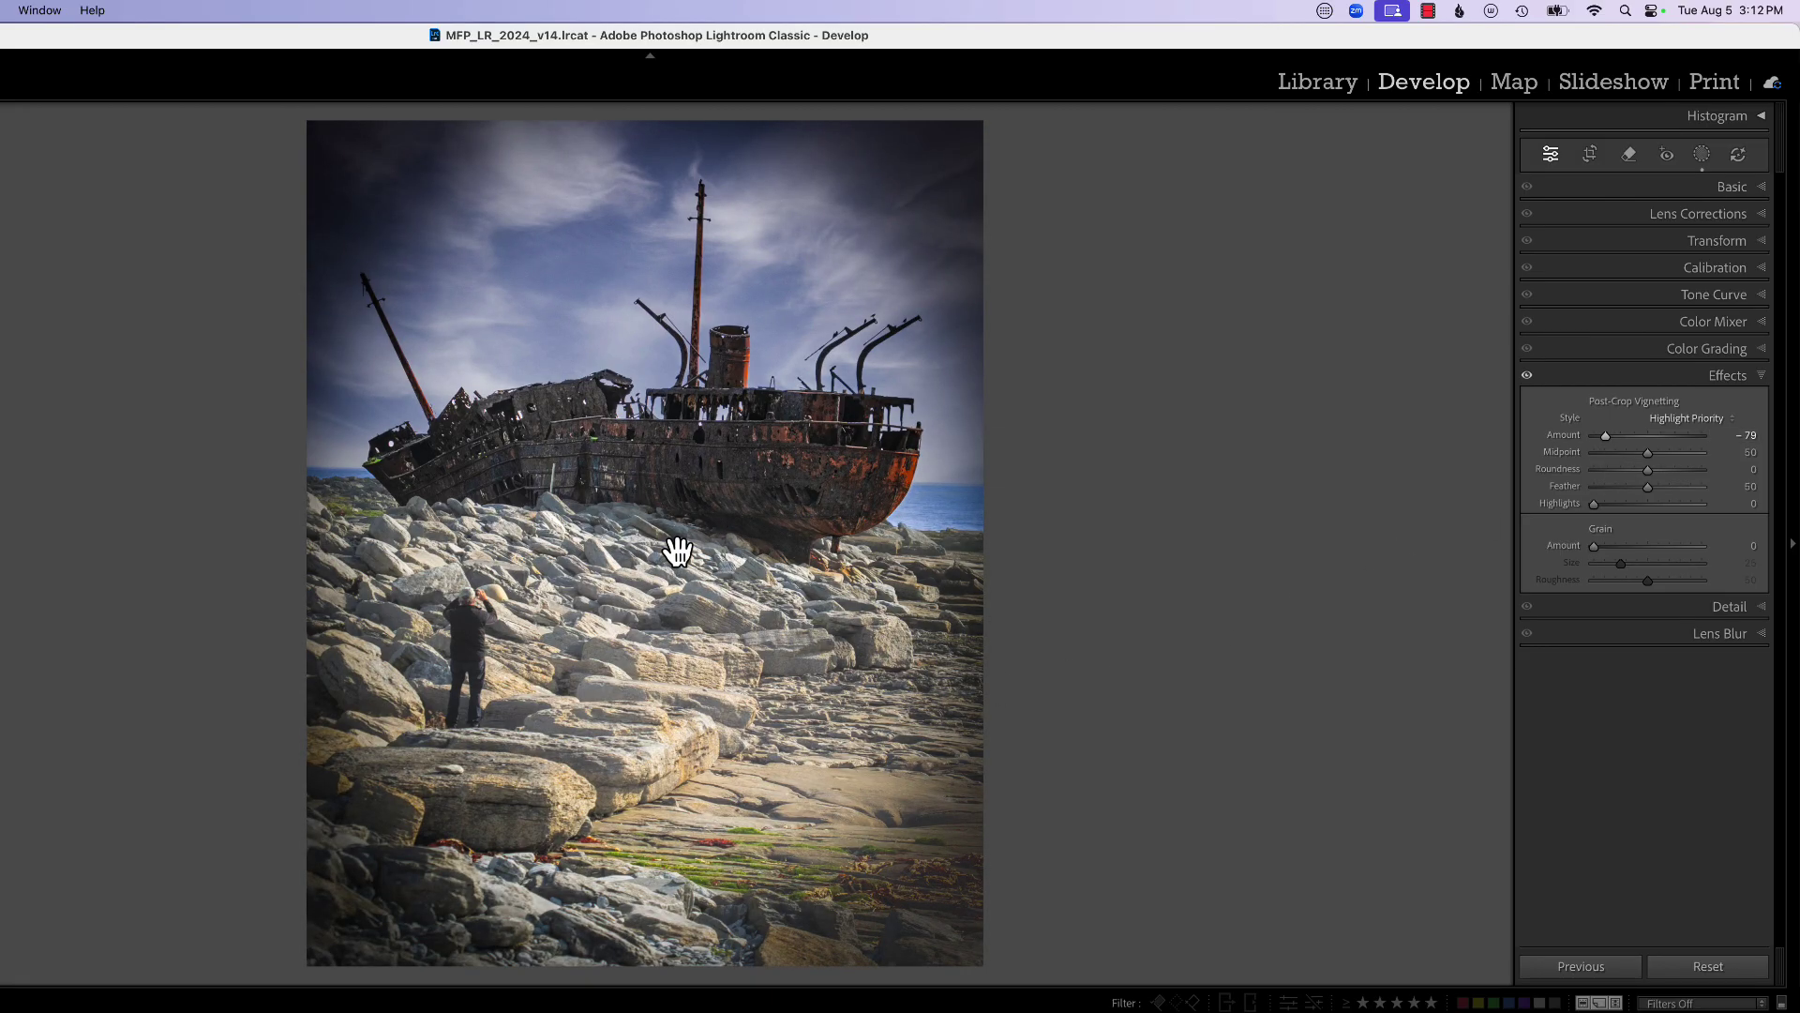
pyautogui.click(650, 358)
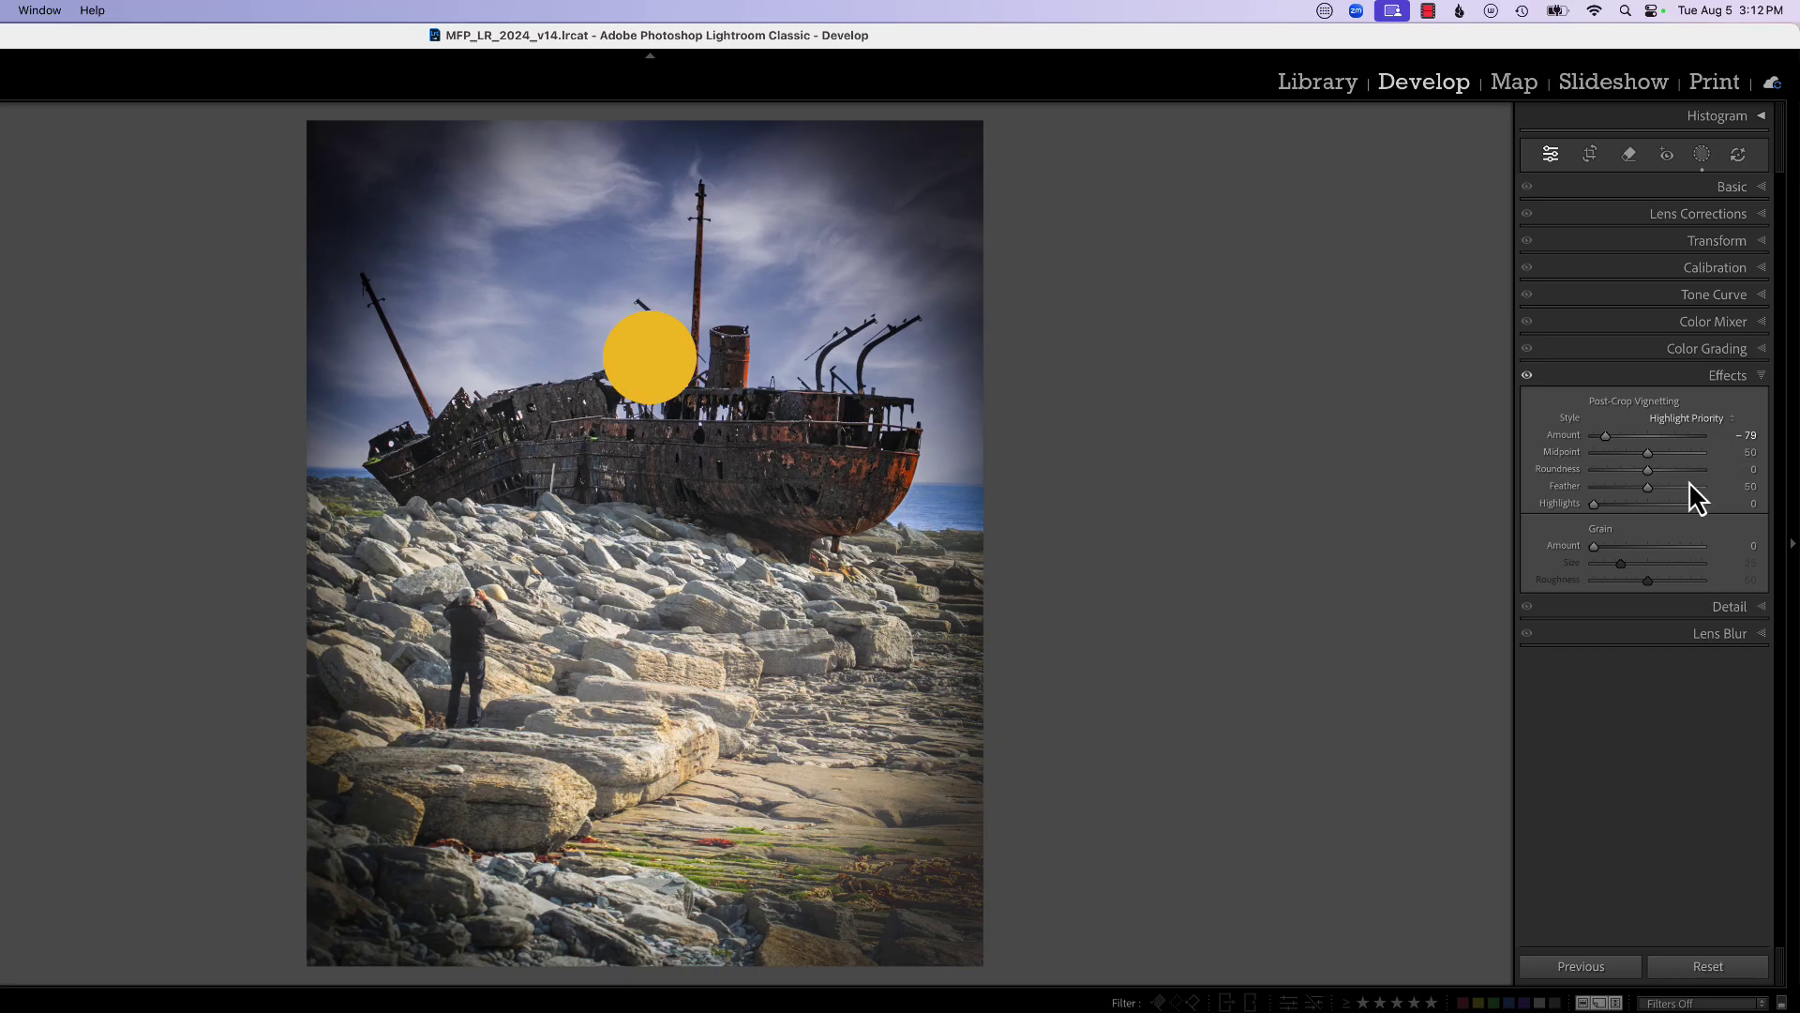
pyautogui.moveTo(1650, 471)
pyautogui.mouseDown()
pyautogui.moveTo(1603, 482)
pyautogui.moveTo(1708, 476)
pyautogui.moveTo(1579, 479)
pyautogui.moveTo(1639, 458)
pyautogui.moveTo(1590, 474)
pyautogui.mouseUp()
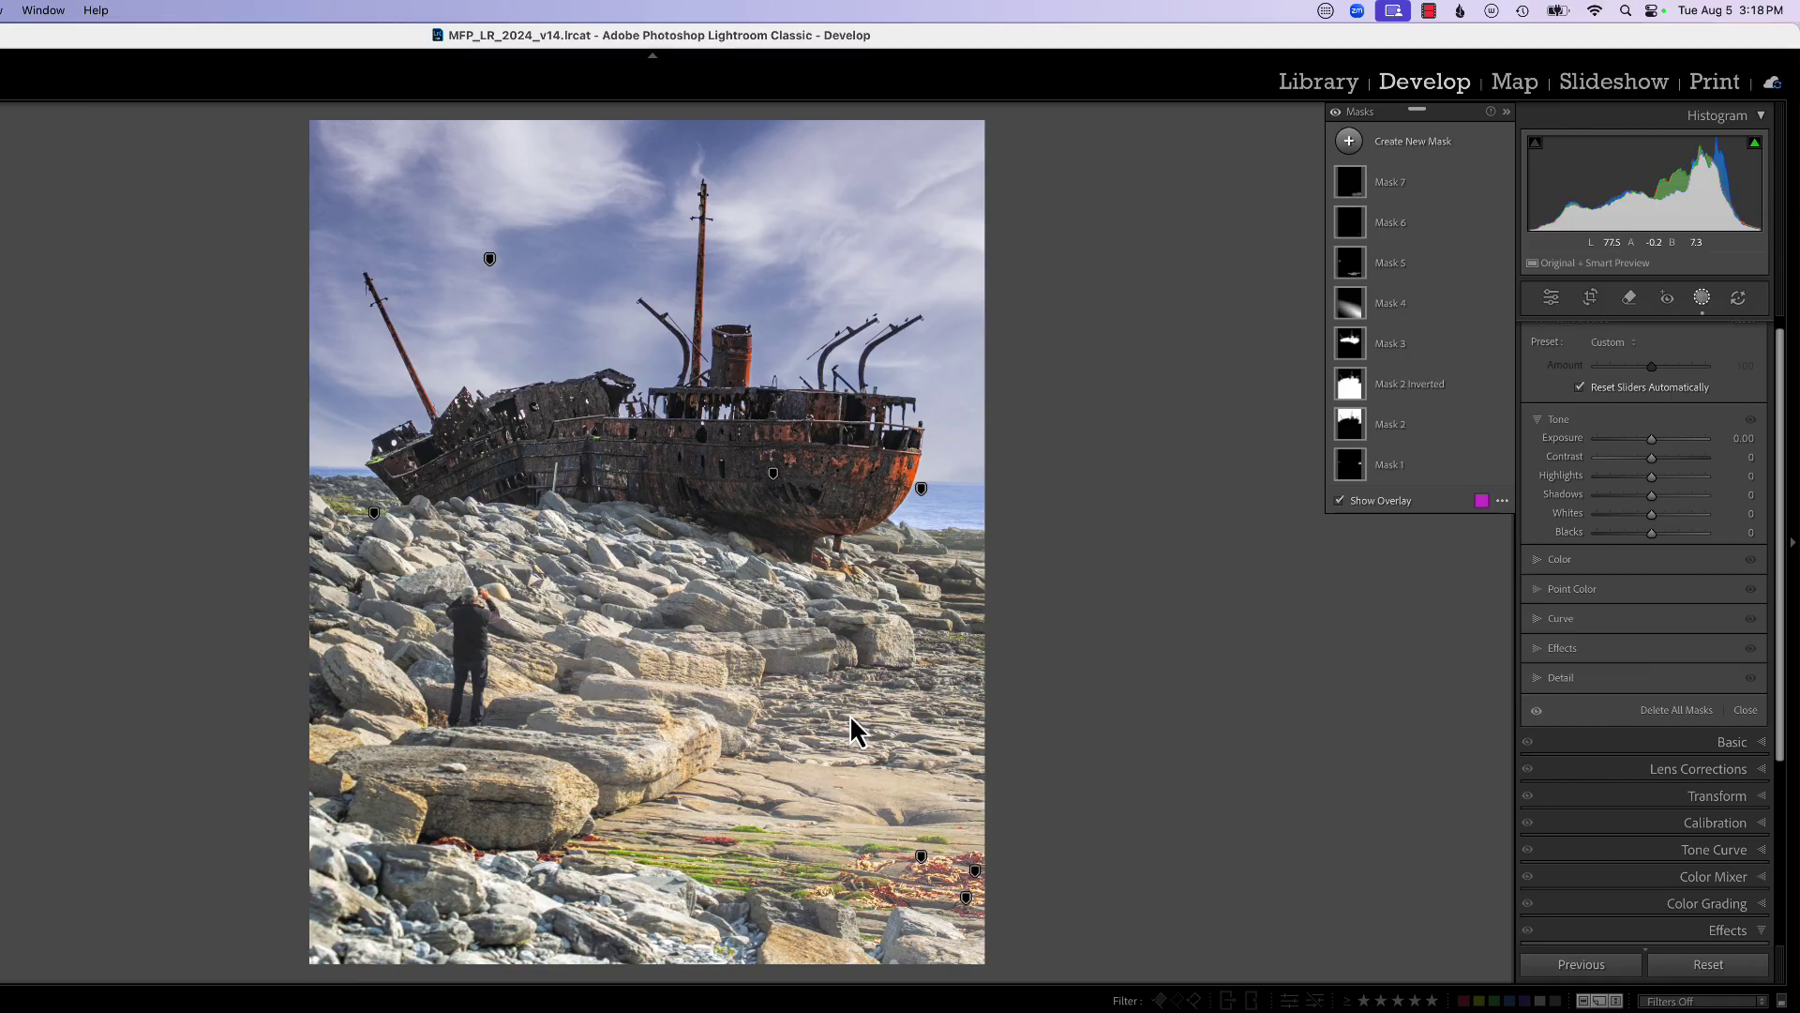
# Step: Create a radial gradient mask centred on the shipwreck, extending well beyond the photo's edges, and invert it
pyautogui.press('super+minus')
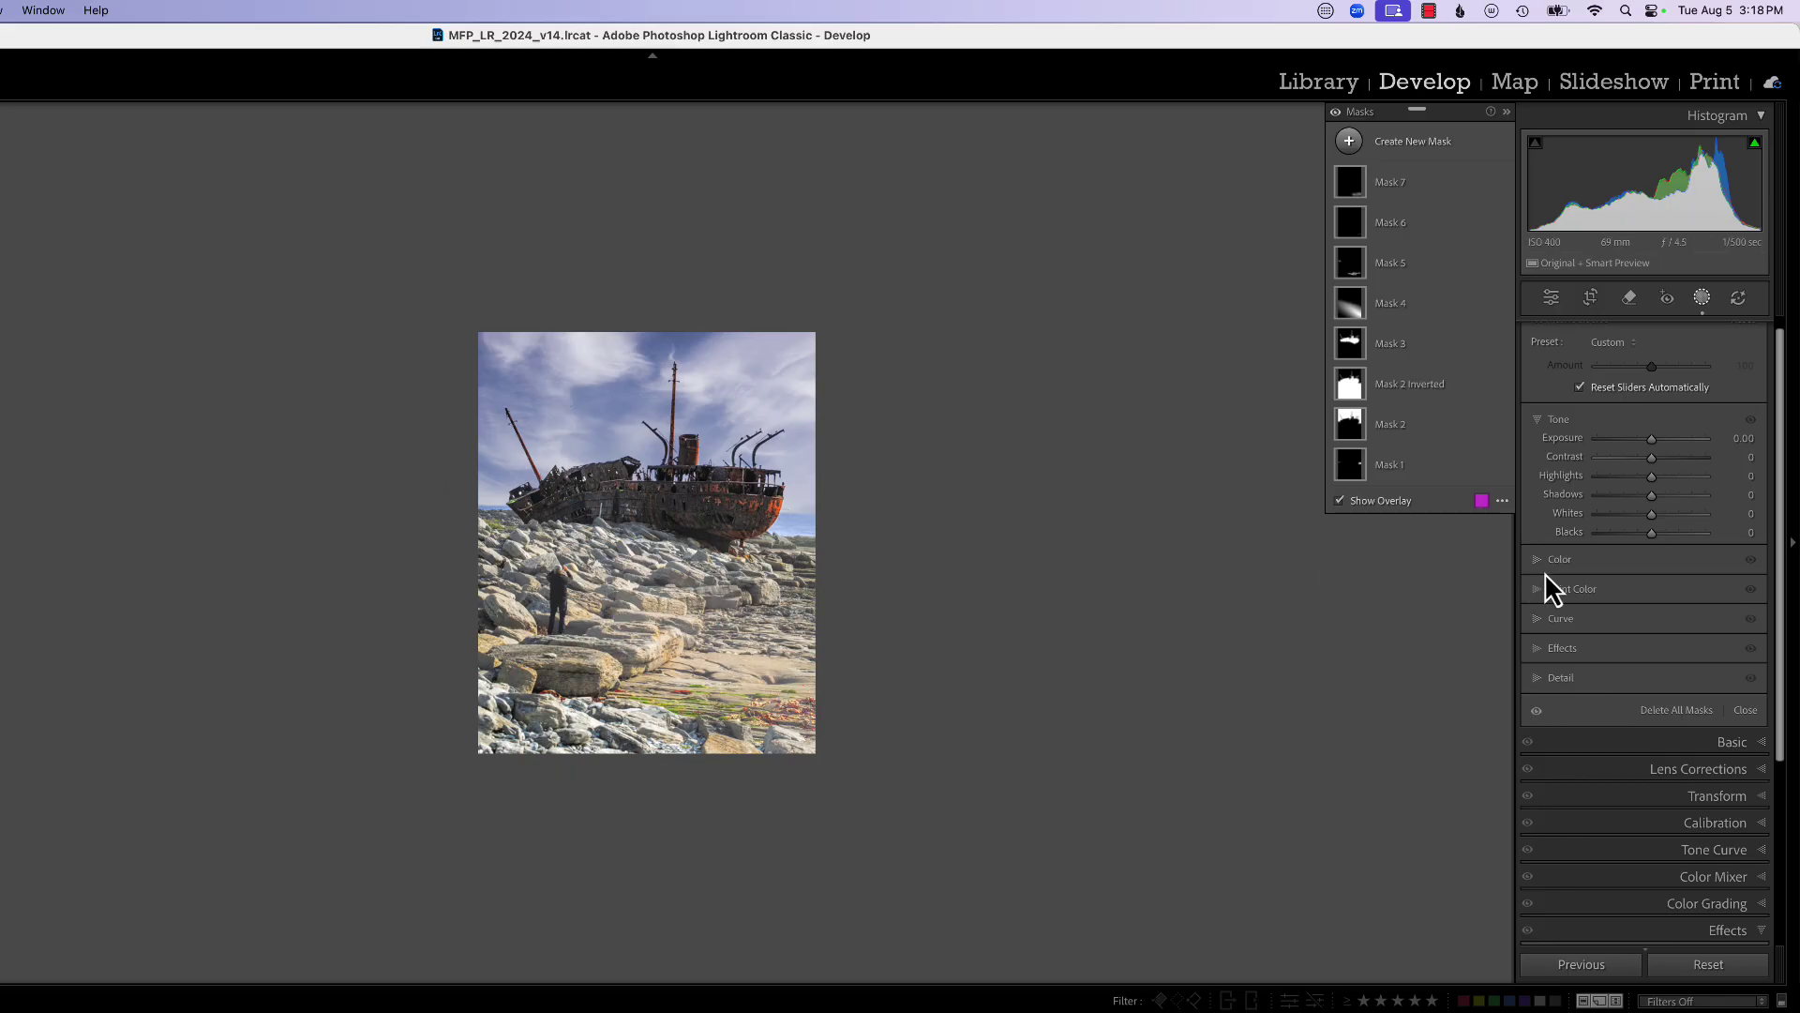
pyautogui.click(1358, 148)
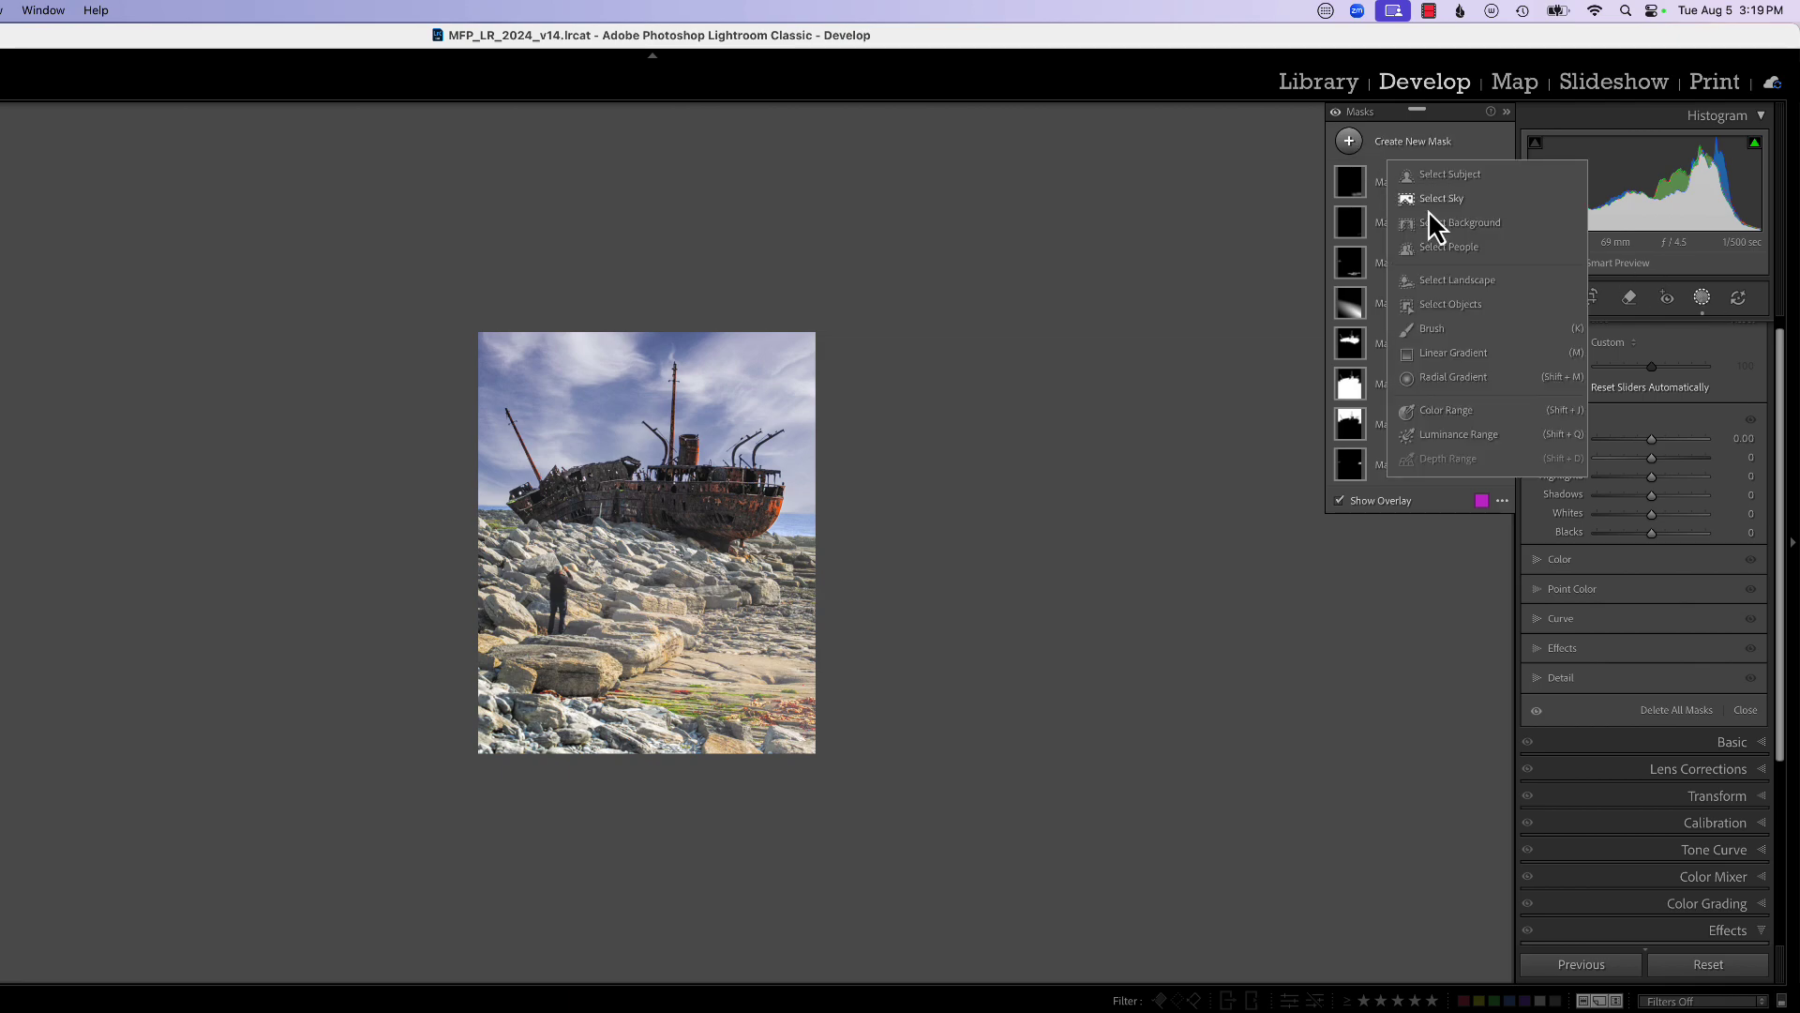
pyautogui.click(1442, 373)
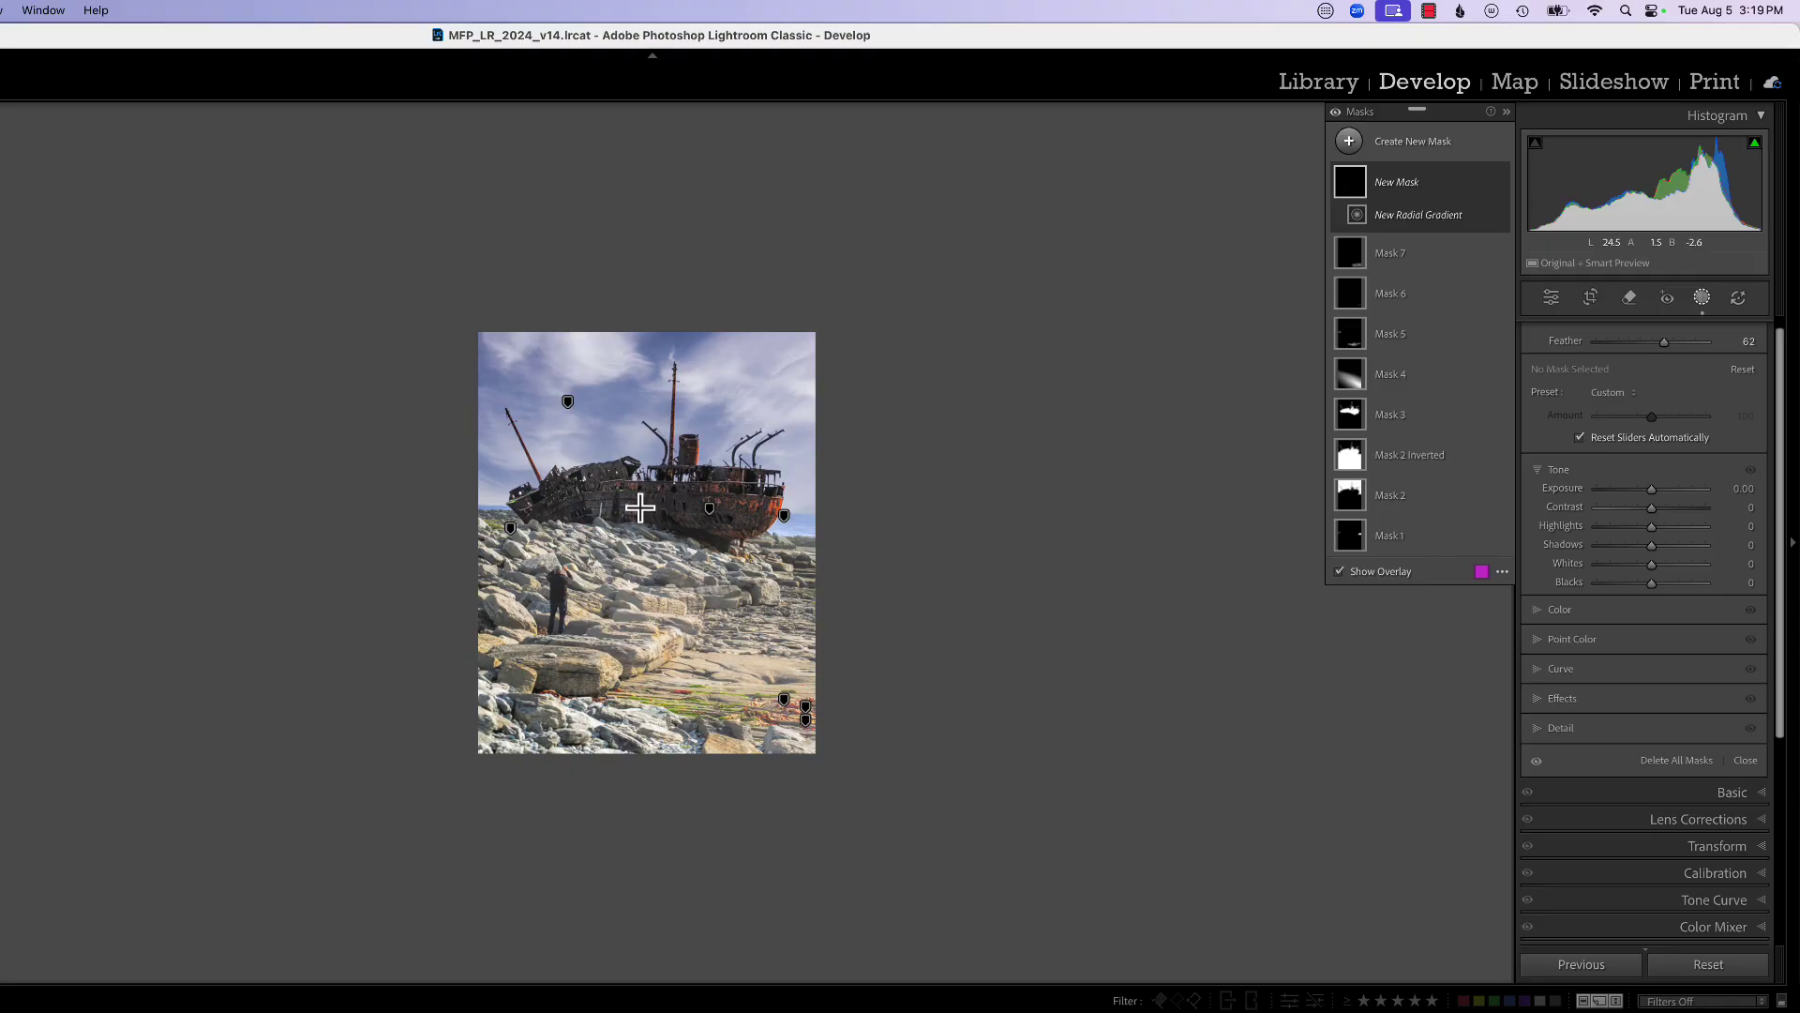
pyautogui.moveTo(637, 505); pyautogui.dragTo(1094, 880)
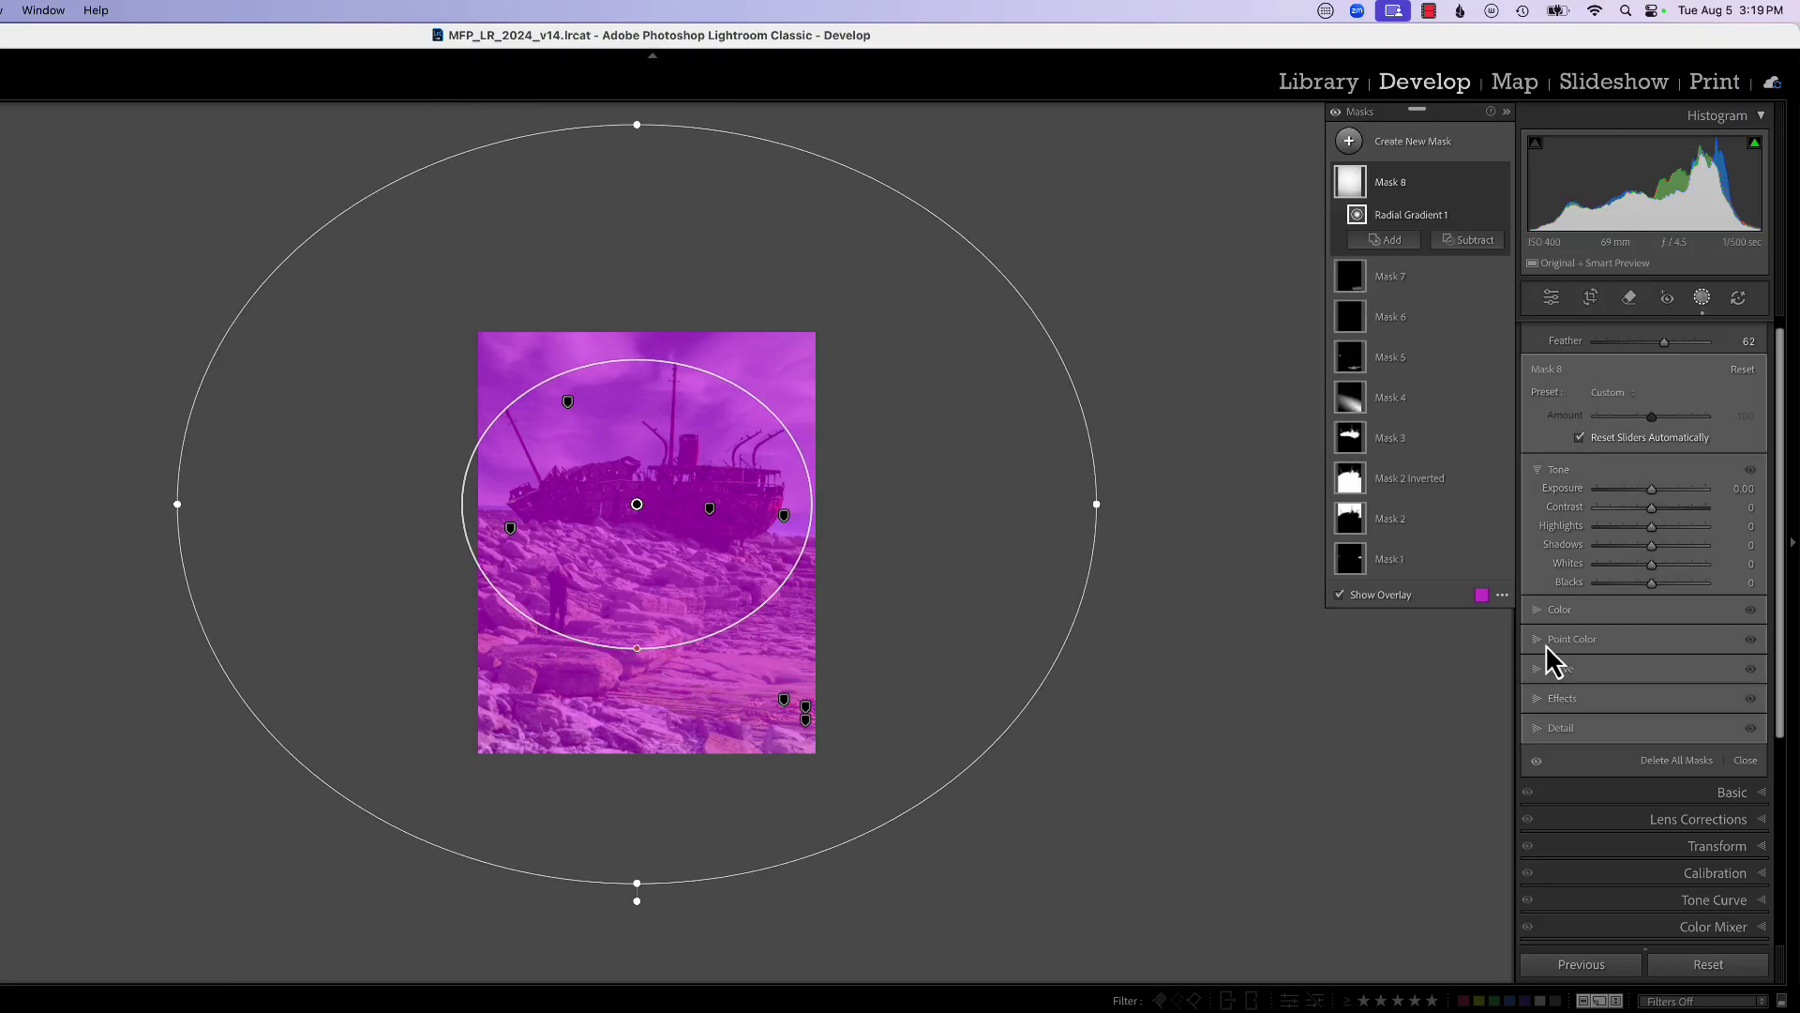
pyautogui.scroll(2, 1772, 454)
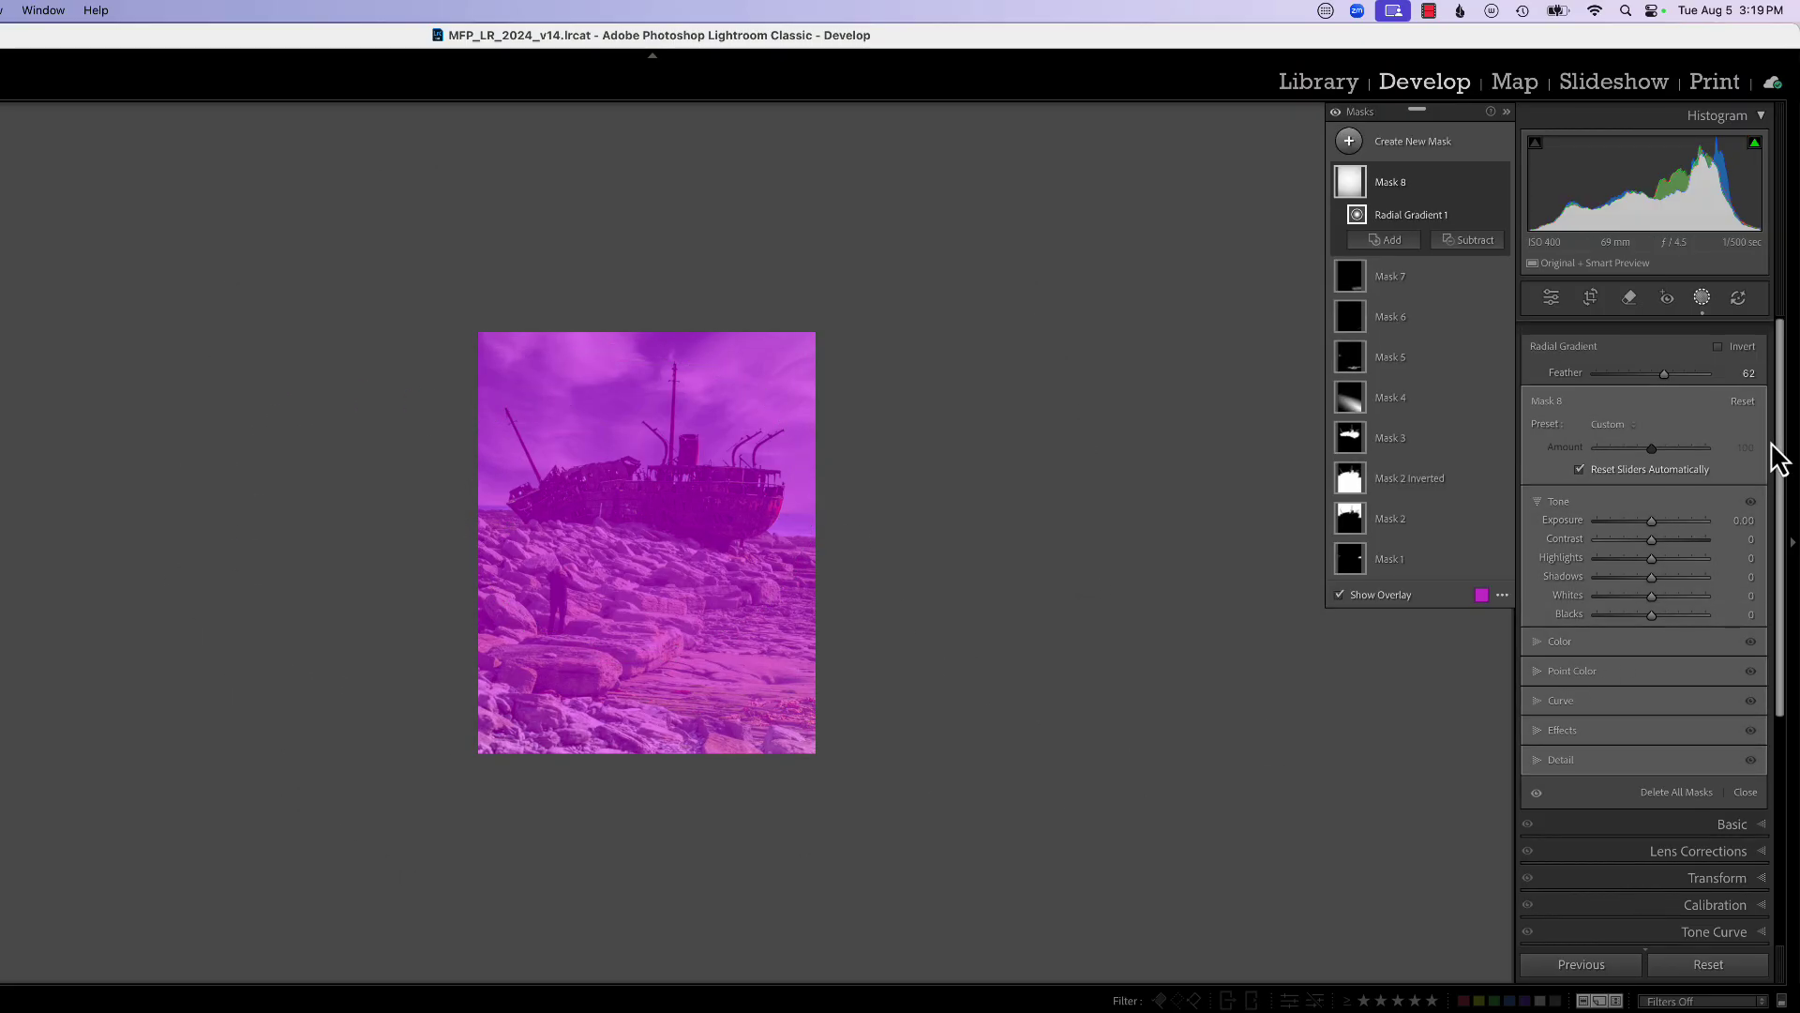
pyautogui.click(1718, 330)
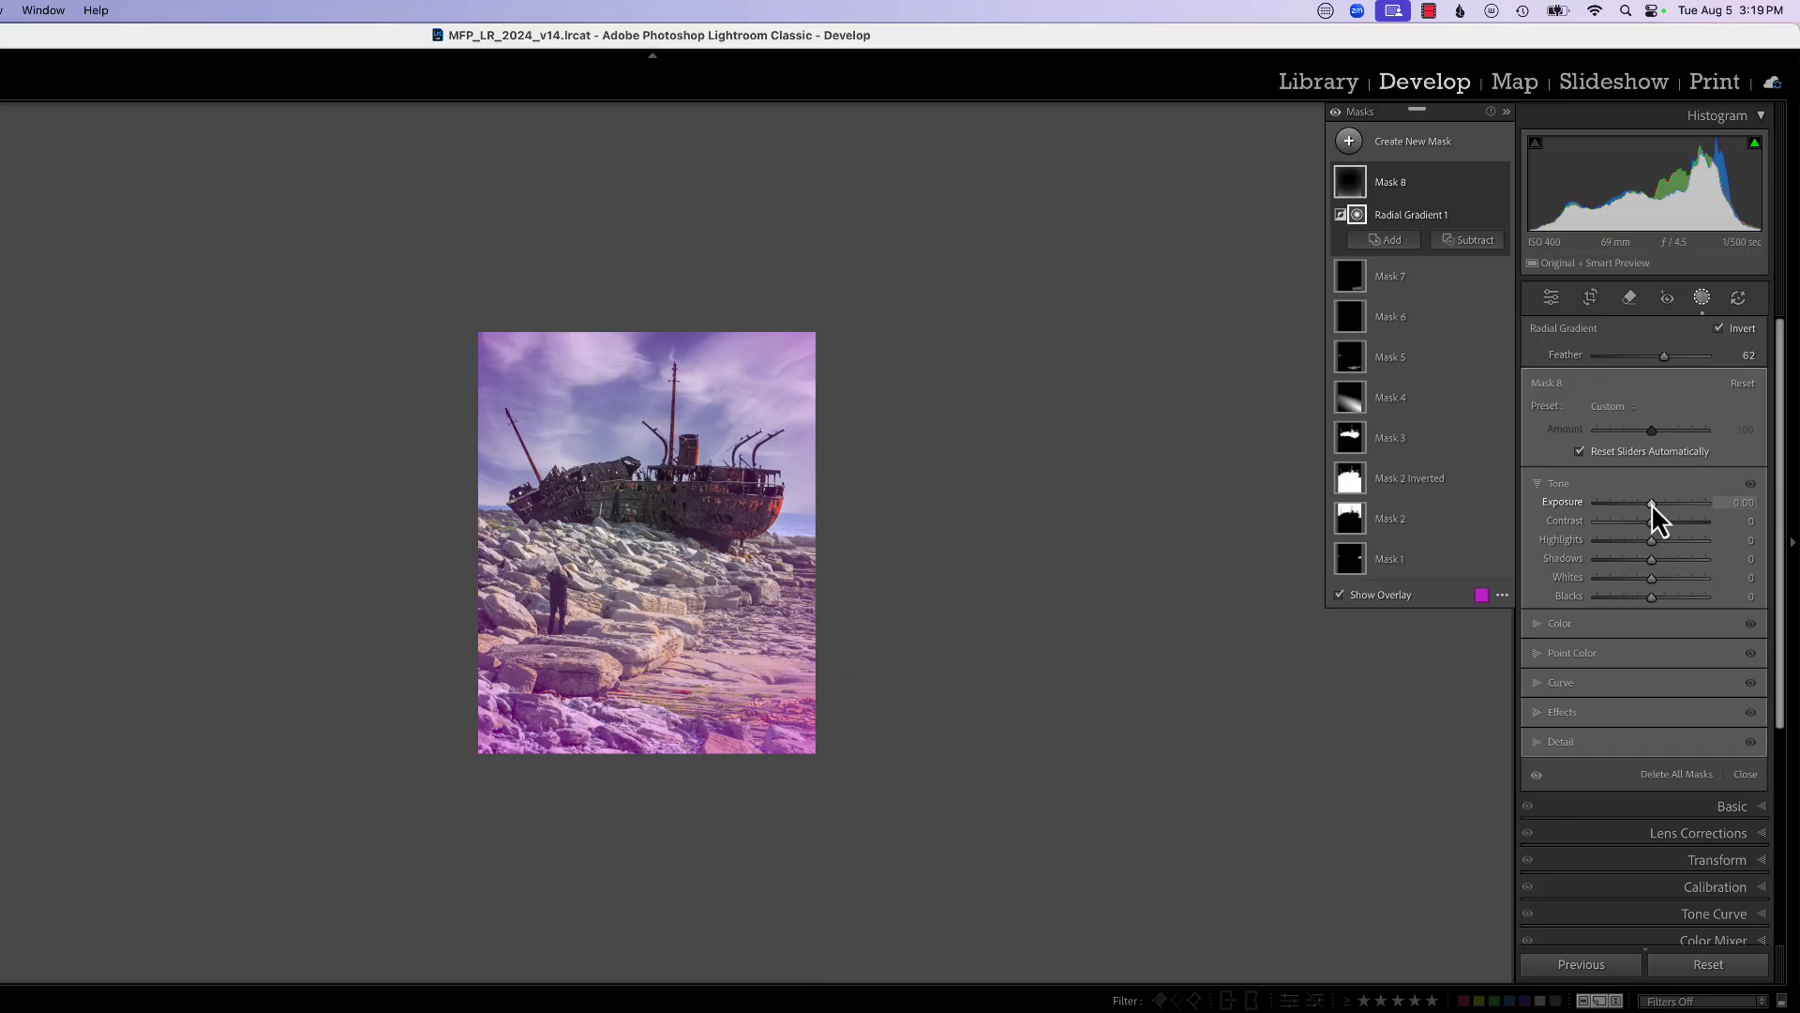
# Step: Darken the inverted radial gradient to Exposure -4.00 and soften it to Feather 80, shifting its centre slightly on the ship
pyautogui.moveTo(1653, 507); pyautogui.dragTo(1584, 538)
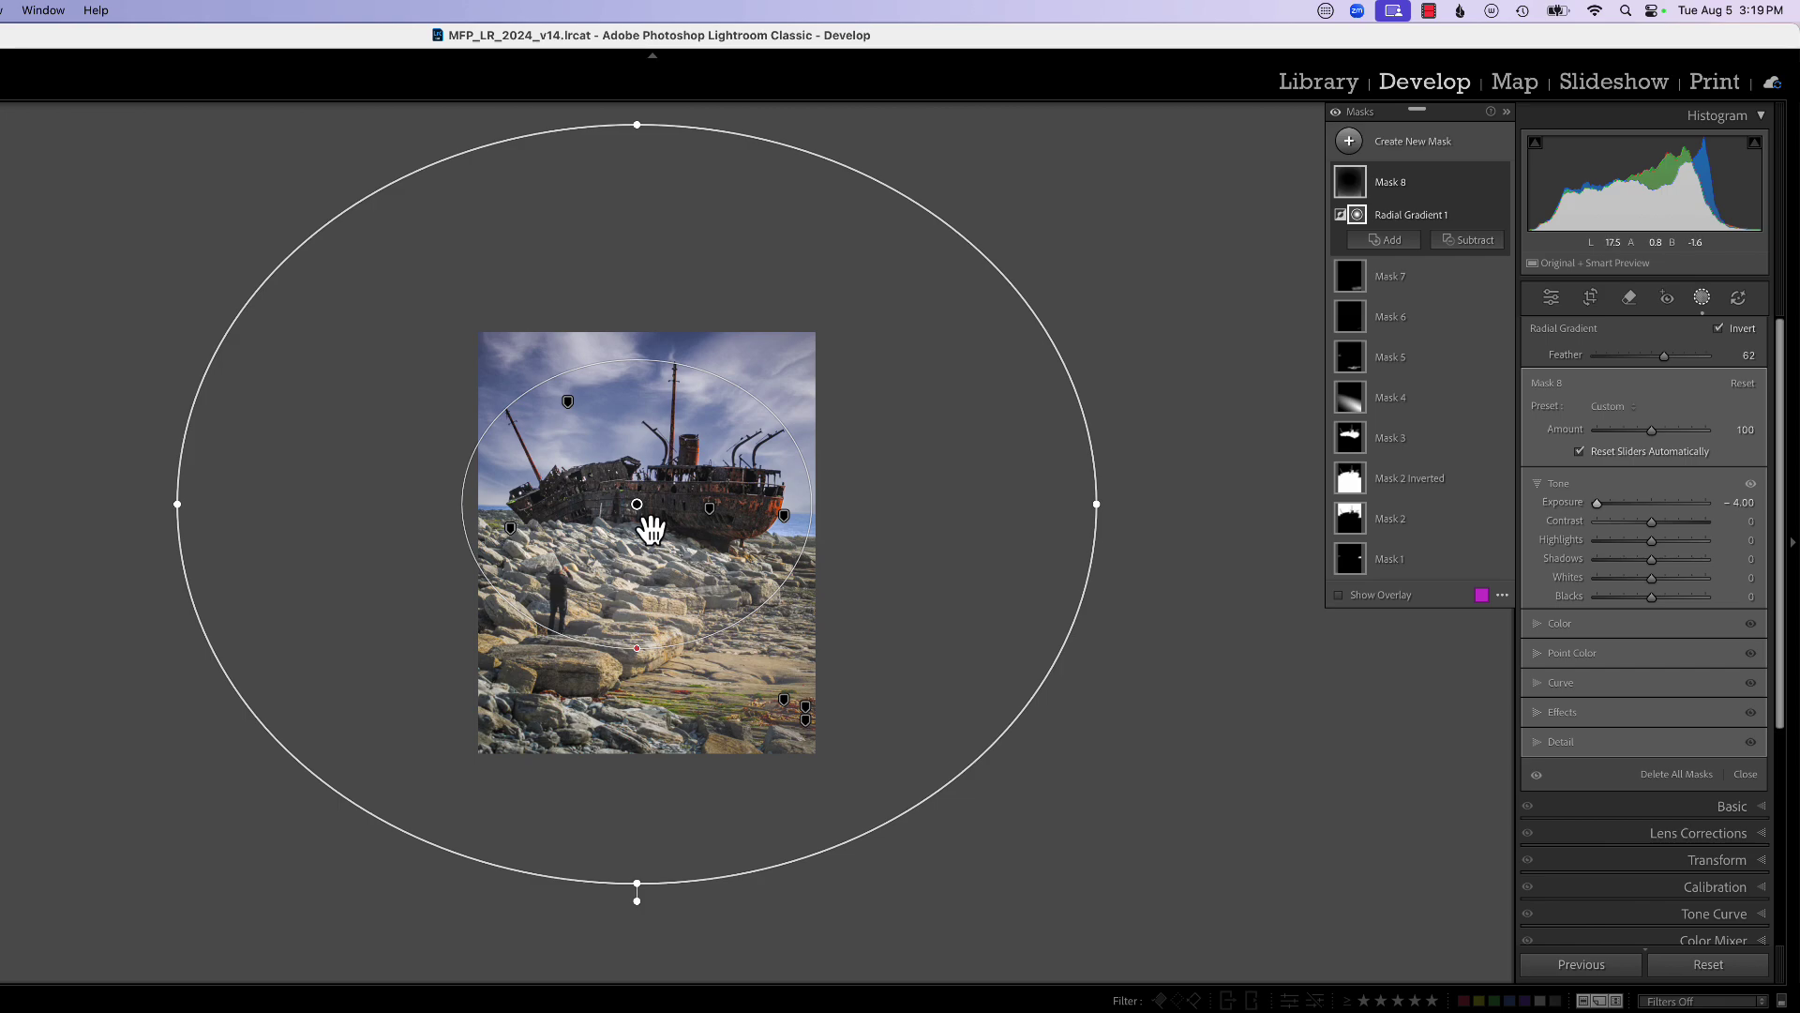
pyautogui.moveTo(1597, 504); pyautogui.dragTo(1565, 531)
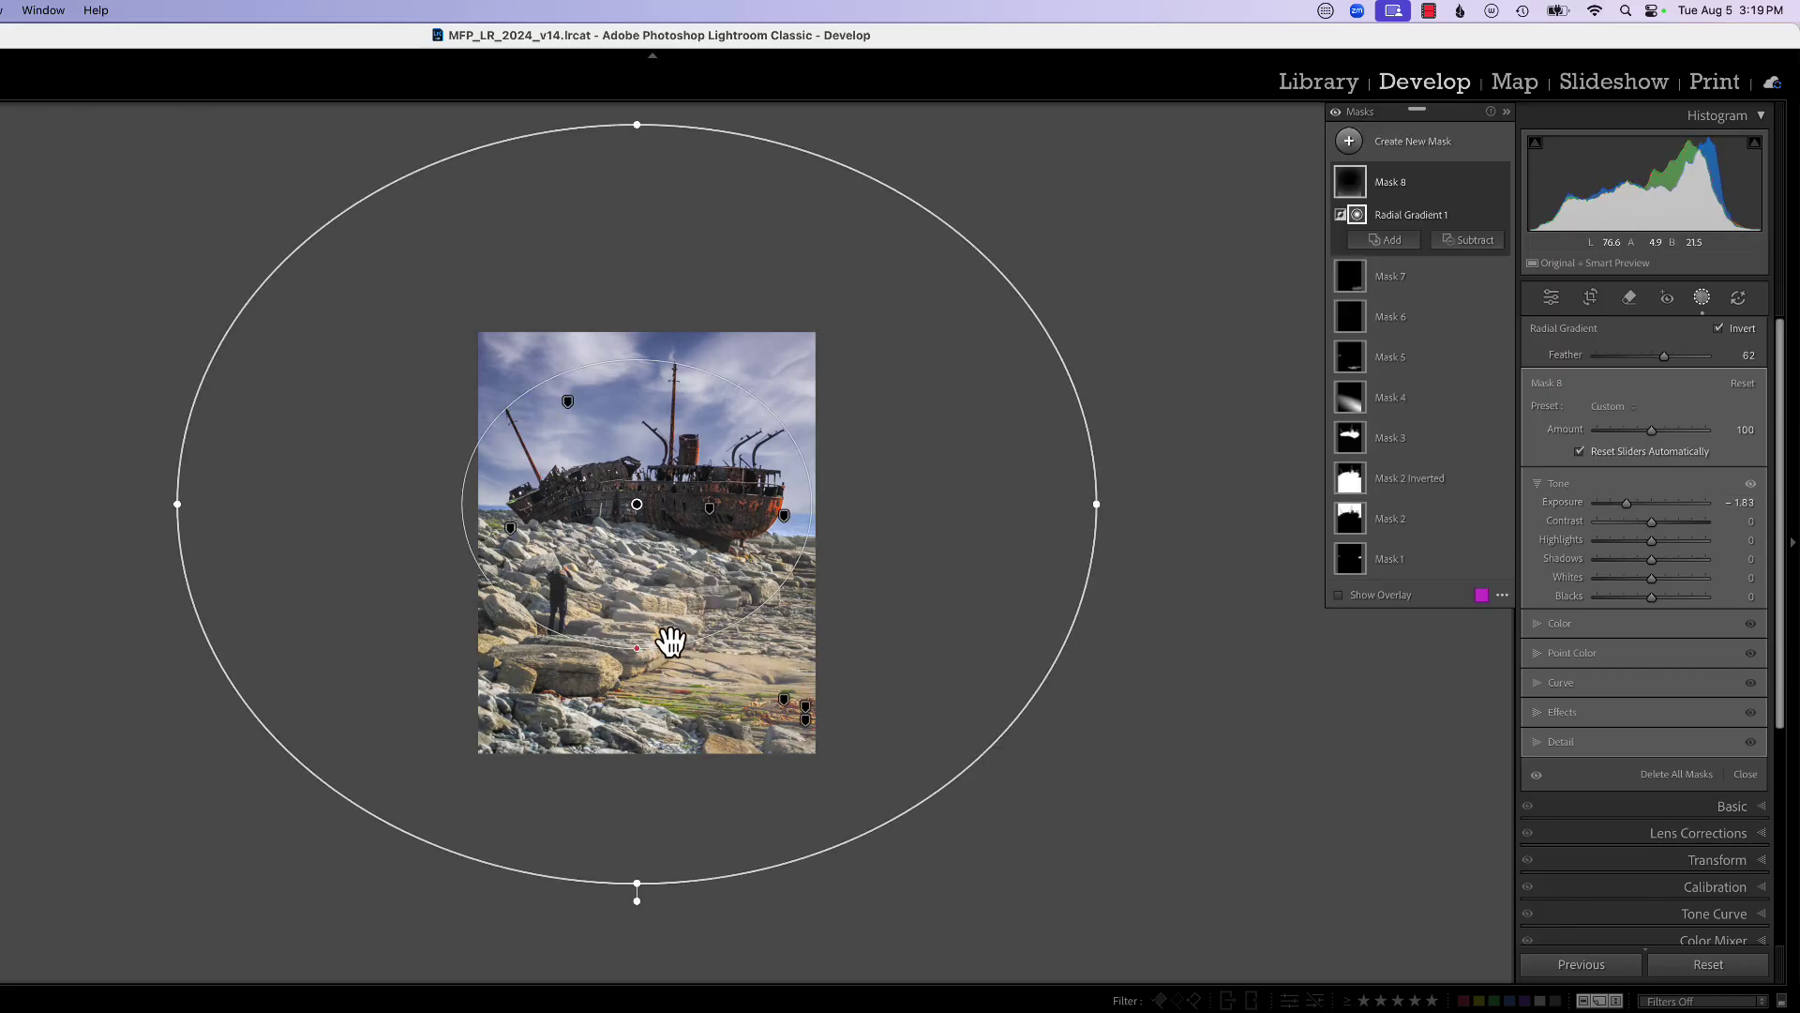
pyautogui.moveTo(636, 651); pyautogui.dragTo(637, 580)
pyautogui.moveTo(648, 507)
pyautogui.mouseDown()
pyautogui.moveTo(683, 491)
pyautogui.moveTo(647, 510)
pyautogui.moveTo(661, 497)
pyautogui.mouseUp()
pyautogui.moveTo(1626, 502); pyautogui.dragTo(1547, 517)
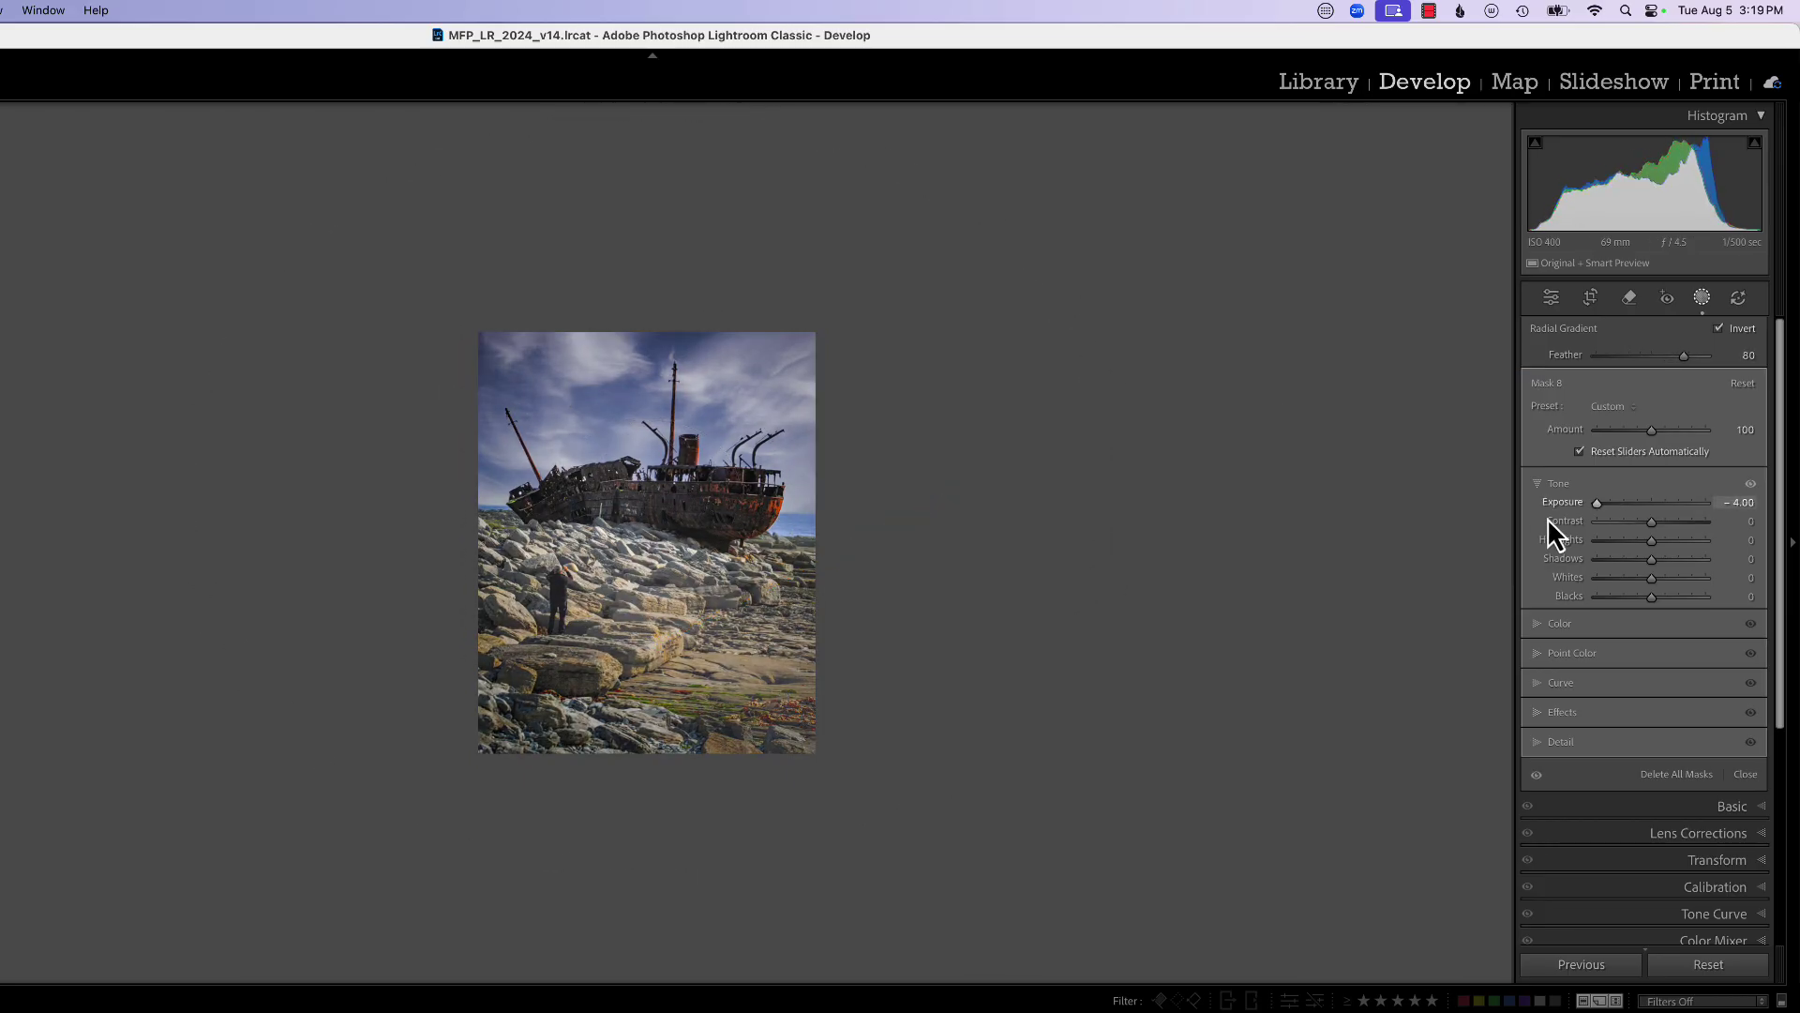
# Step: Reposition the radial gradient over the ship, reduce its feather slightly and make the ellipse a little taller
pyautogui.moveTo(655, 502)
pyautogui.mouseDown()
pyautogui.moveTo(691, 470)
pyautogui.moveTo(631, 441)
pyautogui.moveTo(675, 582)
pyautogui.moveTo(600, 469)
pyautogui.moveTo(659, 532)
pyautogui.moveTo(666, 487)
pyautogui.moveTo(651, 490)
pyautogui.moveTo(683, 475)
pyautogui.moveTo(677, 519)
pyautogui.mouseUp()
pyautogui.moveTo(663, 480); pyautogui.dragTo(654, 490)
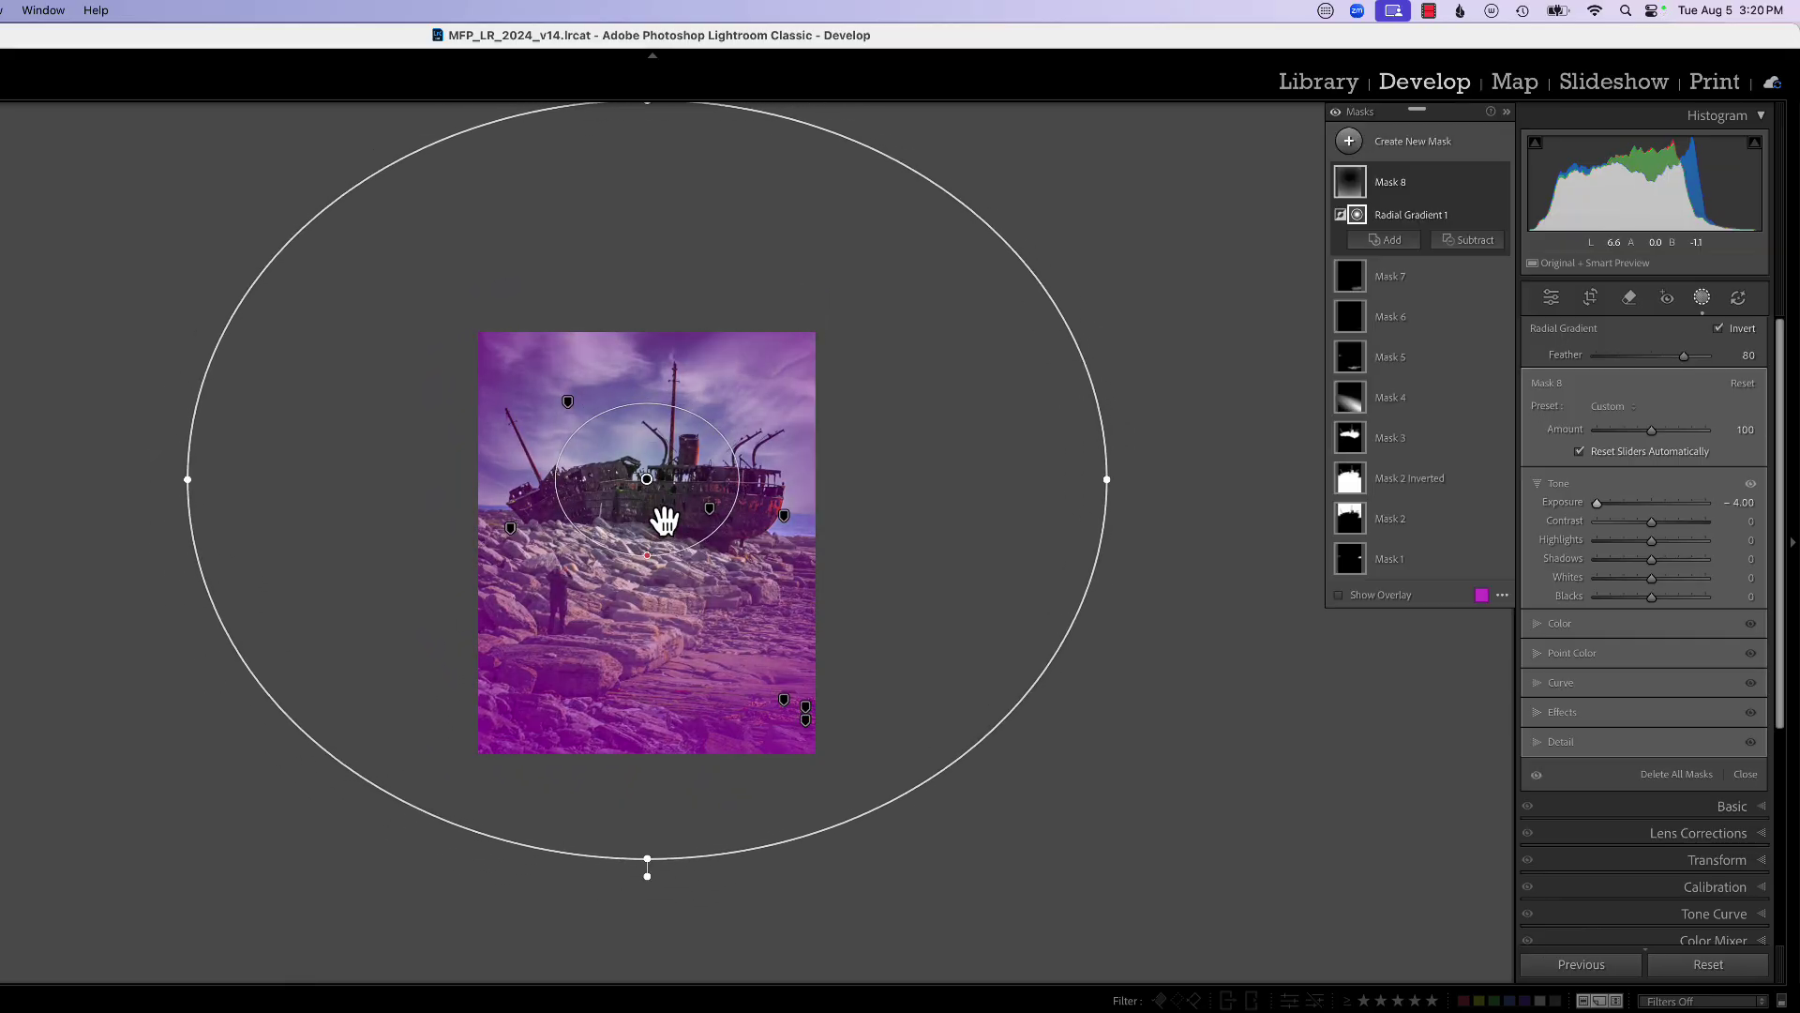
pyautogui.moveTo(648, 554)
pyautogui.mouseDown()
pyautogui.moveTo(651, 656)
pyautogui.moveTo(659, 560)
pyautogui.moveTo(659, 598)
pyautogui.moveTo(663, 575)
pyautogui.mouseUp()
pyautogui.moveTo(643, 857)
pyautogui.mouseDown()
pyautogui.moveTo(643, 763)
pyautogui.moveTo(654, 872)
pyautogui.mouseUp()
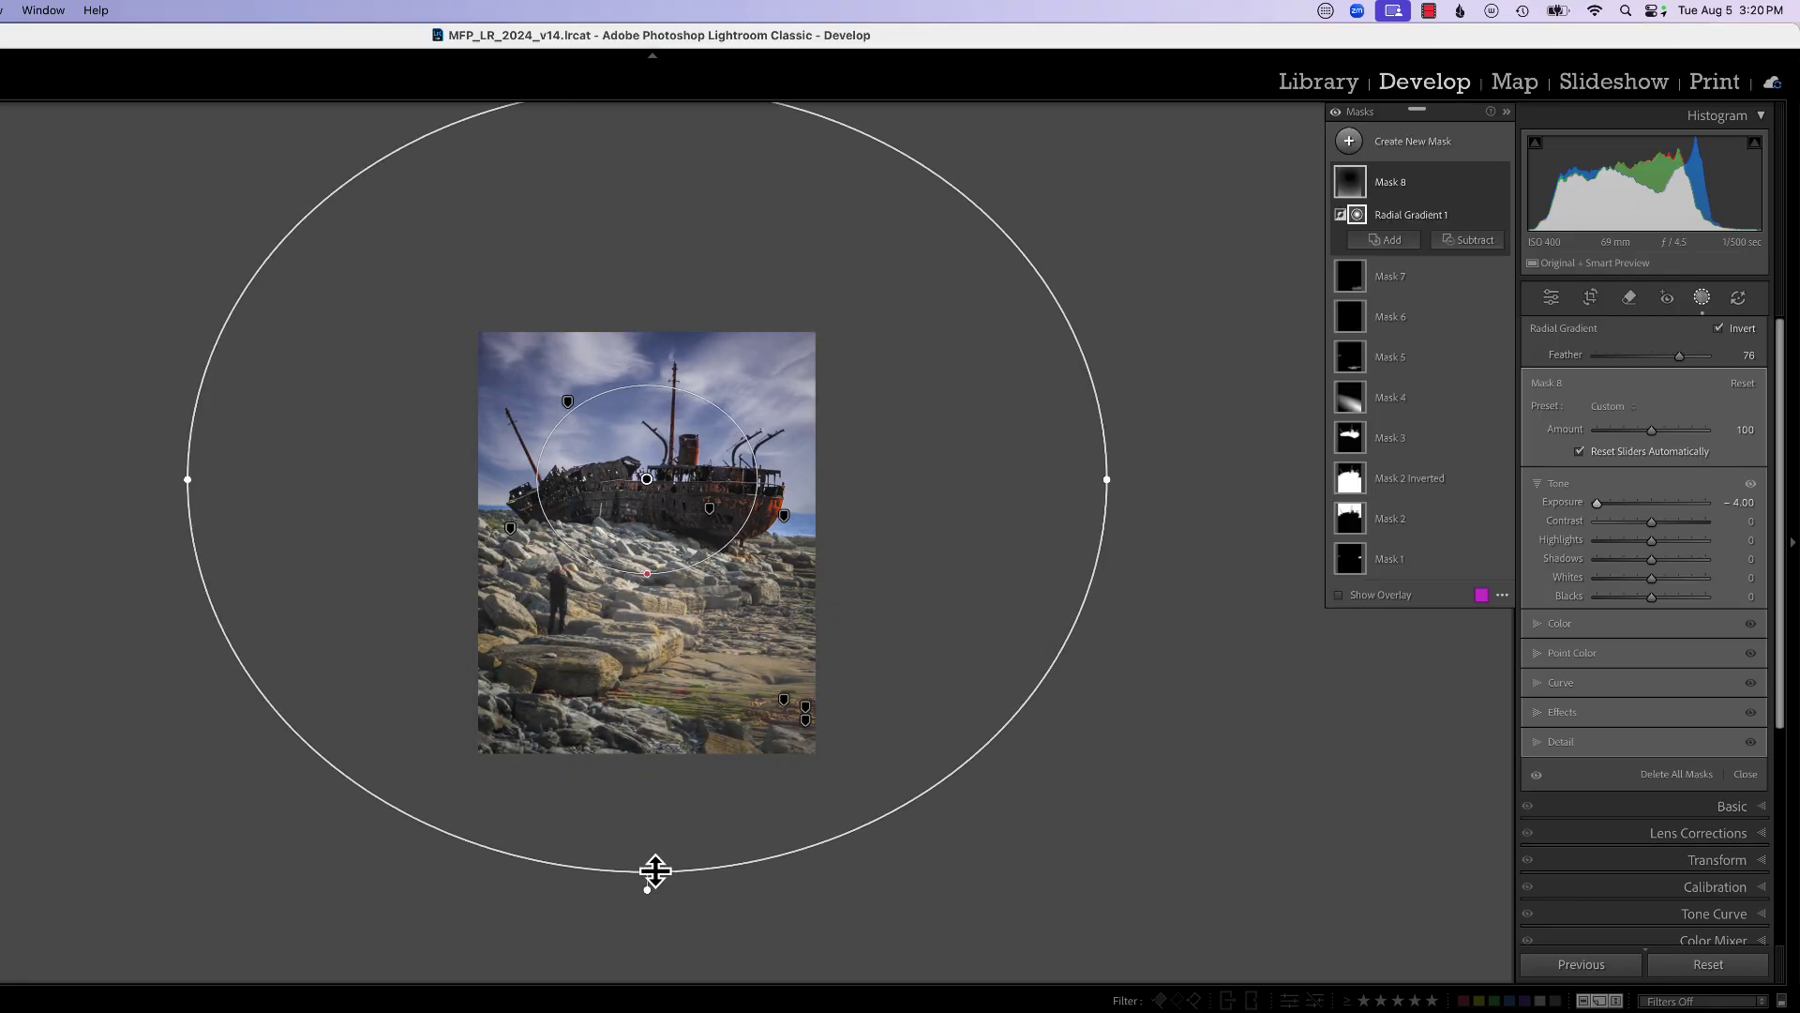
# Step: Widen the radial gradient, extend each side independently, enlarge the whole ellipse proportionally and recentre it on the ship
pyautogui.moveTo(1109, 480)
pyautogui.mouseDown()
pyautogui.moveTo(960, 497)
pyautogui.moveTo(1115, 501)
pyautogui.mouseUp()
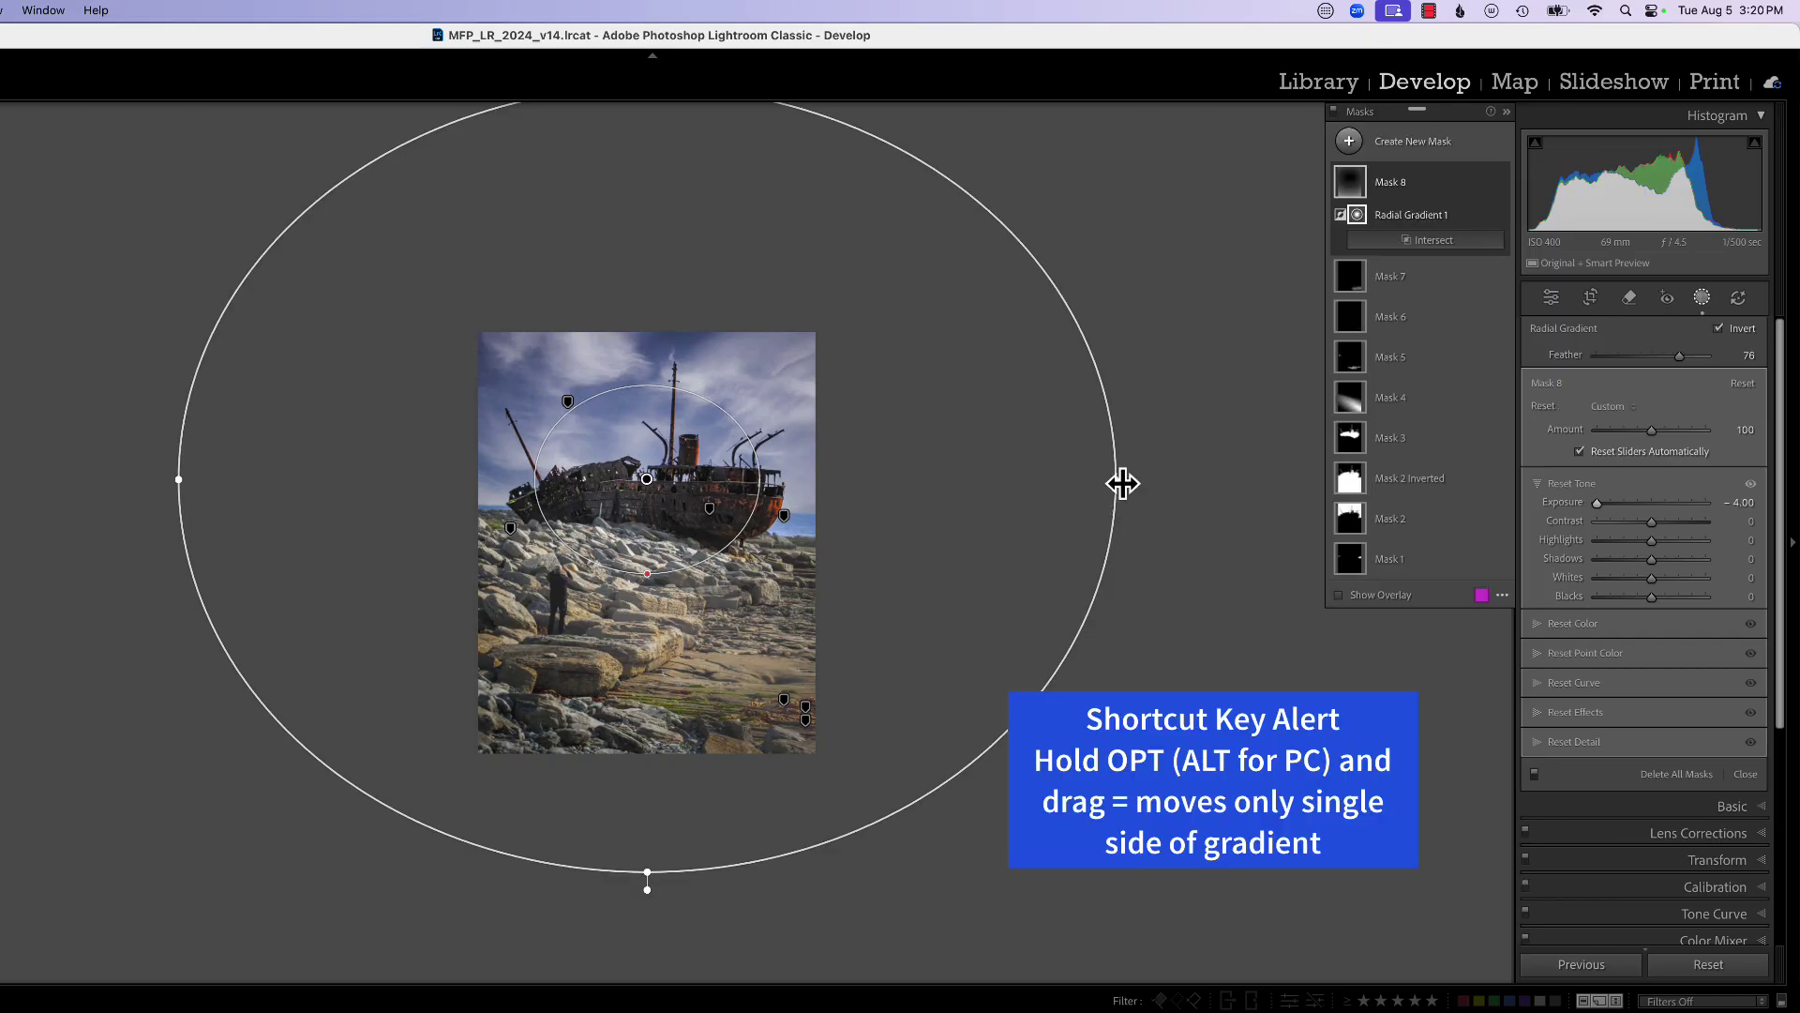
pyautogui.moveTo(1115, 479); pyautogui.dragTo(1176, 481)
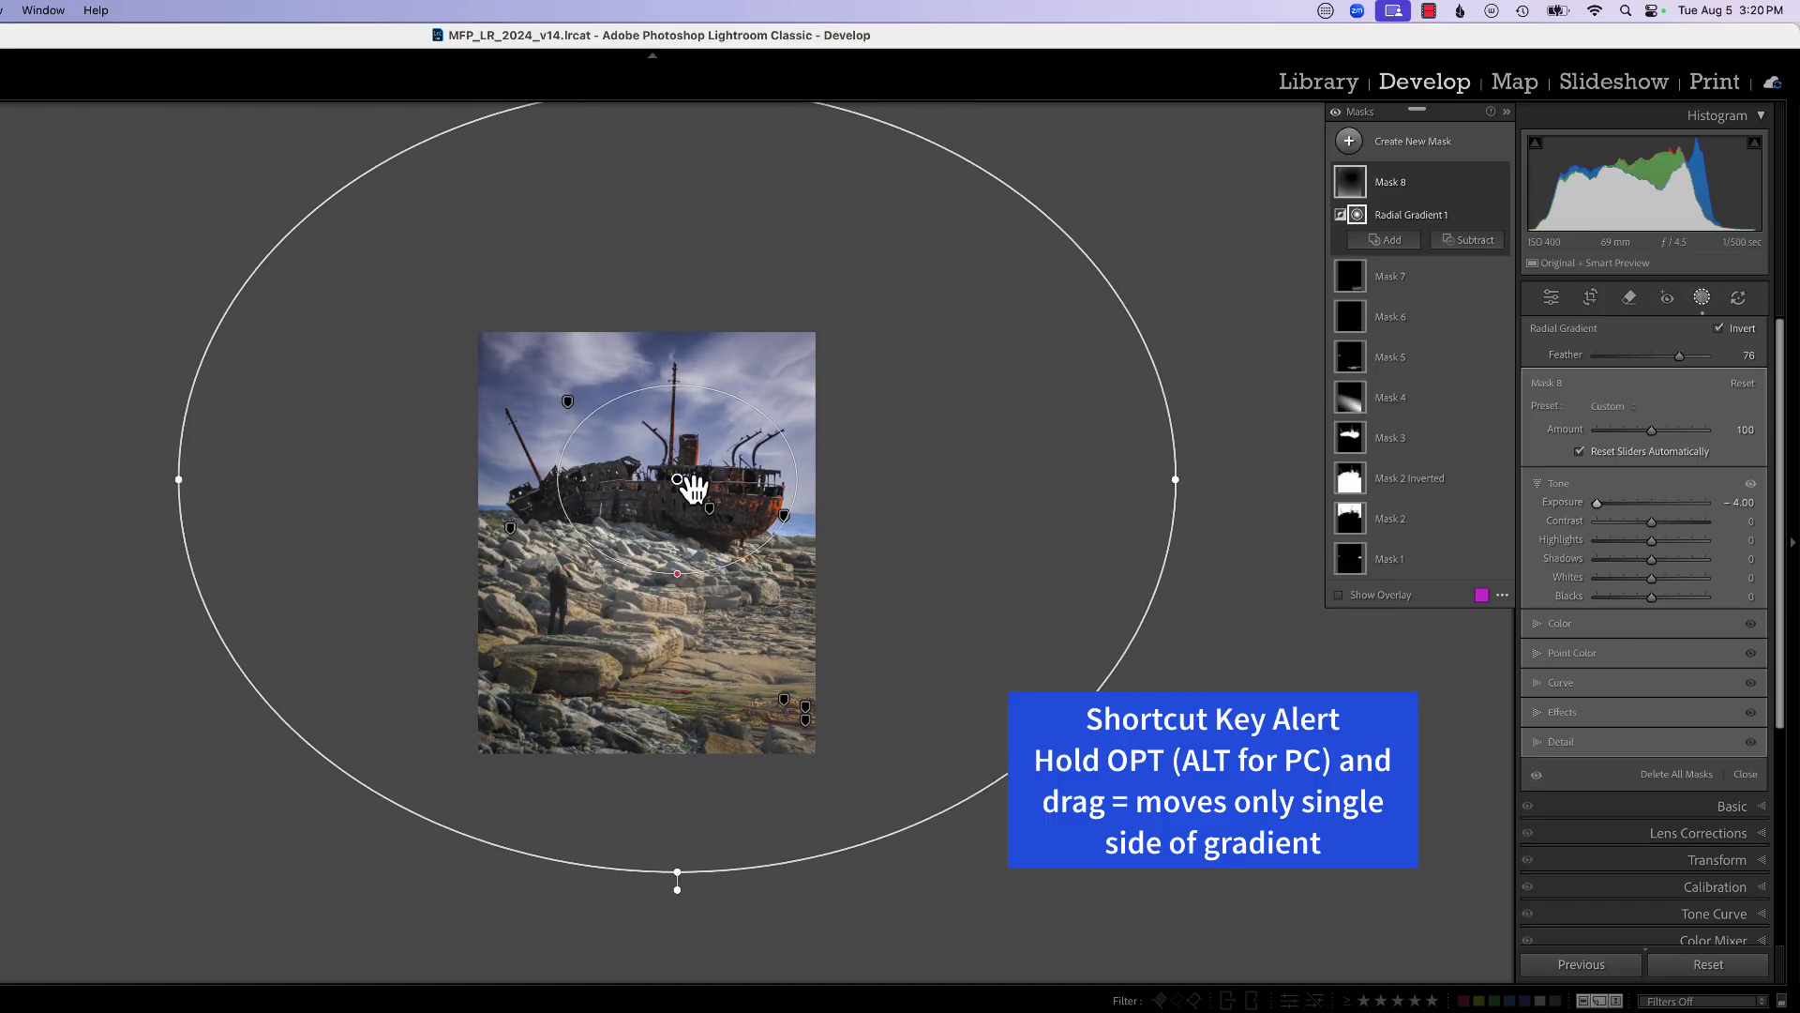
pyautogui.moveTo(181, 479)
pyautogui.mouseDown()
pyautogui.moveTo(72, 482)
pyautogui.moveTo(163, 479)
pyautogui.mouseUp()
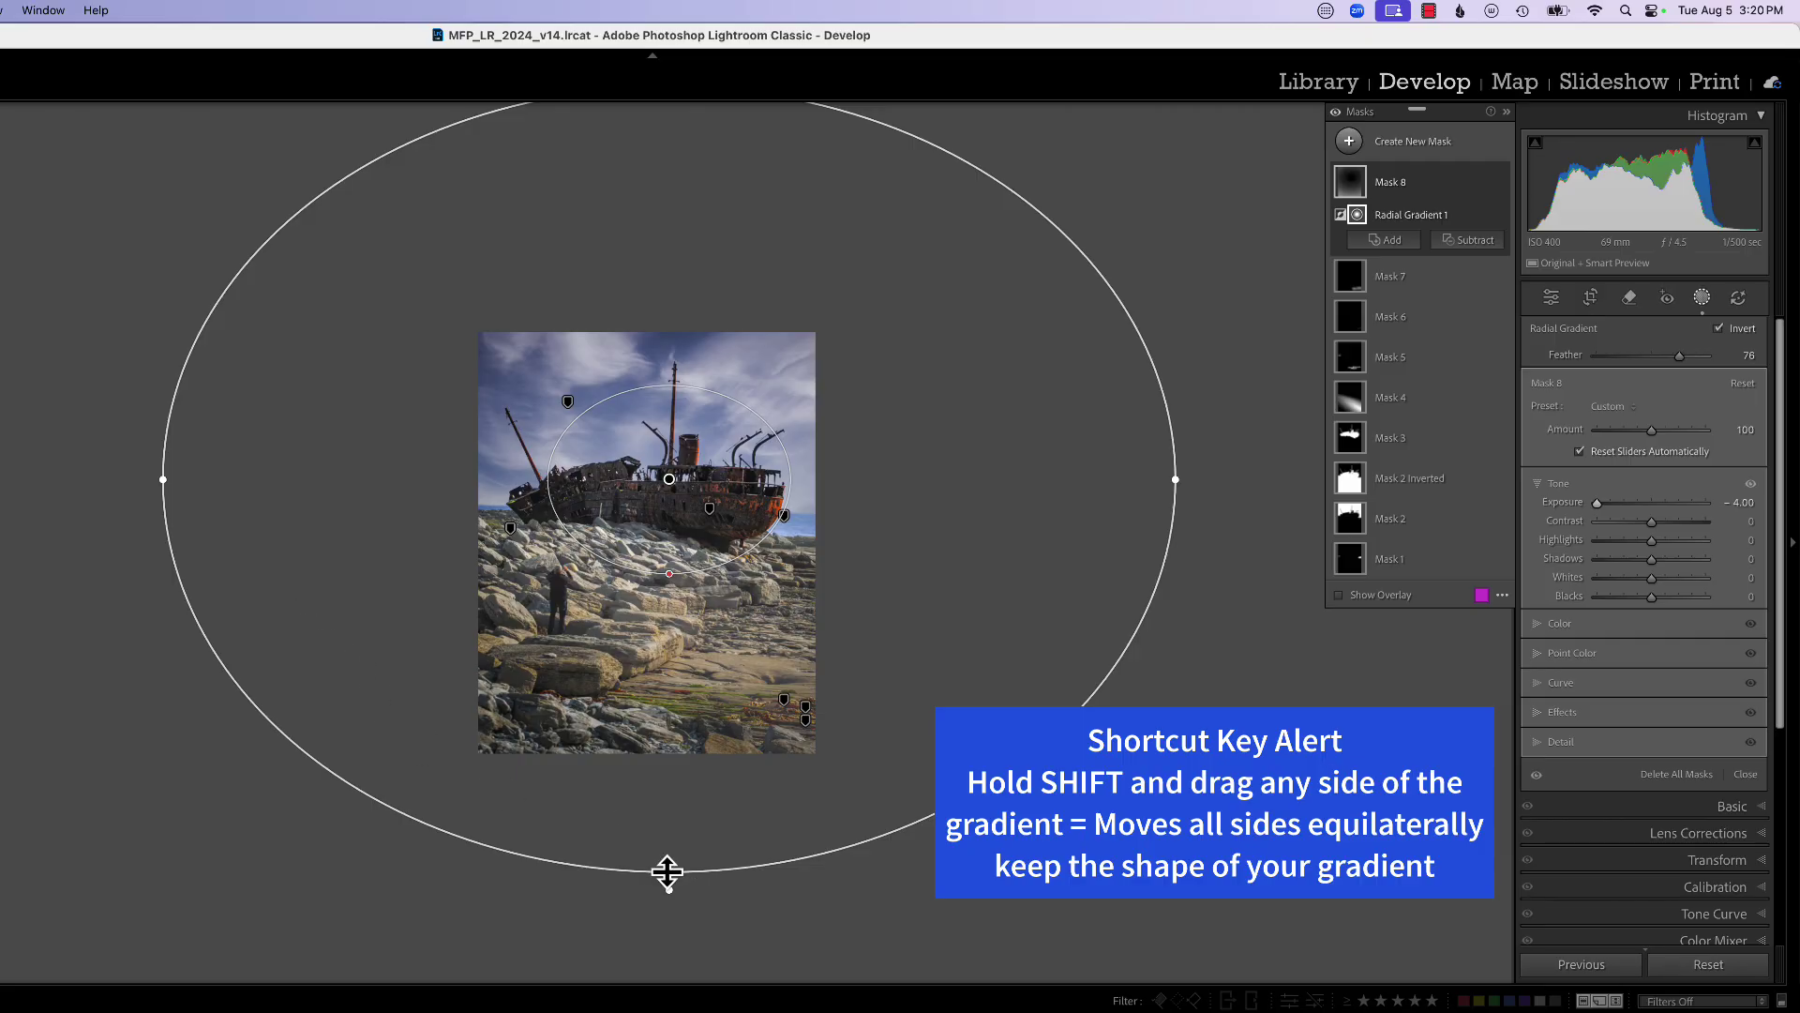
pyautogui.moveTo(668, 876); pyautogui.dragTo(657, 917)
pyautogui.moveTo(676, 492); pyautogui.dragTo(665, 501)
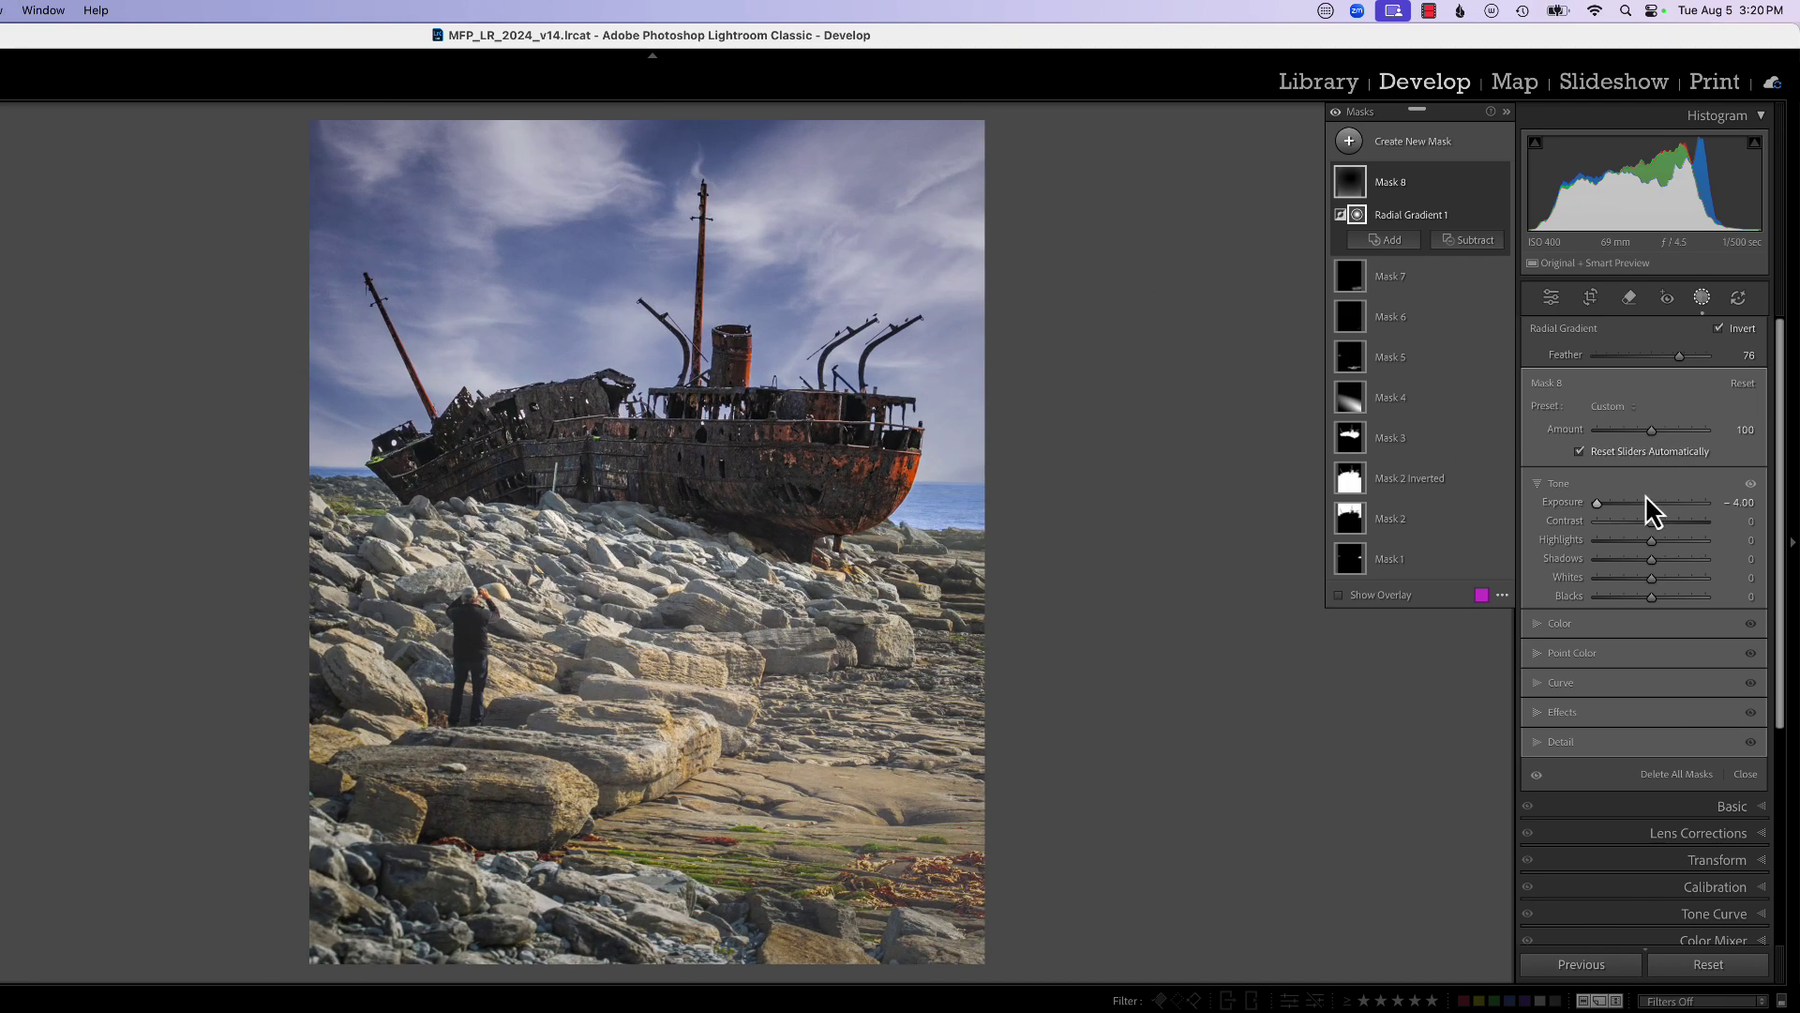
# Step: Set the radial mask's Exposure to -2.67, Highlights to -2 and Shadows to 57, with an overall Amount of 153
pyautogui.moveTo(1596, 503)
pyautogui.mouseDown()
pyautogui.moveTo(1641, 506)
pyautogui.moveTo(1521, 520)
pyautogui.moveTo(1657, 508)
pyautogui.moveTo(1539, 522)
pyautogui.moveTo(1633, 511)
pyautogui.moveTo(1611, 510)
pyautogui.mouseUp()
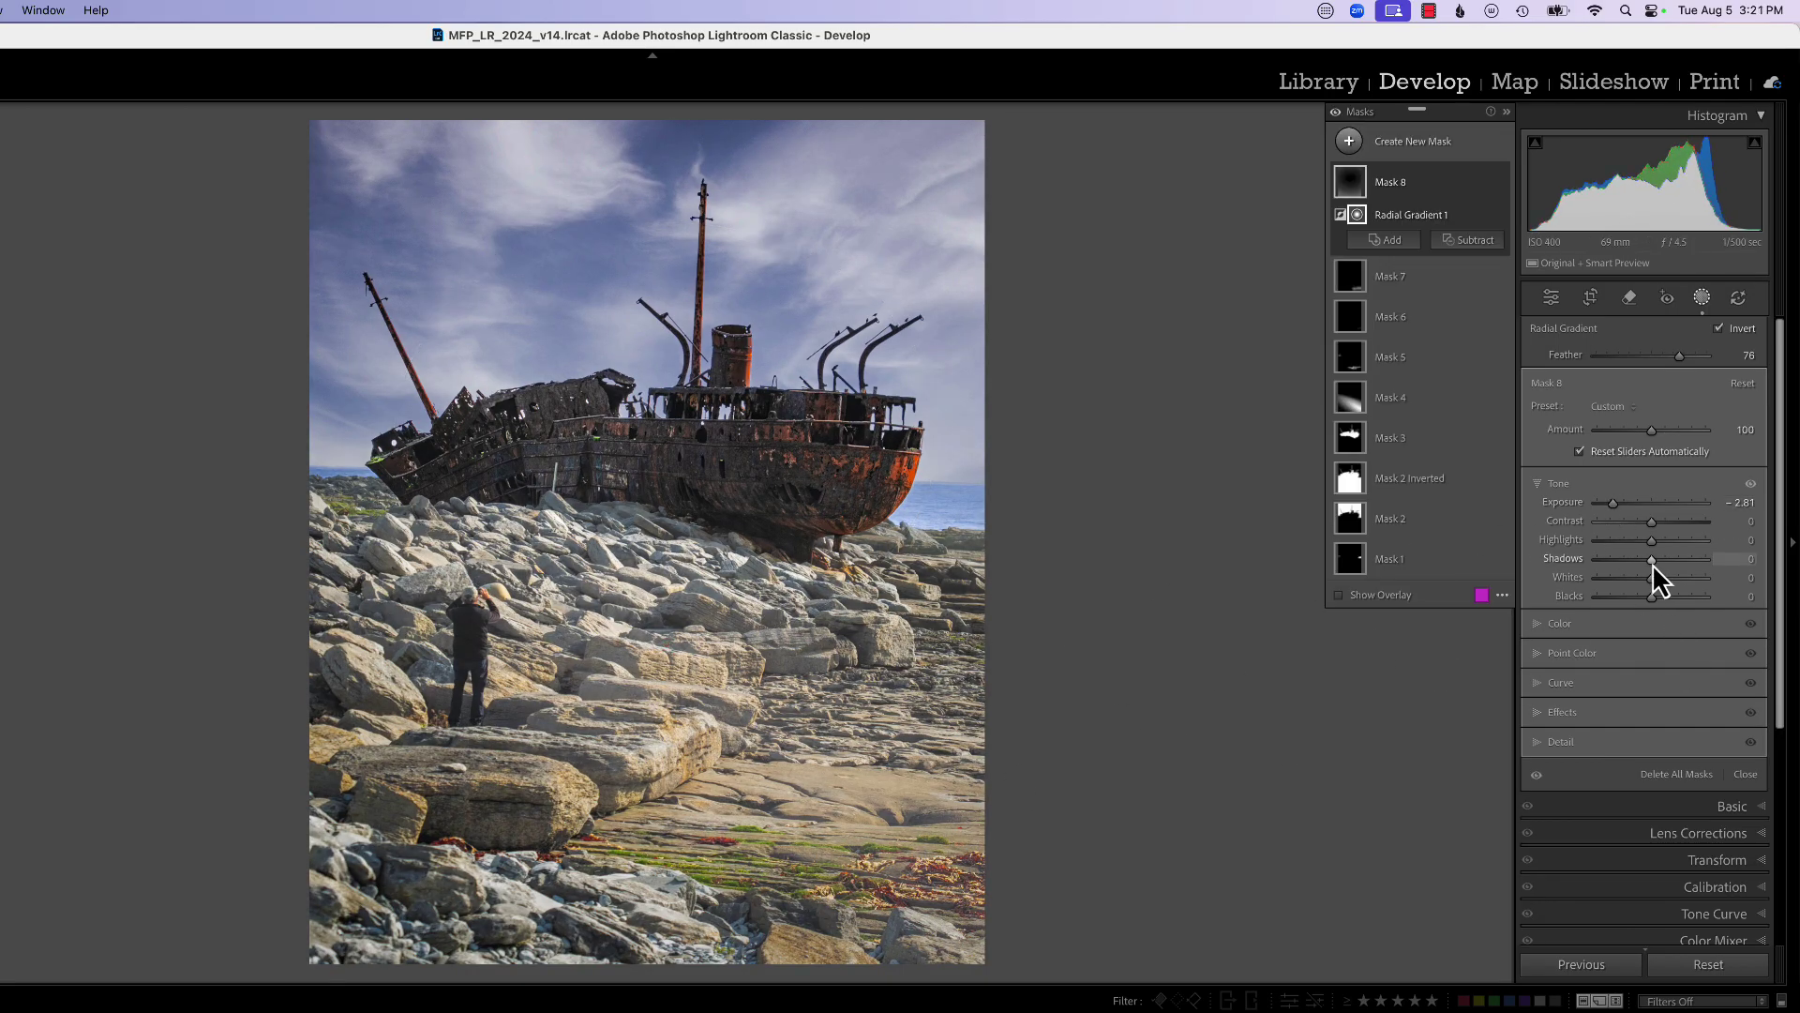
pyautogui.moveTo(1652, 563)
pyautogui.mouseDown()
pyautogui.moveTo(1748, 574)
pyautogui.moveTo(1644, 574)
pyautogui.moveTo(1706, 565)
pyautogui.moveTo(1680, 568)
pyautogui.moveTo(1681, 544)
pyautogui.moveTo(1740, 546)
pyautogui.moveTo(1585, 555)
pyautogui.moveTo(1756, 563)
pyautogui.moveTo(1646, 550)
pyautogui.mouseUp()
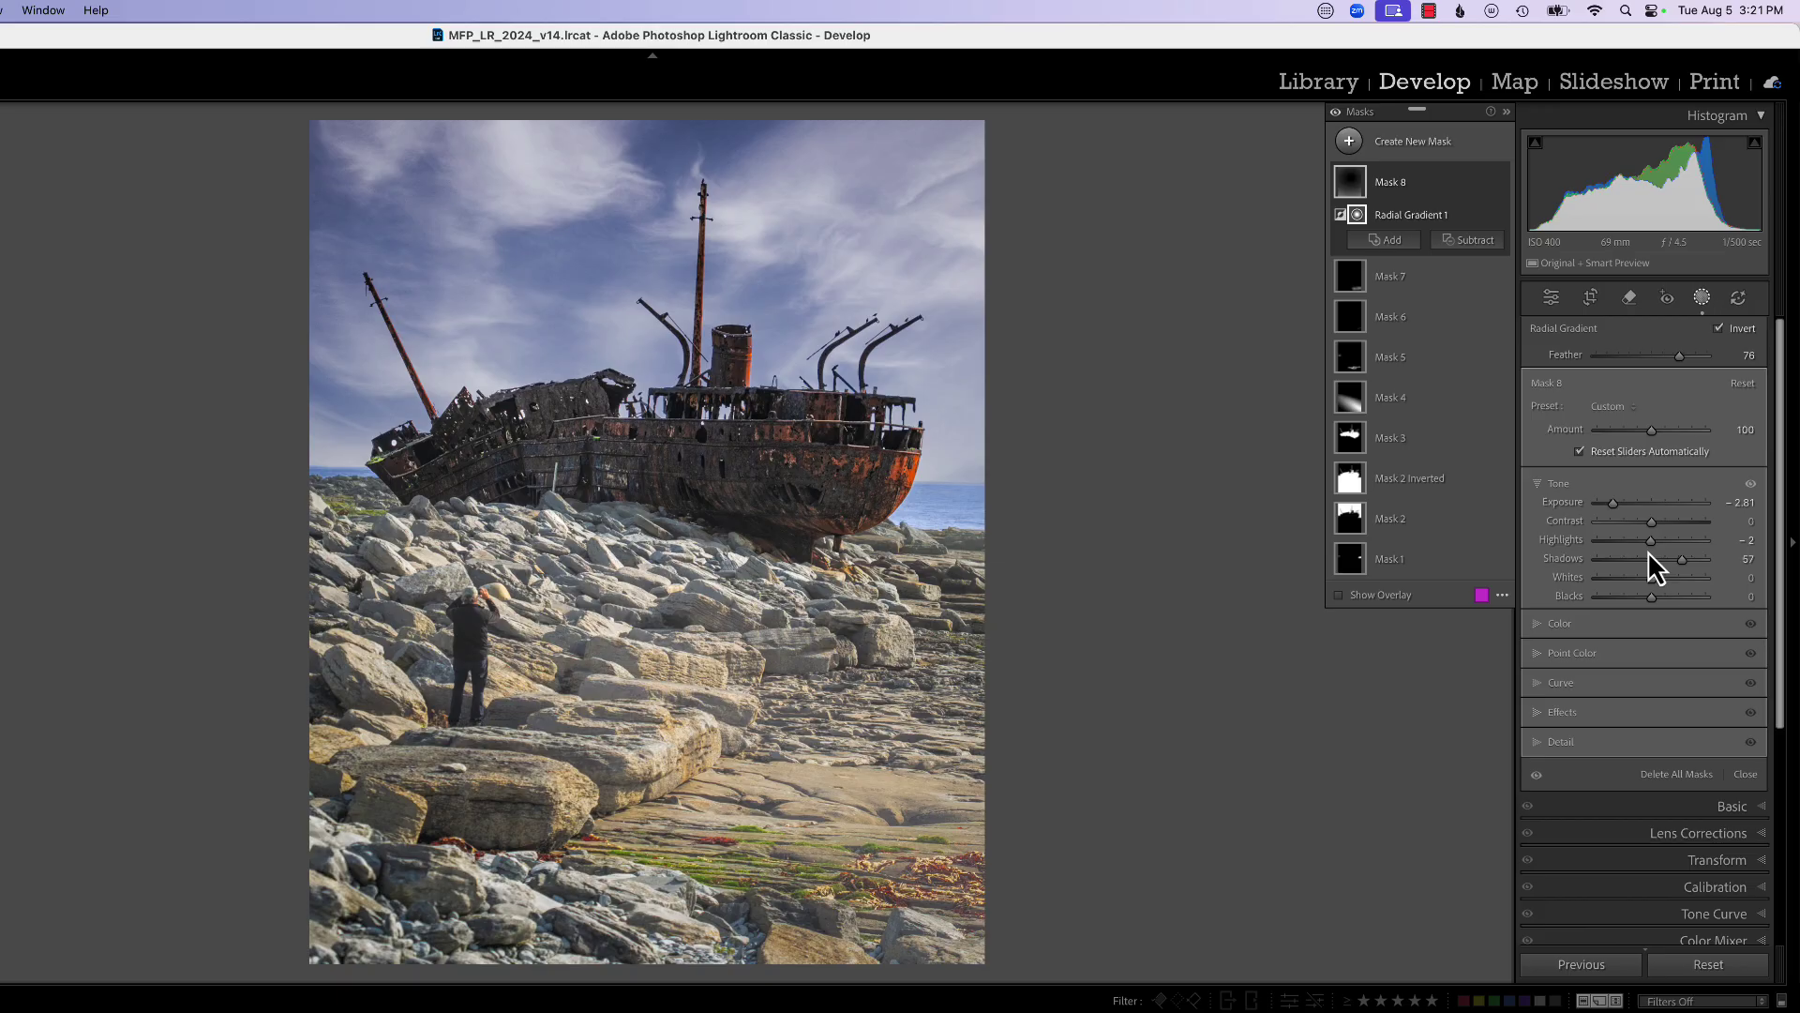
pyautogui.moveTo(1614, 504)
pyautogui.mouseDown()
pyautogui.moveTo(1631, 505)
pyautogui.moveTo(1618, 511)
pyautogui.mouseUp()
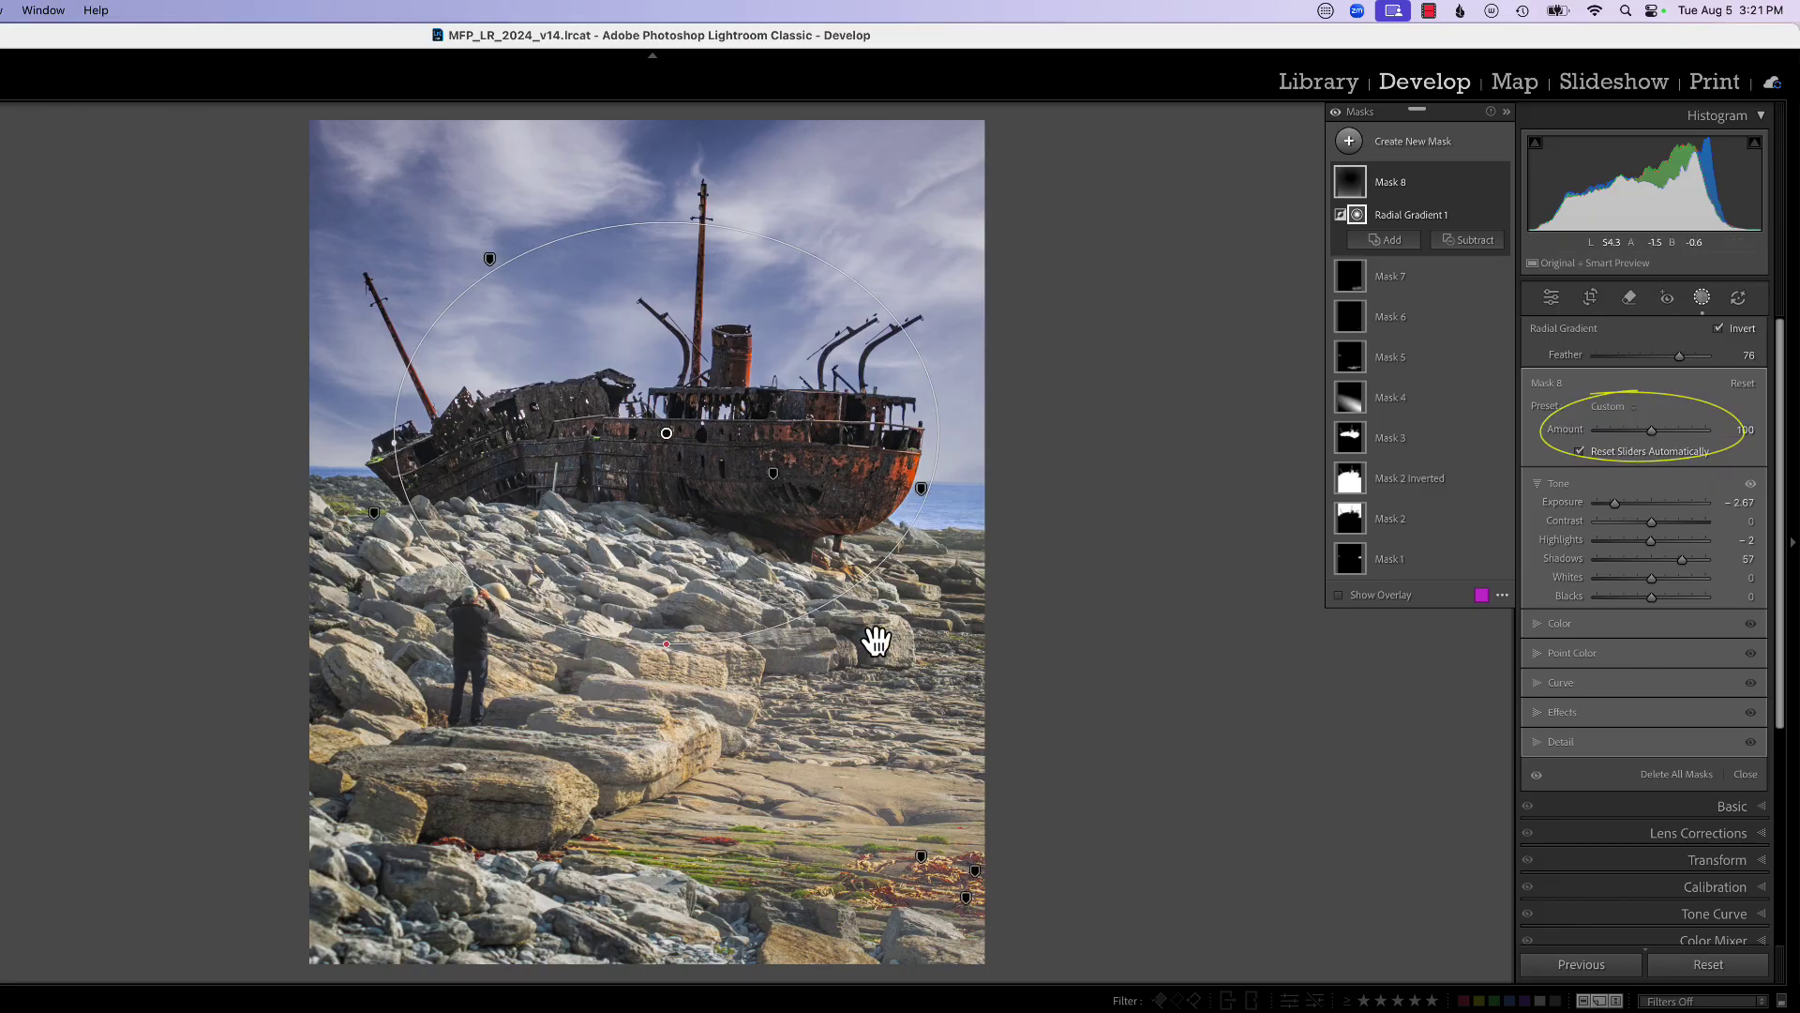
pyautogui.moveTo(1654, 435)
pyautogui.mouseDown()
pyautogui.moveTo(1562, 452)
pyautogui.moveTo(1729, 441)
pyautogui.moveTo(1601, 452)
pyautogui.moveTo(1673, 448)
pyautogui.mouseUp()
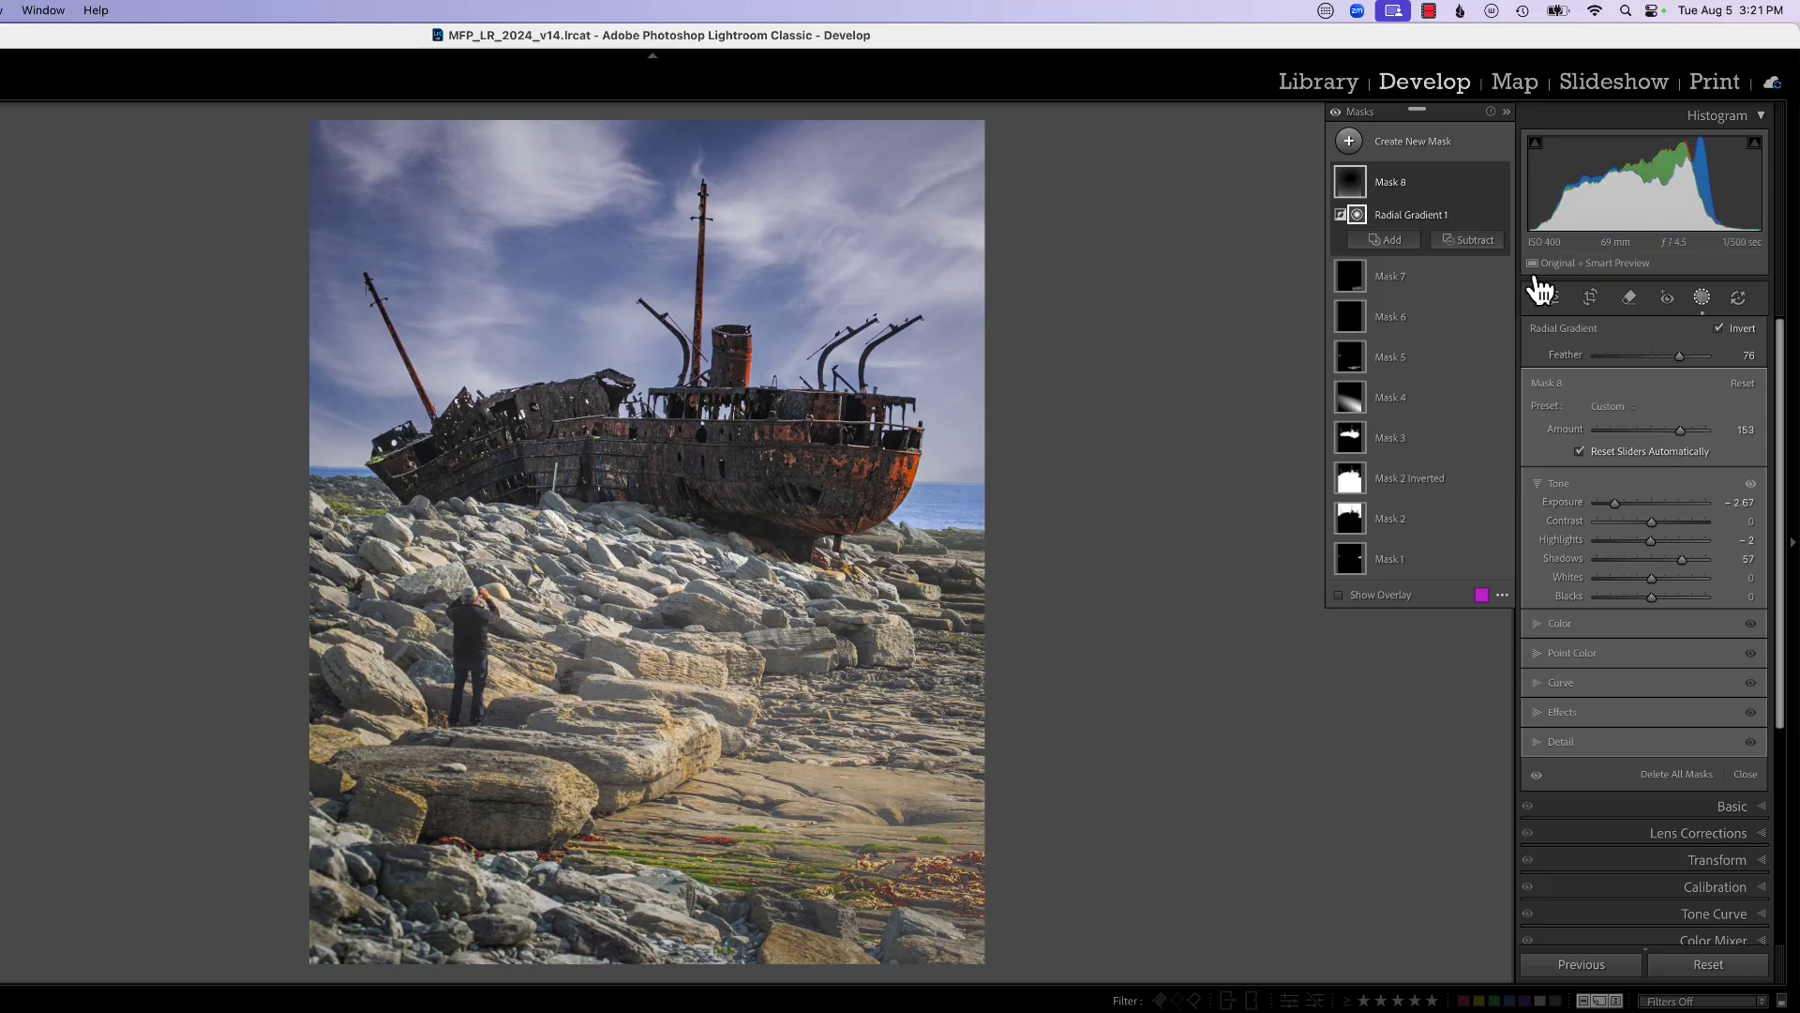
# Step: Hide and show Mask 8 repeatedly to compare the shipwreck photo with and without the radial vignette
pyautogui.click(1500, 182)
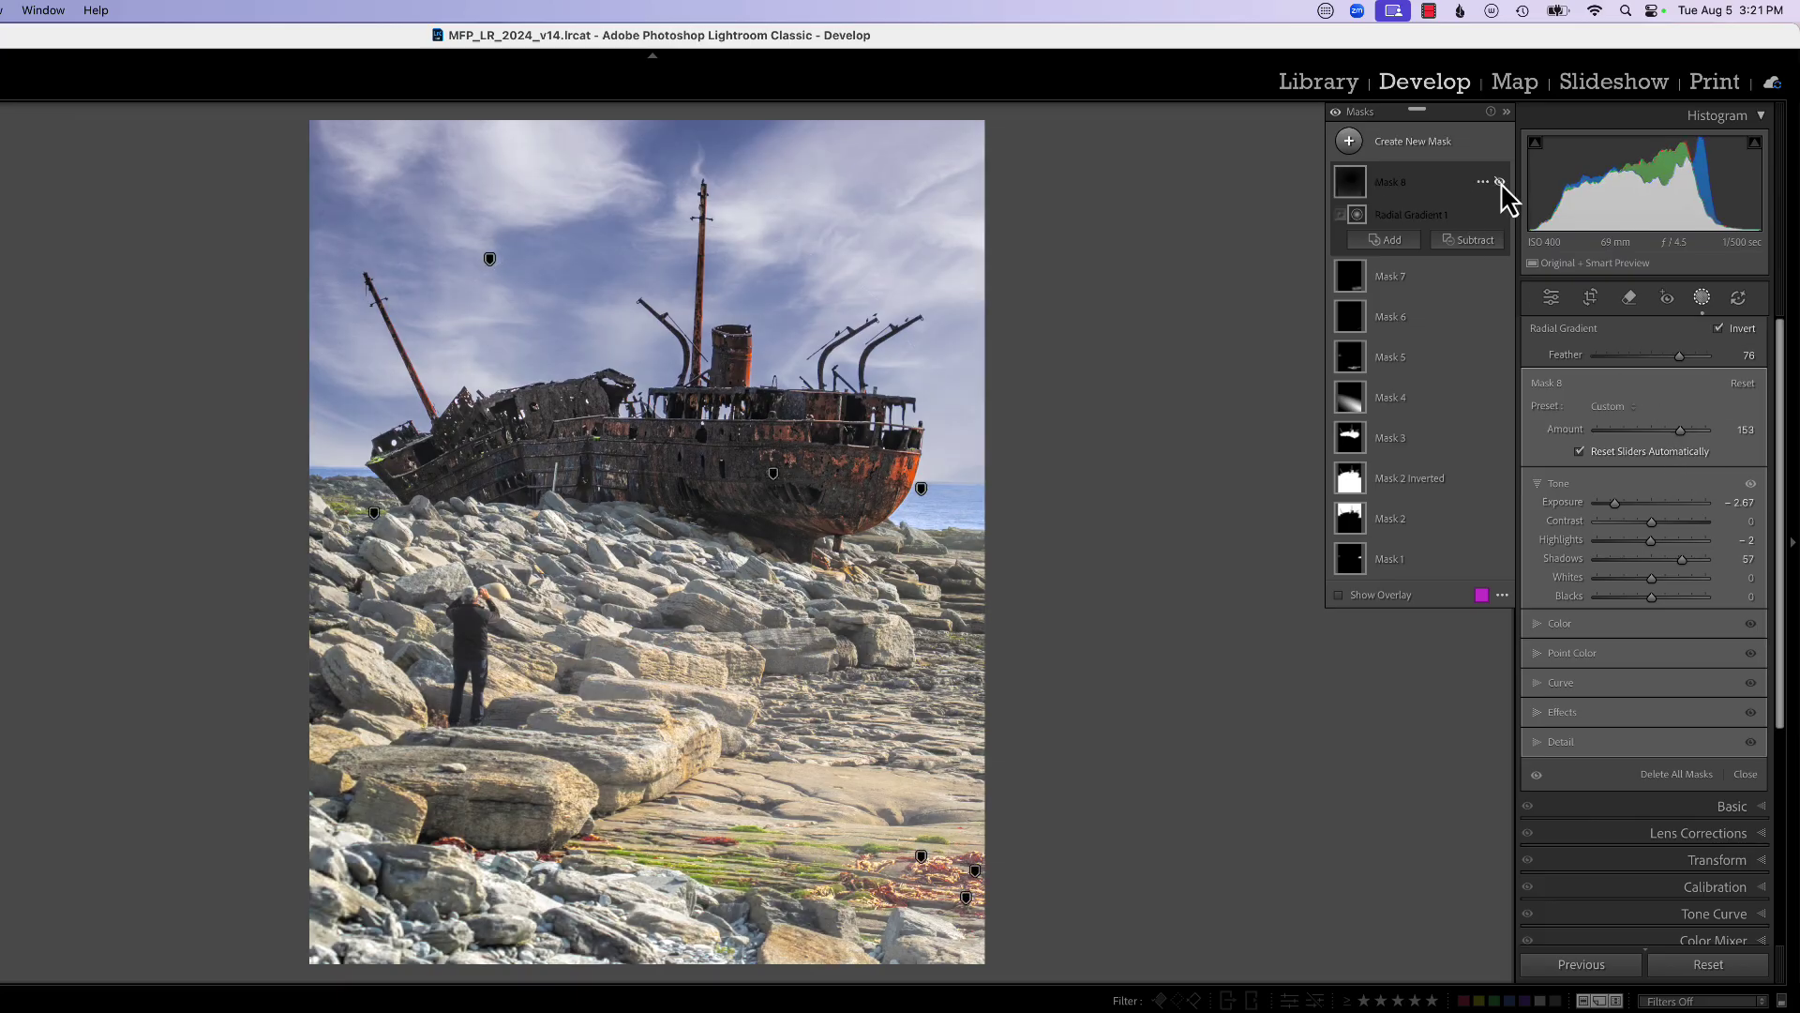
pyautogui.click(1501, 182)
pyautogui.click(1500, 181)
pyautogui.click(1500, 182)
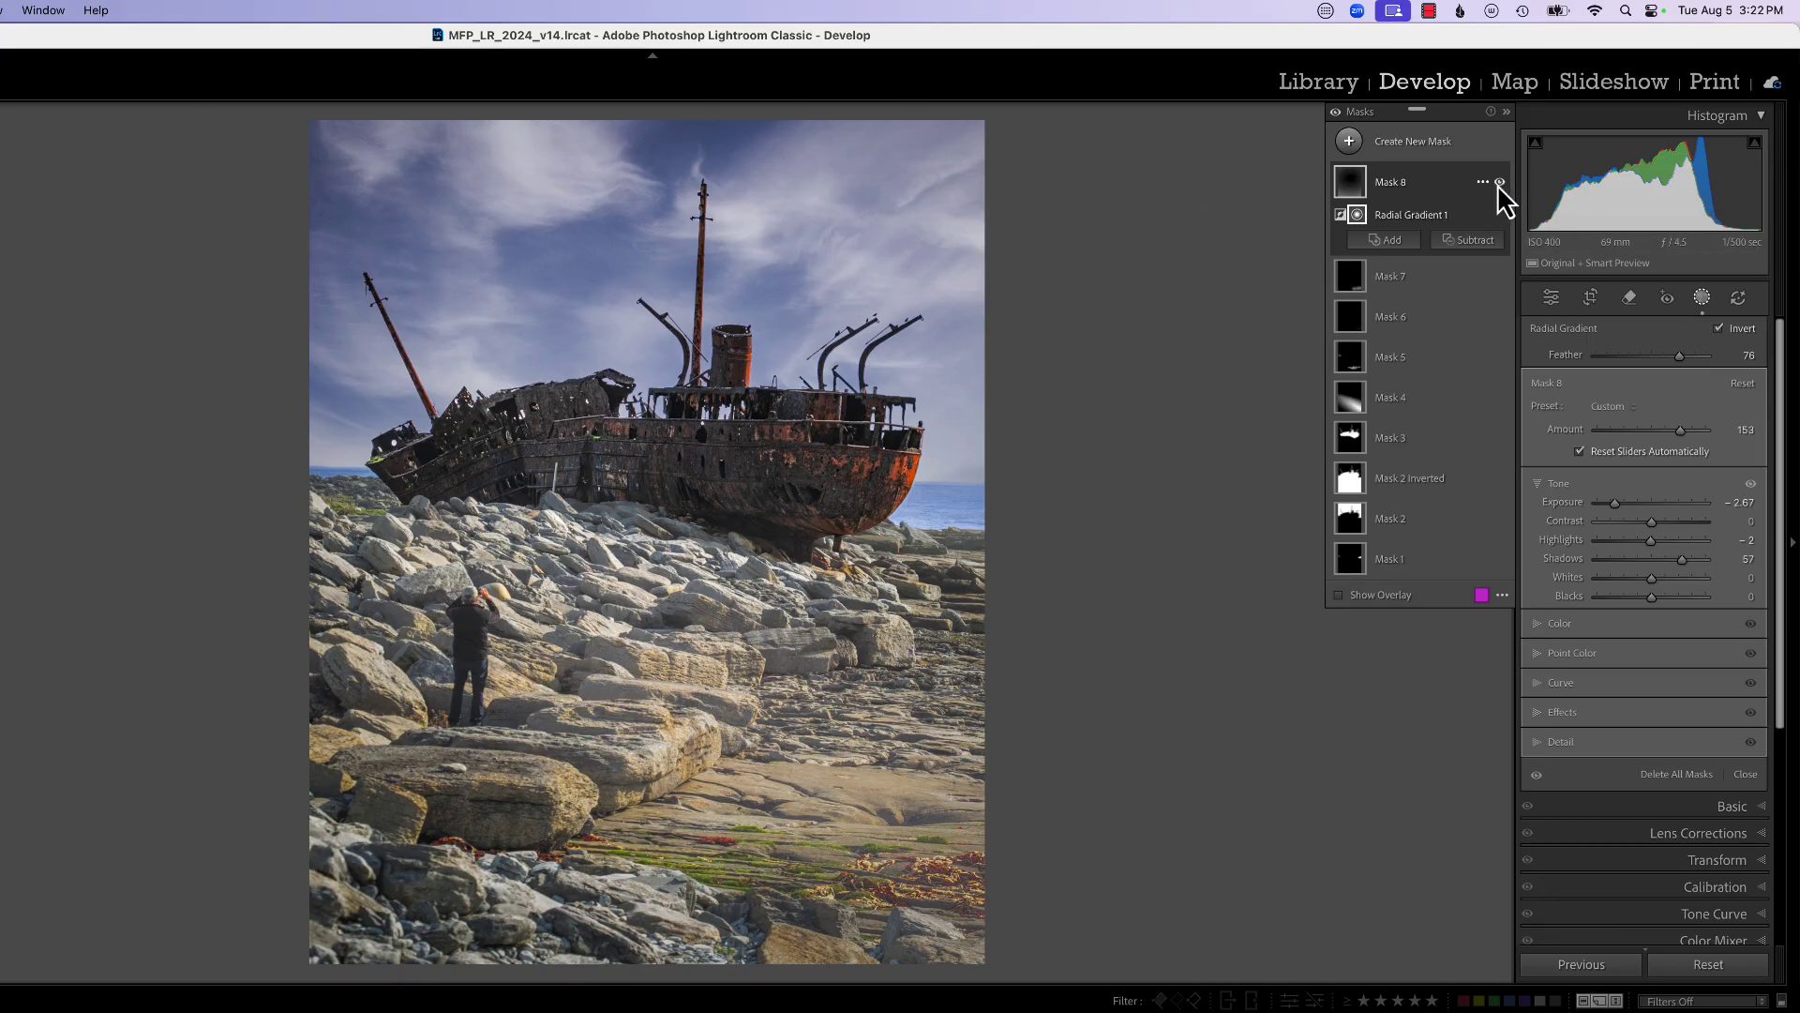
pyautogui.click(1500, 183)
pyautogui.click(1501, 183)
pyautogui.click(1500, 182)
pyautogui.click(1500, 183)
pyautogui.click(1500, 183)
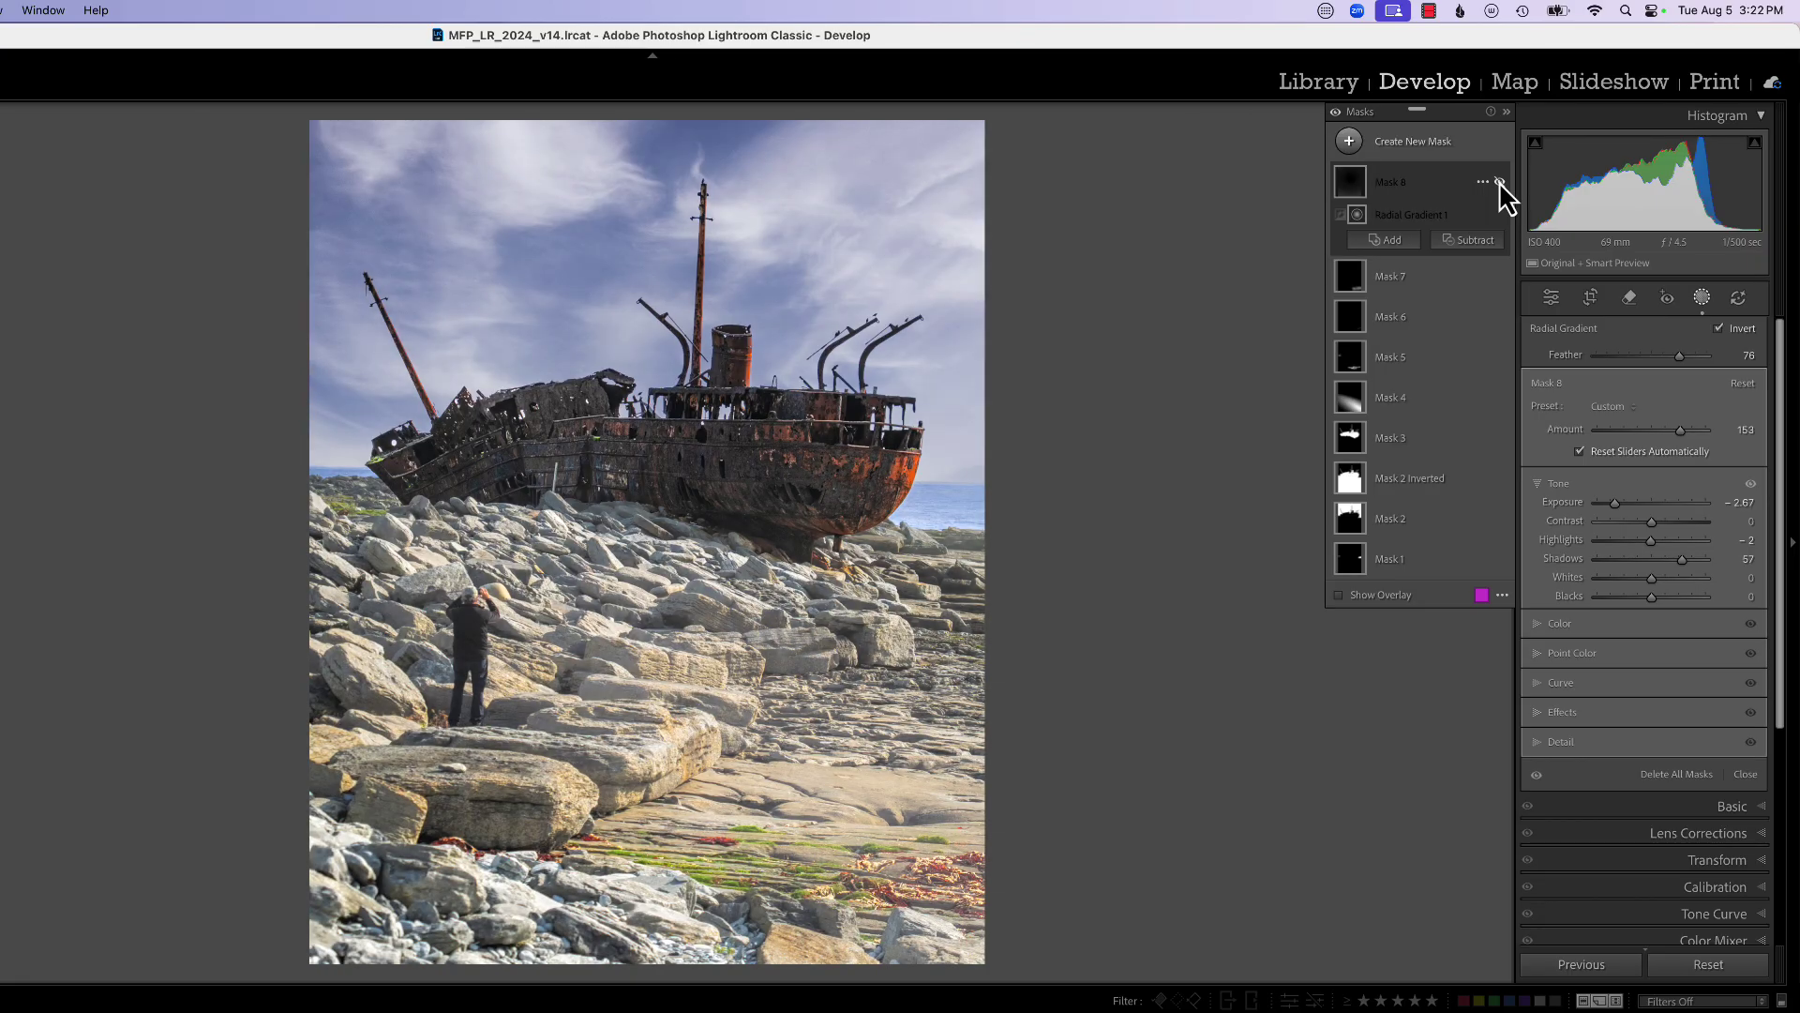
pyautogui.click(1501, 183)
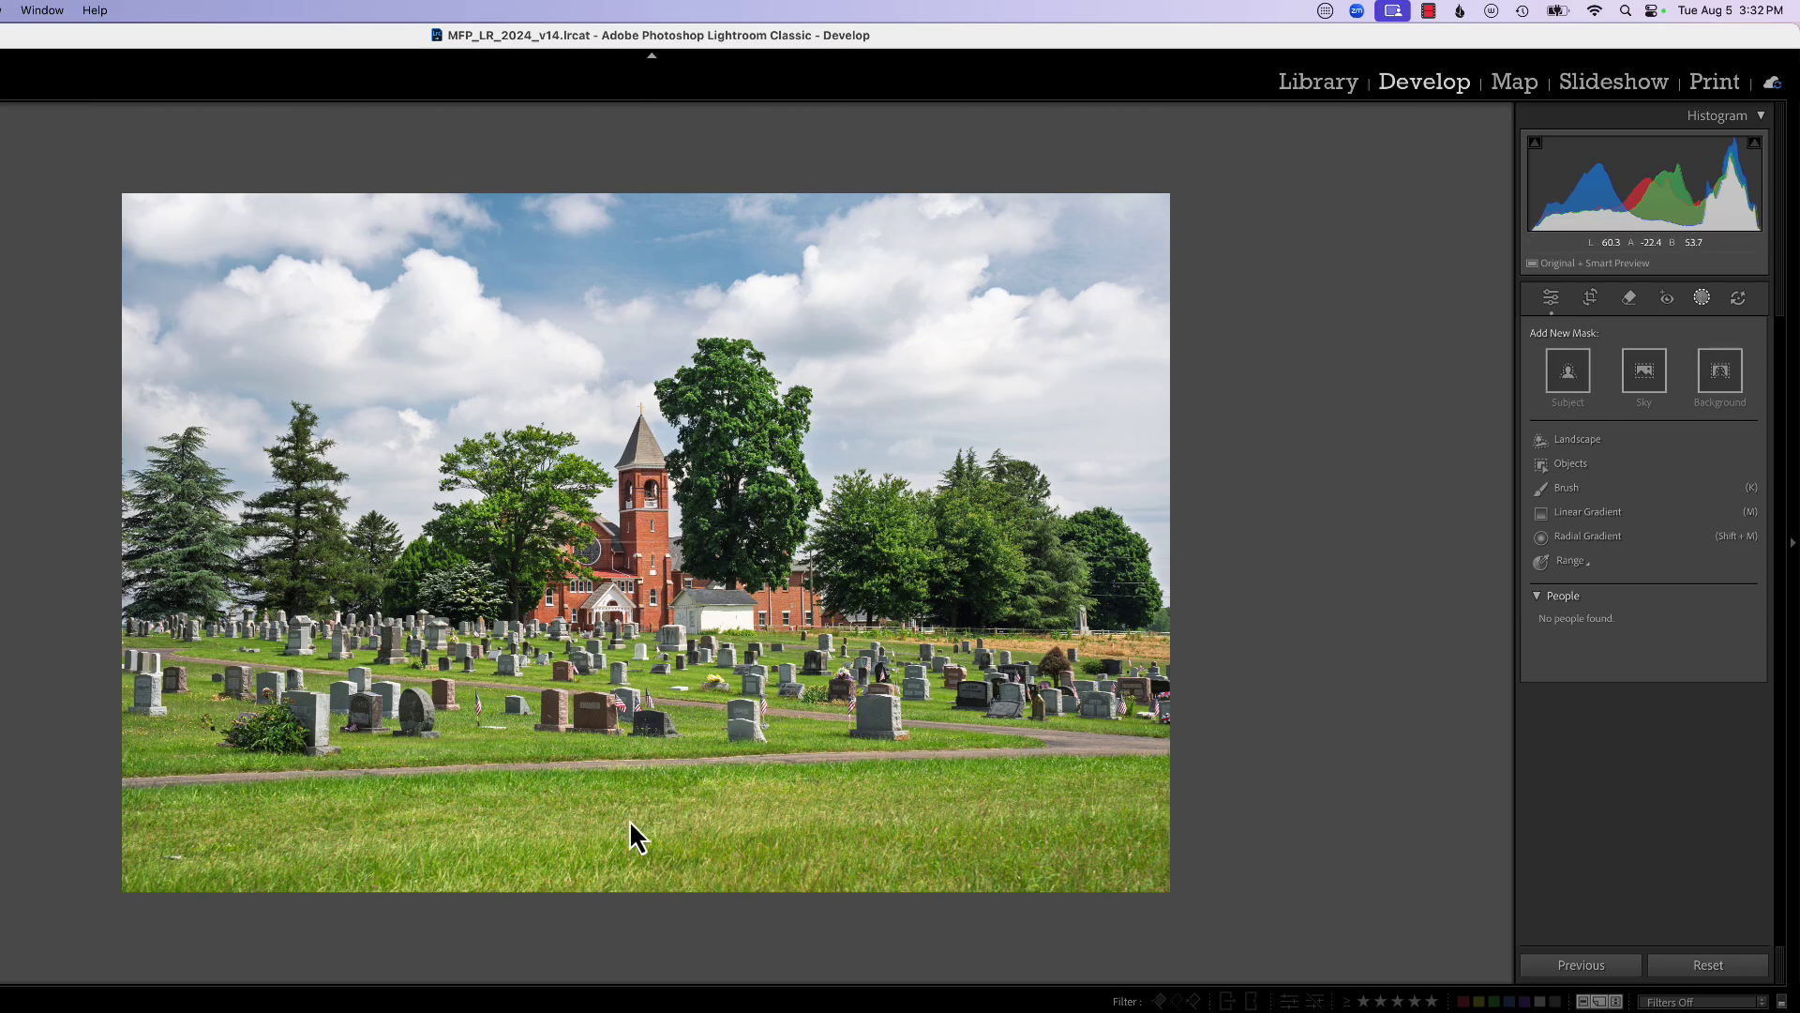
# Step: Add an upward linear gradient mask over the churchyard photo's foreground grass and rename the mask Bottom
pyautogui.click(1582, 528)
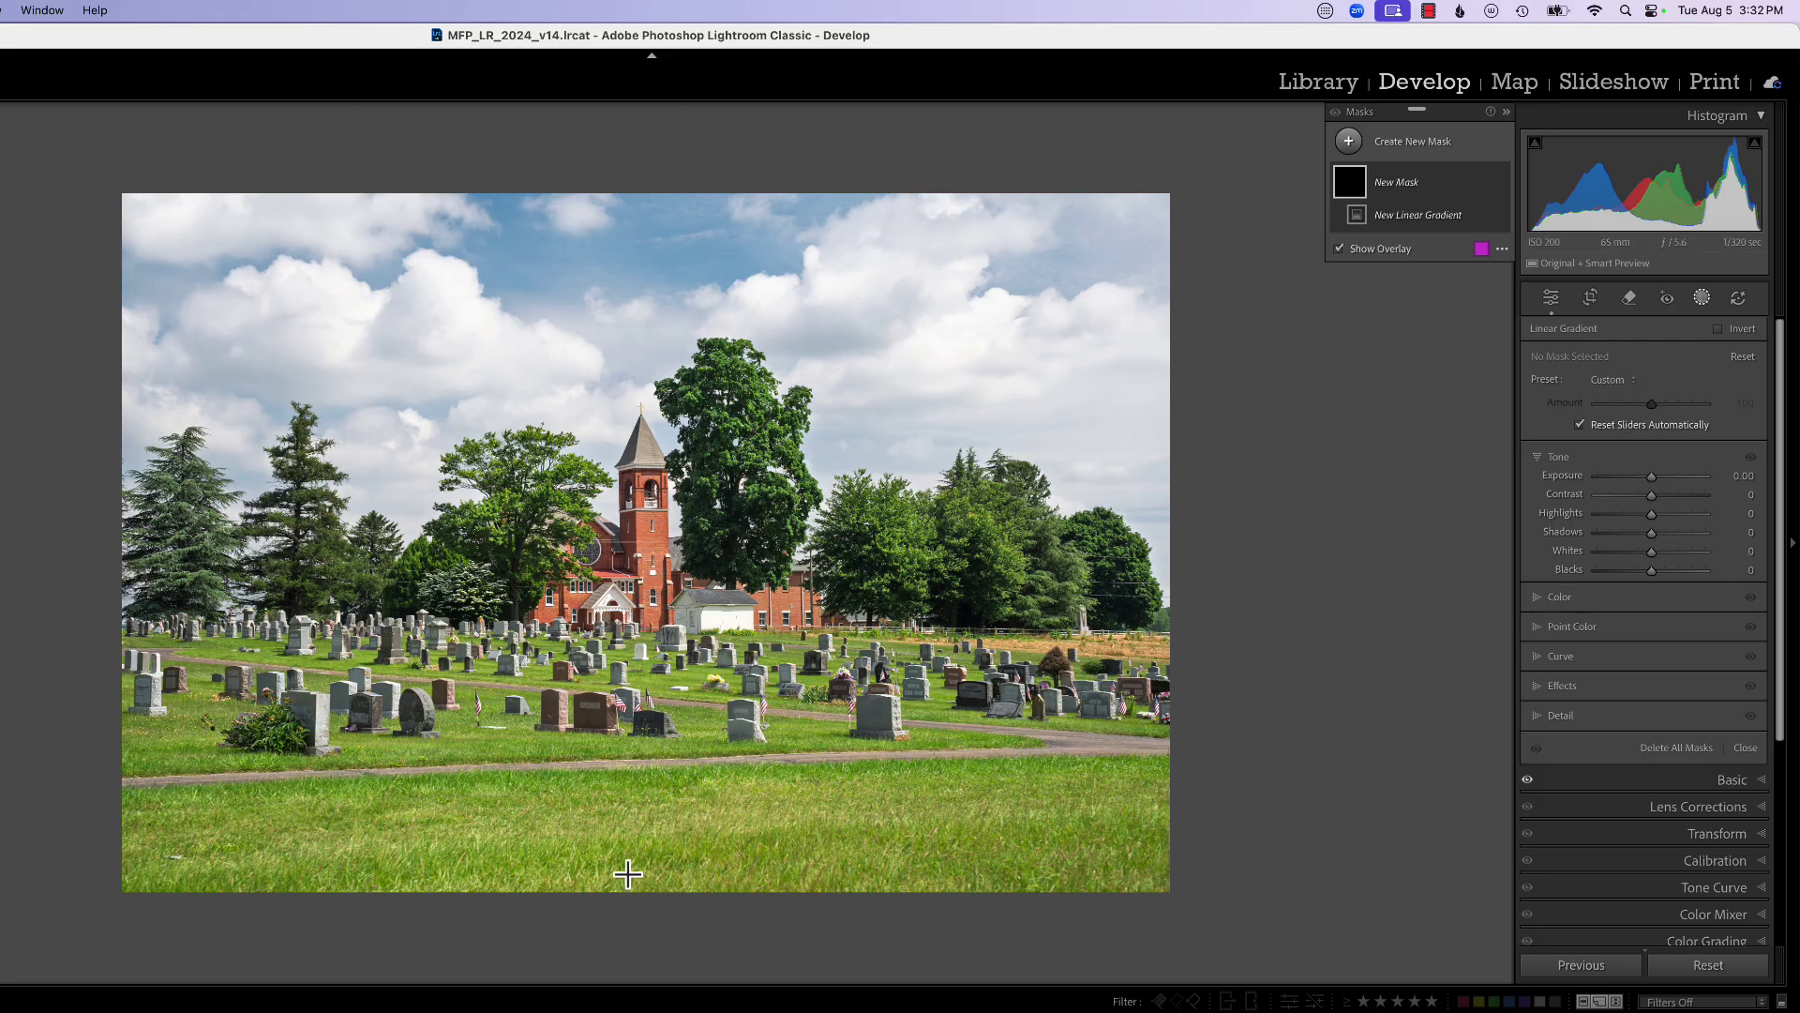
pyautogui.moveTo(628, 874); pyautogui.dragTo(624, 649)
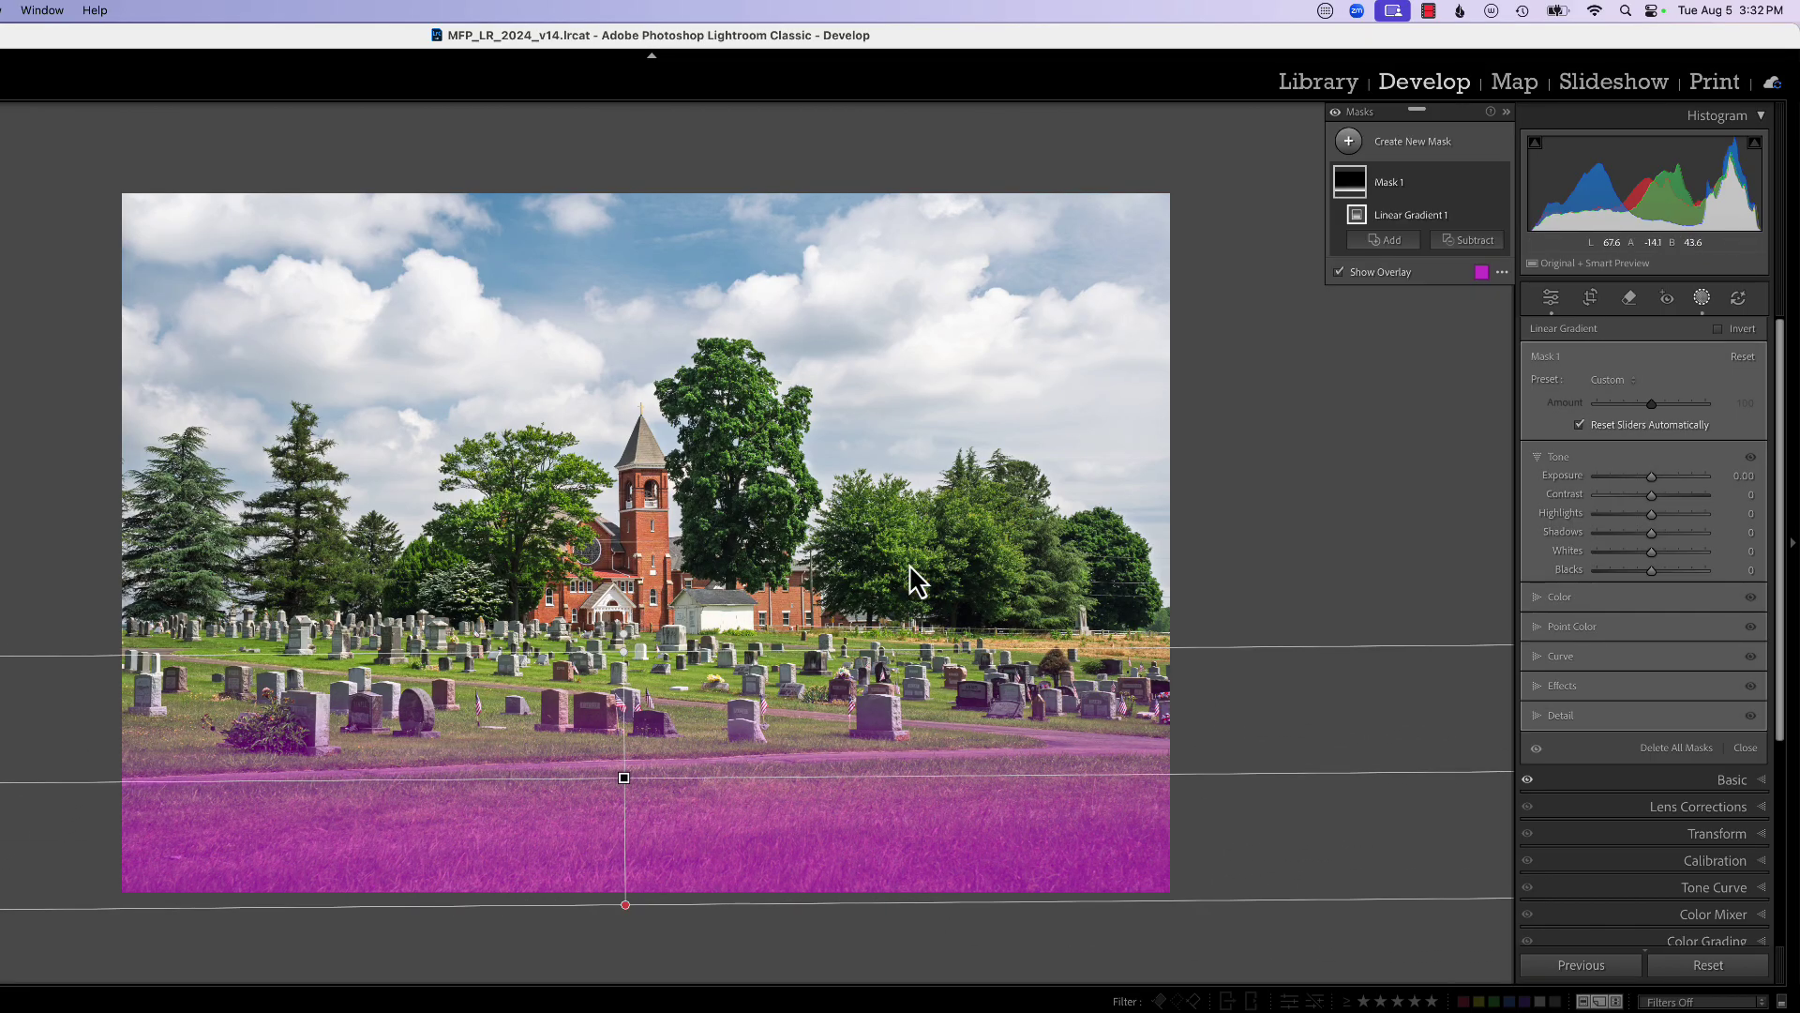
pyautogui.doubleClick(1390, 184)
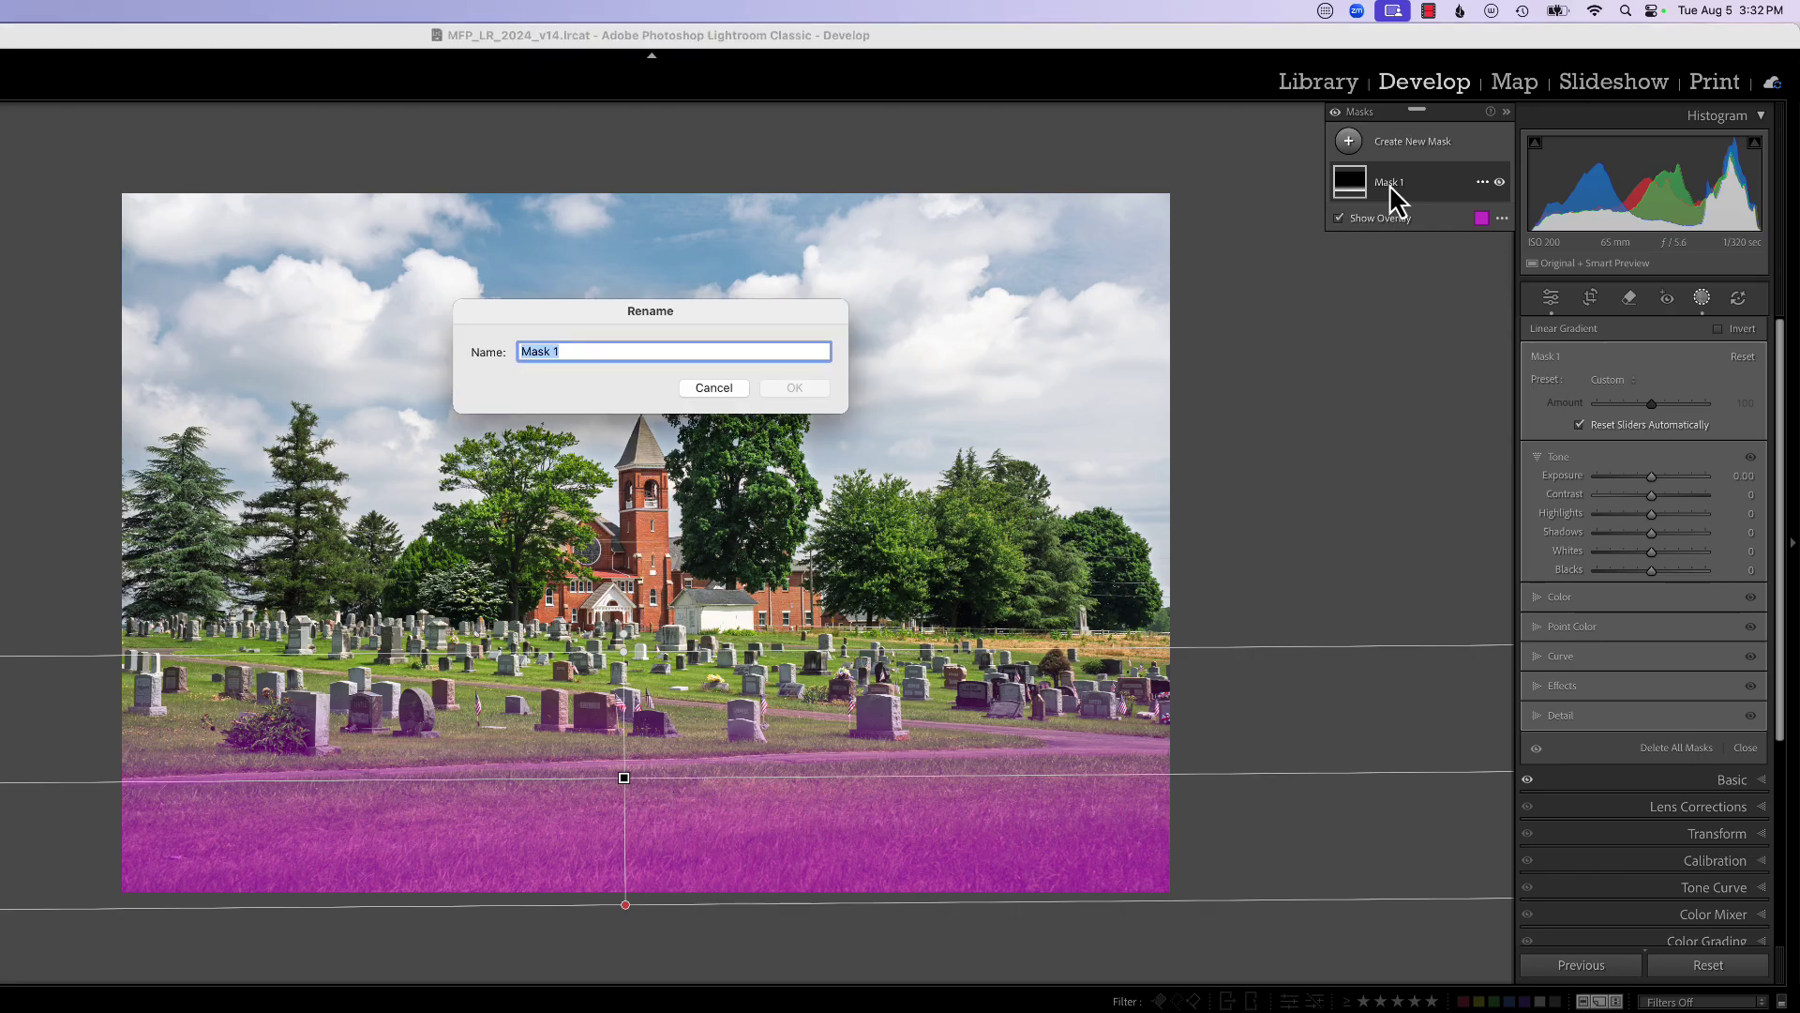
pyautogui.write('Bottom')
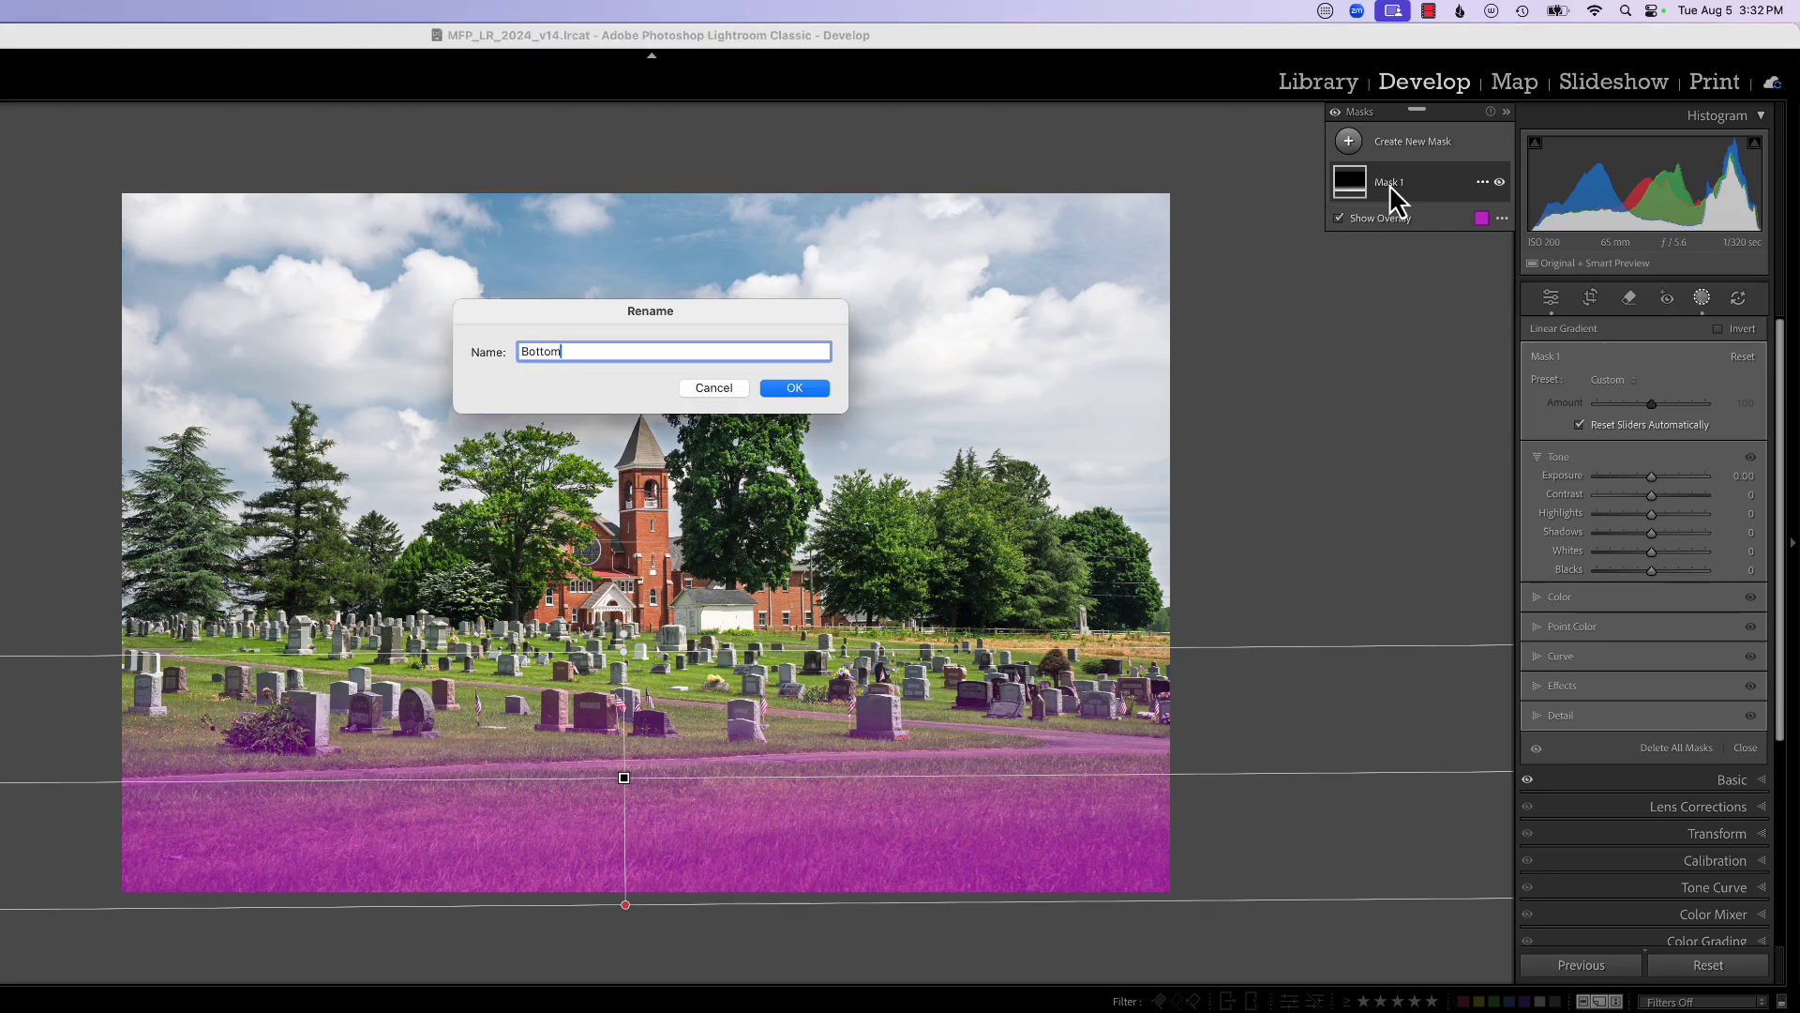
pyautogui.click(797, 389)
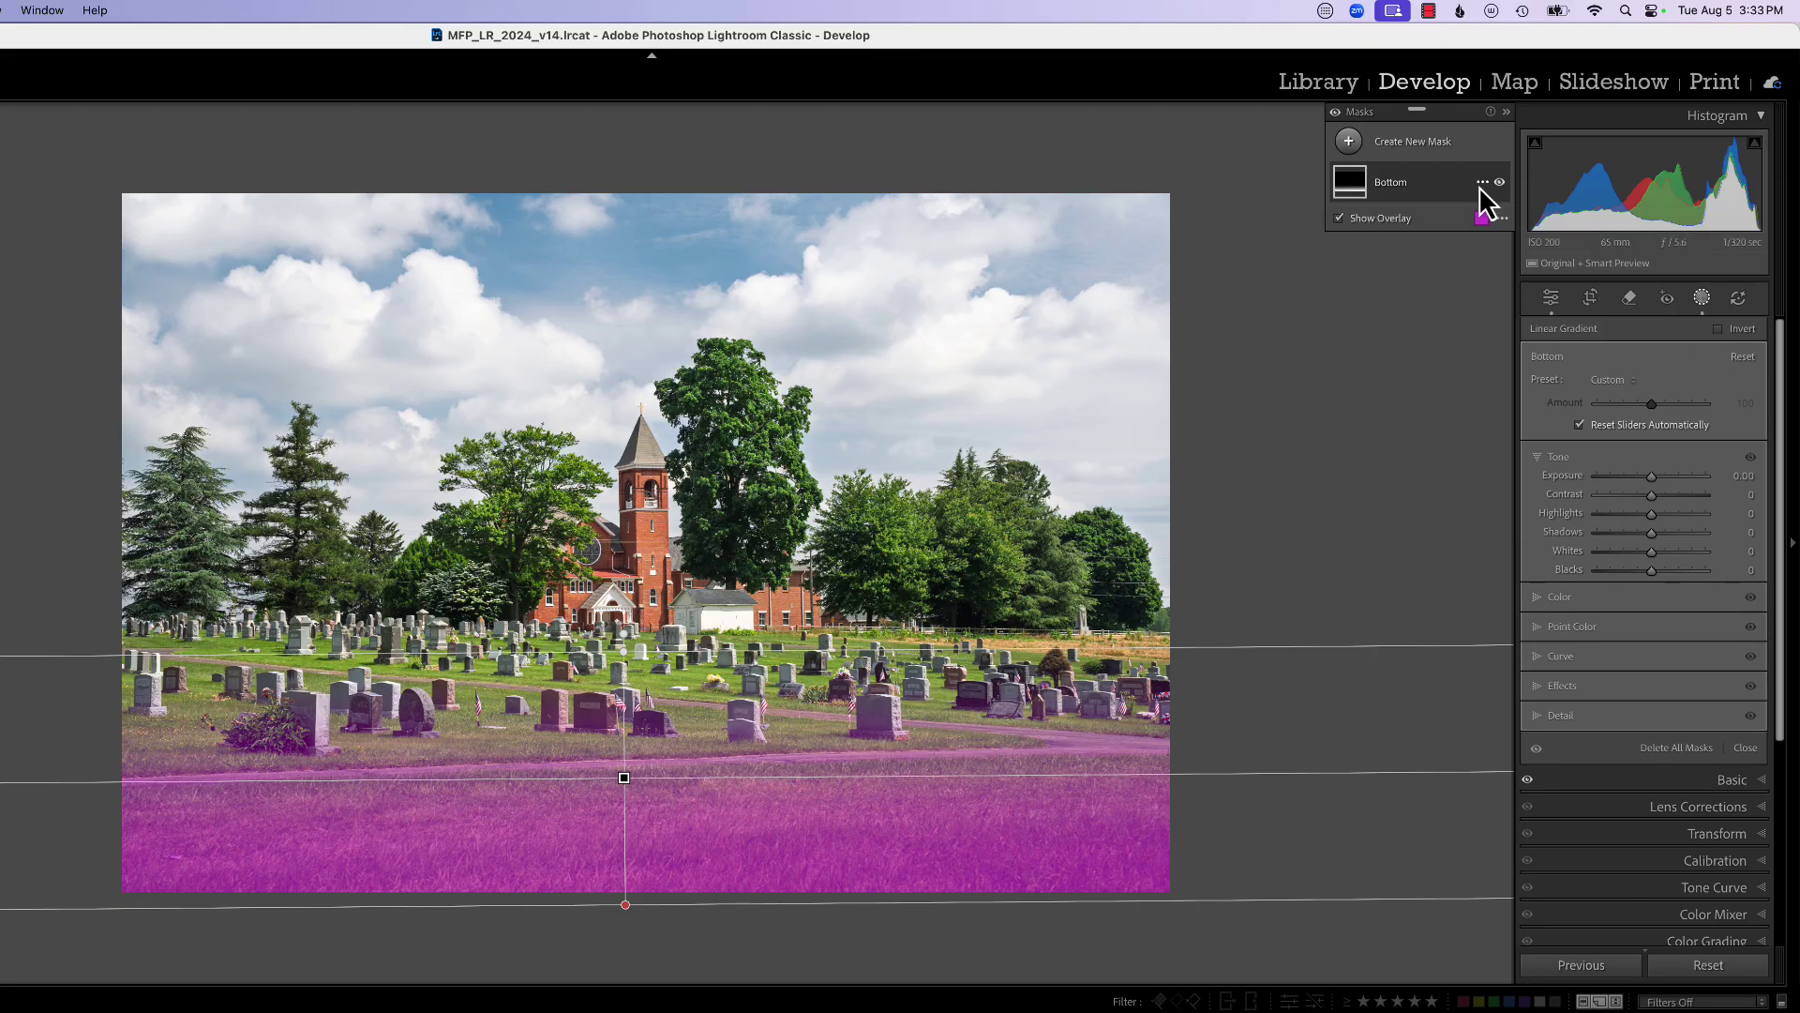
# Step: Duplicate and invert the Bottom mask, then move the copy up over the sky and tilt it slightly
pyautogui.click(1482, 184)
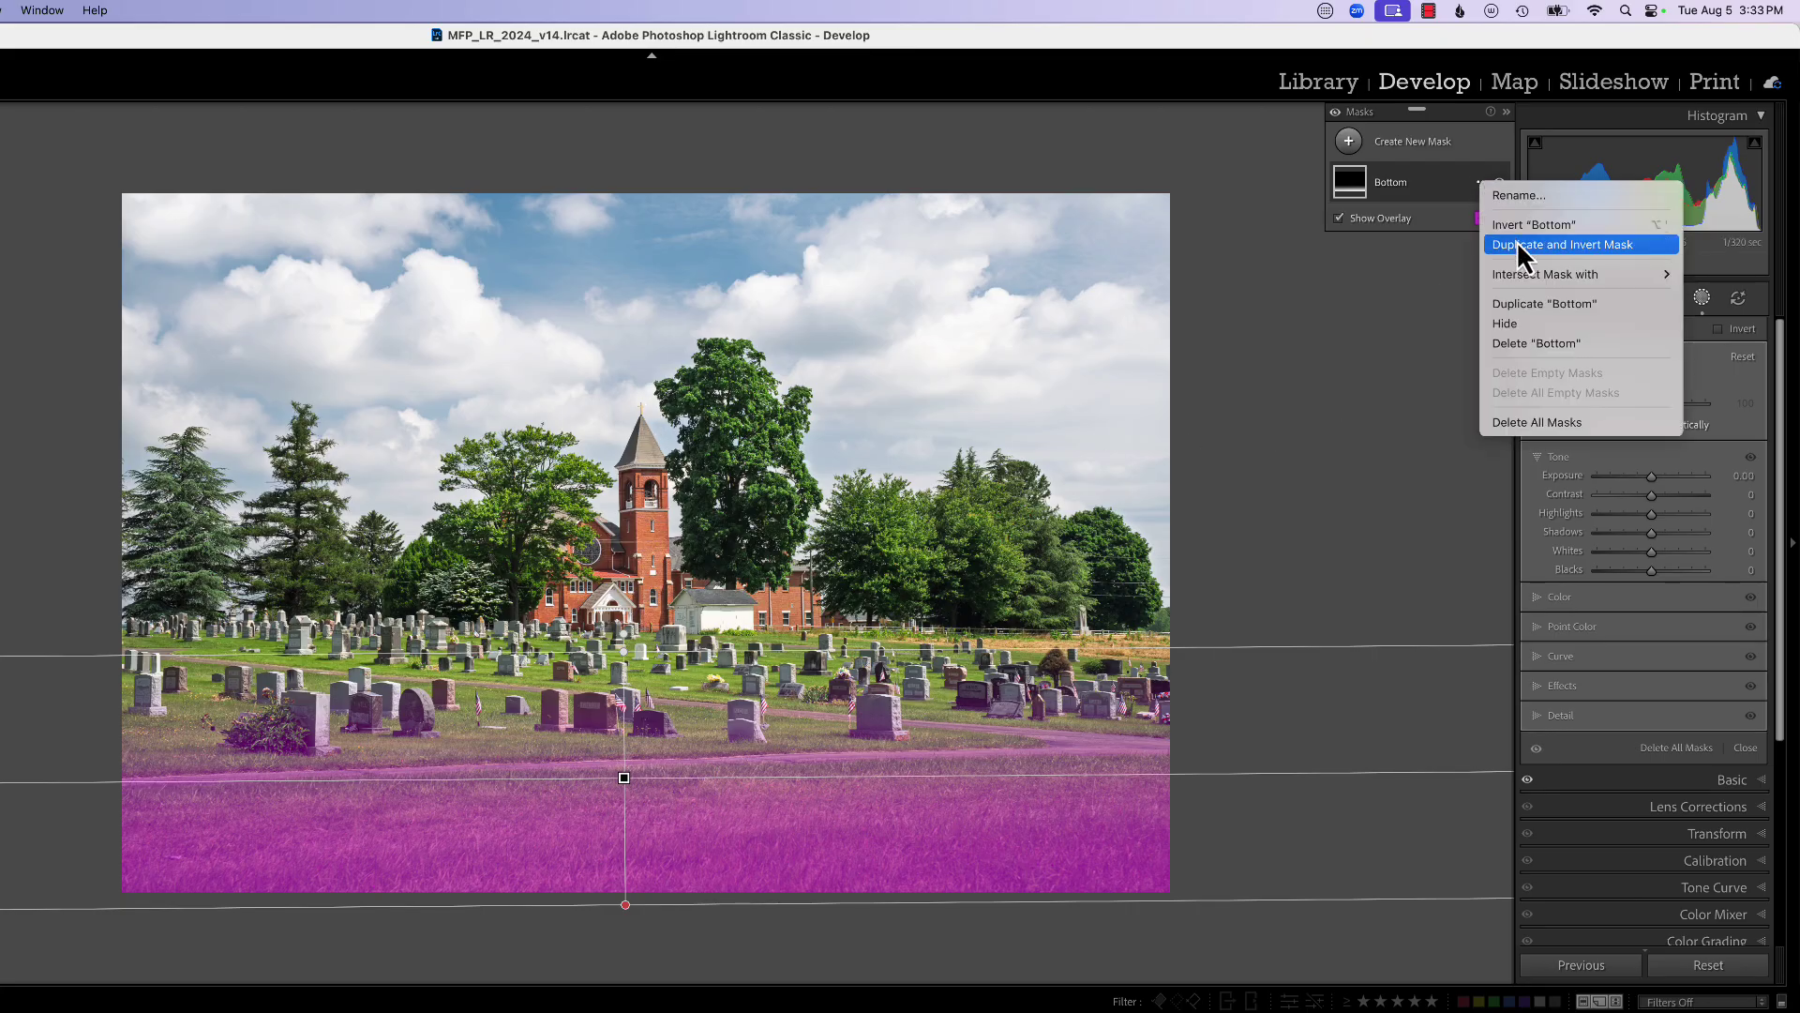
pyautogui.click(1517, 245)
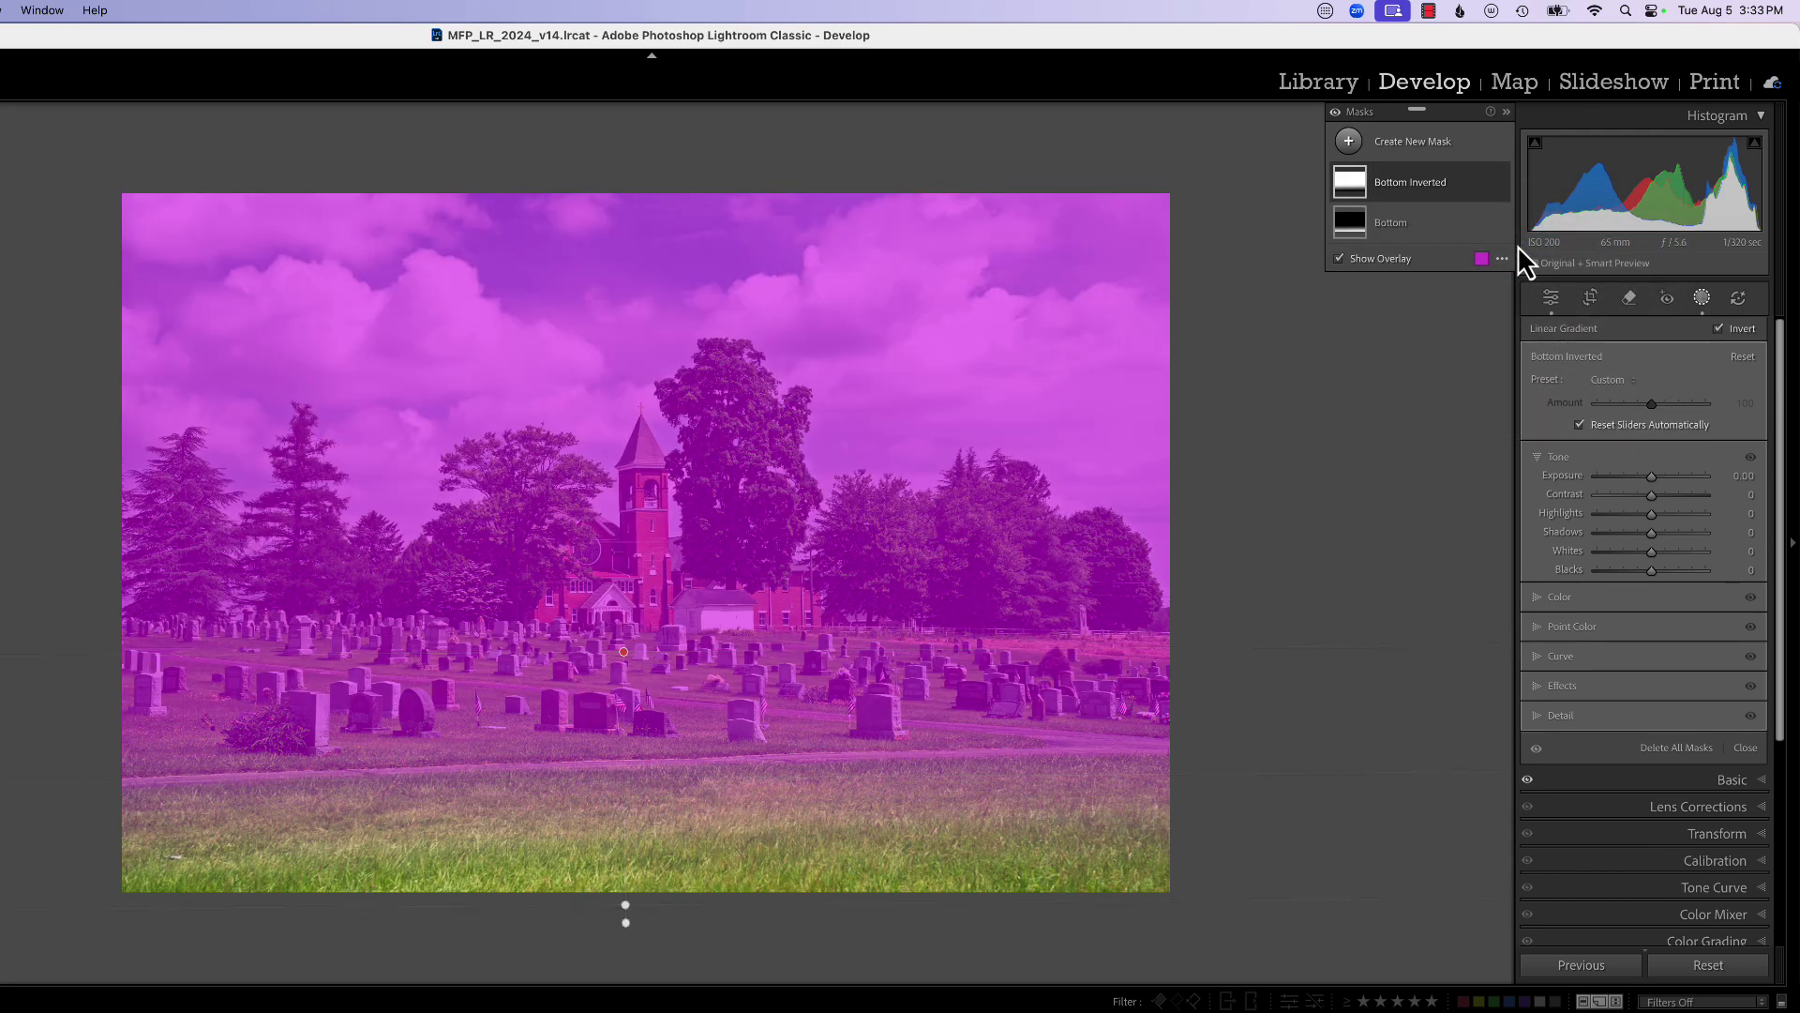
pyautogui.moveTo(631, 787); pyautogui.dragTo(643, 409)
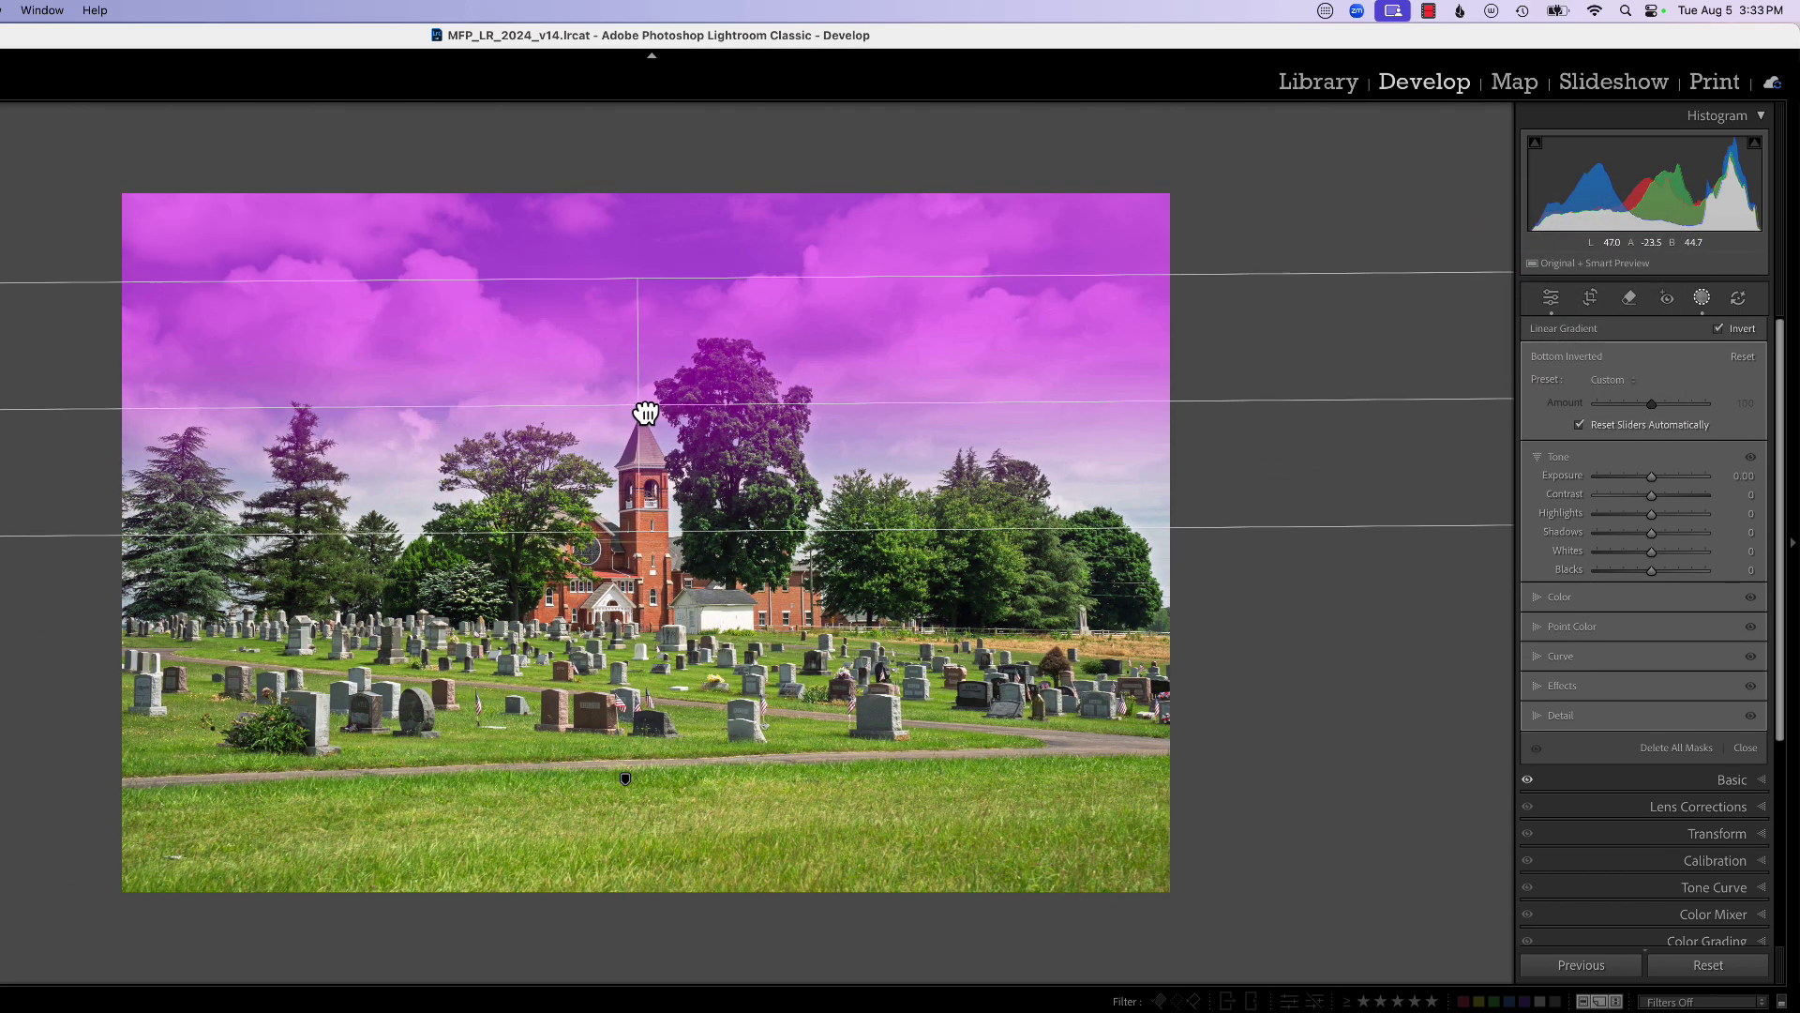
pyautogui.moveTo(759, 407); pyautogui.dragTo(758, 418)
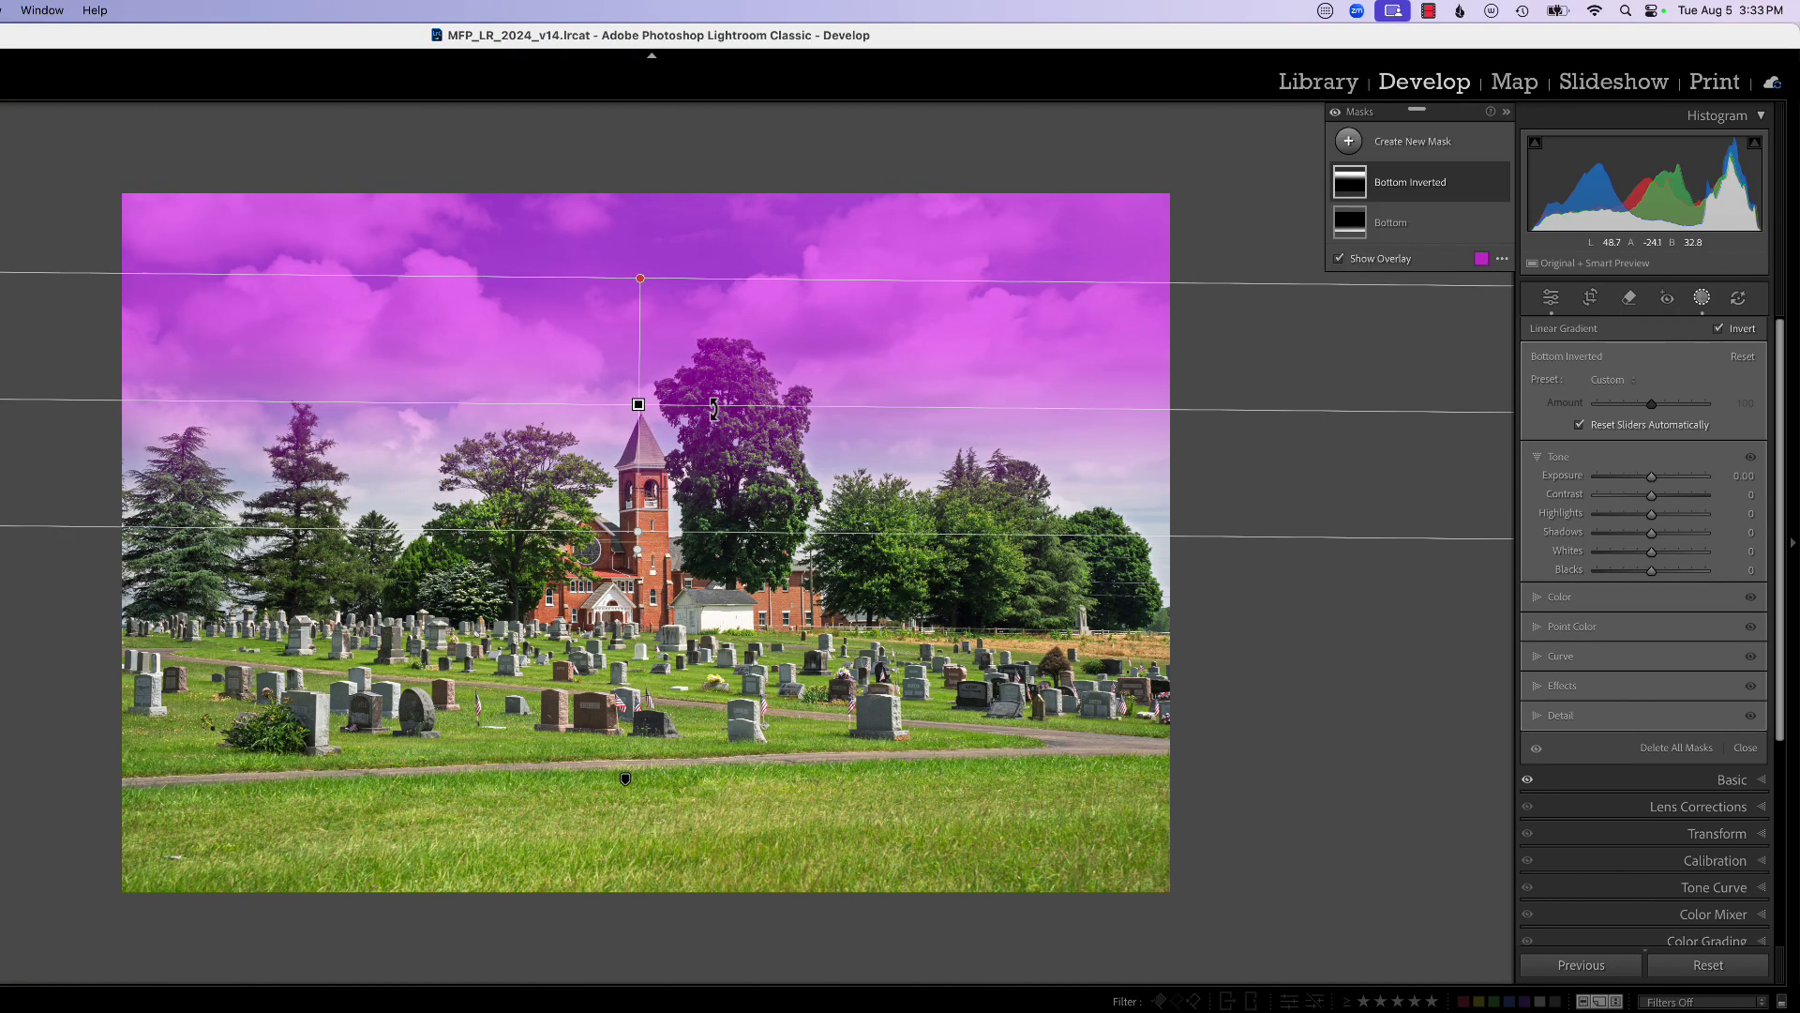
pyautogui.moveTo(647, 413); pyautogui.dragTo(643, 375)
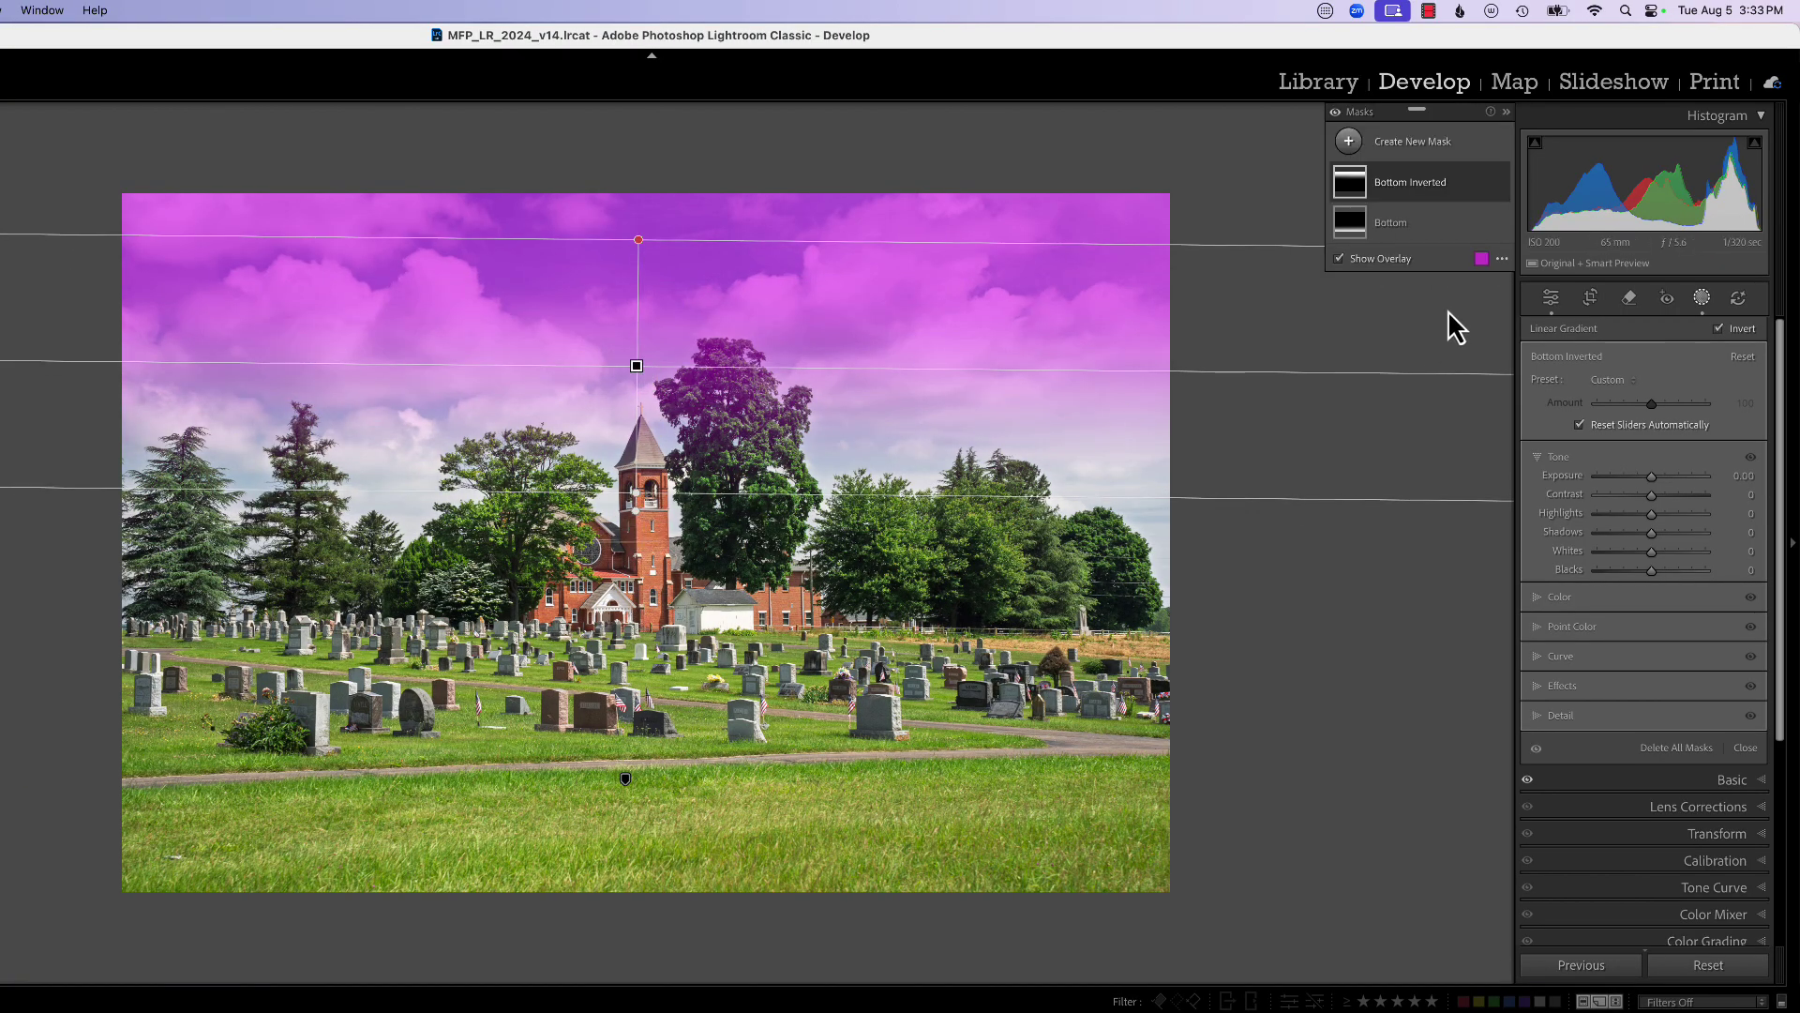
# Step: Rename the Bottom Inverted mask over the churchyard sky as top
pyautogui.doubleClick(1392, 188)
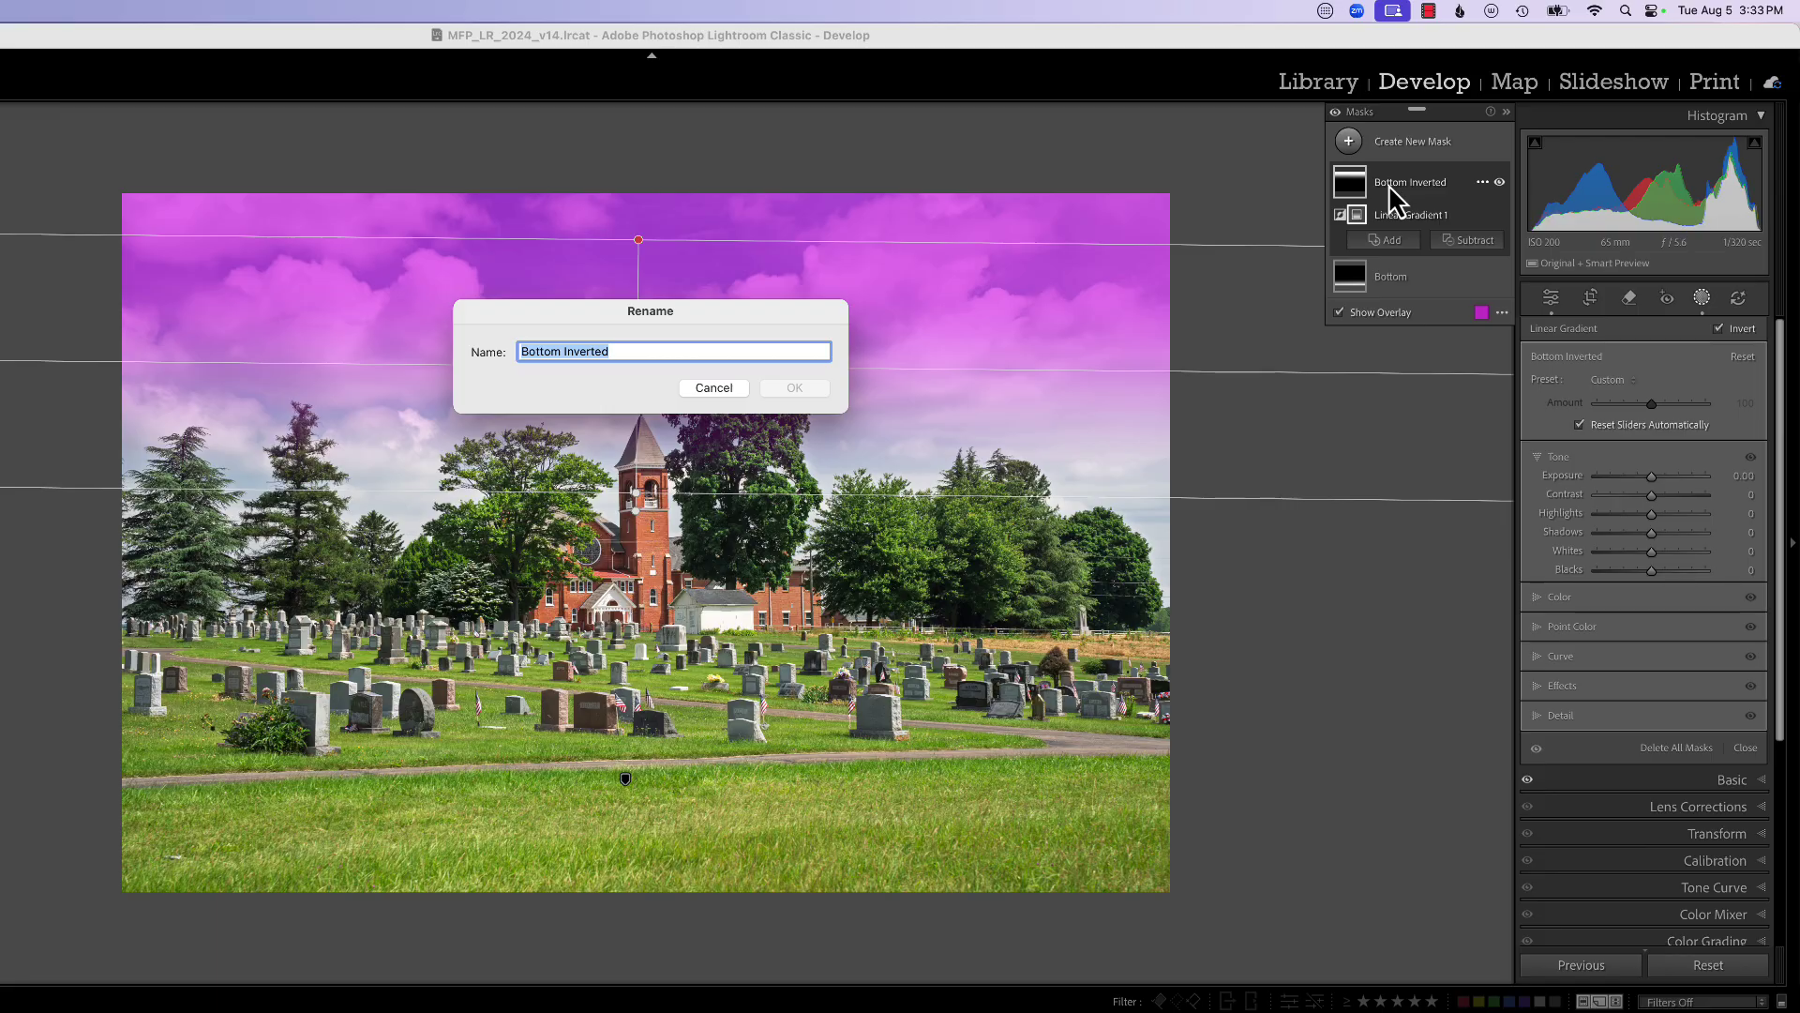
pyautogui.write('top')
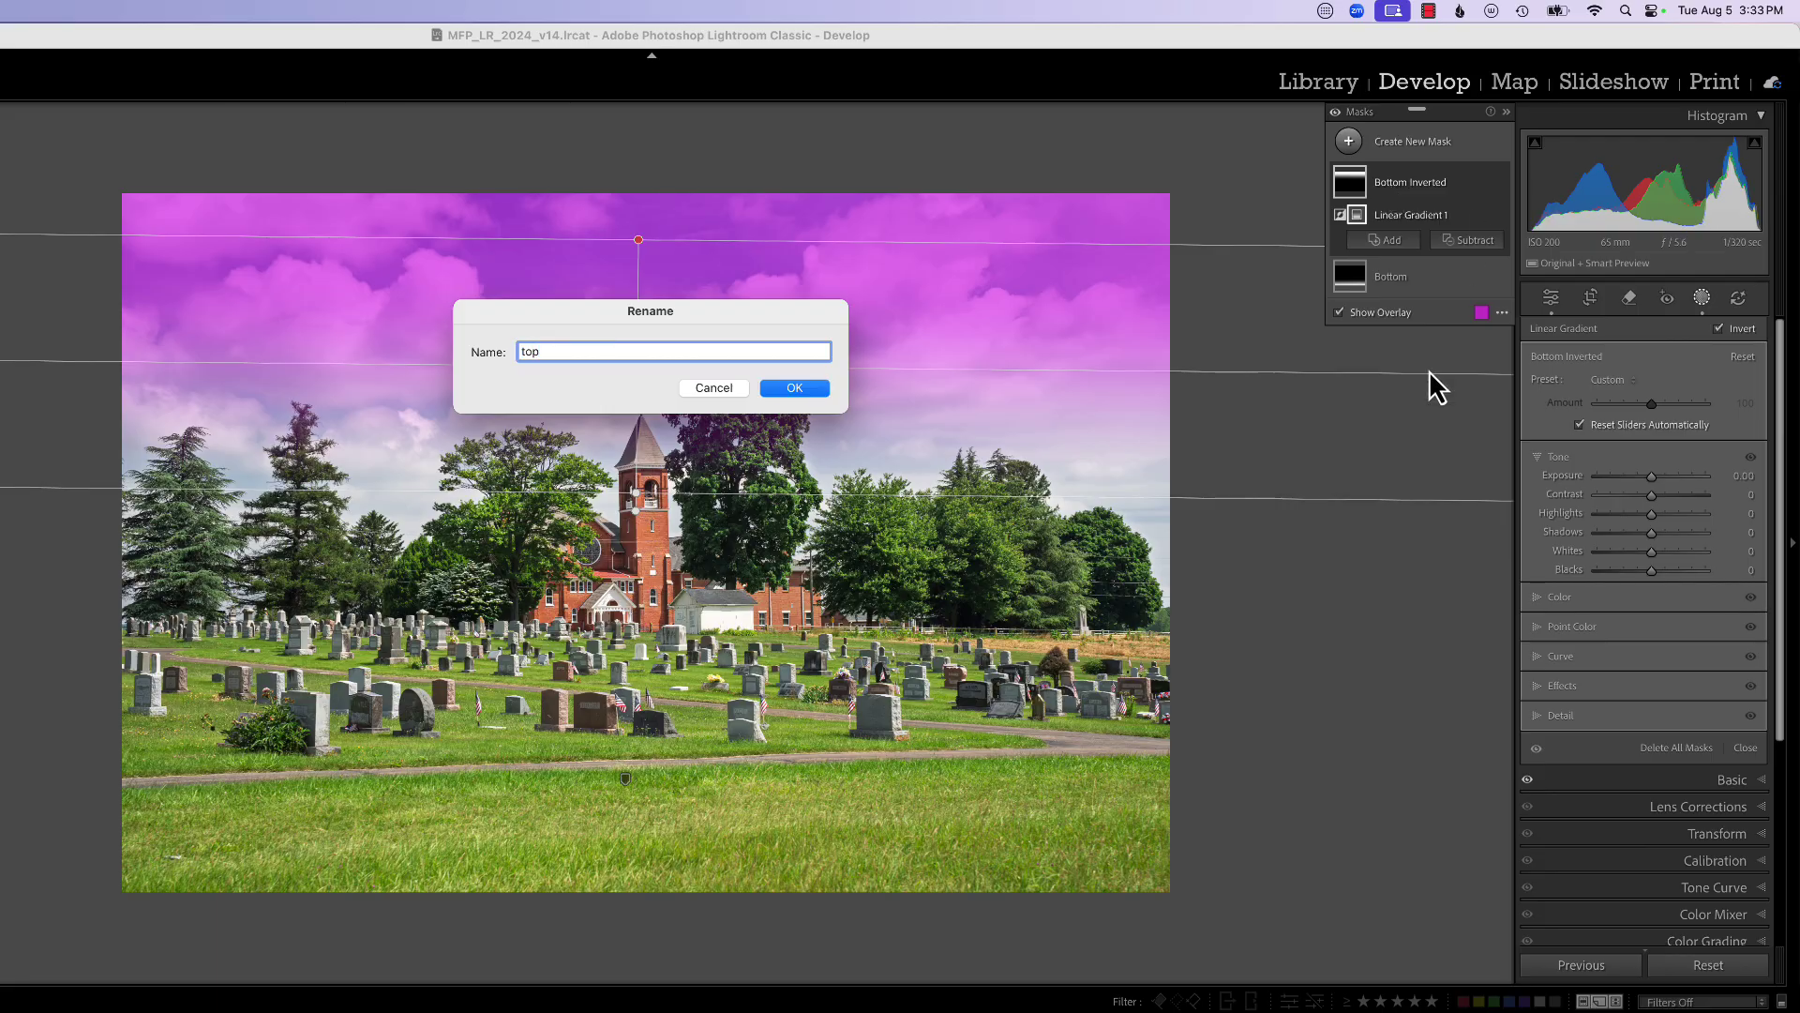
pyautogui.click(788, 390)
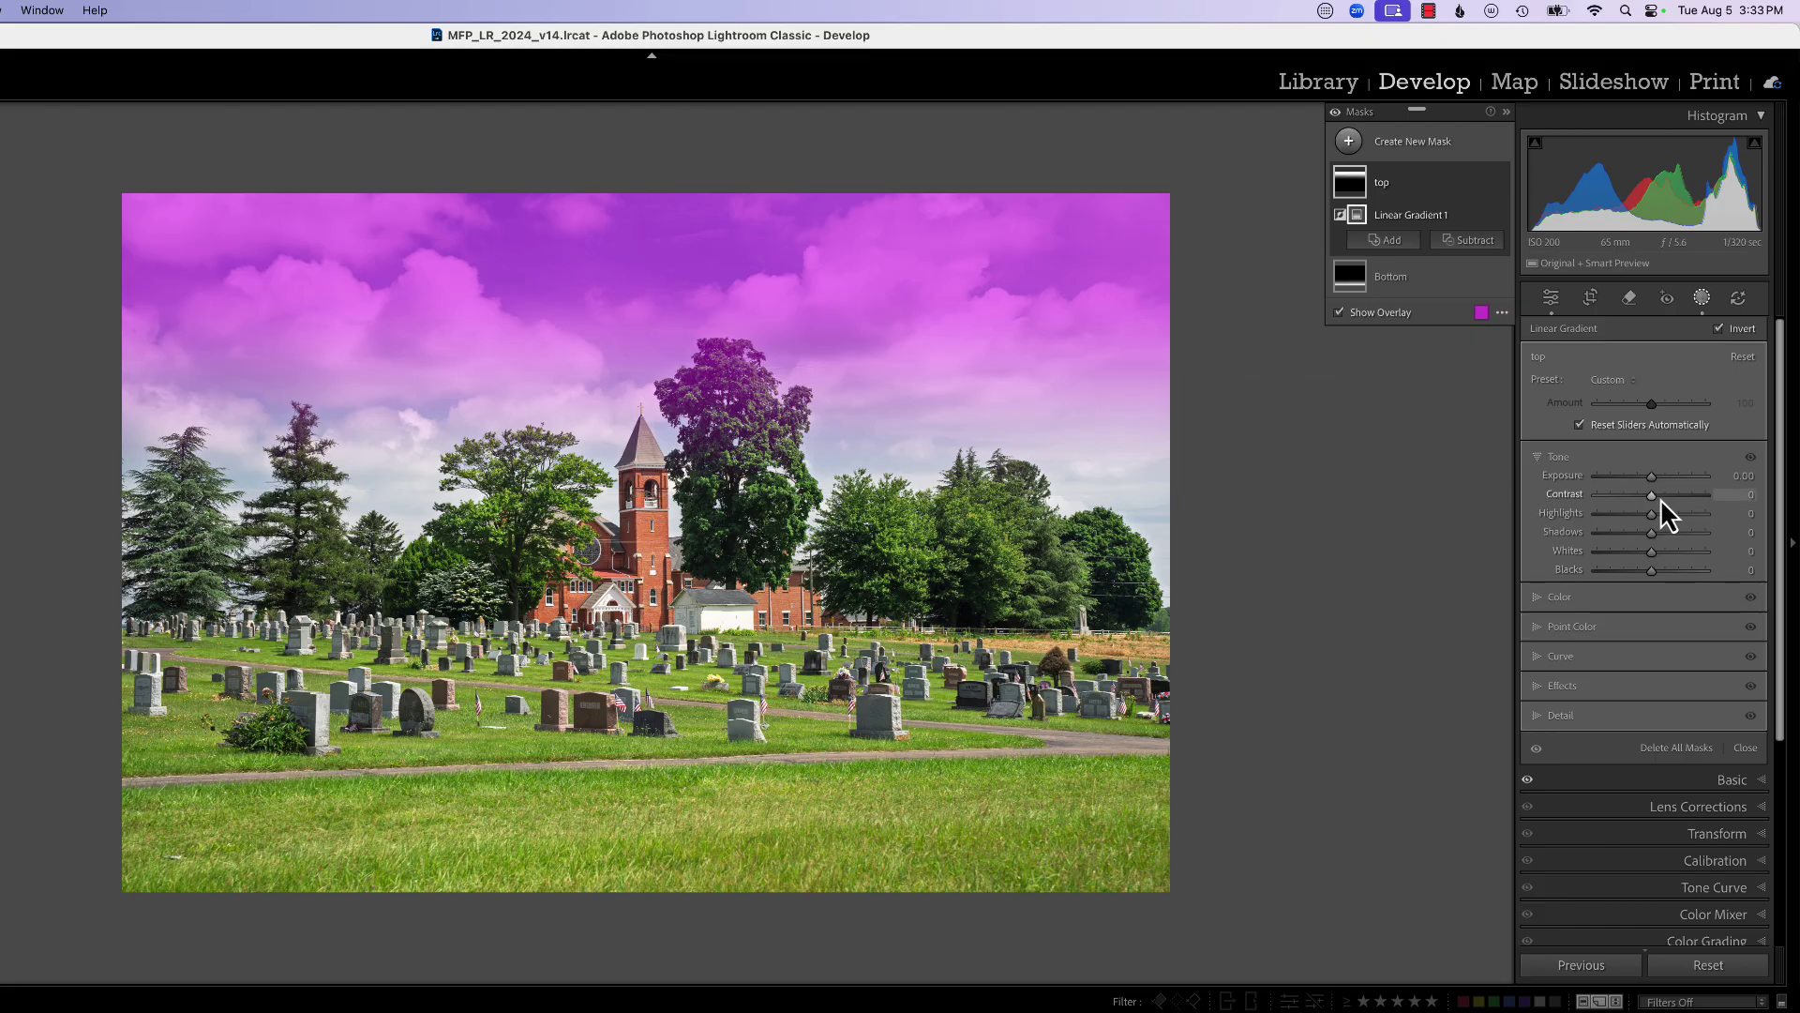
# Step: Set the top mask's Exposure to -0.04, Highlights to -51 and Shadows to 63, and the Bottom mask's to -0.46, -12 and 38
pyautogui.moveTo(1651, 478)
pyautogui.mouseDown()
pyautogui.moveTo(1624, 515)
pyautogui.moveTo(1685, 527)
pyautogui.moveTo(1653, 483)
pyautogui.mouseUp()
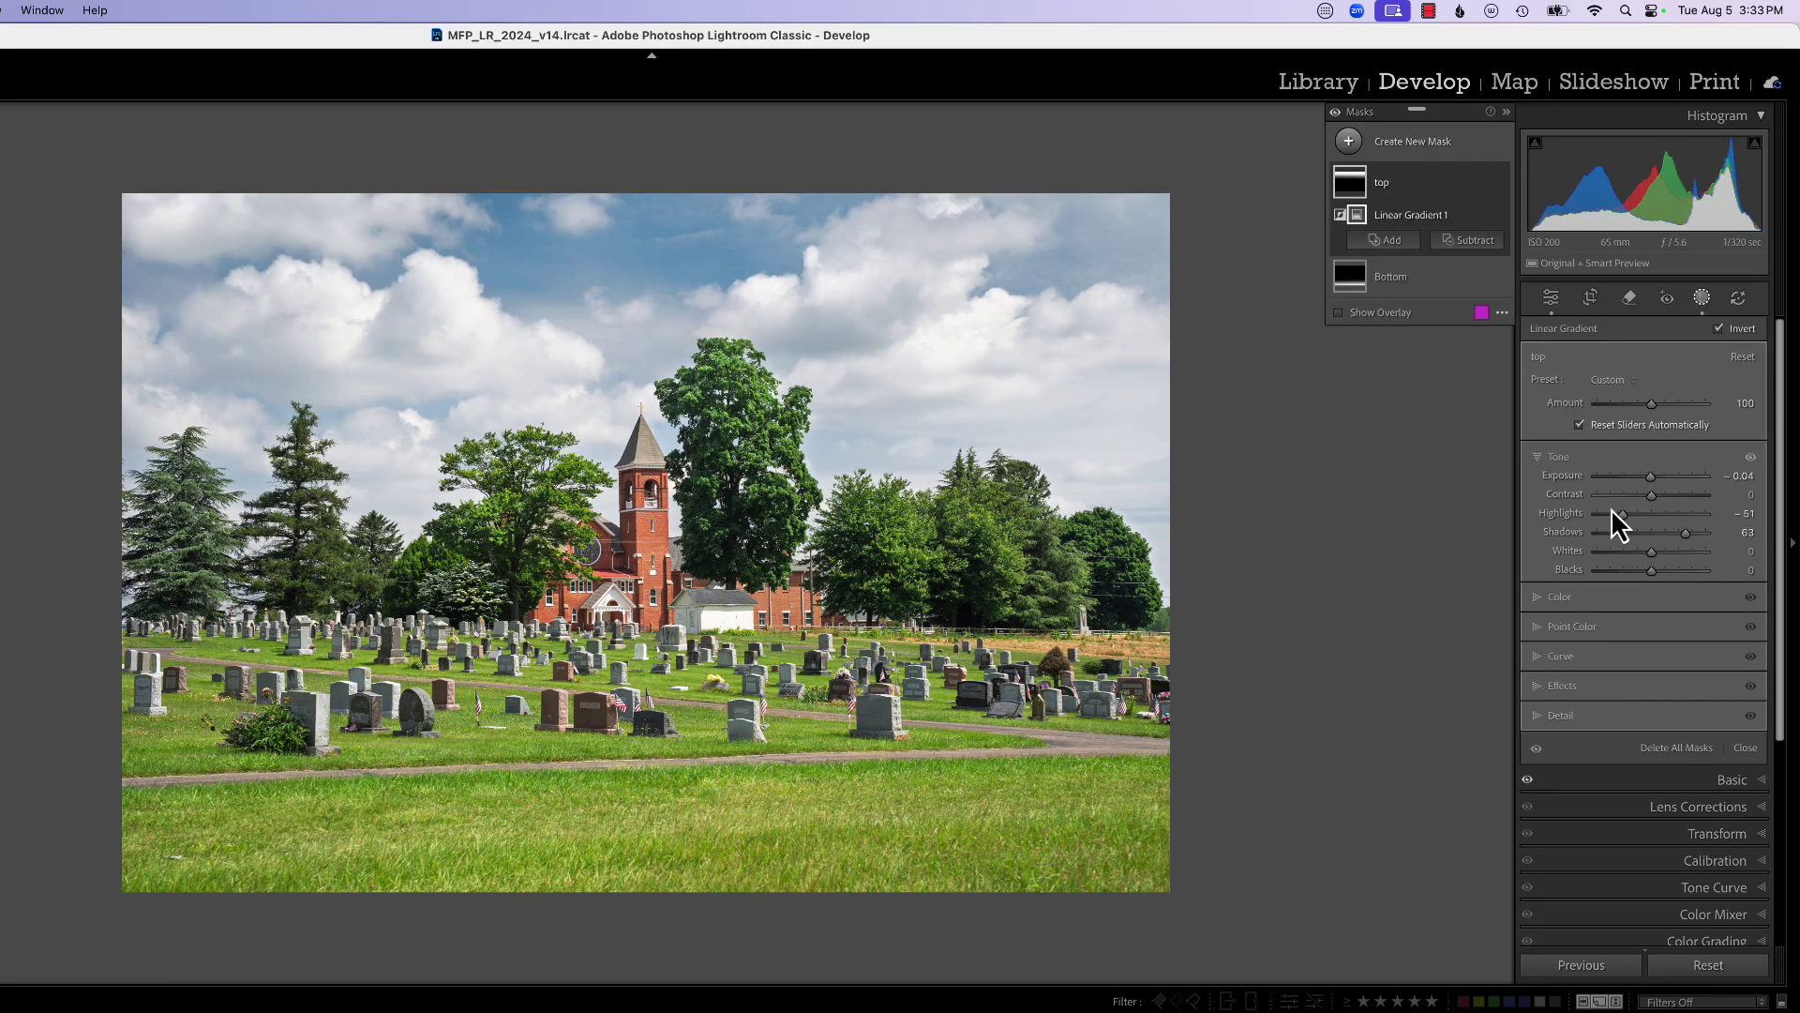
pyautogui.click(625, 780)
pyautogui.moveTo(1652, 480); pyautogui.dragTo(1672, 535)
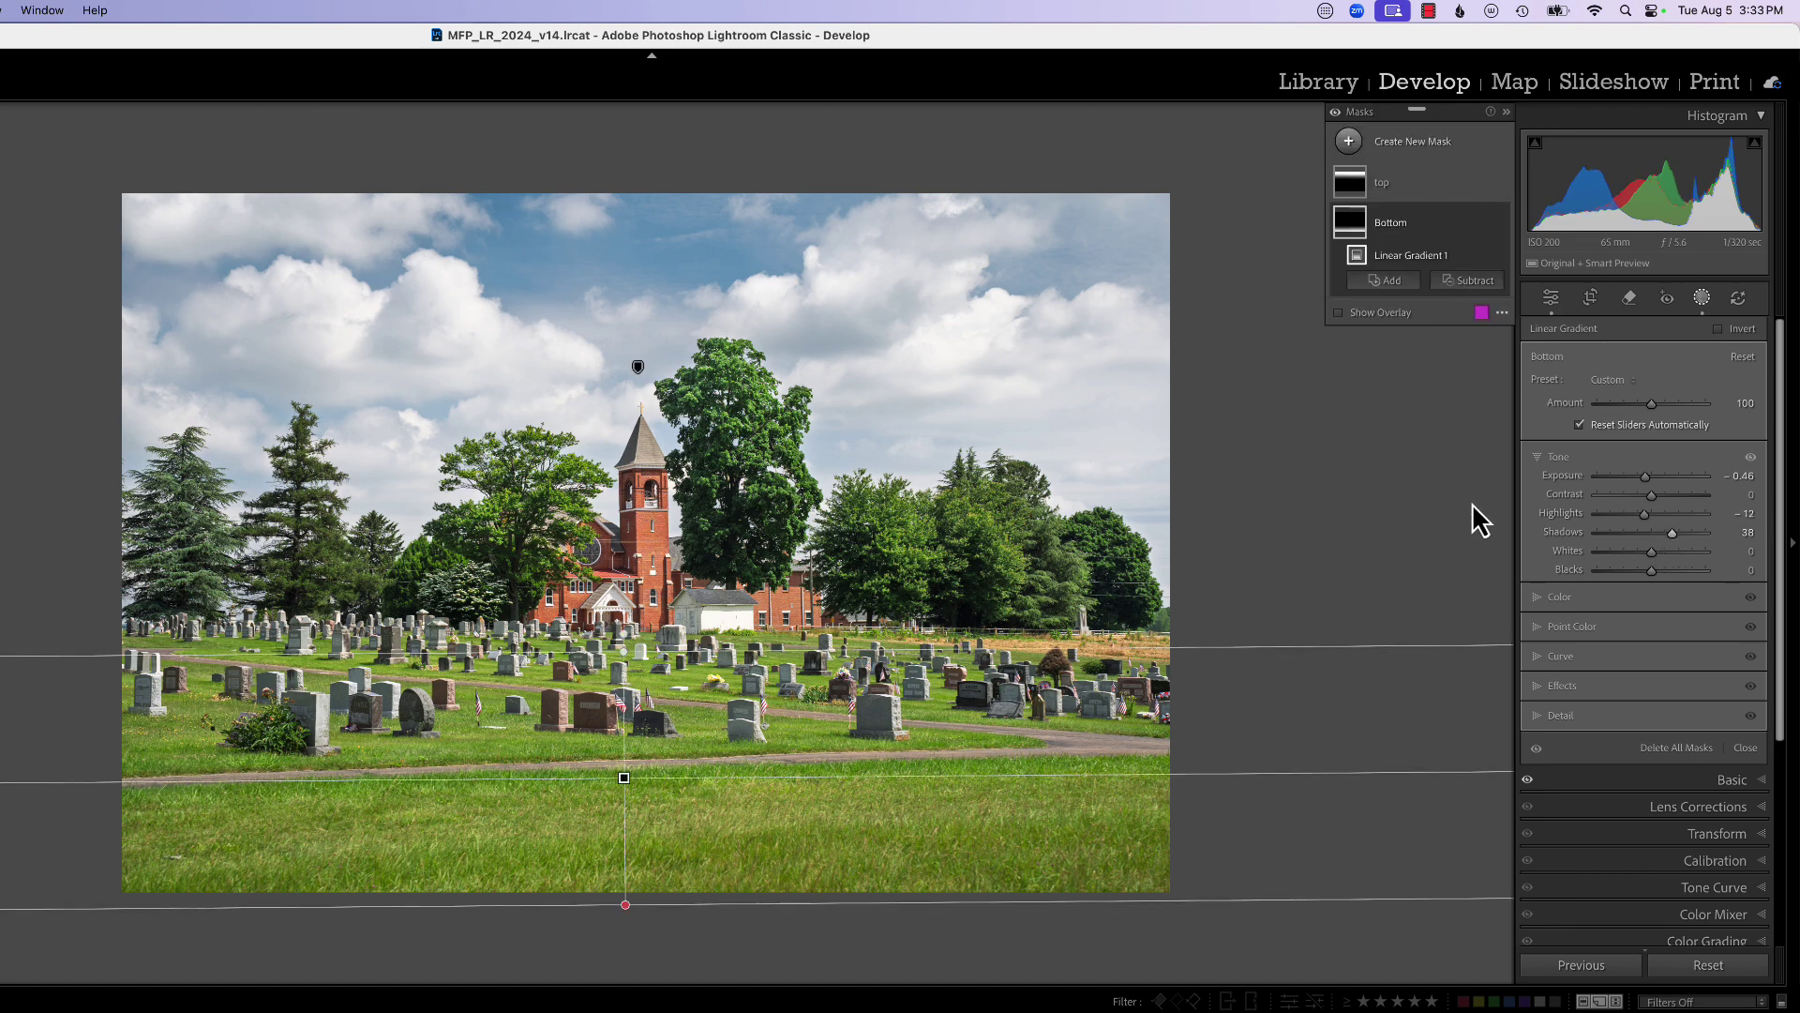
# Step: Hide and show all masks twice to compare the churchyard photo with and without the two linear gradients
pyautogui.click(1335, 112)
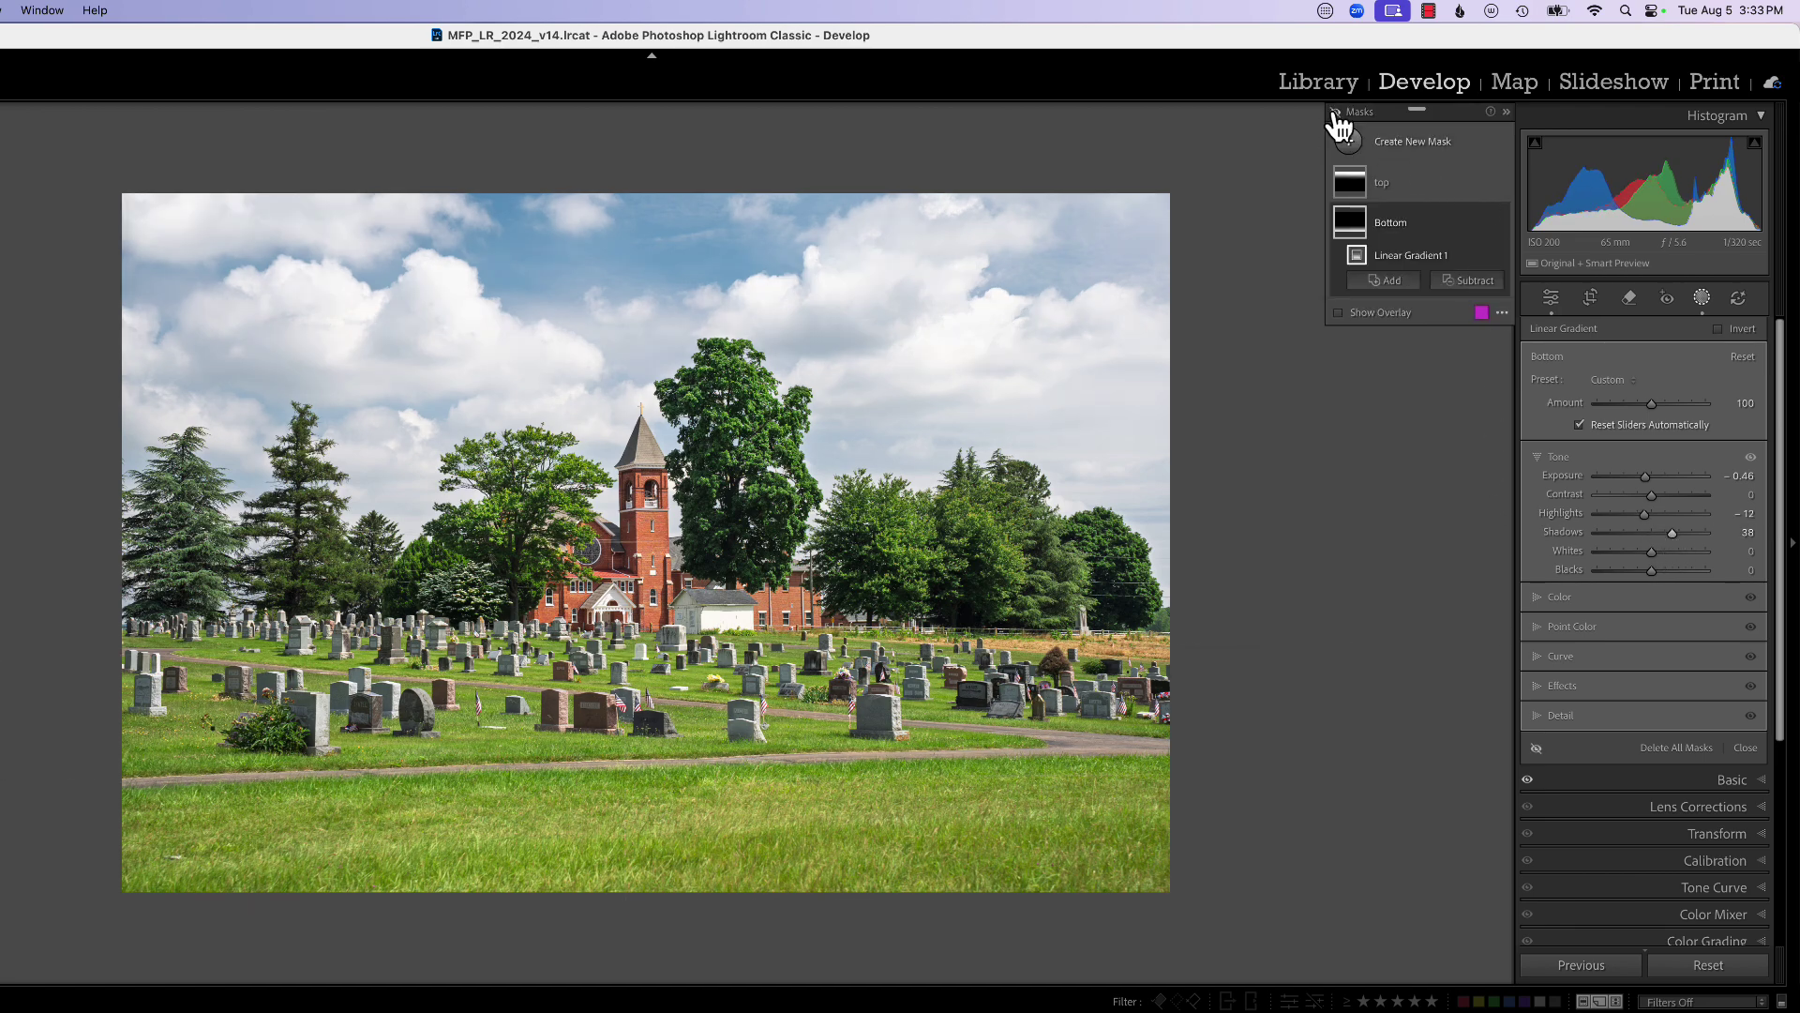
pyautogui.click(1336, 113)
pyautogui.click(1337, 113)
pyautogui.click(1337, 112)
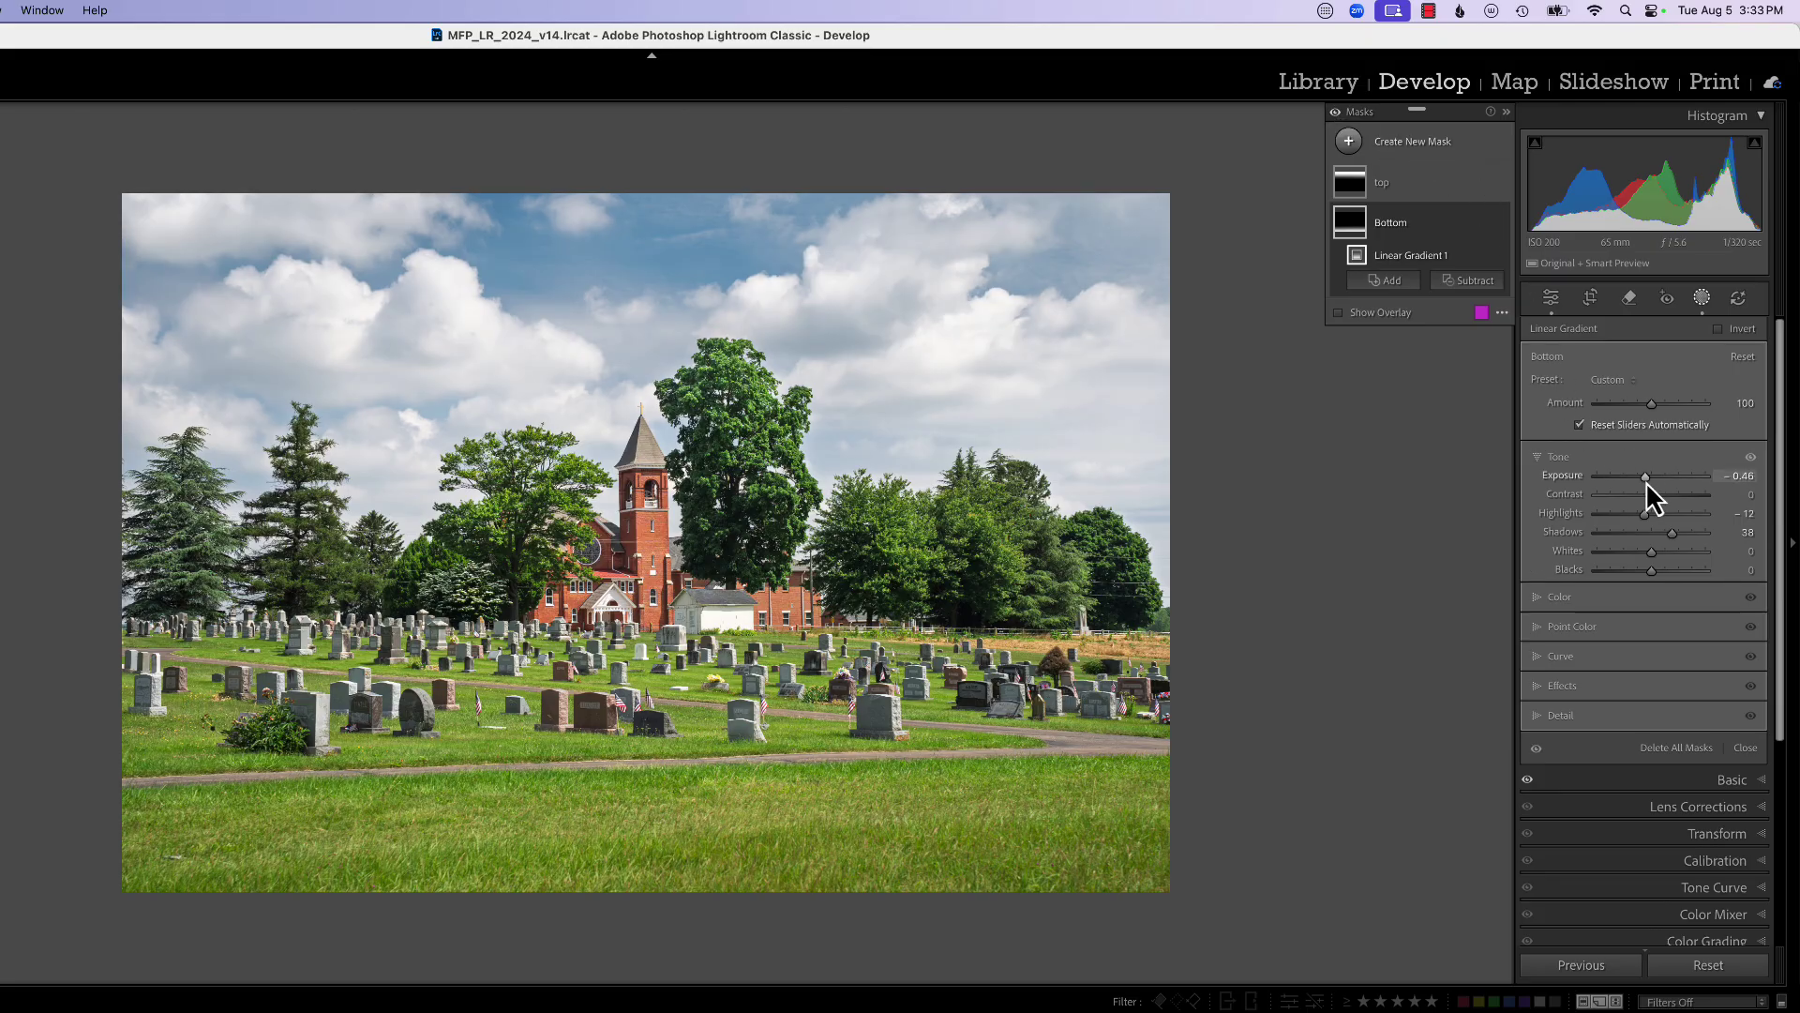
# Step: Darken both edge gradients by setting Exposure to -0.26 on the top mask and -0.78 on the Bottom mask
pyautogui.click(1389, 185)
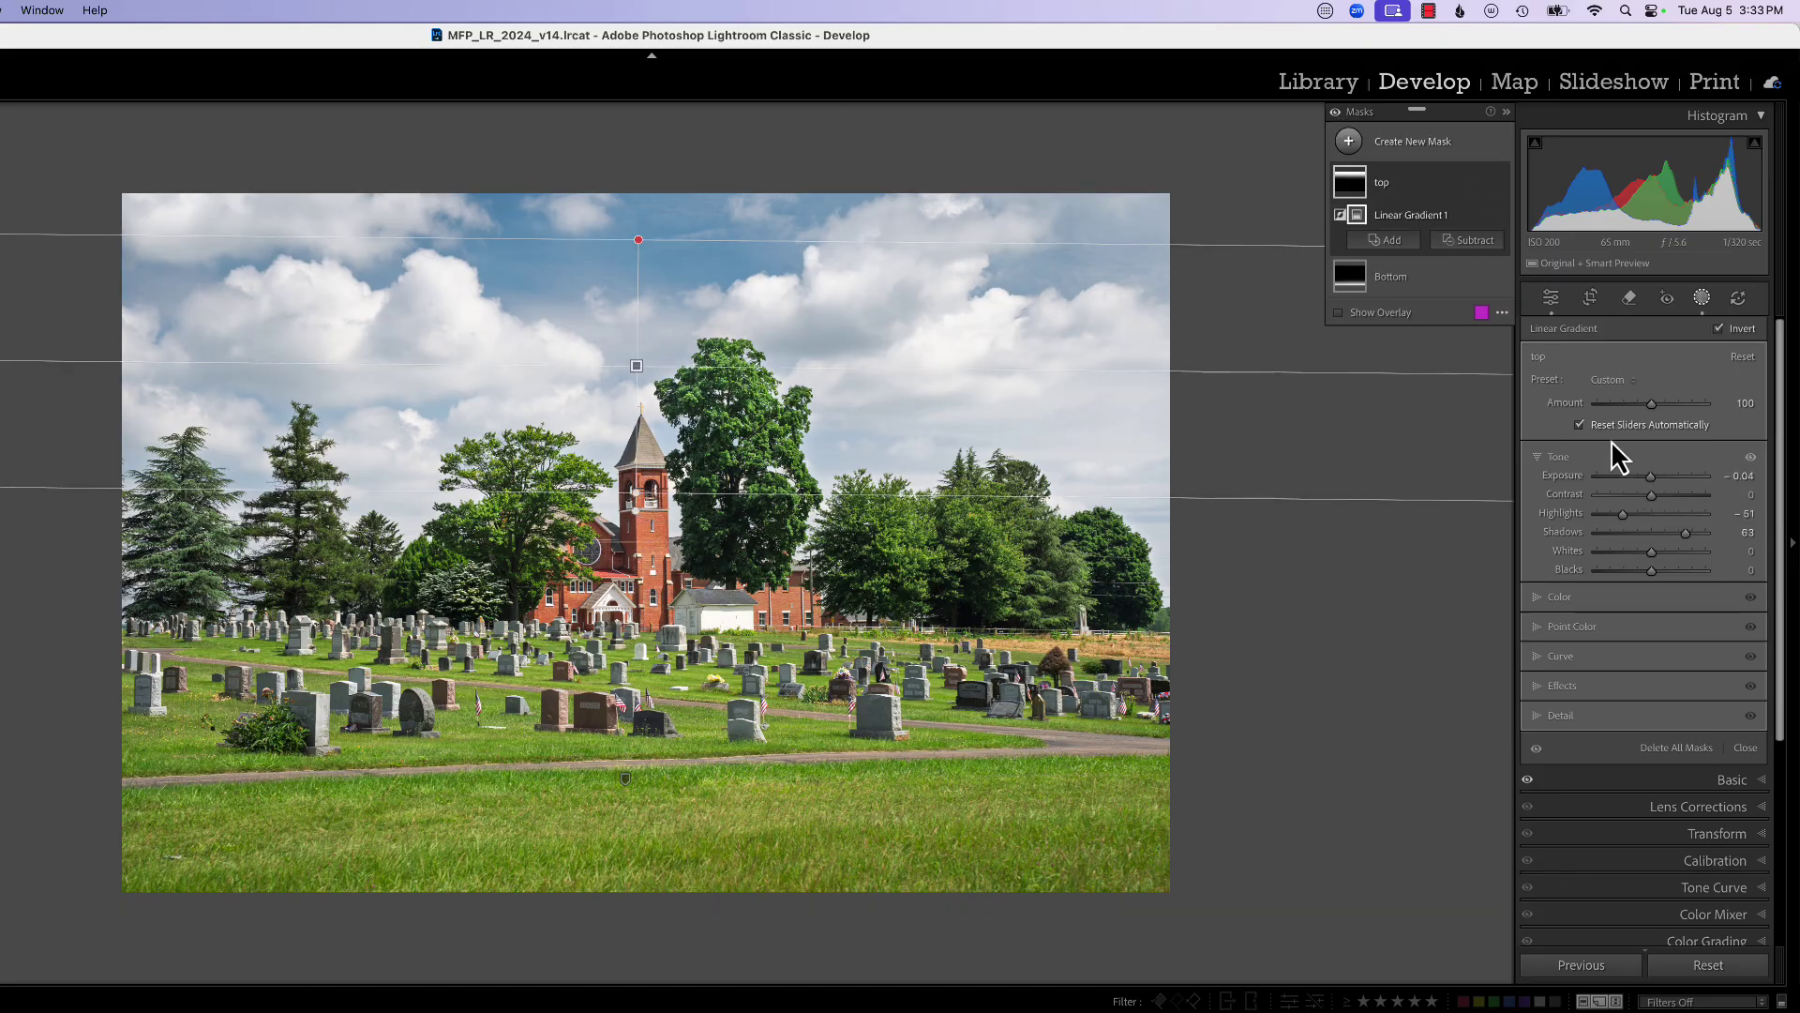
pyautogui.moveTo(1652, 478); pyautogui.dragTo(1650, 482)
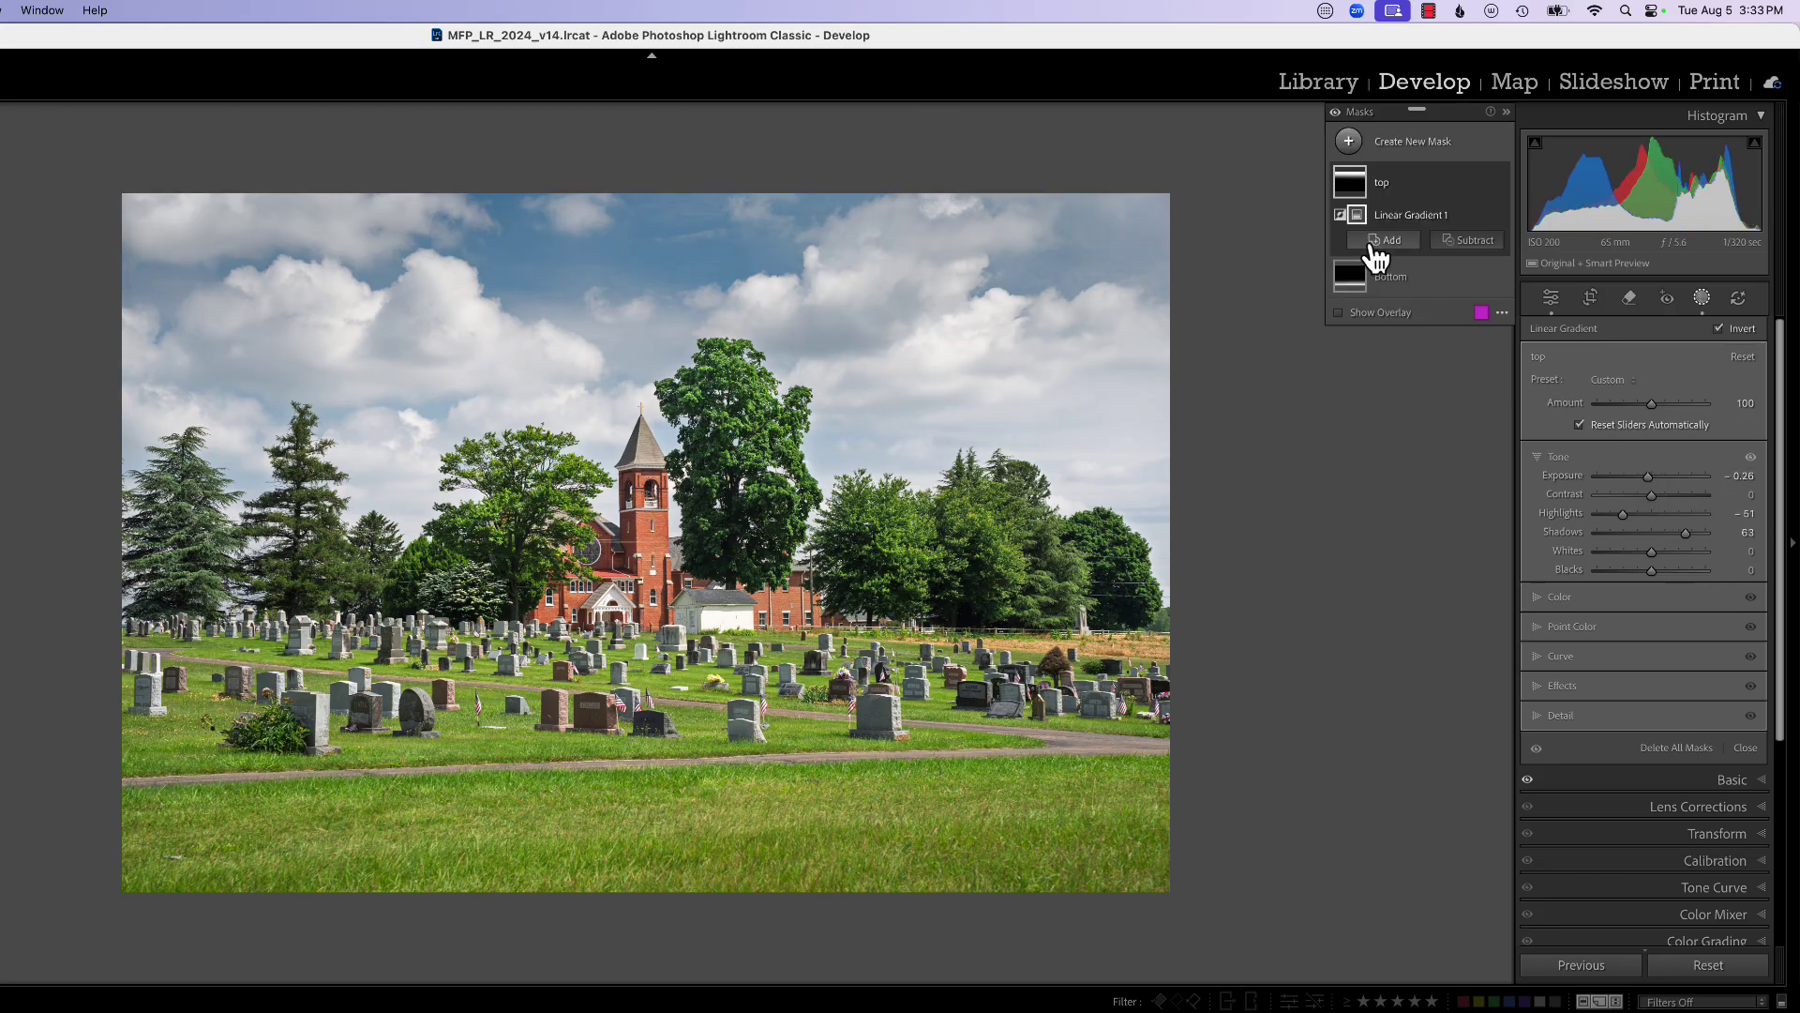
pyautogui.click(1373, 277)
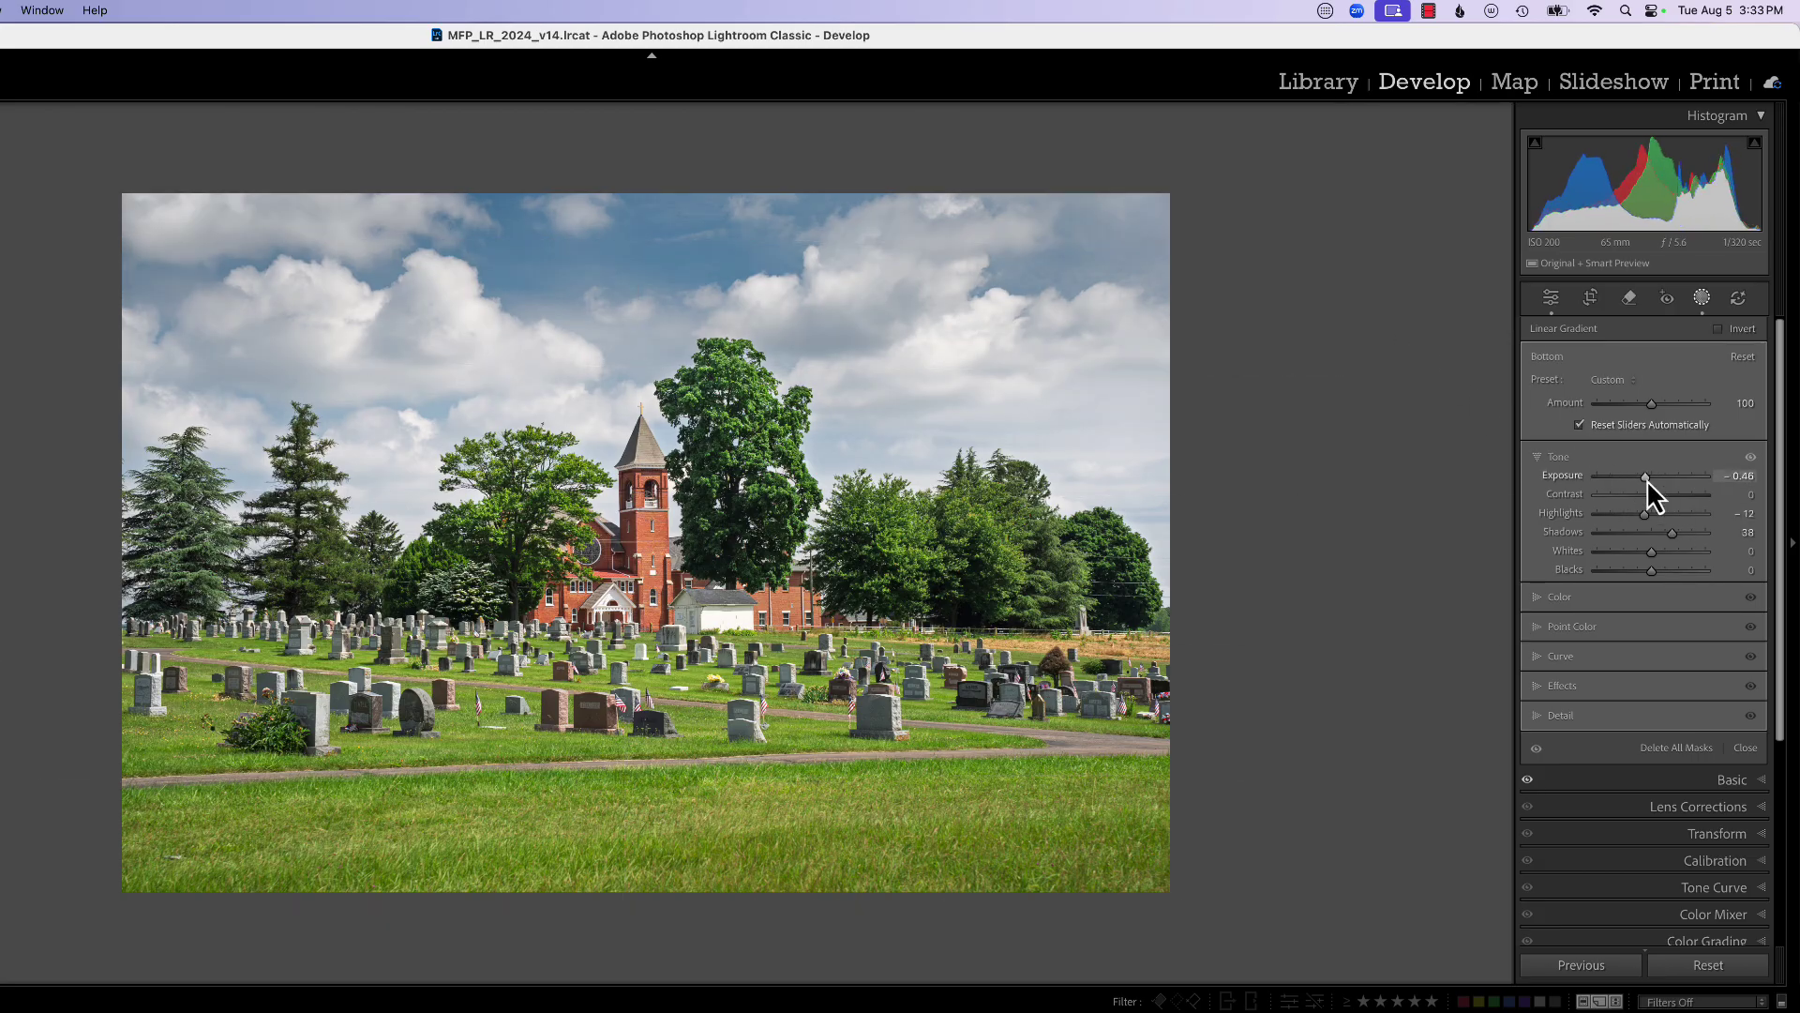
pyautogui.moveTo(1647, 480); pyautogui.dragTo(1641, 481)
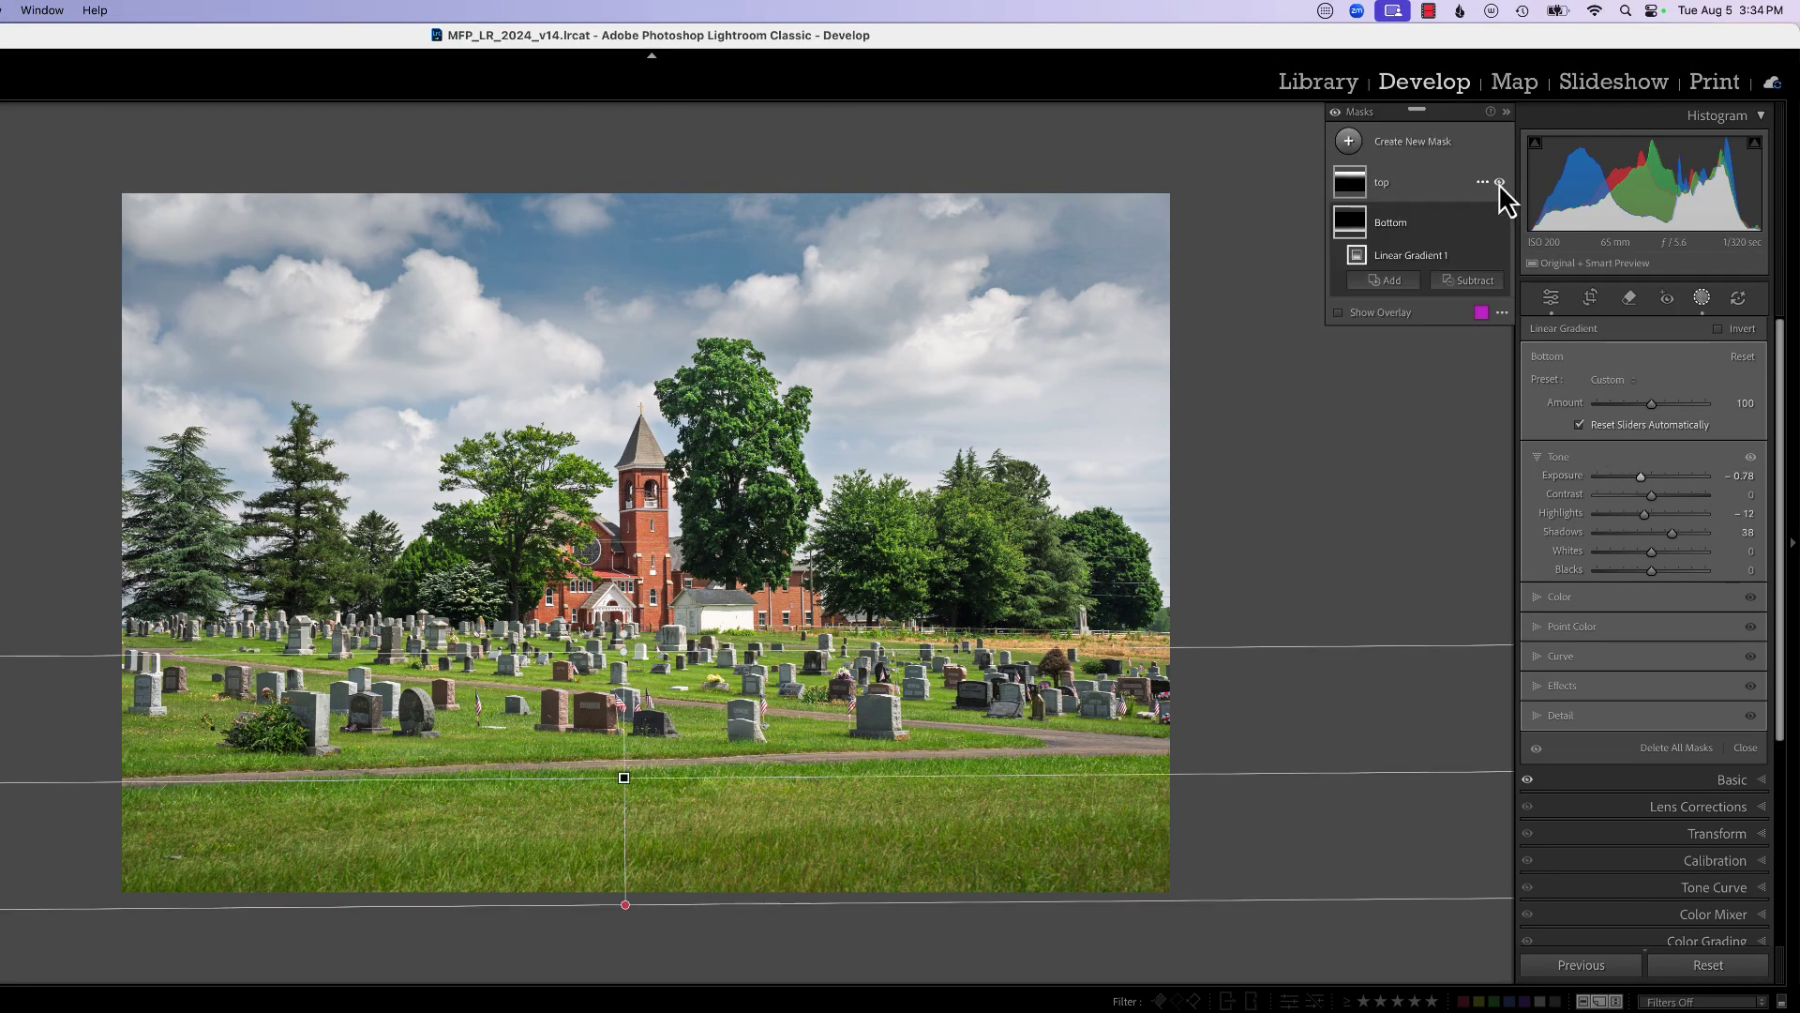
# Step: Toggle the top mask's visibility and all masks together to compare the churchyard photo before and after the darker edges
pyautogui.click(1500, 183)
pyautogui.click(1500, 182)
pyautogui.click(1335, 113)
pyautogui.click(1335, 112)
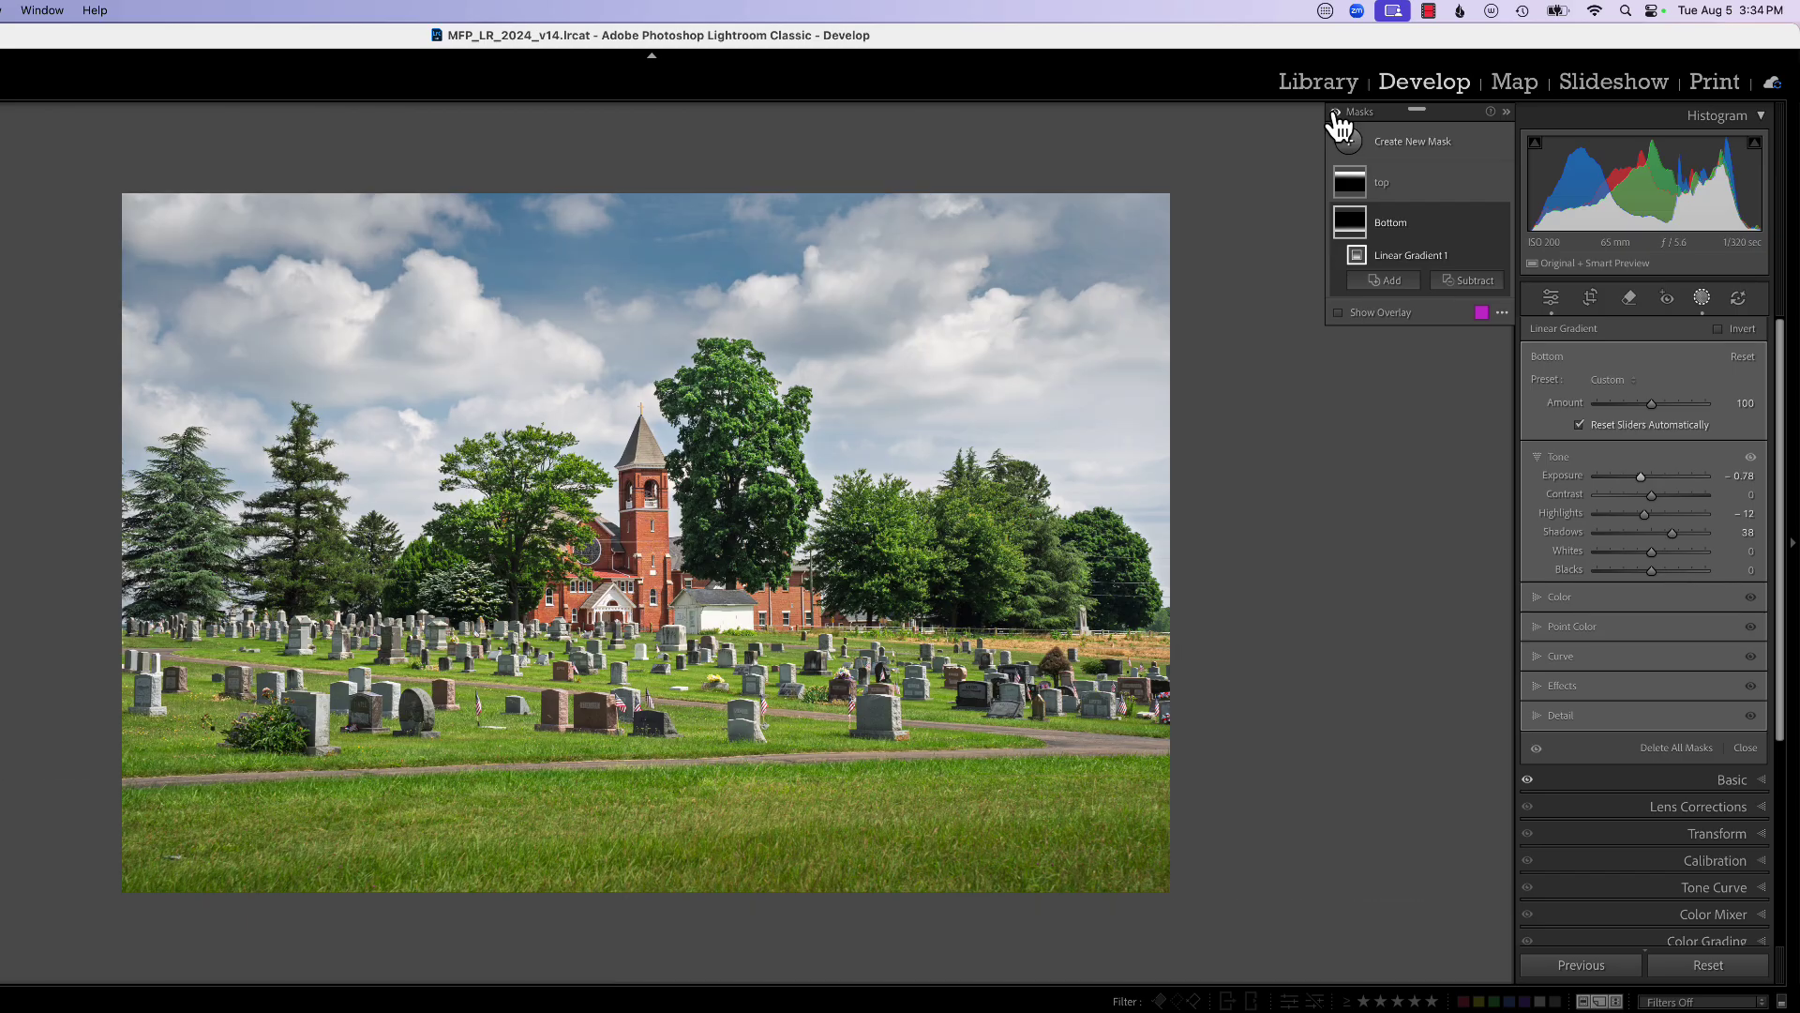
pyautogui.click(1335, 112)
pyautogui.click(1335, 112)
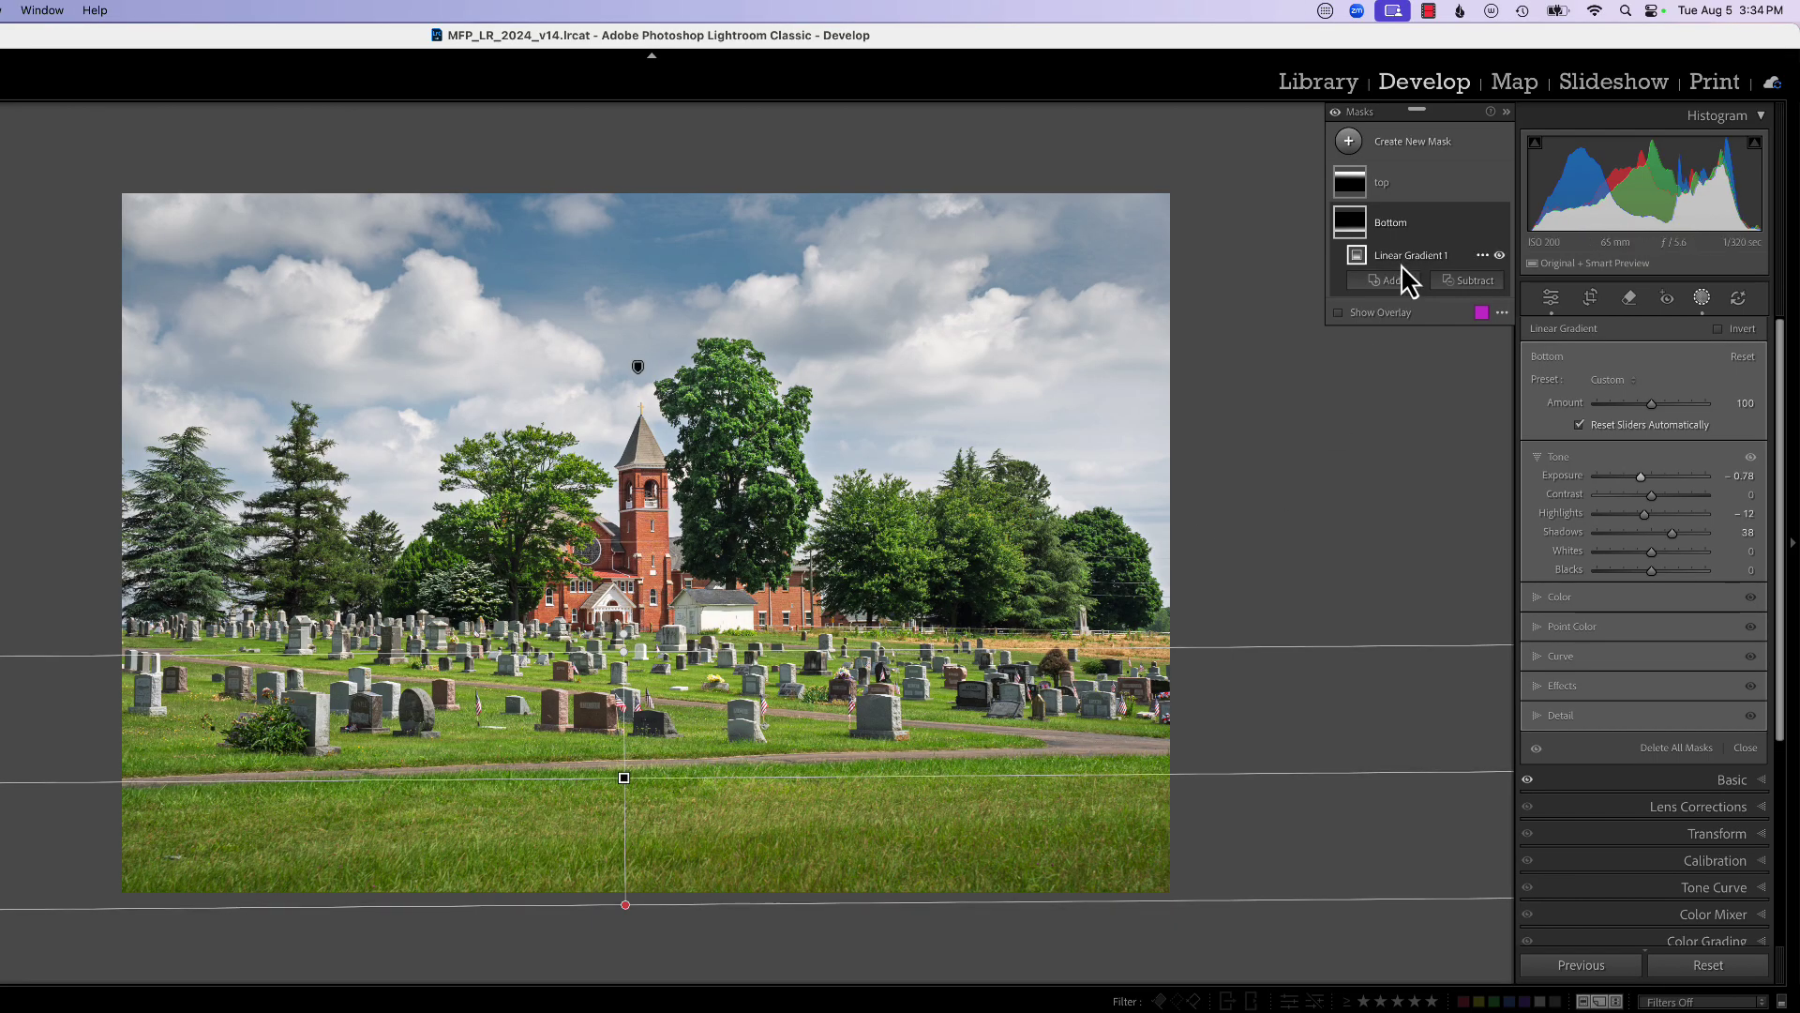
# Step: Add a wide radial gradient mask over the church and trees with Feather 100, Exposure 0.45, Highlights -7 and Shadows 20
pyautogui.click(1366, 150)
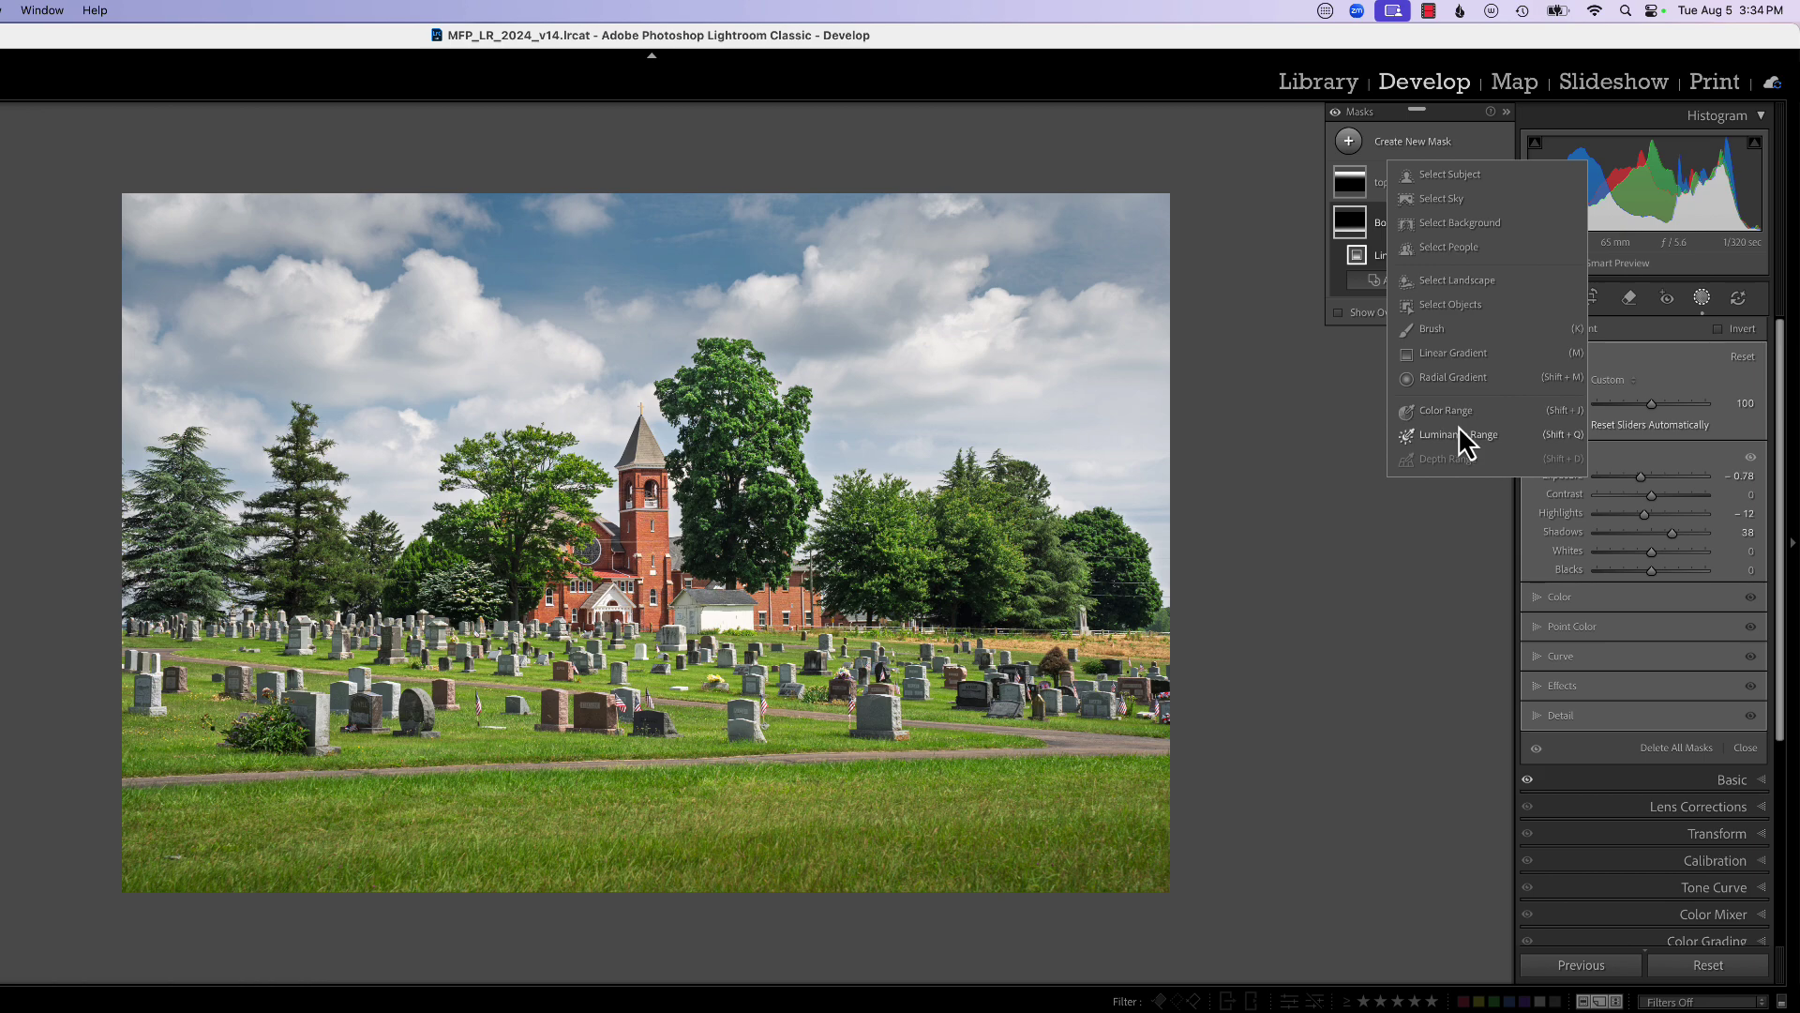
pyautogui.click(1447, 377)
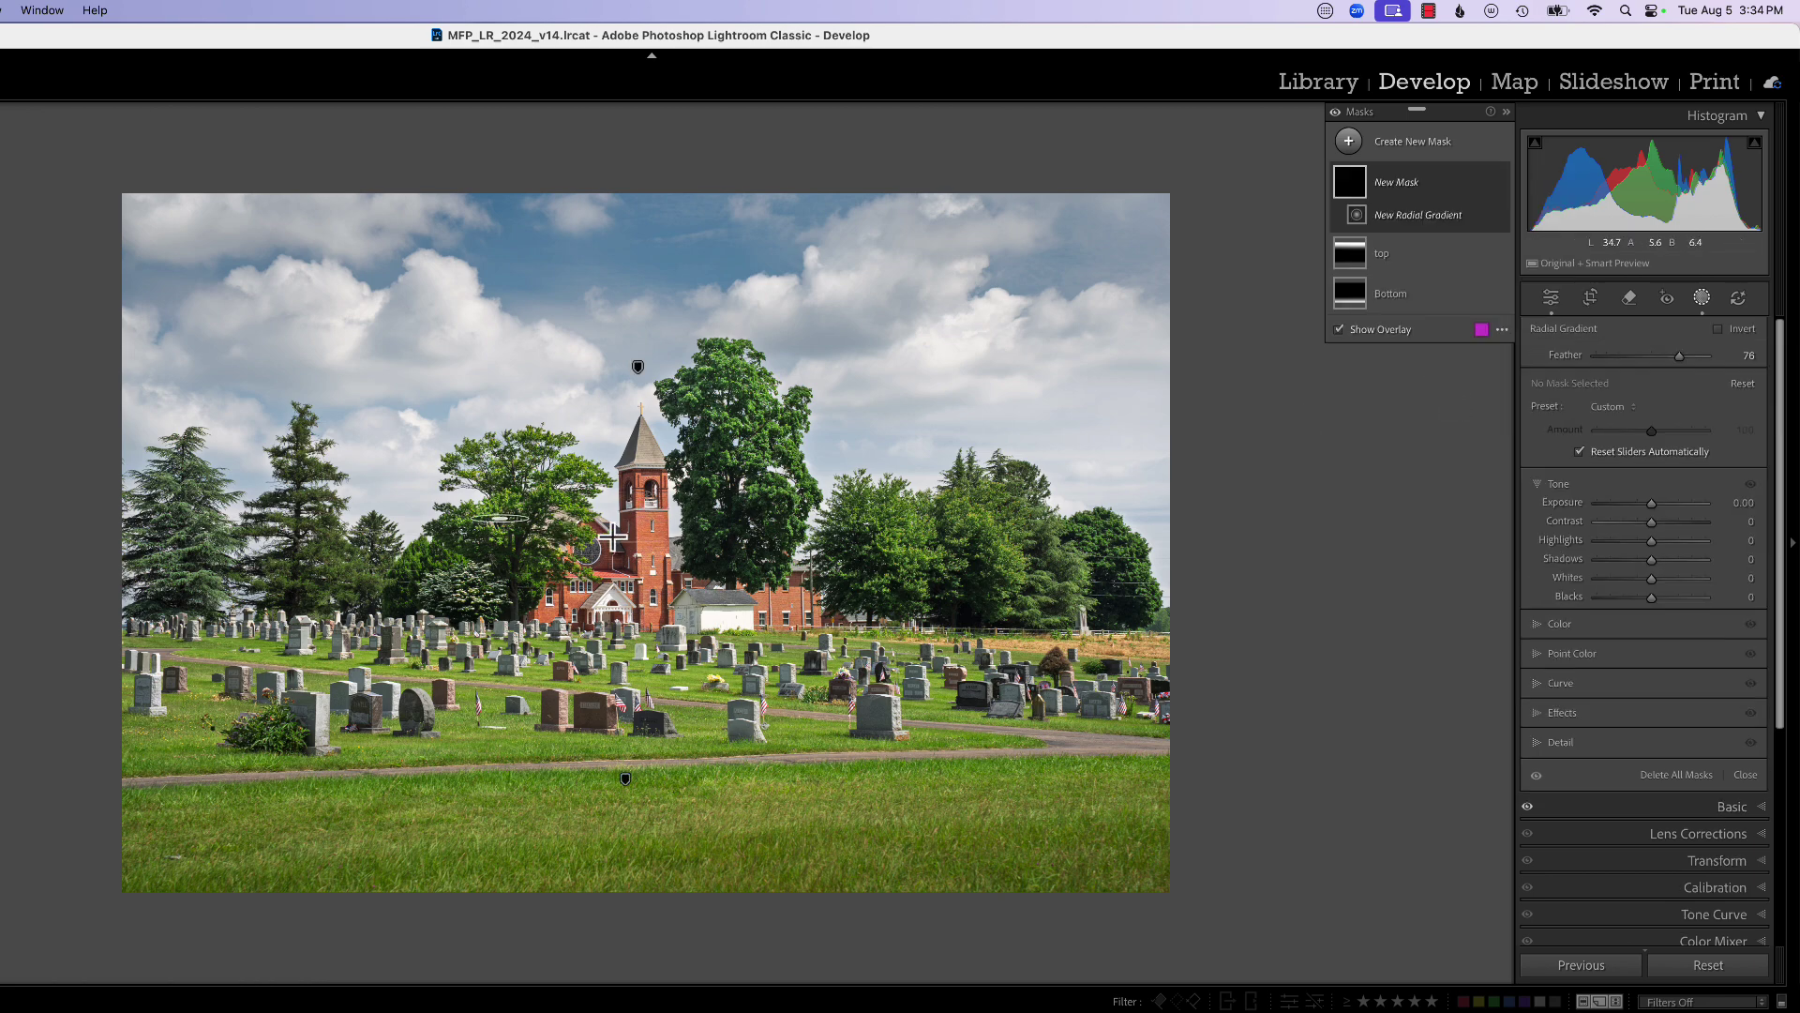
pyautogui.moveTo(589, 548); pyautogui.dragTo(1146, 633)
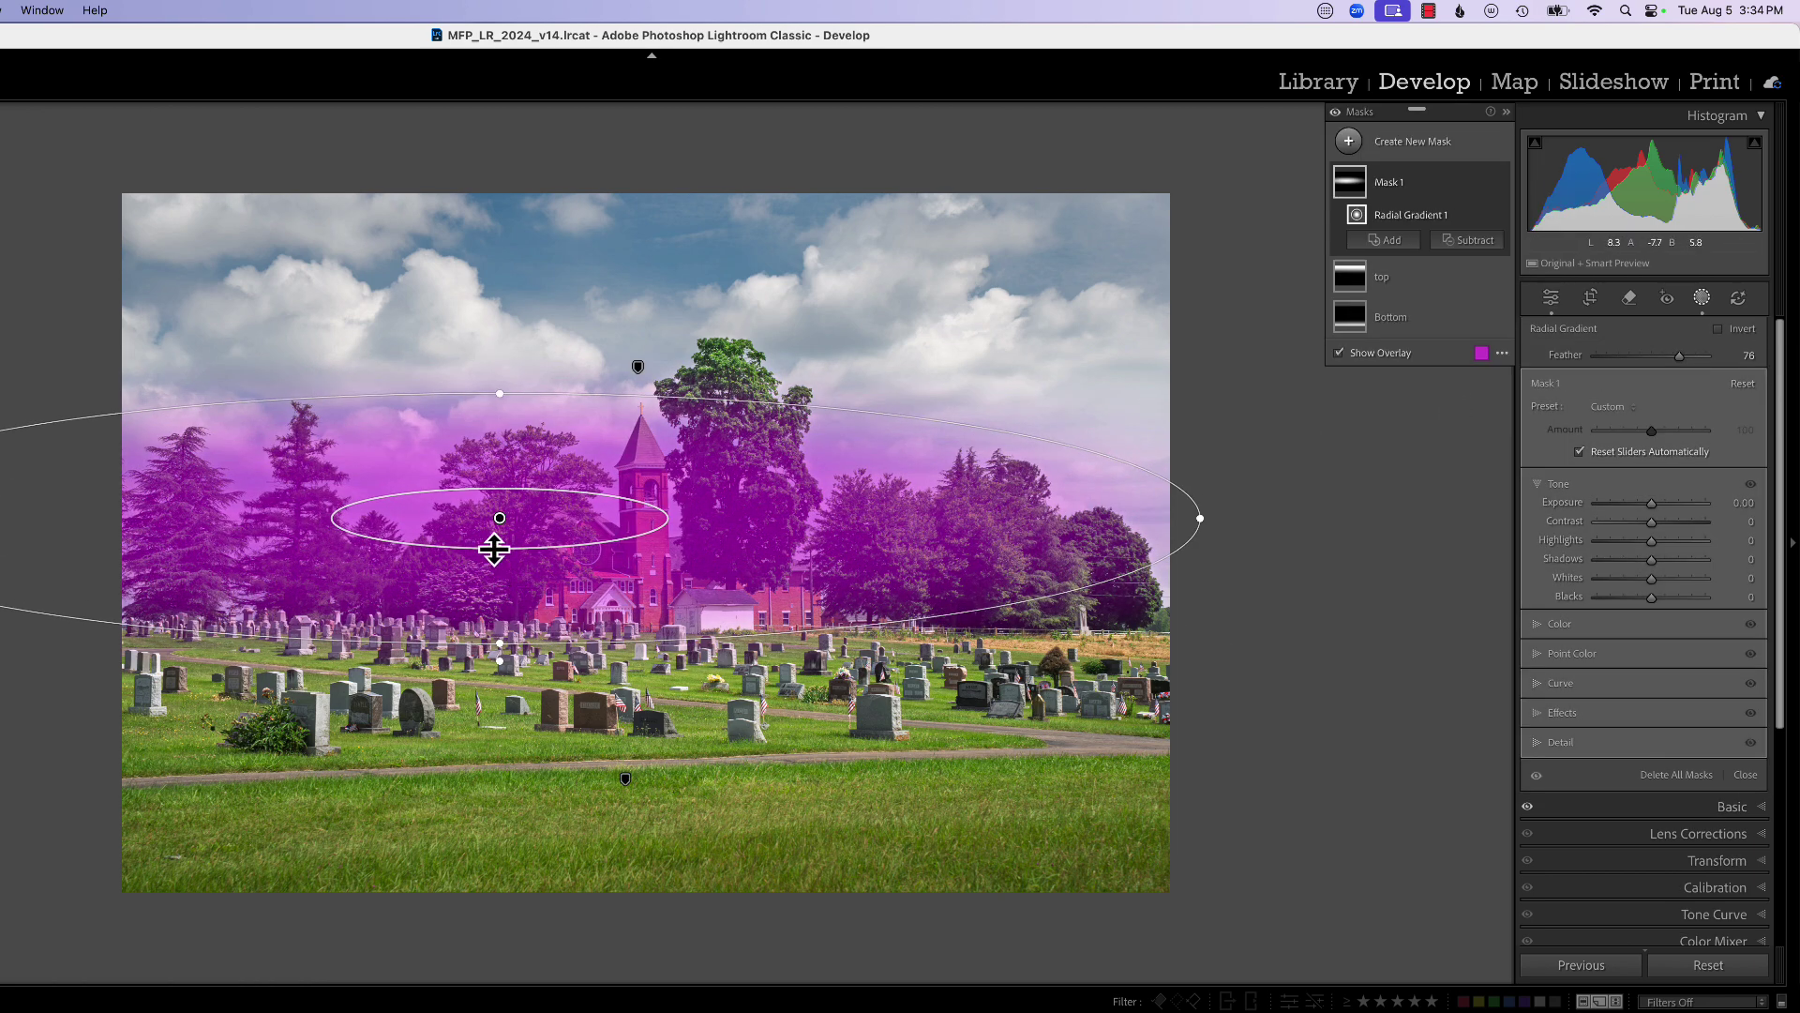
pyautogui.moveTo(559, 526); pyautogui.dragTo(633, 526)
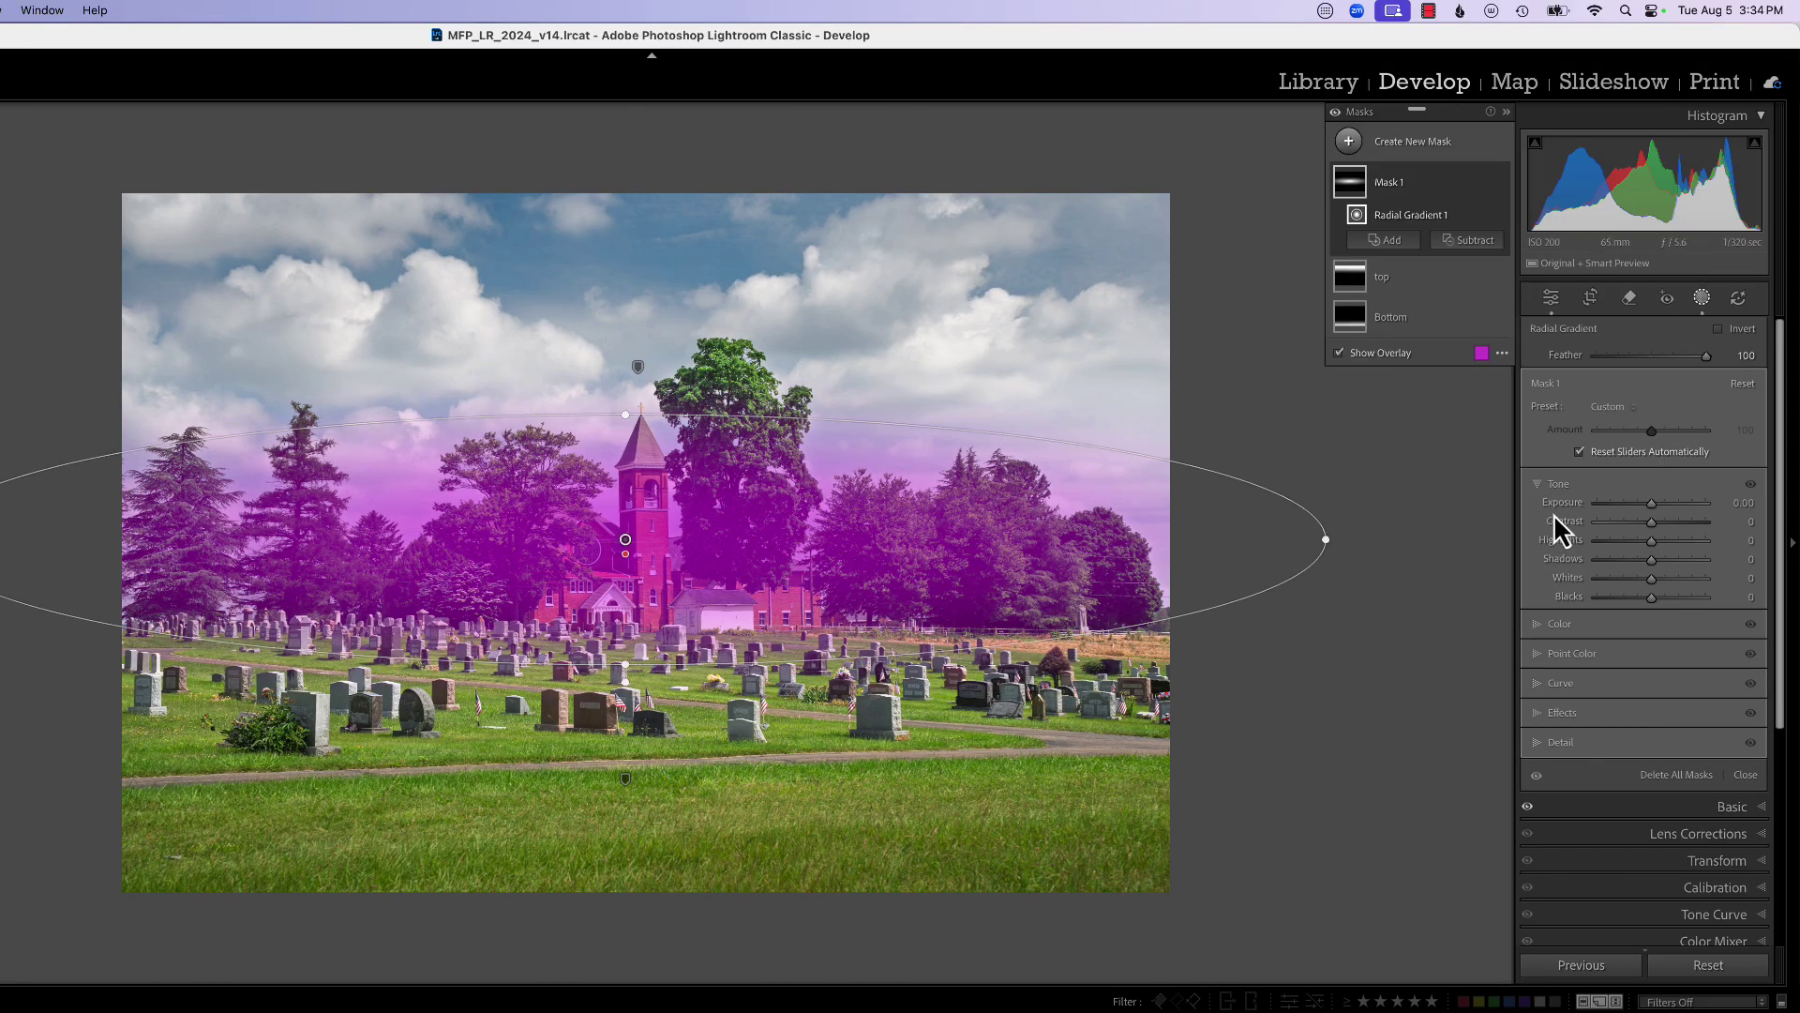
pyautogui.moveTo(1651, 508); pyautogui.dragTo(1664, 565)
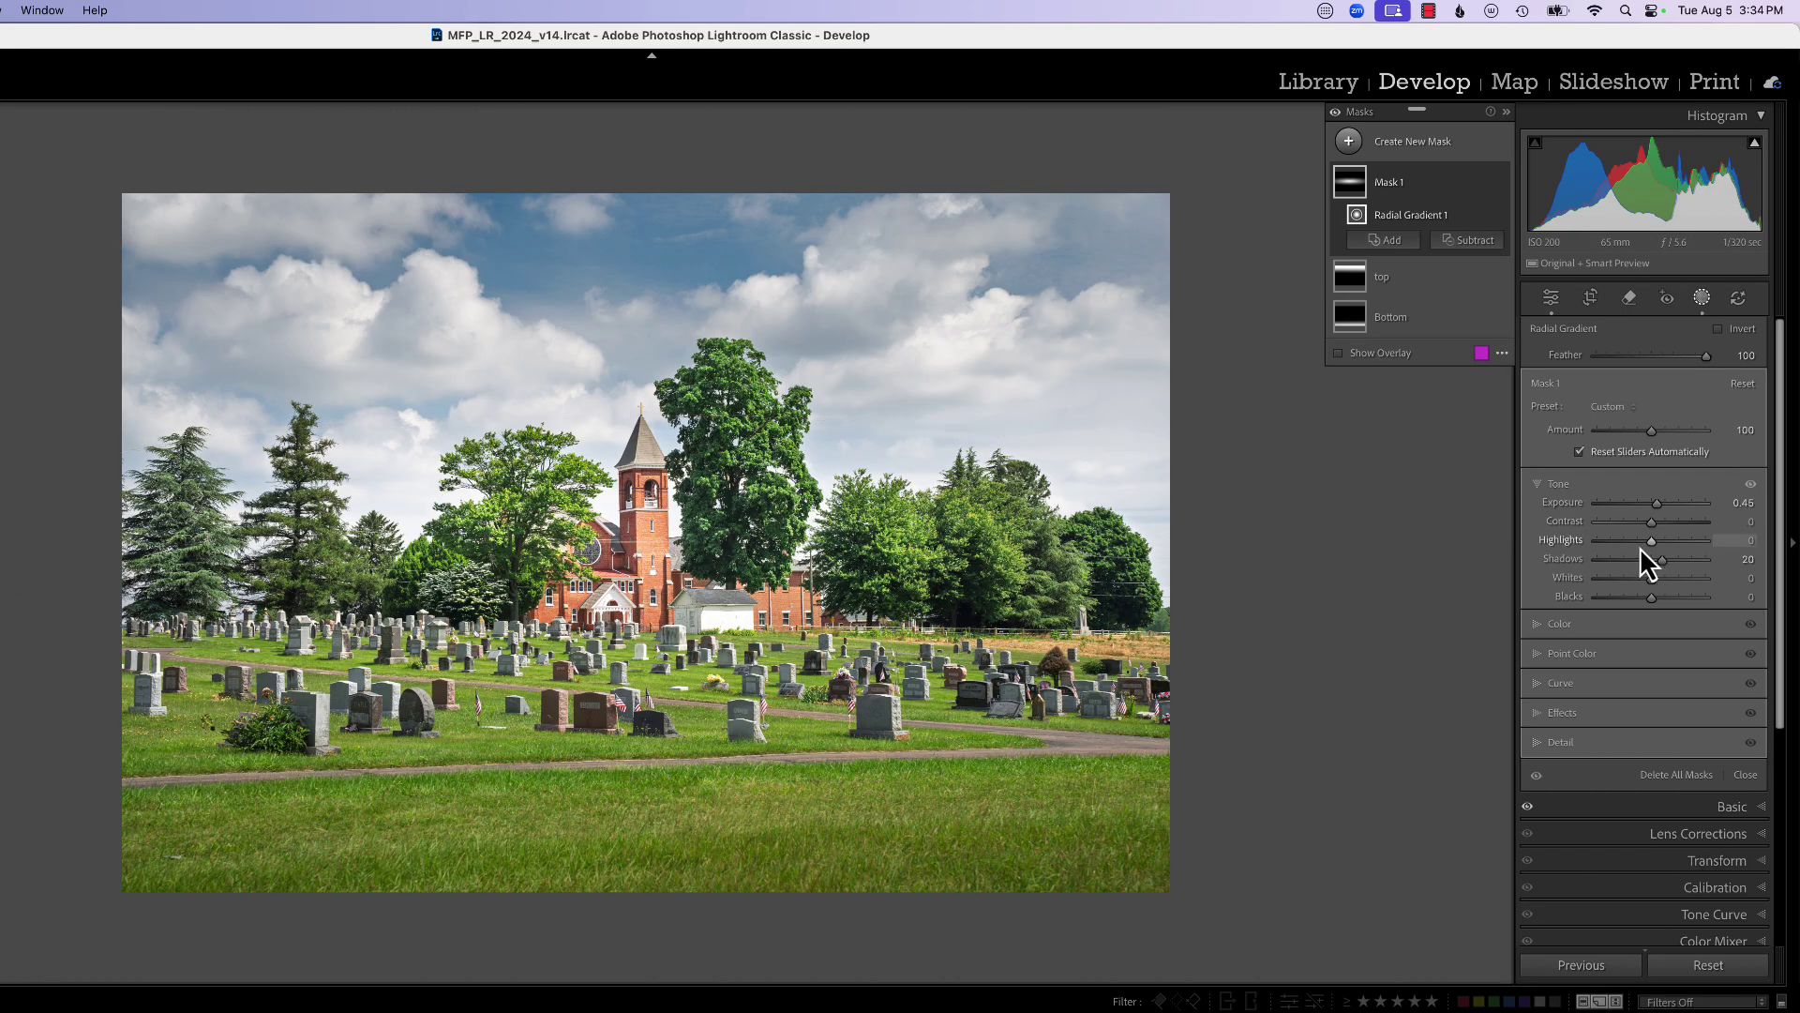
pyautogui.moveTo(1648, 542); pyautogui.dragTo(1640, 543)
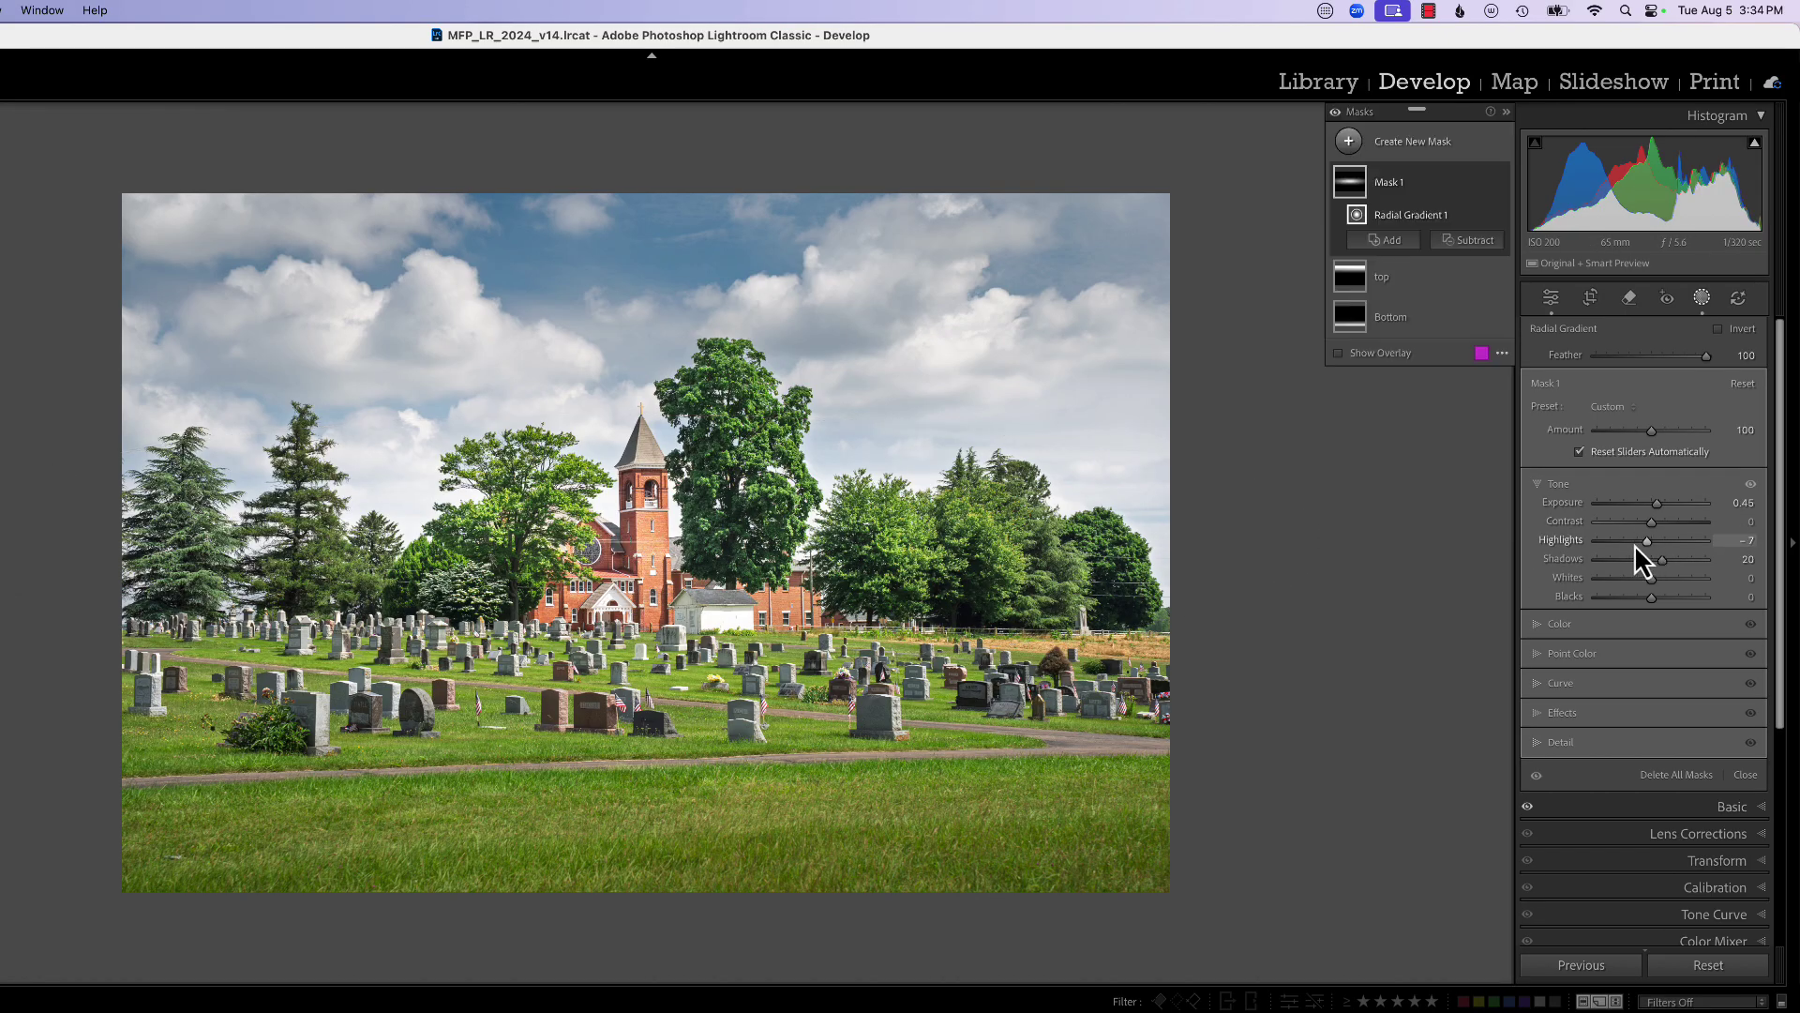
# Step: Hide and show all masks repeatedly to judge the churchyard photo with the brightened church area
pyautogui.click(1336, 112)
pyautogui.click(1336, 112)
pyautogui.click(1336, 112)
pyautogui.click(1337, 111)
# Step: Refine the church's radial mask to Exposure 0.30 and Feather 41, narrowing the ellipse, recentring it on the church and extending its upper edge
pyautogui.moveTo(1656, 504); pyautogui.dragTo(1653, 503)
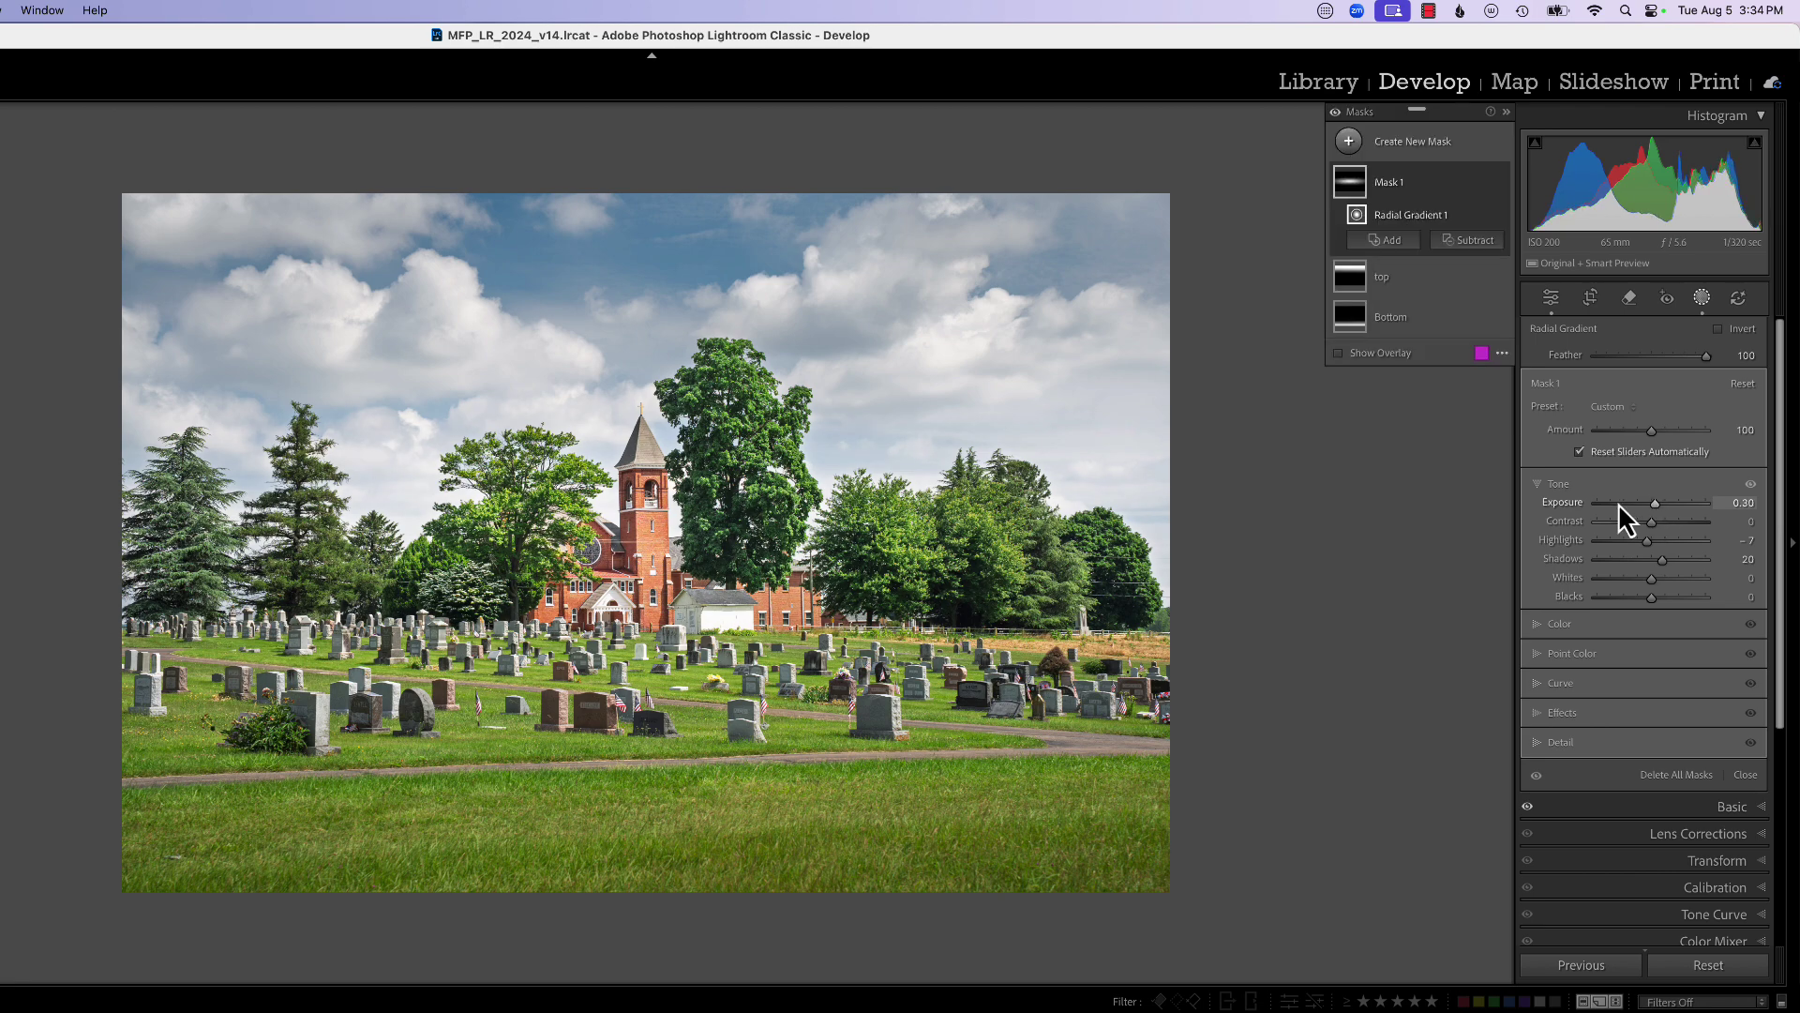
pyautogui.moveTo(1332, 542); pyautogui.dragTo(1232, 542)
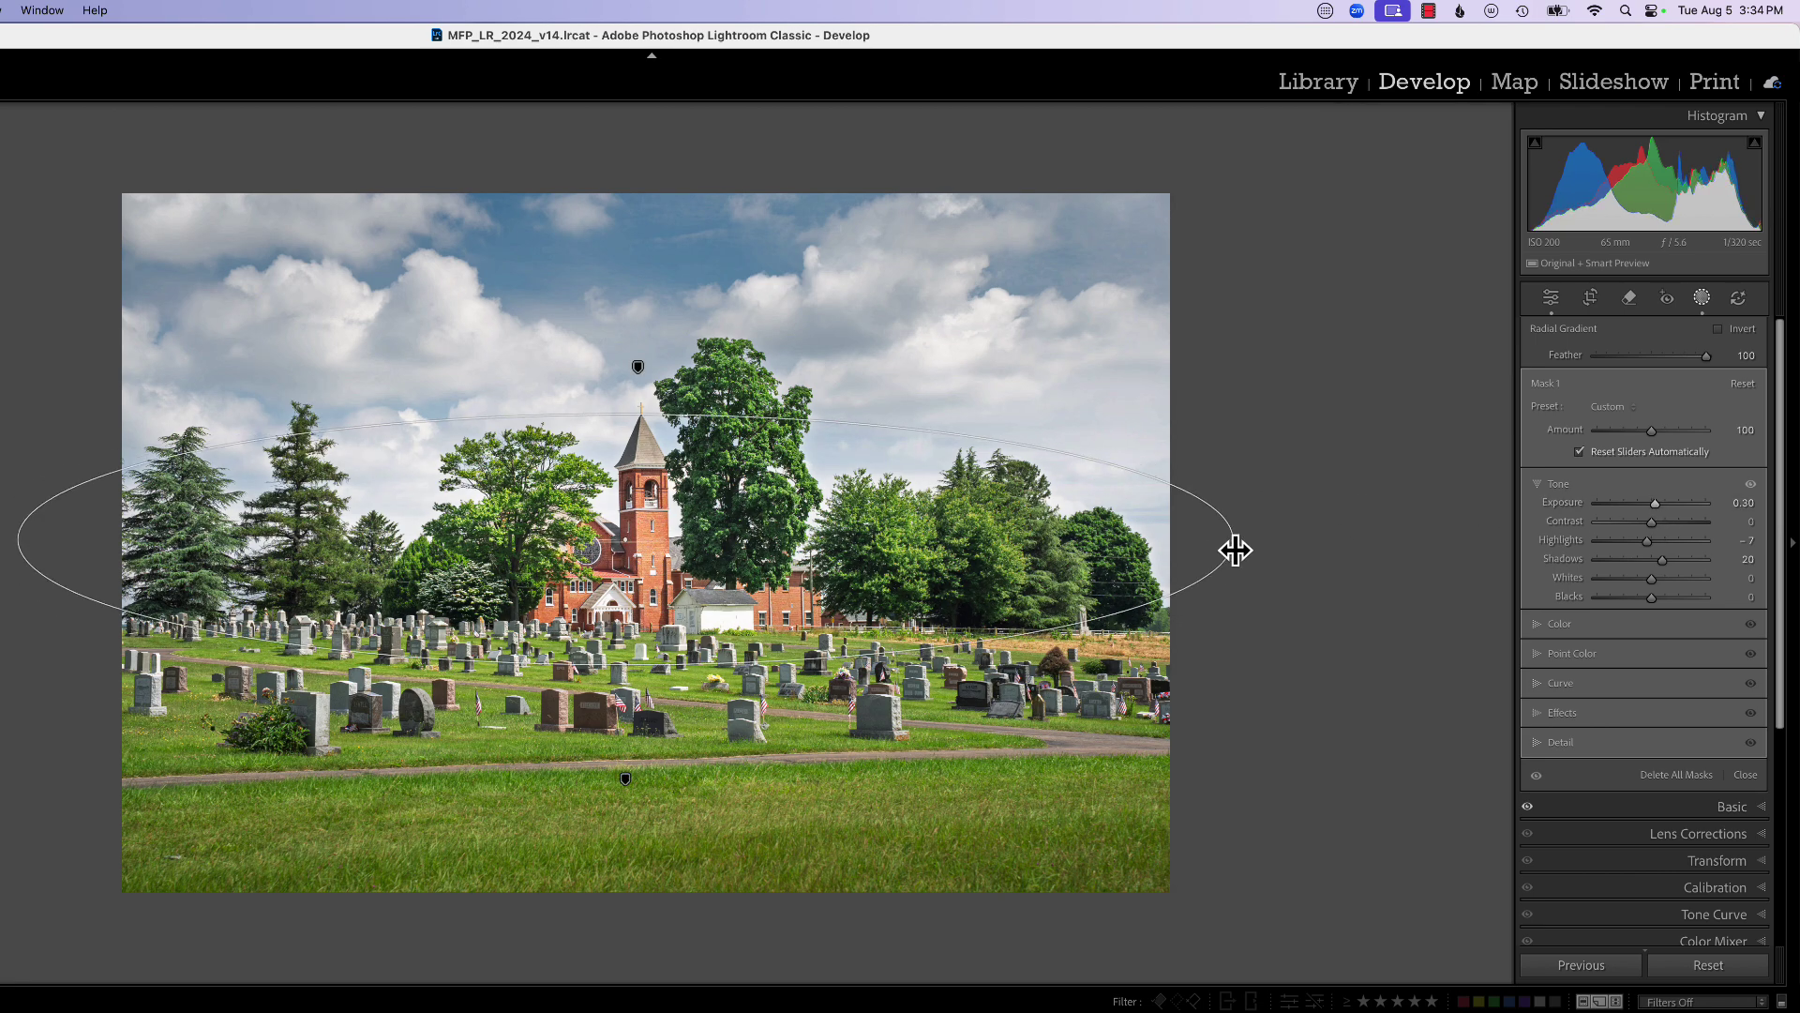
pyautogui.moveTo(624, 557); pyautogui.dragTo(694, 633)
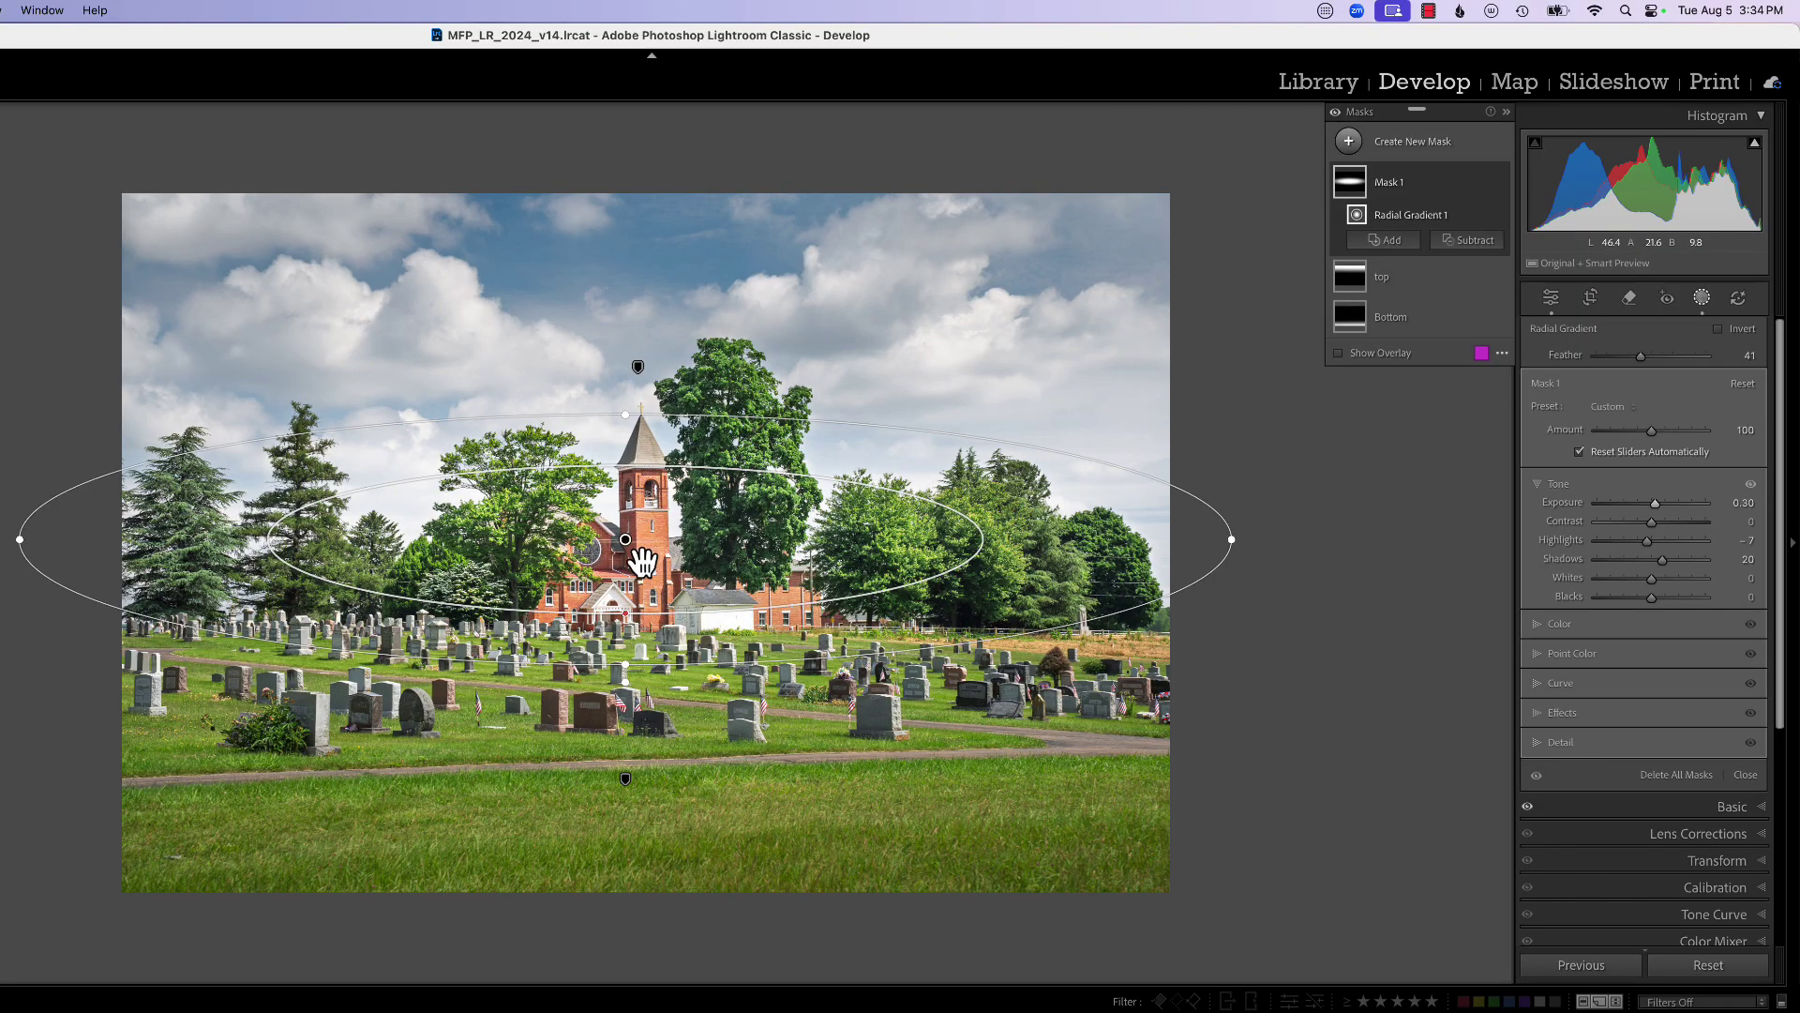
pyautogui.moveTo(631, 550)
pyautogui.mouseDown()
pyautogui.moveTo(670, 550)
pyautogui.moveTo(661, 576)
pyautogui.moveTo(597, 526)
pyautogui.moveTo(785, 554)
pyautogui.moveTo(617, 593)
pyautogui.moveTo(661, 559)
pyautogui.mouseUp()
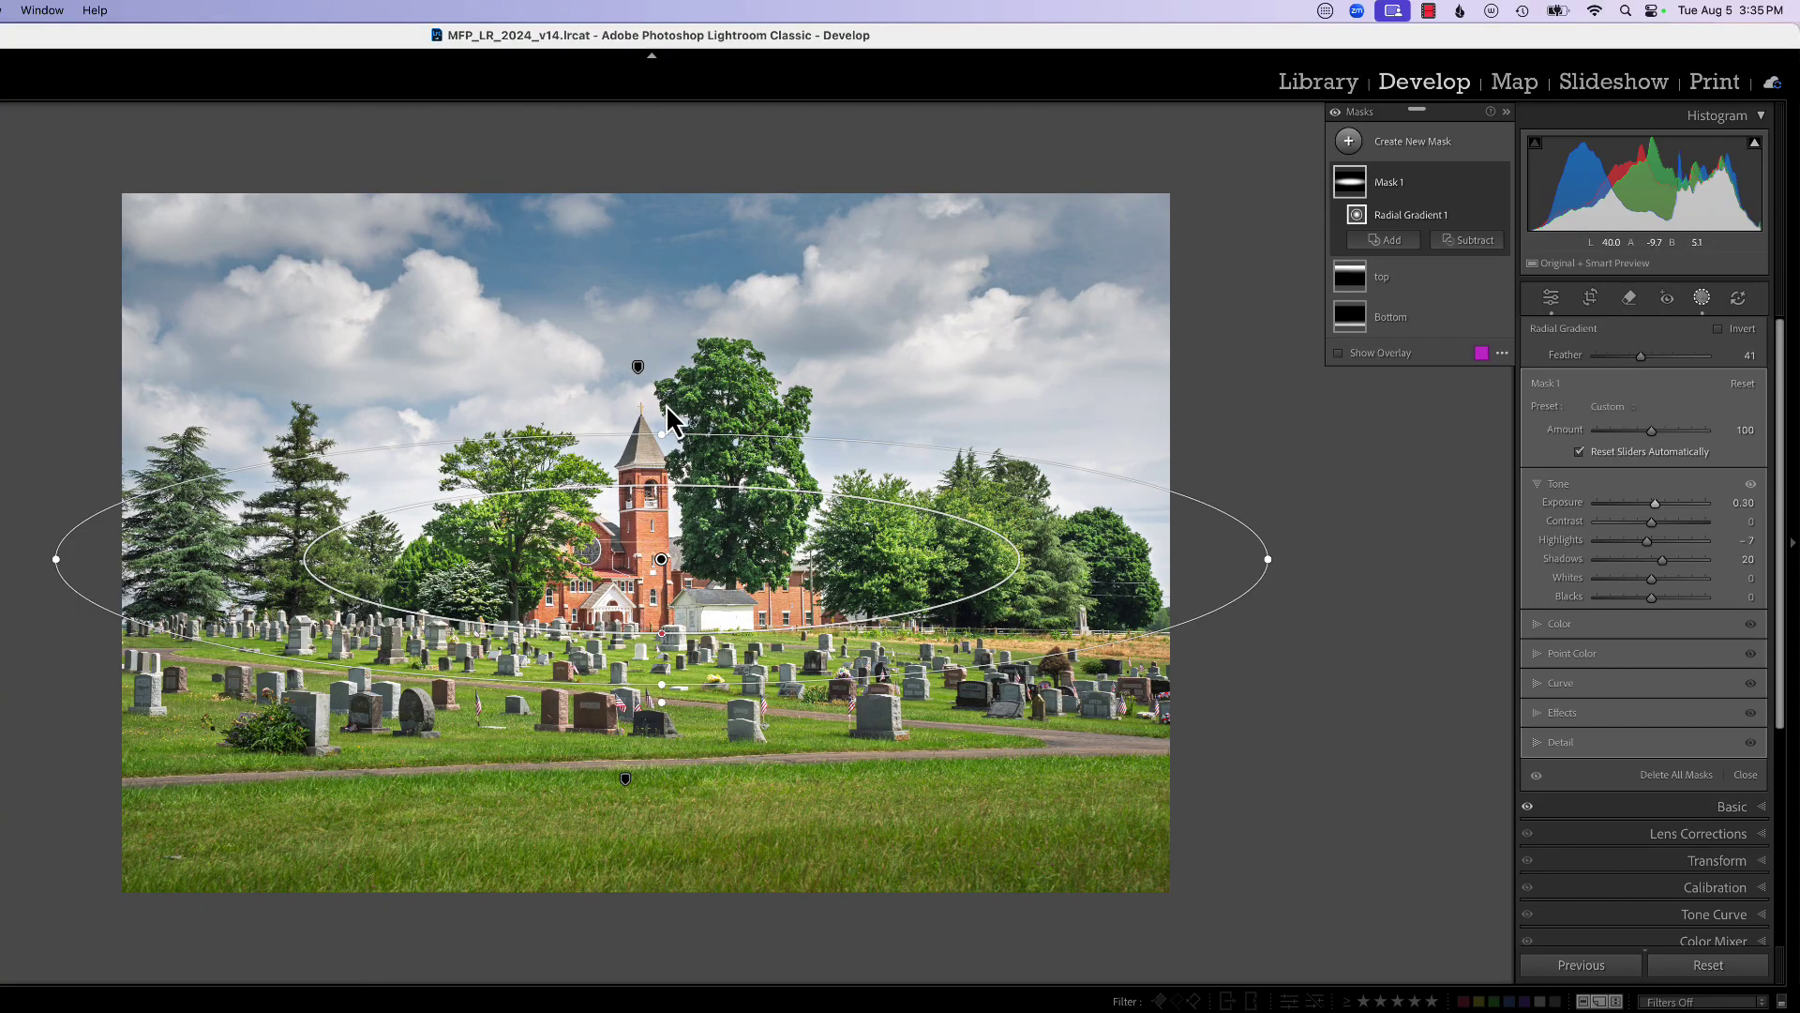
pyautogui.press('alt')
pyautogui.moveTo(659, 435); pyautogui.dragTo(661, 392)
# Step: Toggle the mask pins and gradient guidelines off, and hide and show all masks to compare the churchyard photo before and after
pyautogui.press('h')
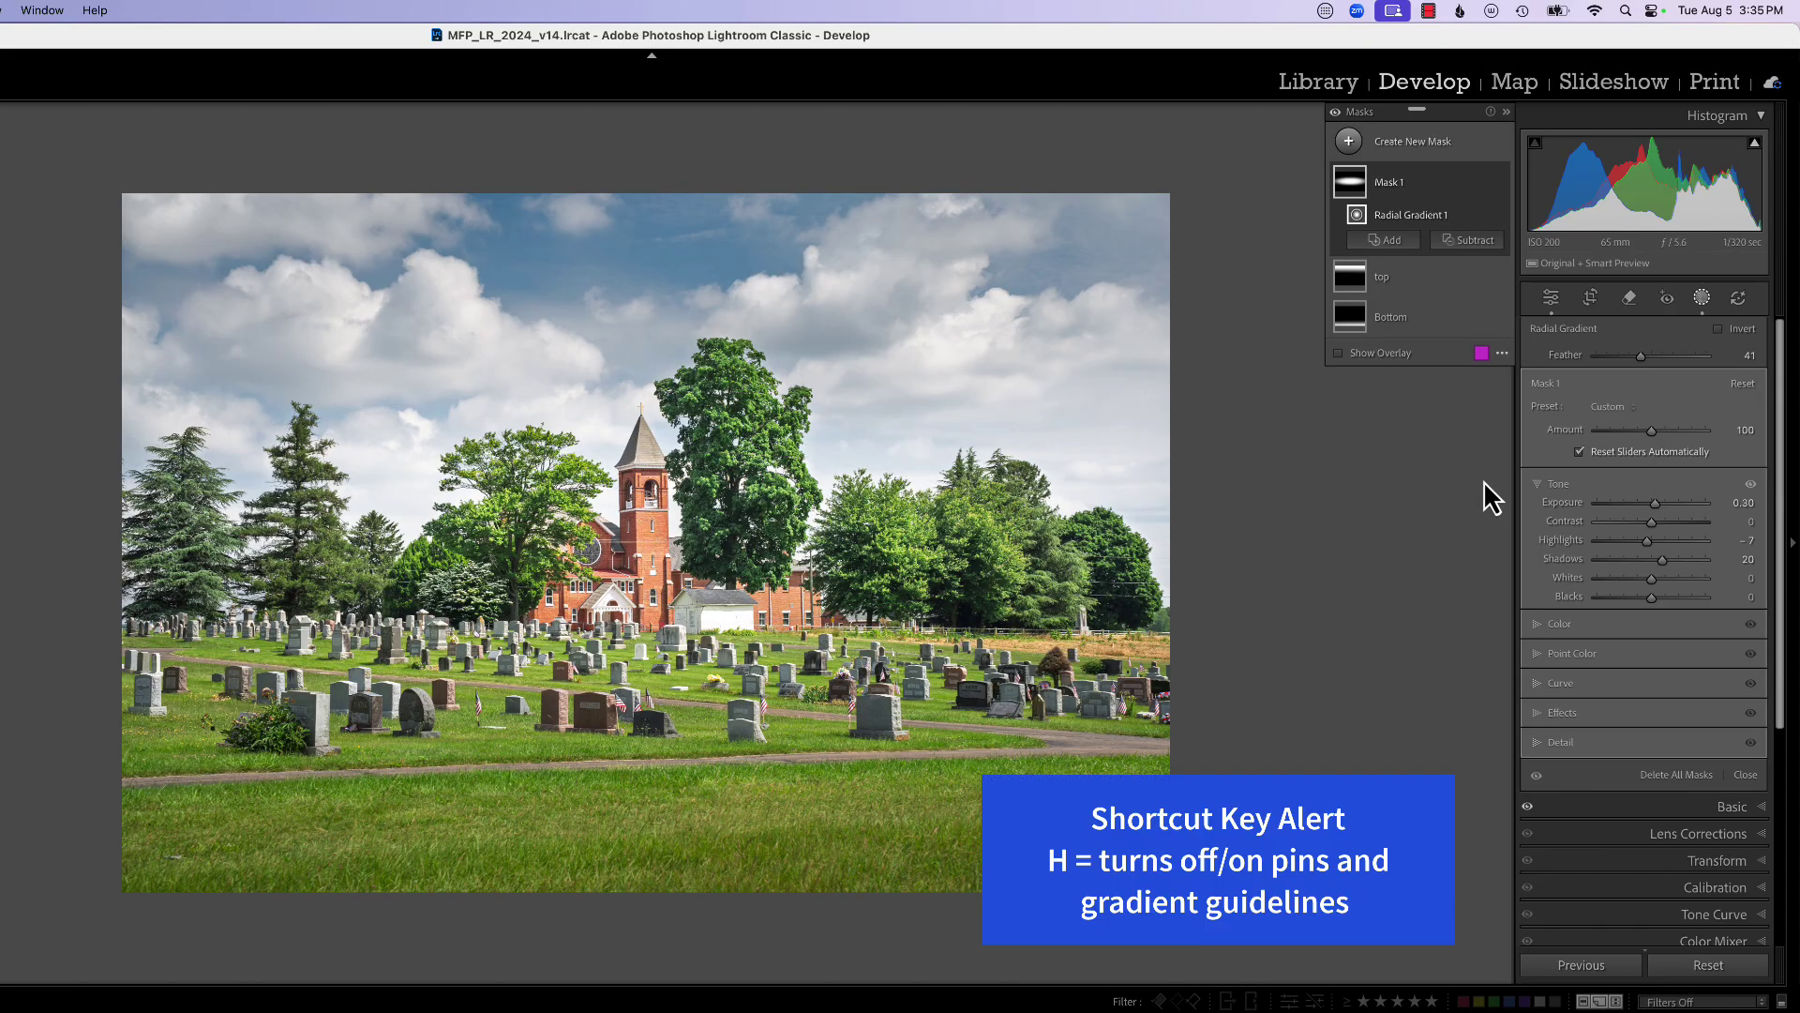
pyautogui.press('h')
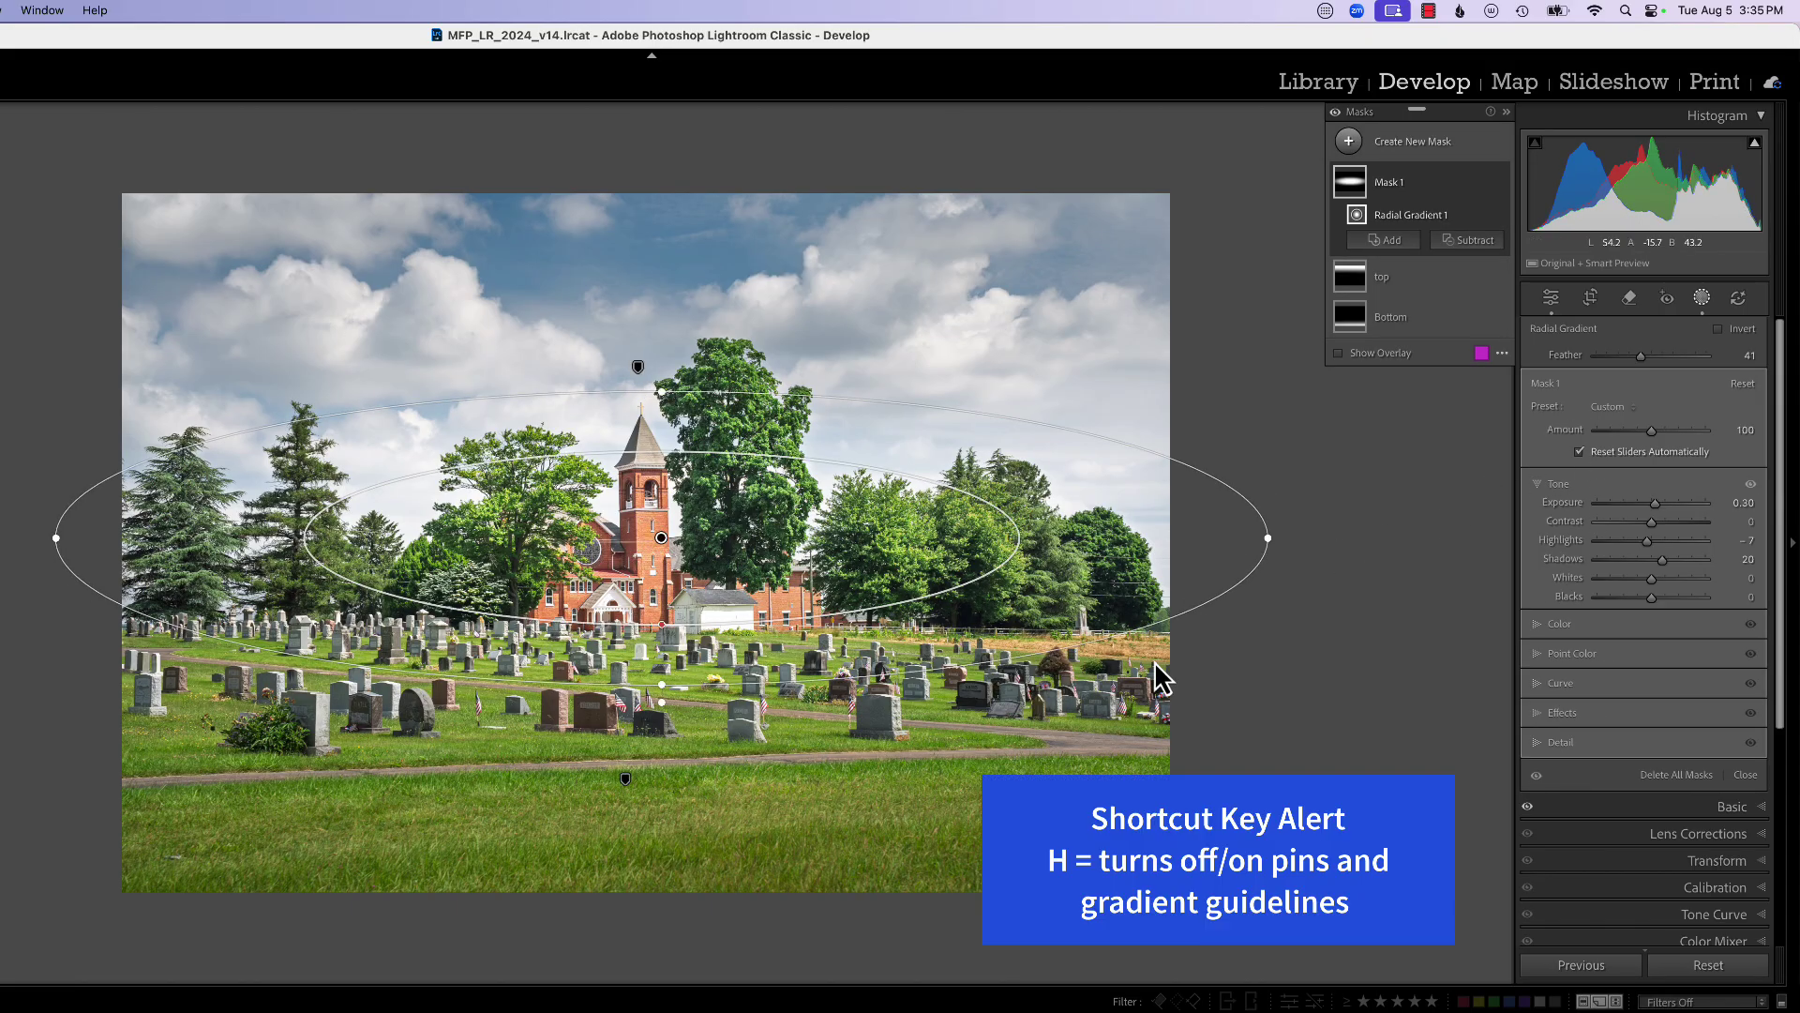
pyautogui.press('h')
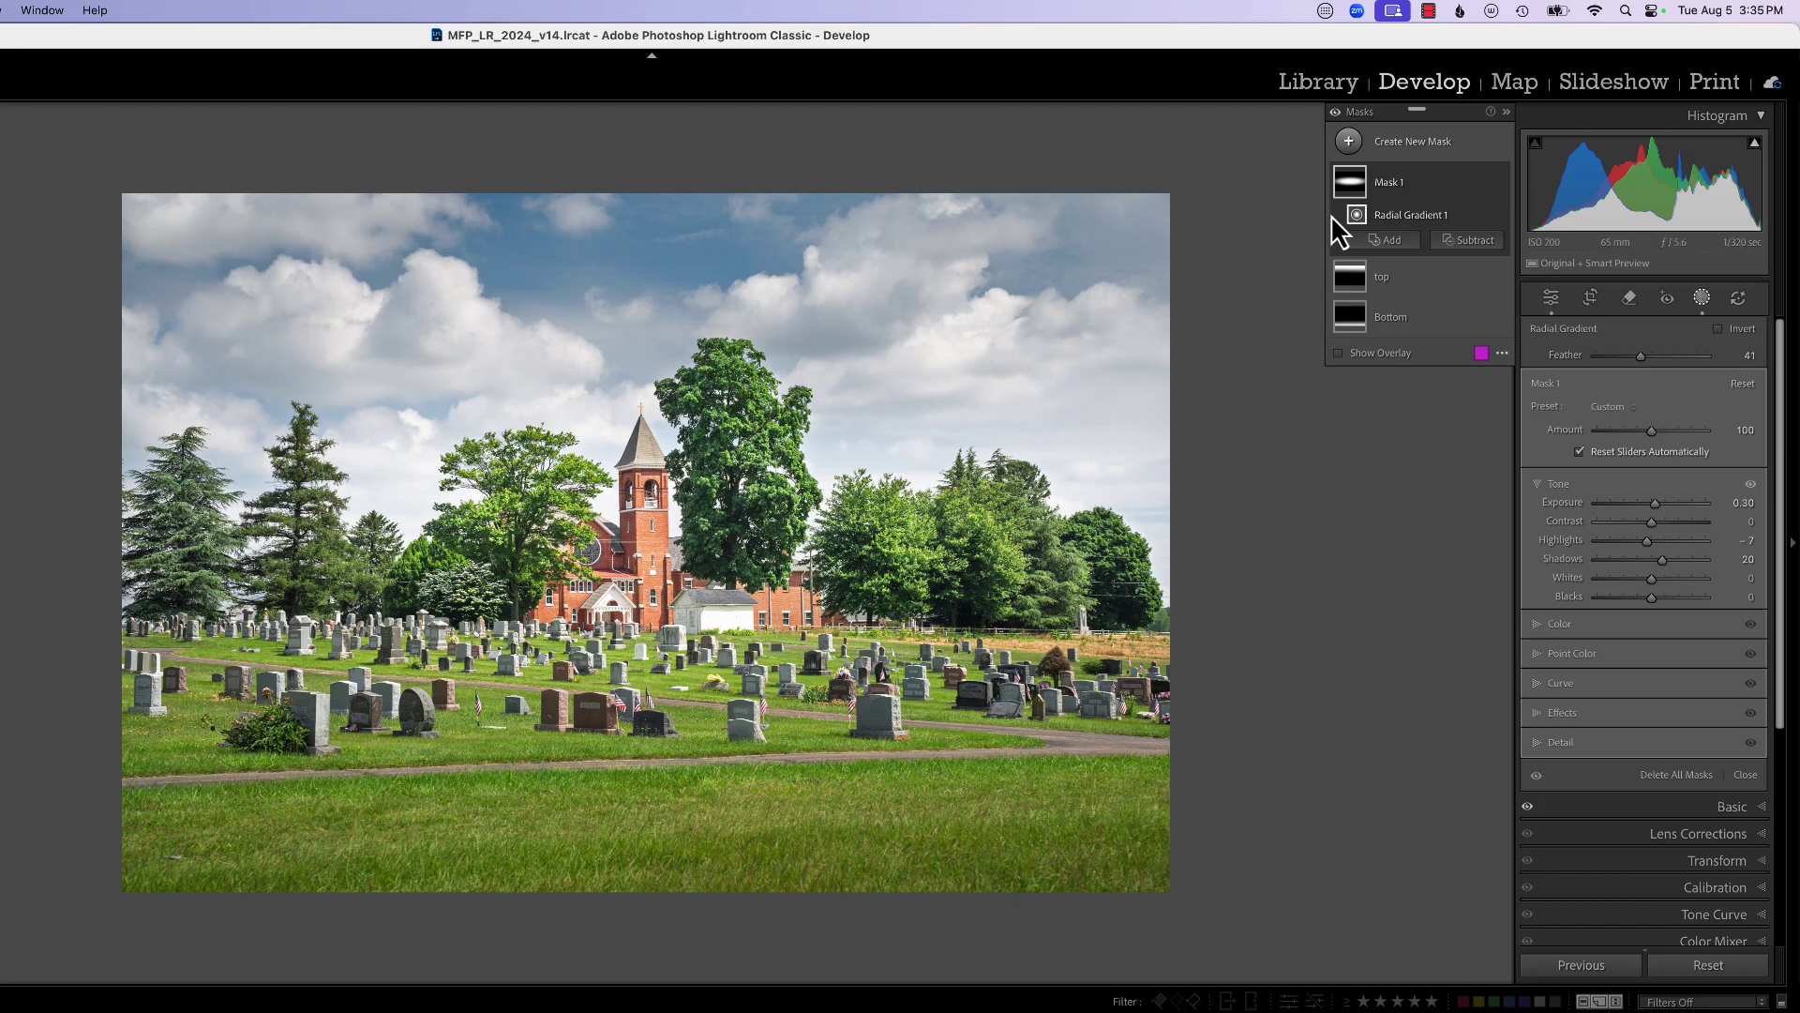
pyautogui.moveTo(1335, 118); pyautogui.dragTo(1336, 117)
pyautogui.click(1335, 117)
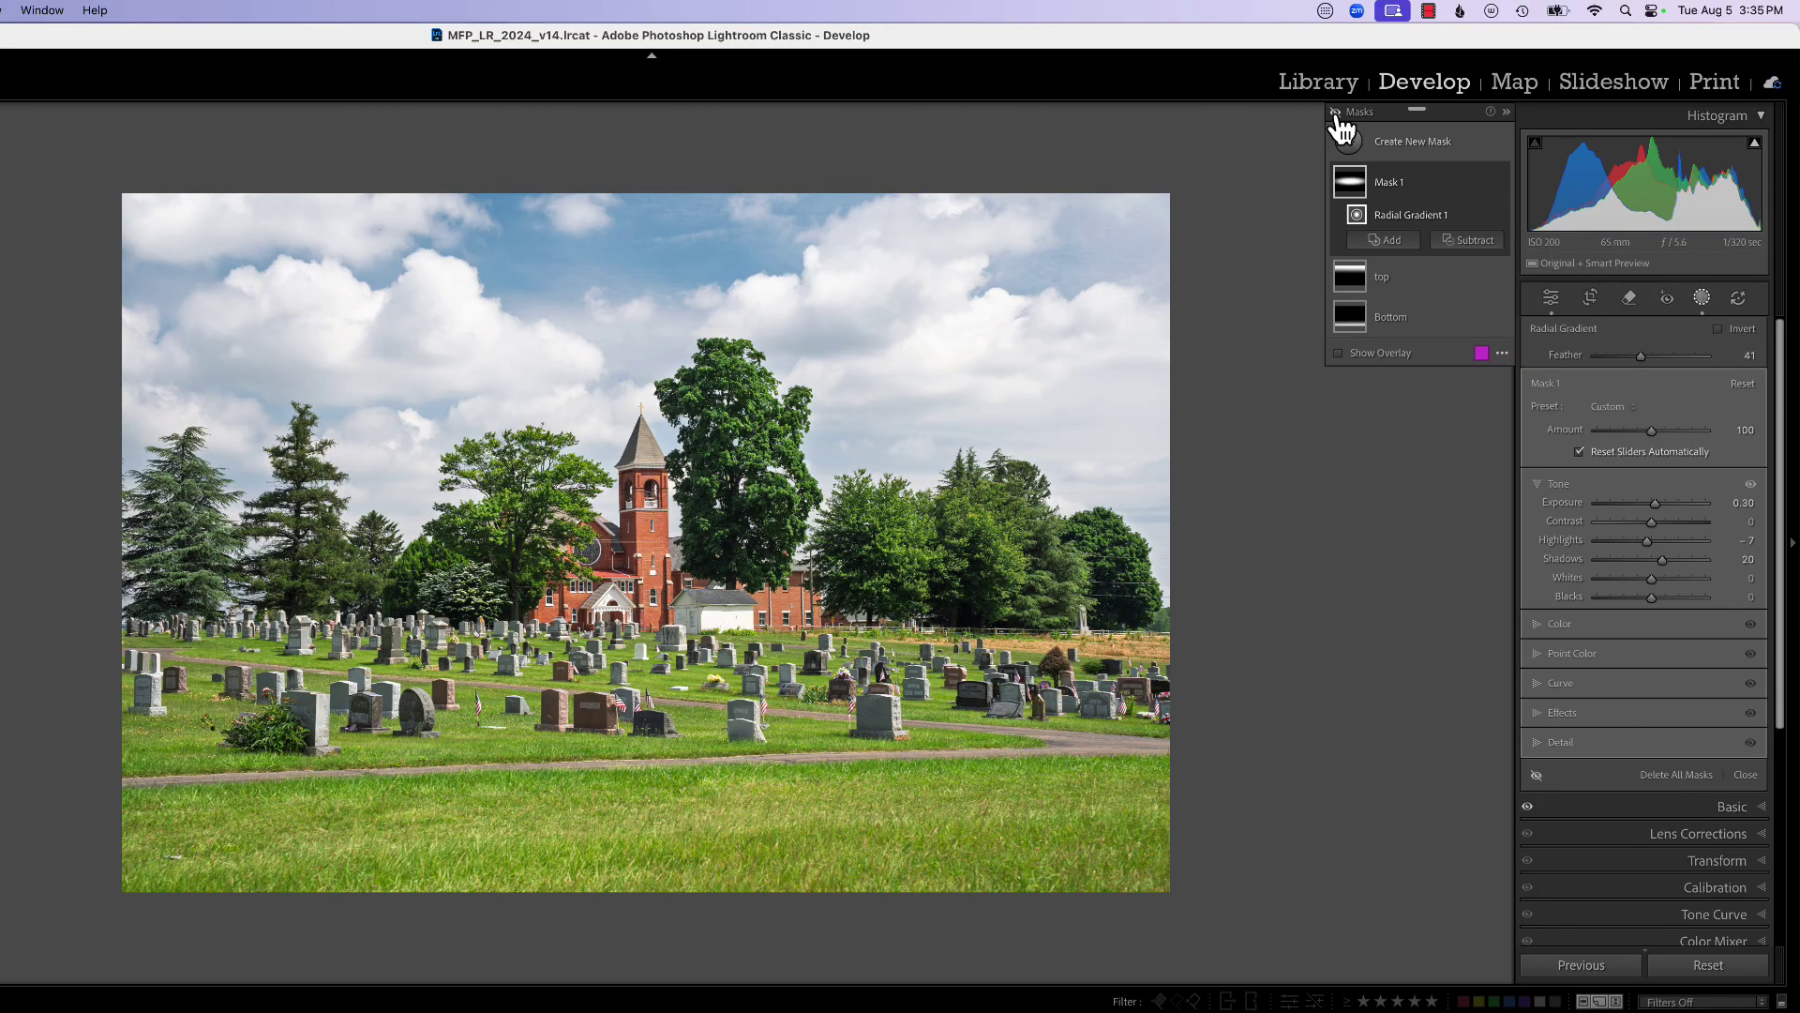
pyautogui.click(1337, 117)
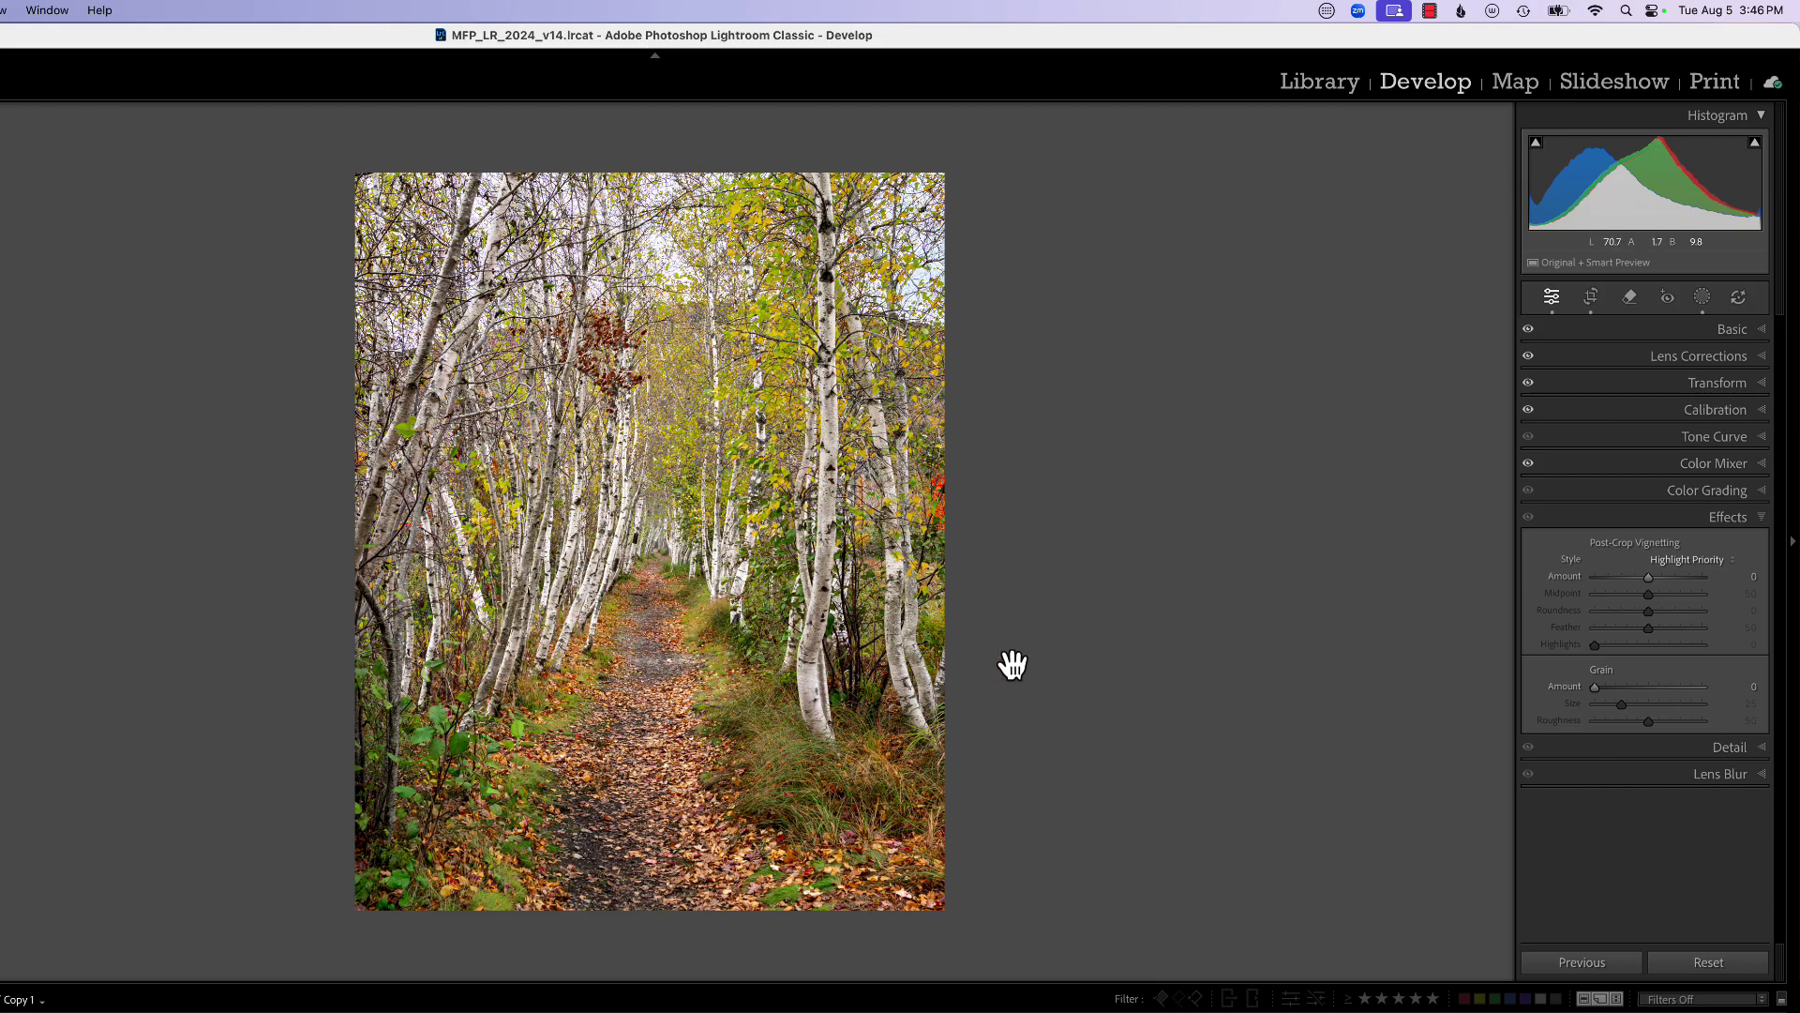
# Step: Add a large inverted radial gradient mask centred on the birch path photo, with Exposure -1.61, Highlights 65 and Shadows 31
pyautogui.click(1703, 298)
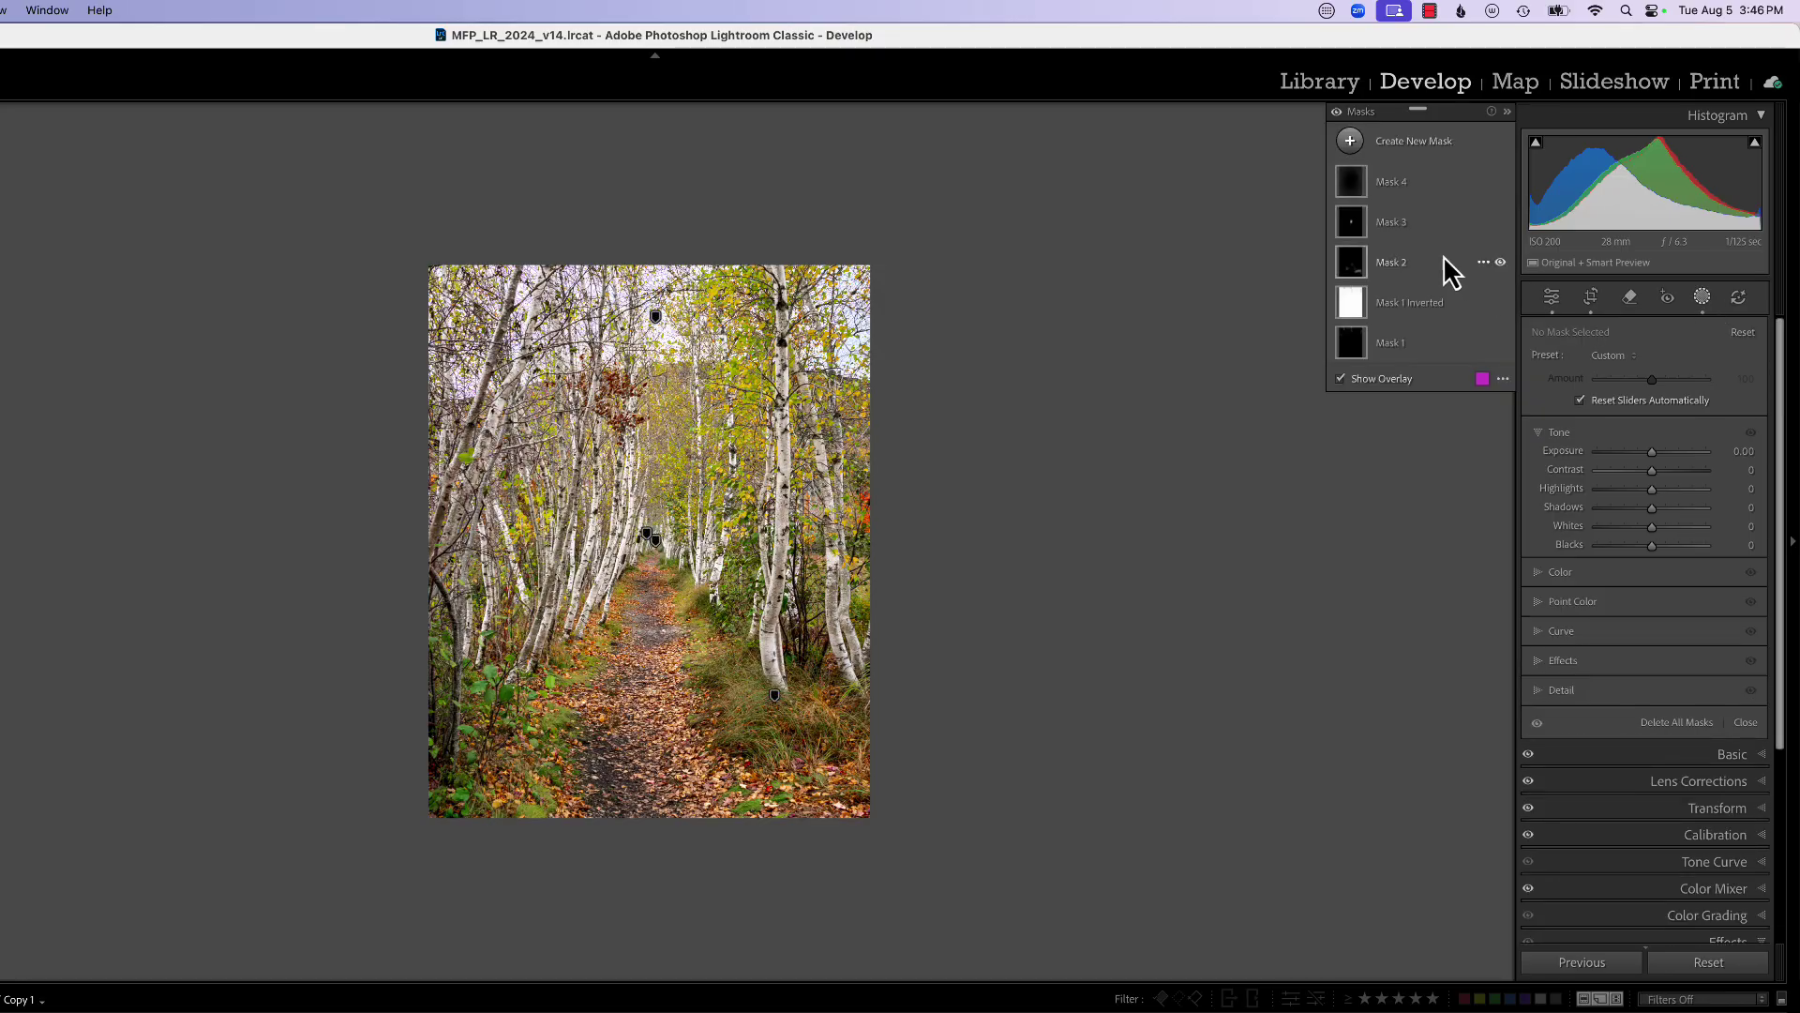
pyautogui.click(1351, 141)
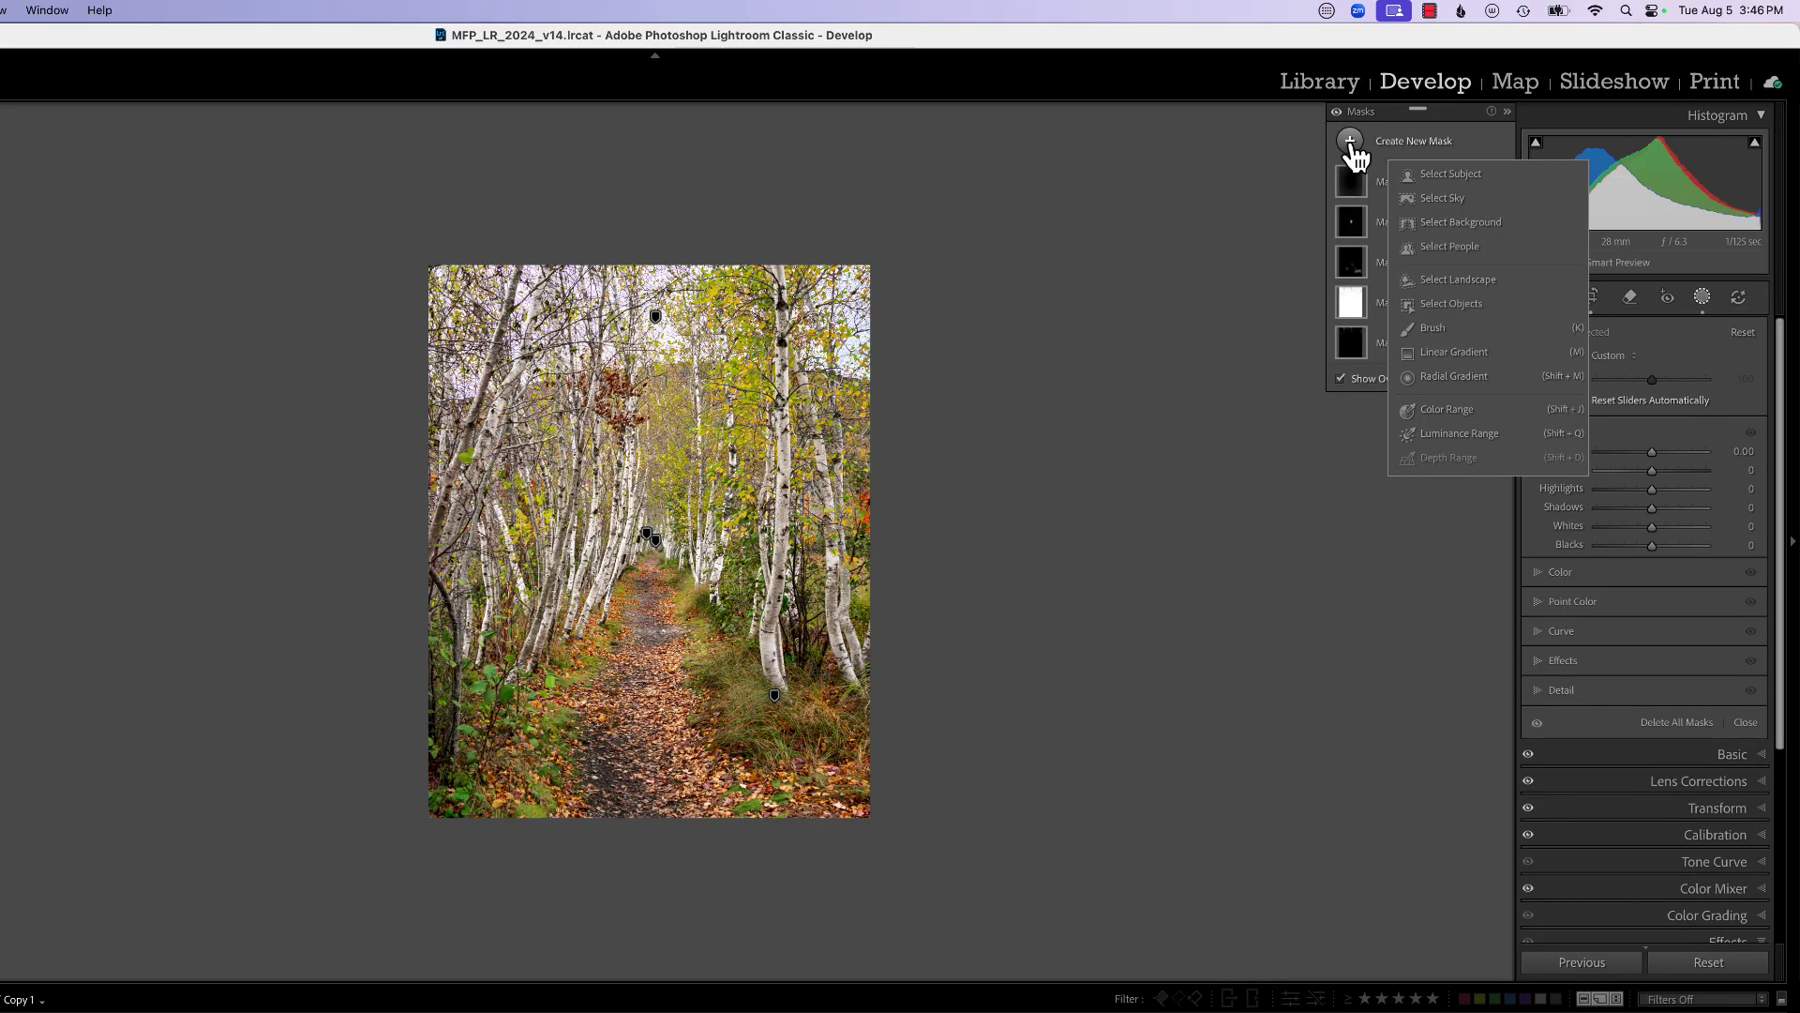
pyautogui.click(1444, 377)
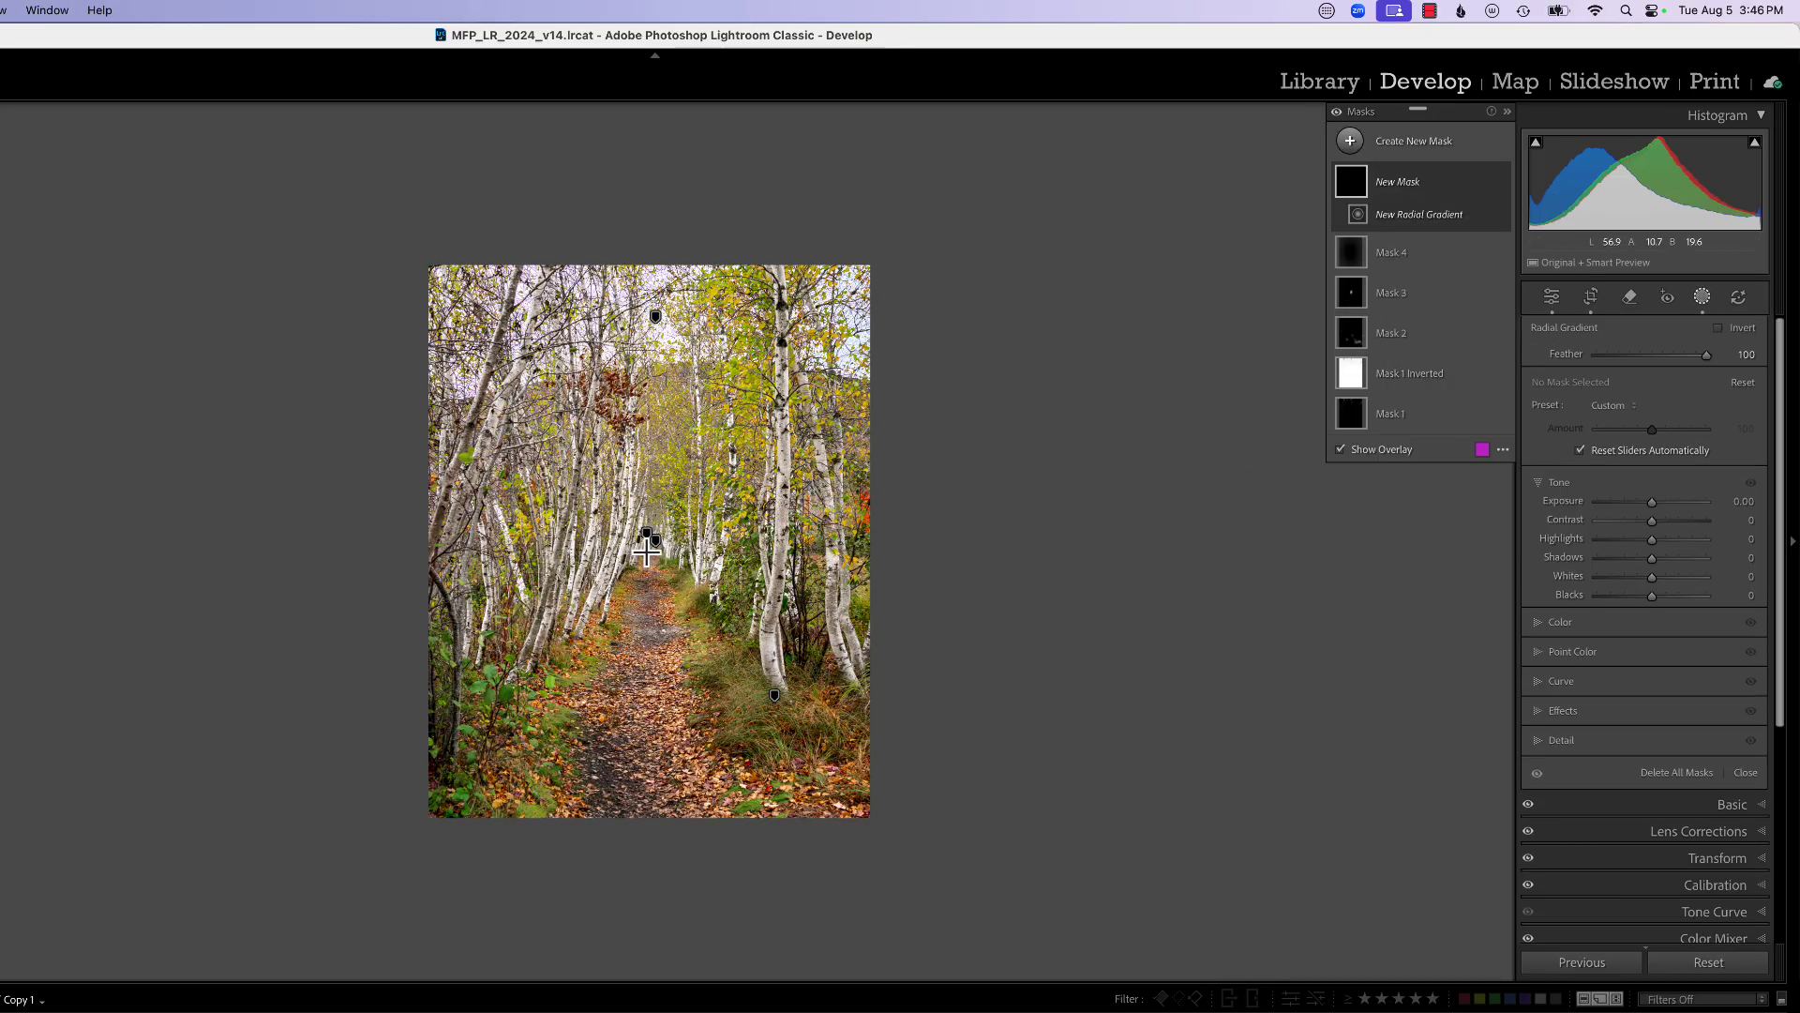
pyautogui.moveTo(647, 553); pyautogui.dragTo(1242, 1011)
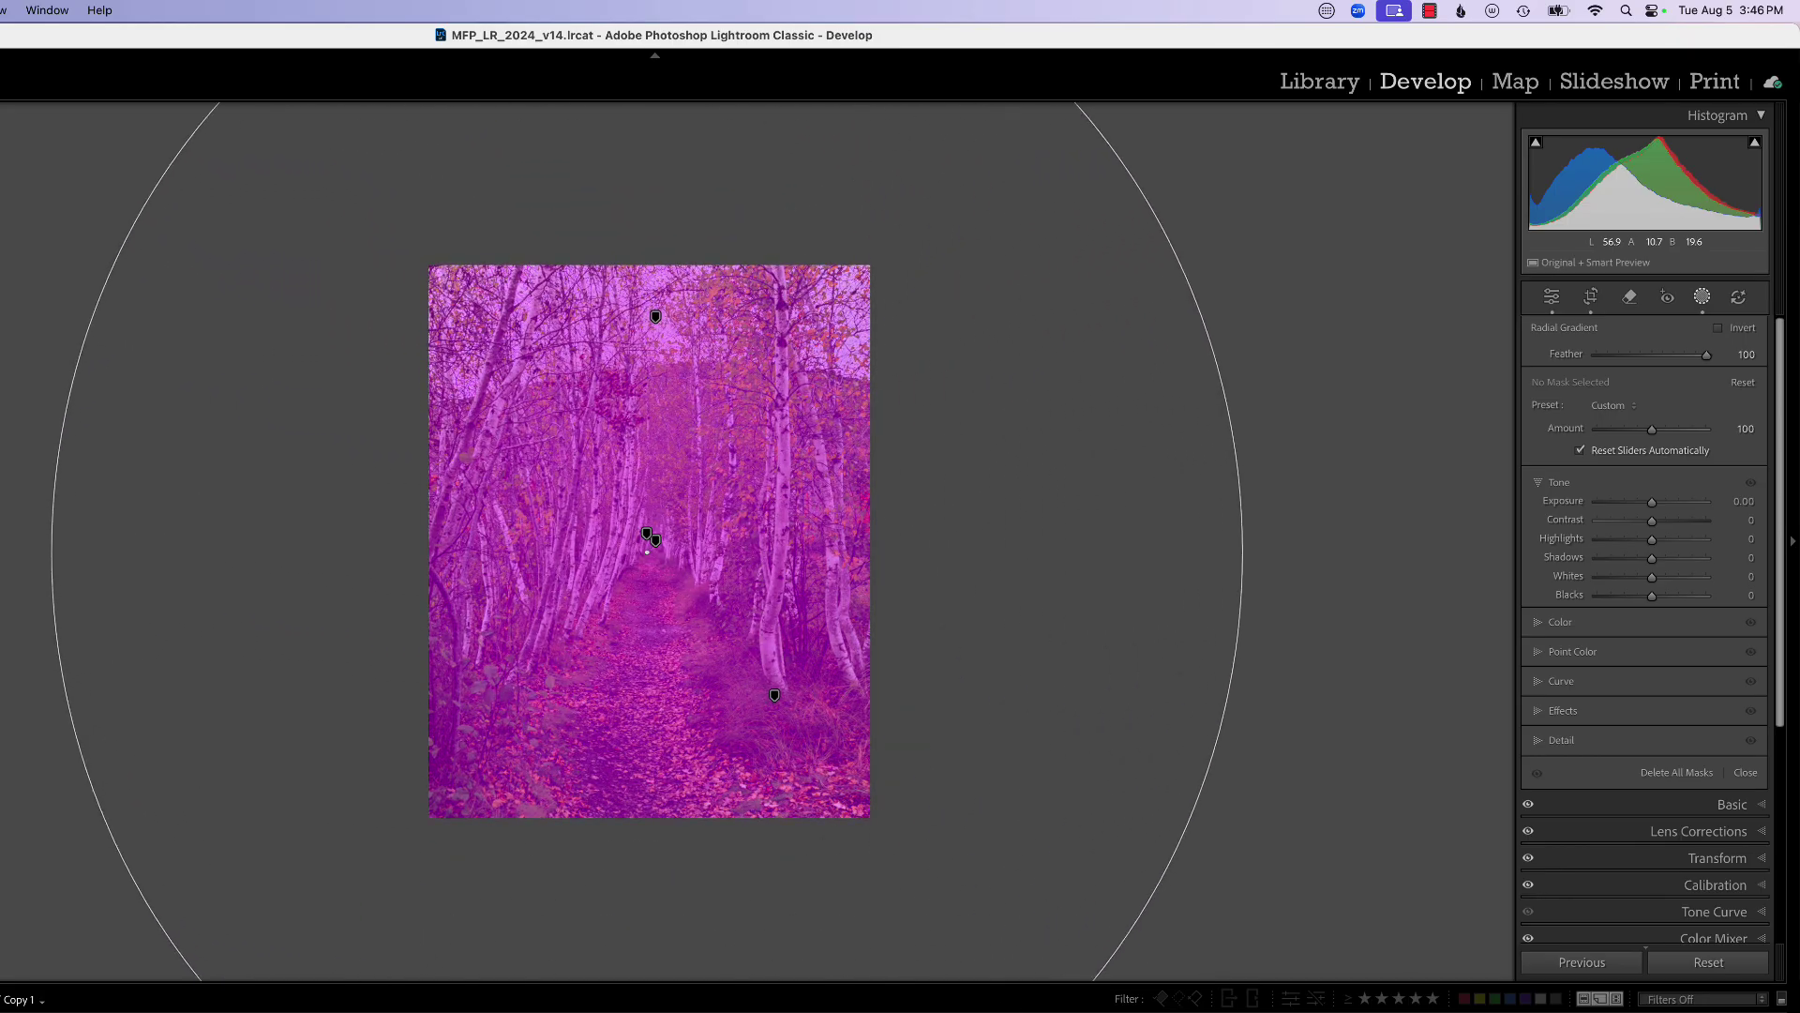
pyautogui.click(1718, 328)
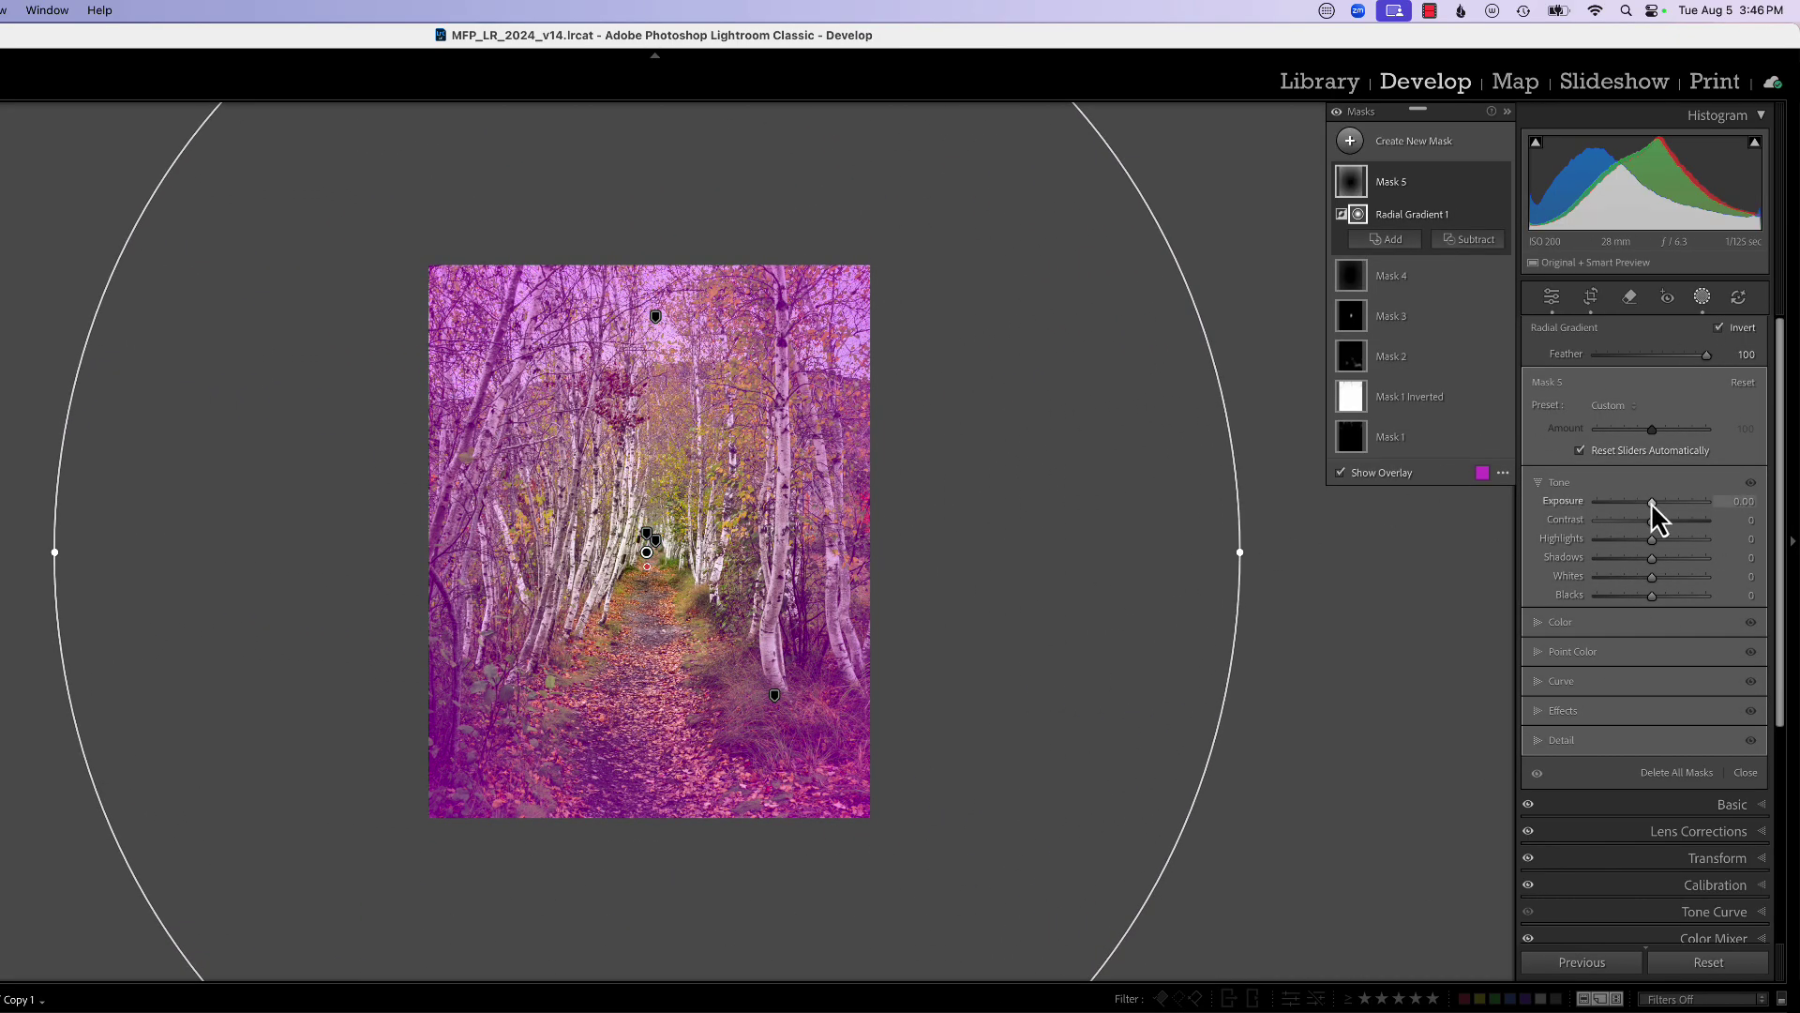
pyautogui.moveTo(1653, 504); pyautogui.dragTo(1669, 560)
# Step: Hide and show Mask 5 repeatedly to compare the birch path photo with and without the radial vignette
pyautogui.click(1500, 181)
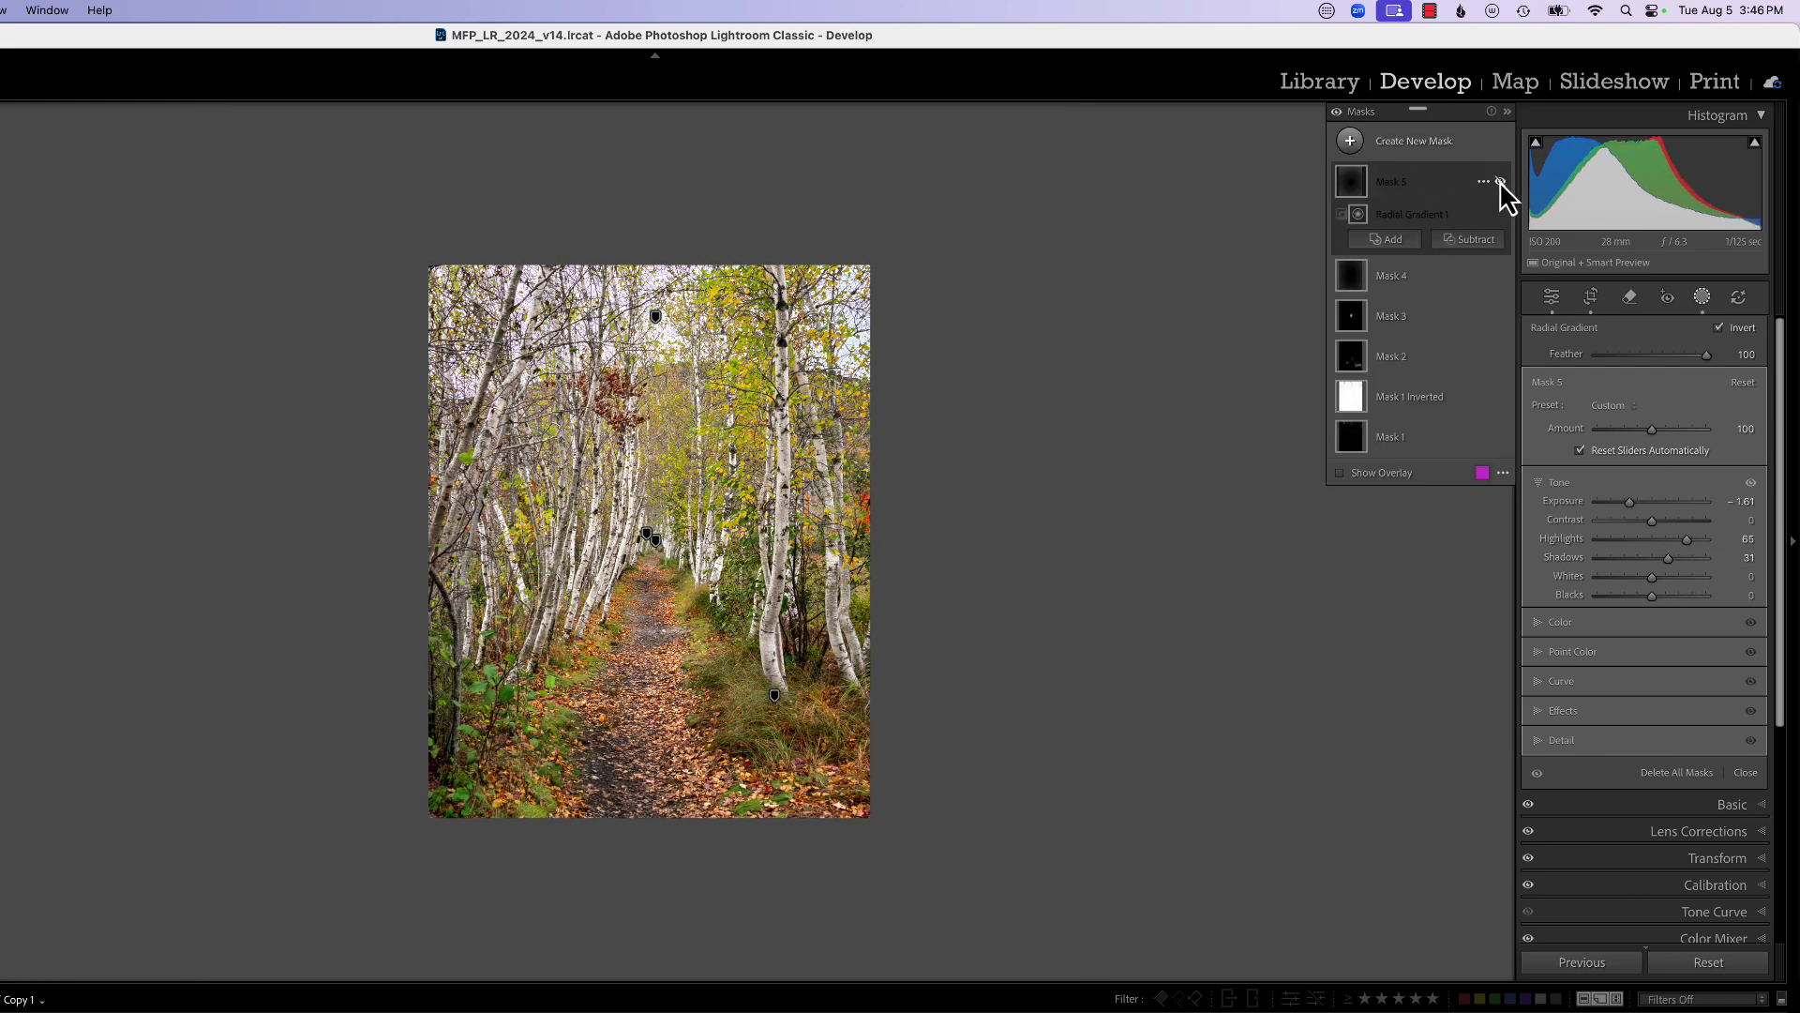
pyautogui.click(1500, 181)
pyautogui.click(1500, 181)
pyautogui.click(1500, 181)
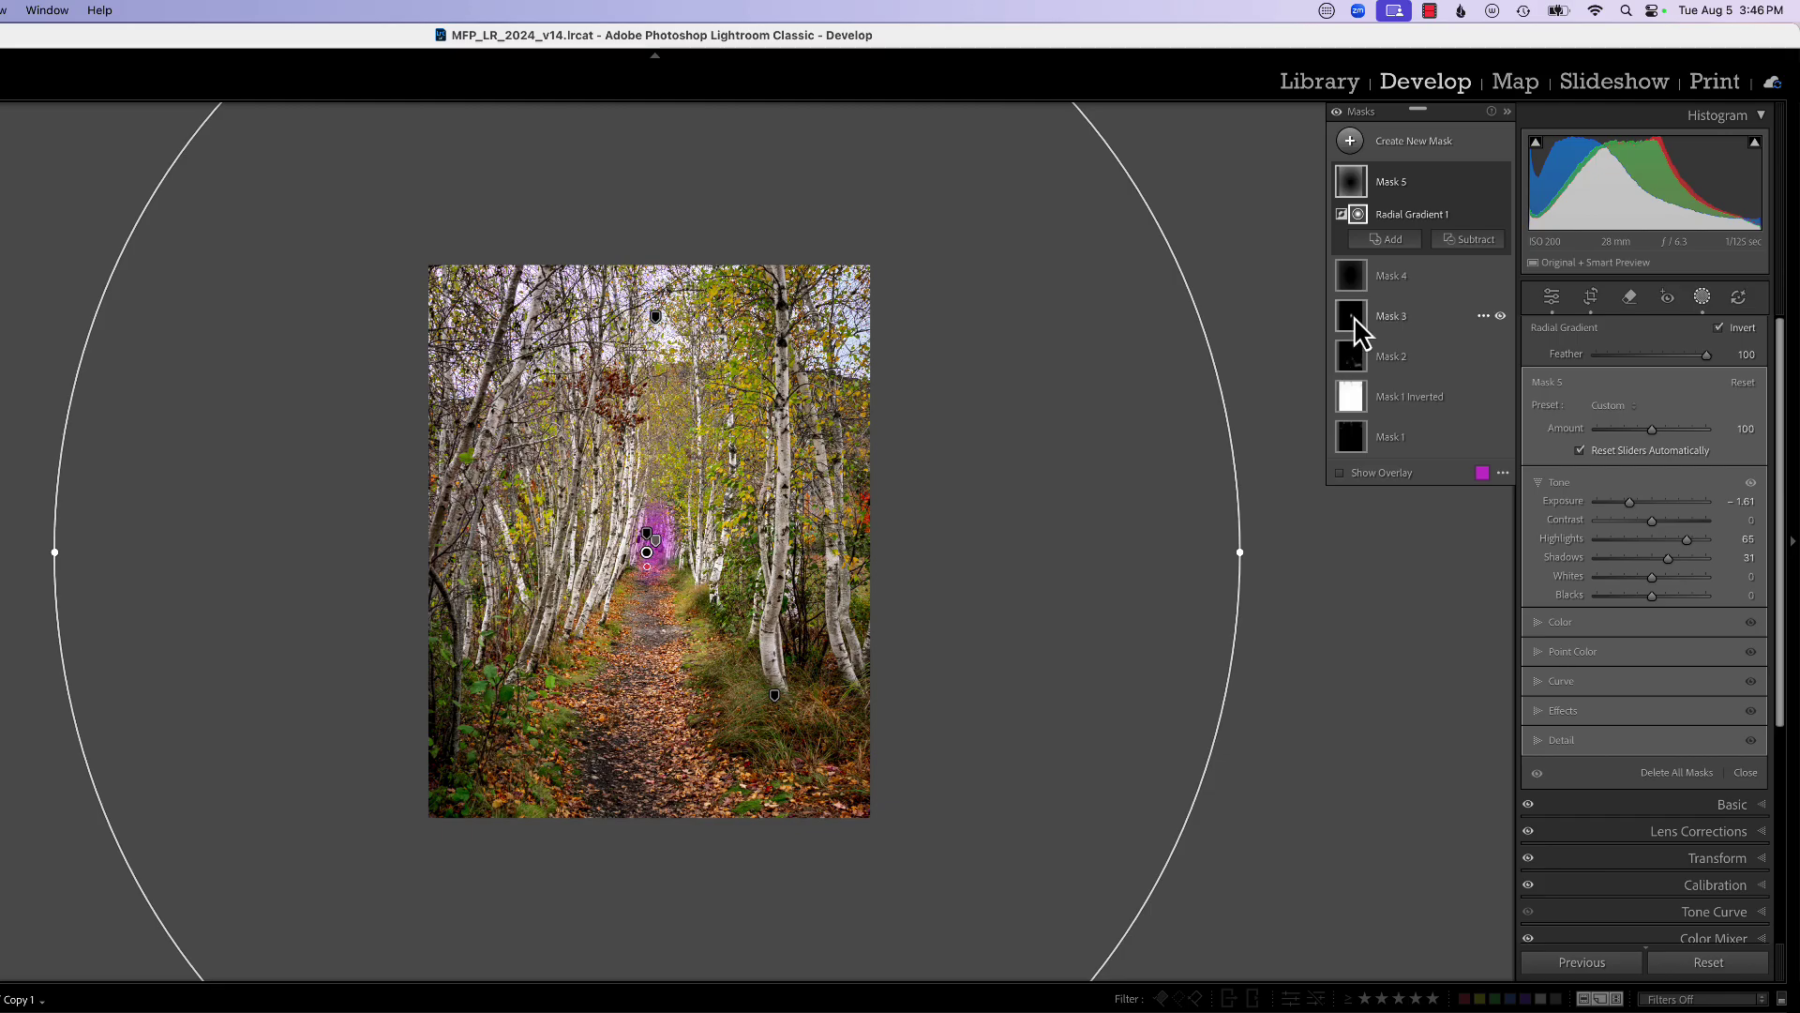
# Step: Add a tall, narrow radial gradient mask centred below the photo and covering the birch path, with Exposure 1.12
pyautogui.click(1350, 141)
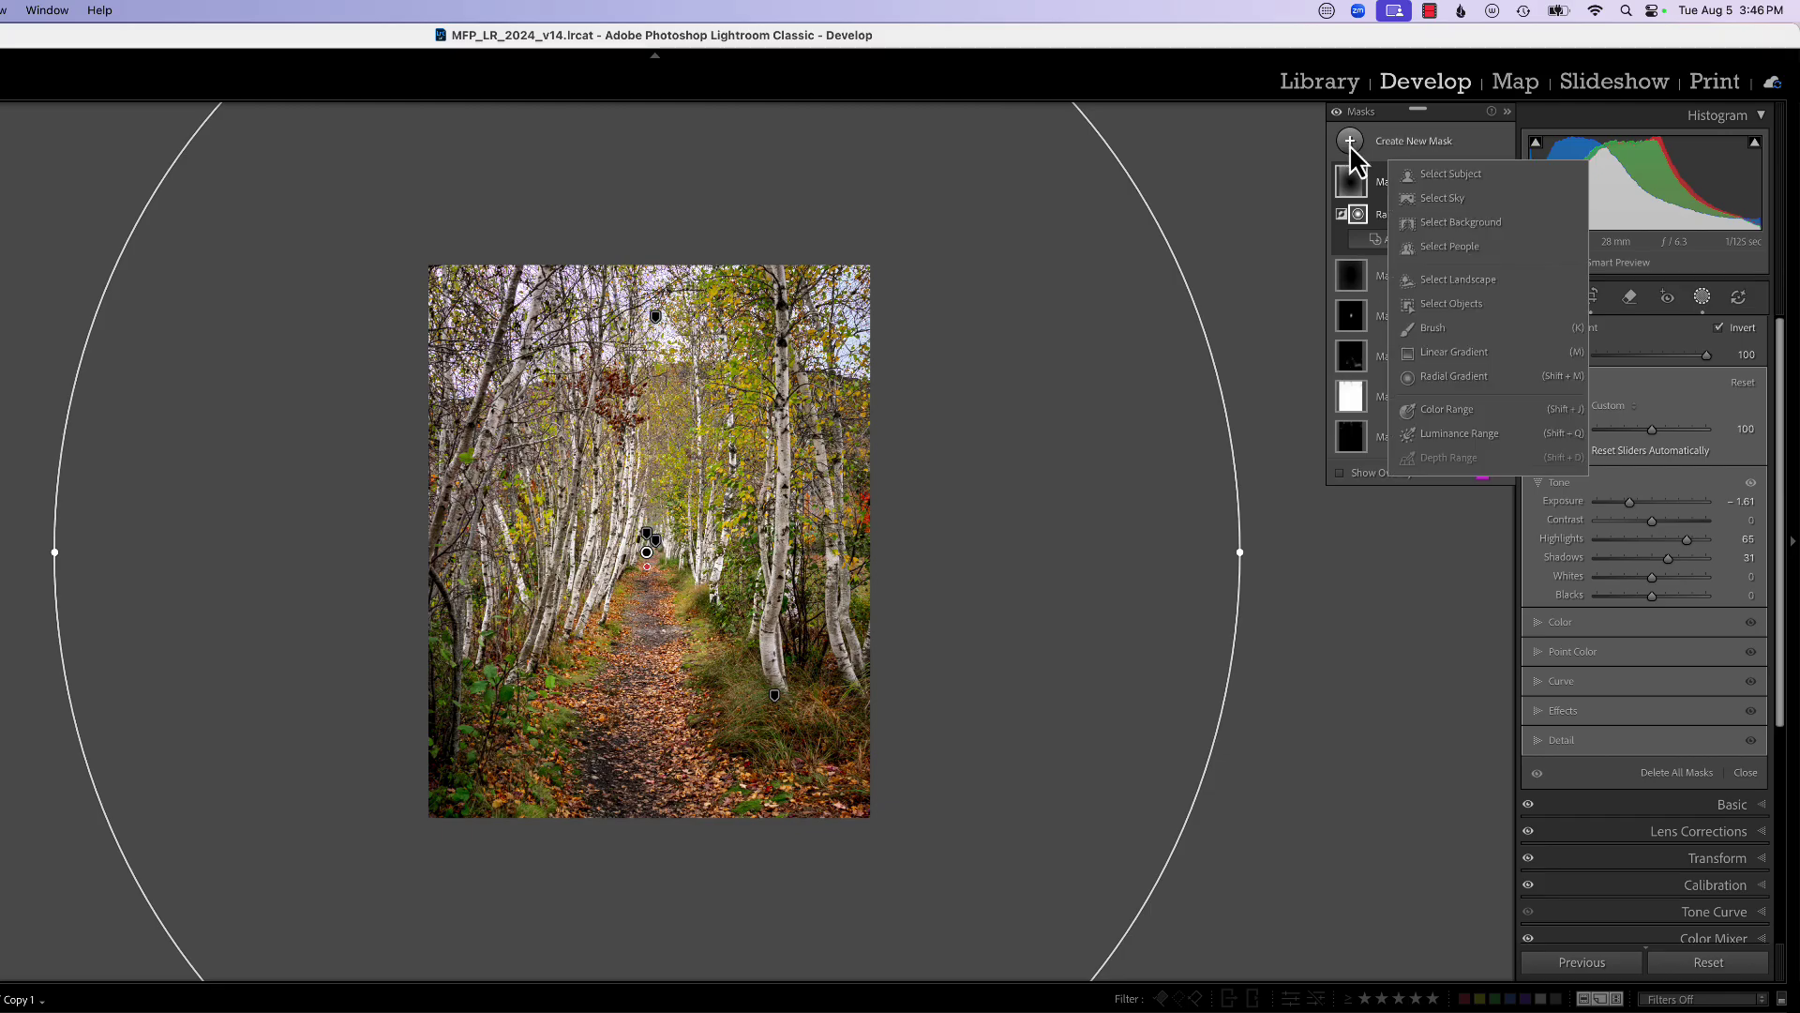
pyautogui.click(1454, 376)
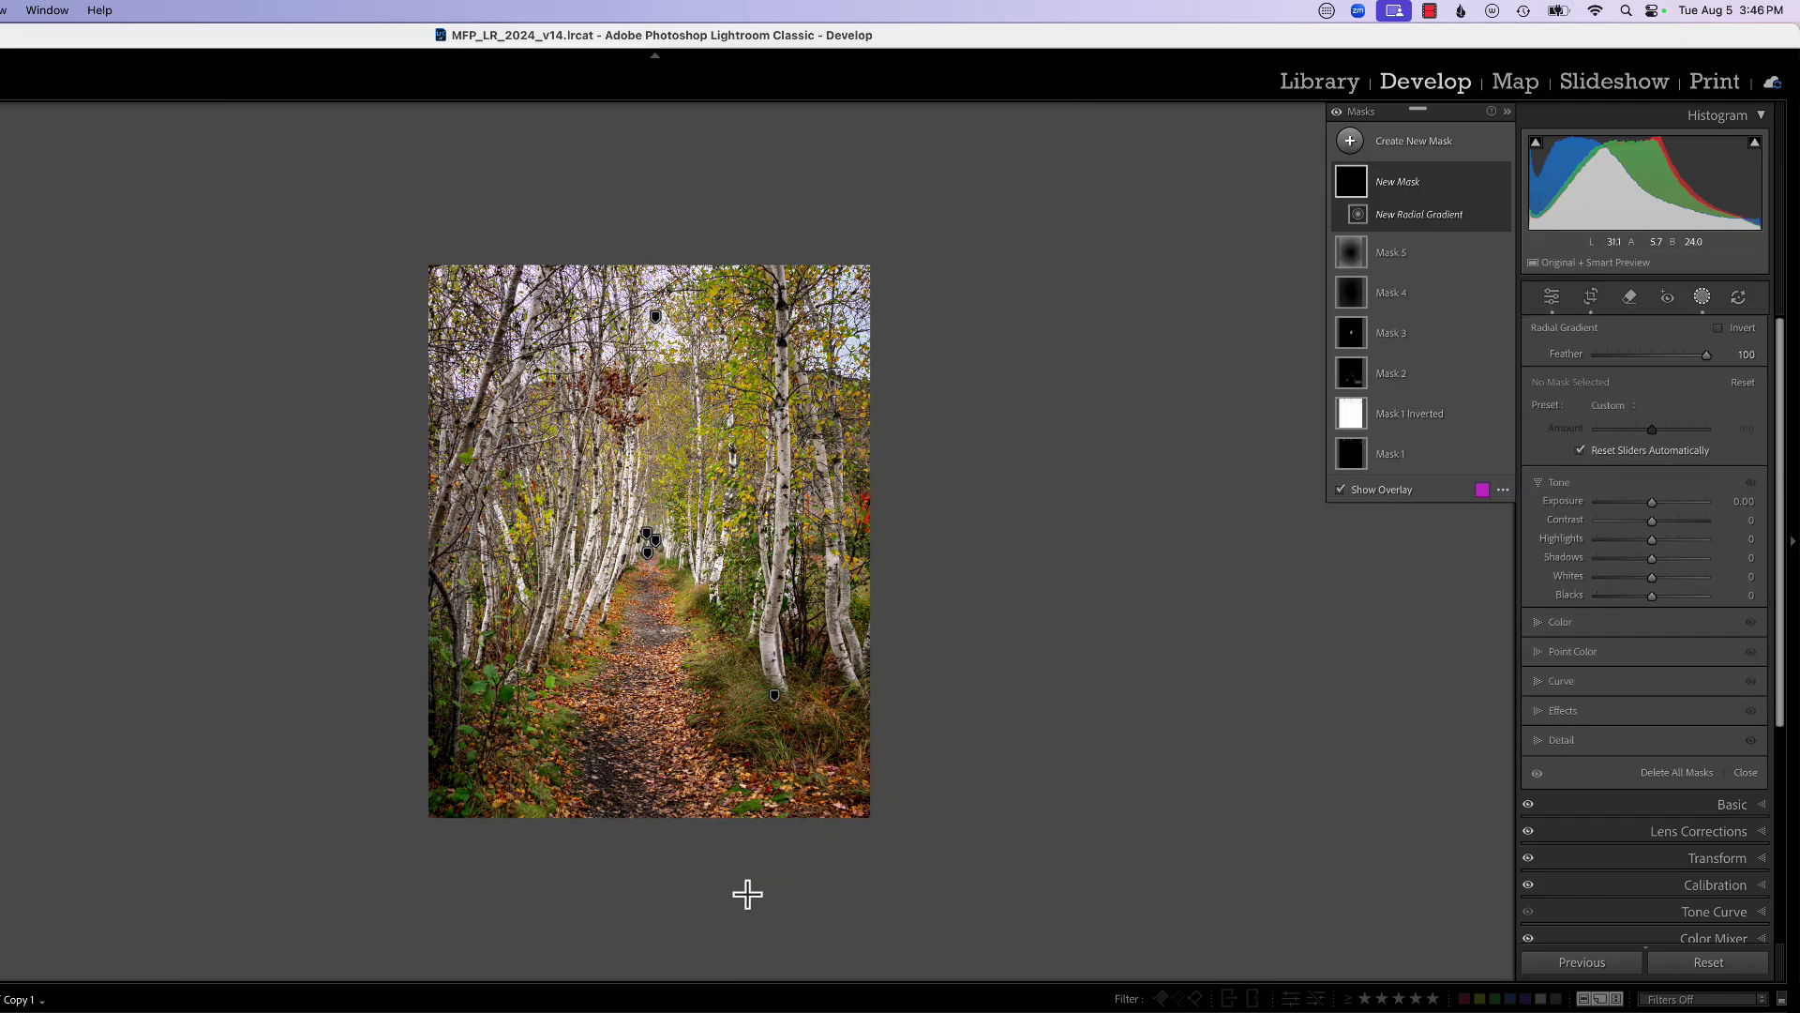
pyautogui.moveTo(629, 924); pyautogui.dragTo(661, 542)
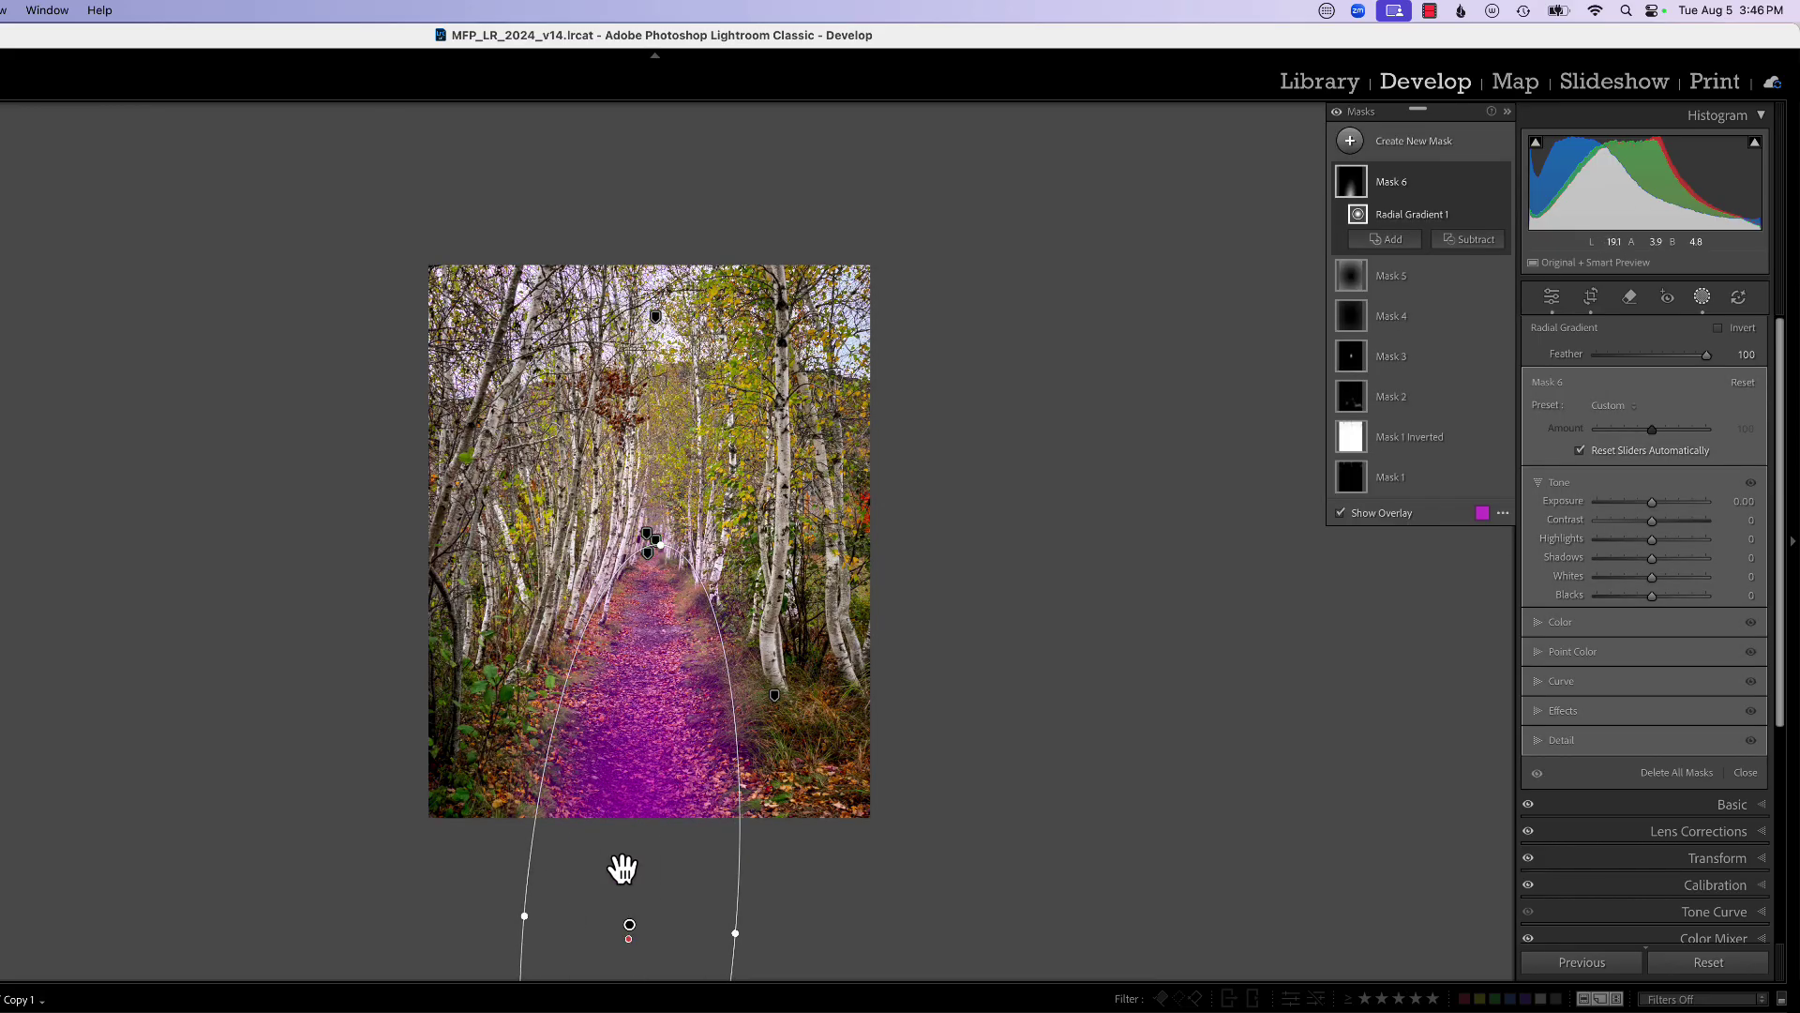
pyautogui.moveTo(632, 935); pyautogui.dragTo(628, 928)
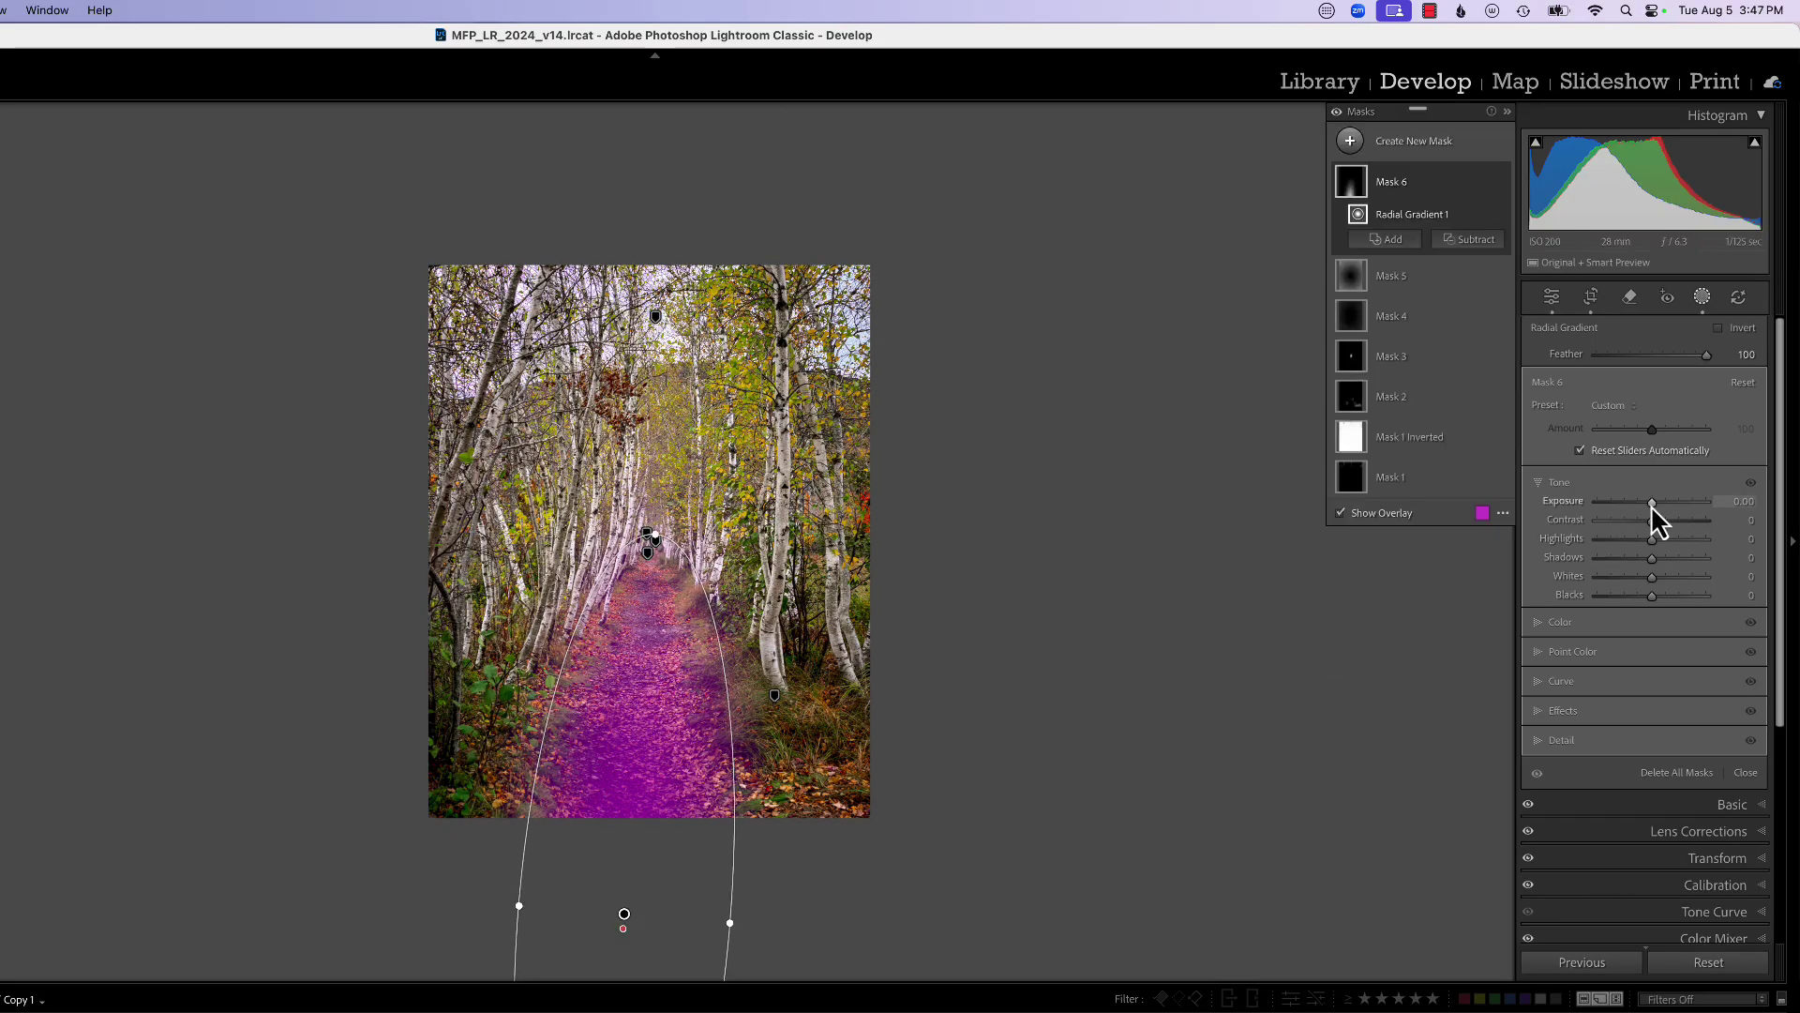
pyautogui.moveTo(1653, 506); pyautogui.dragTo(1662, 500)
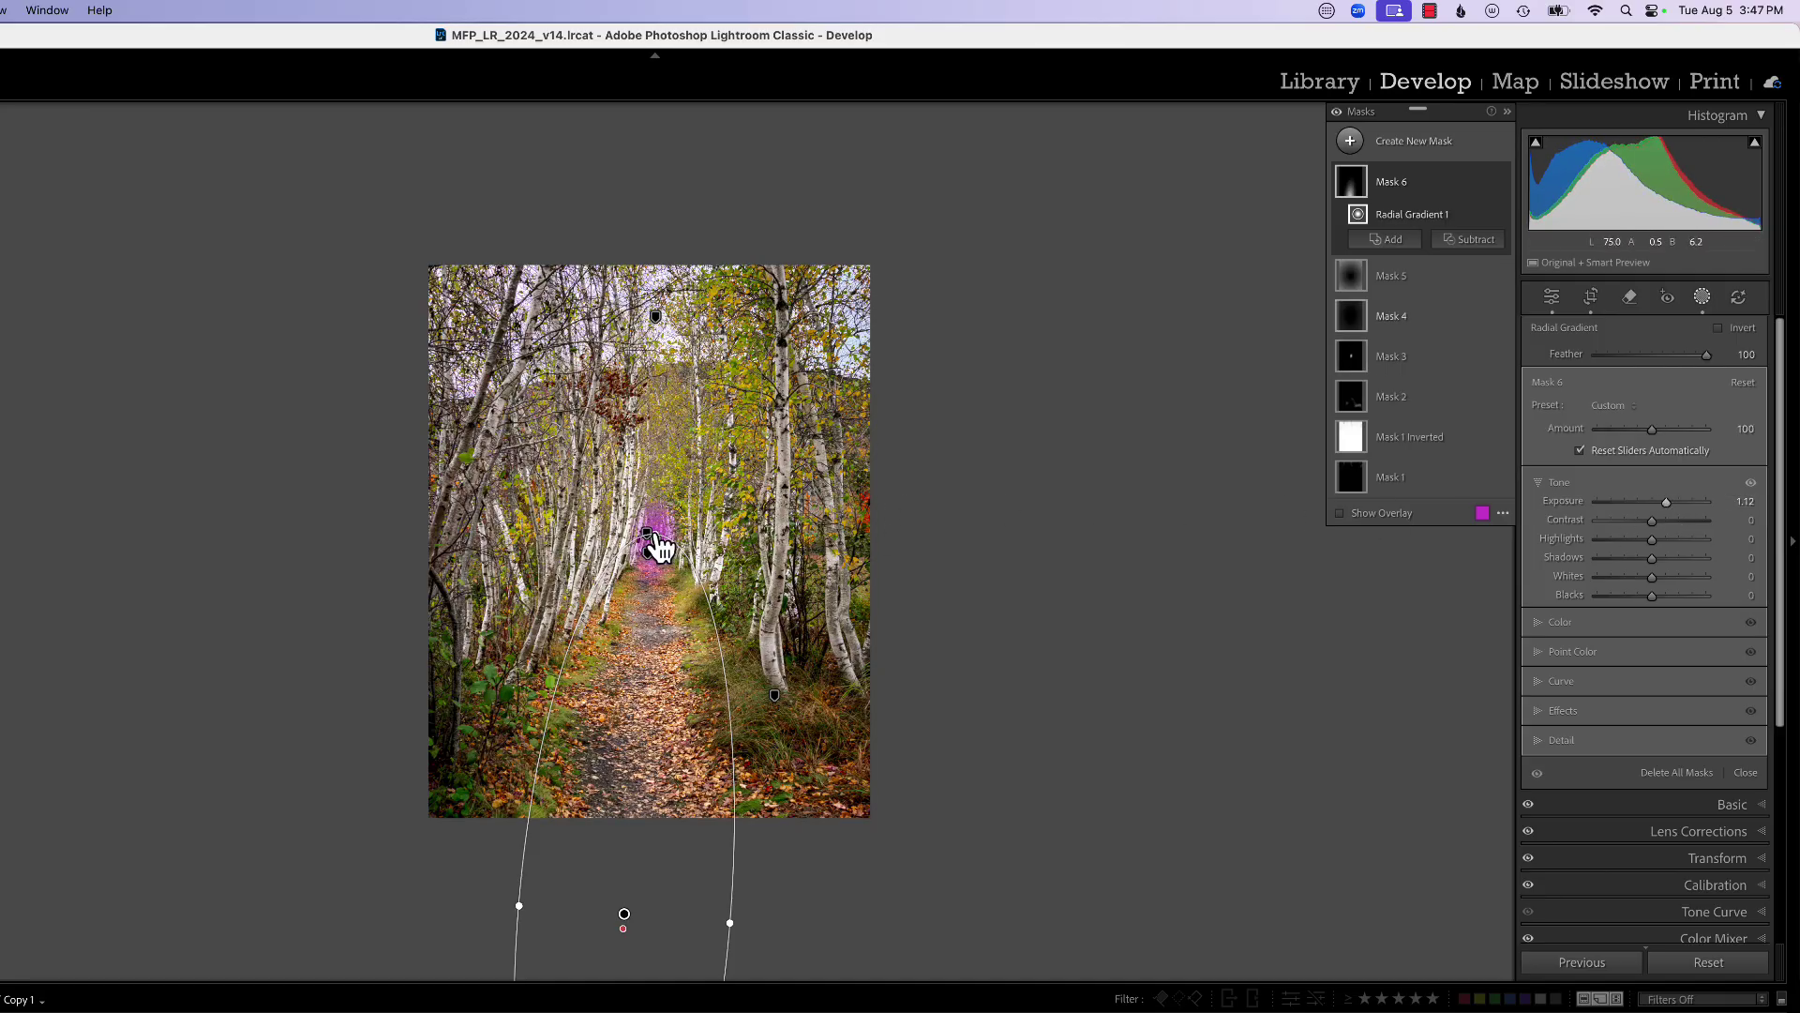
pyautogui.click(648, 537)
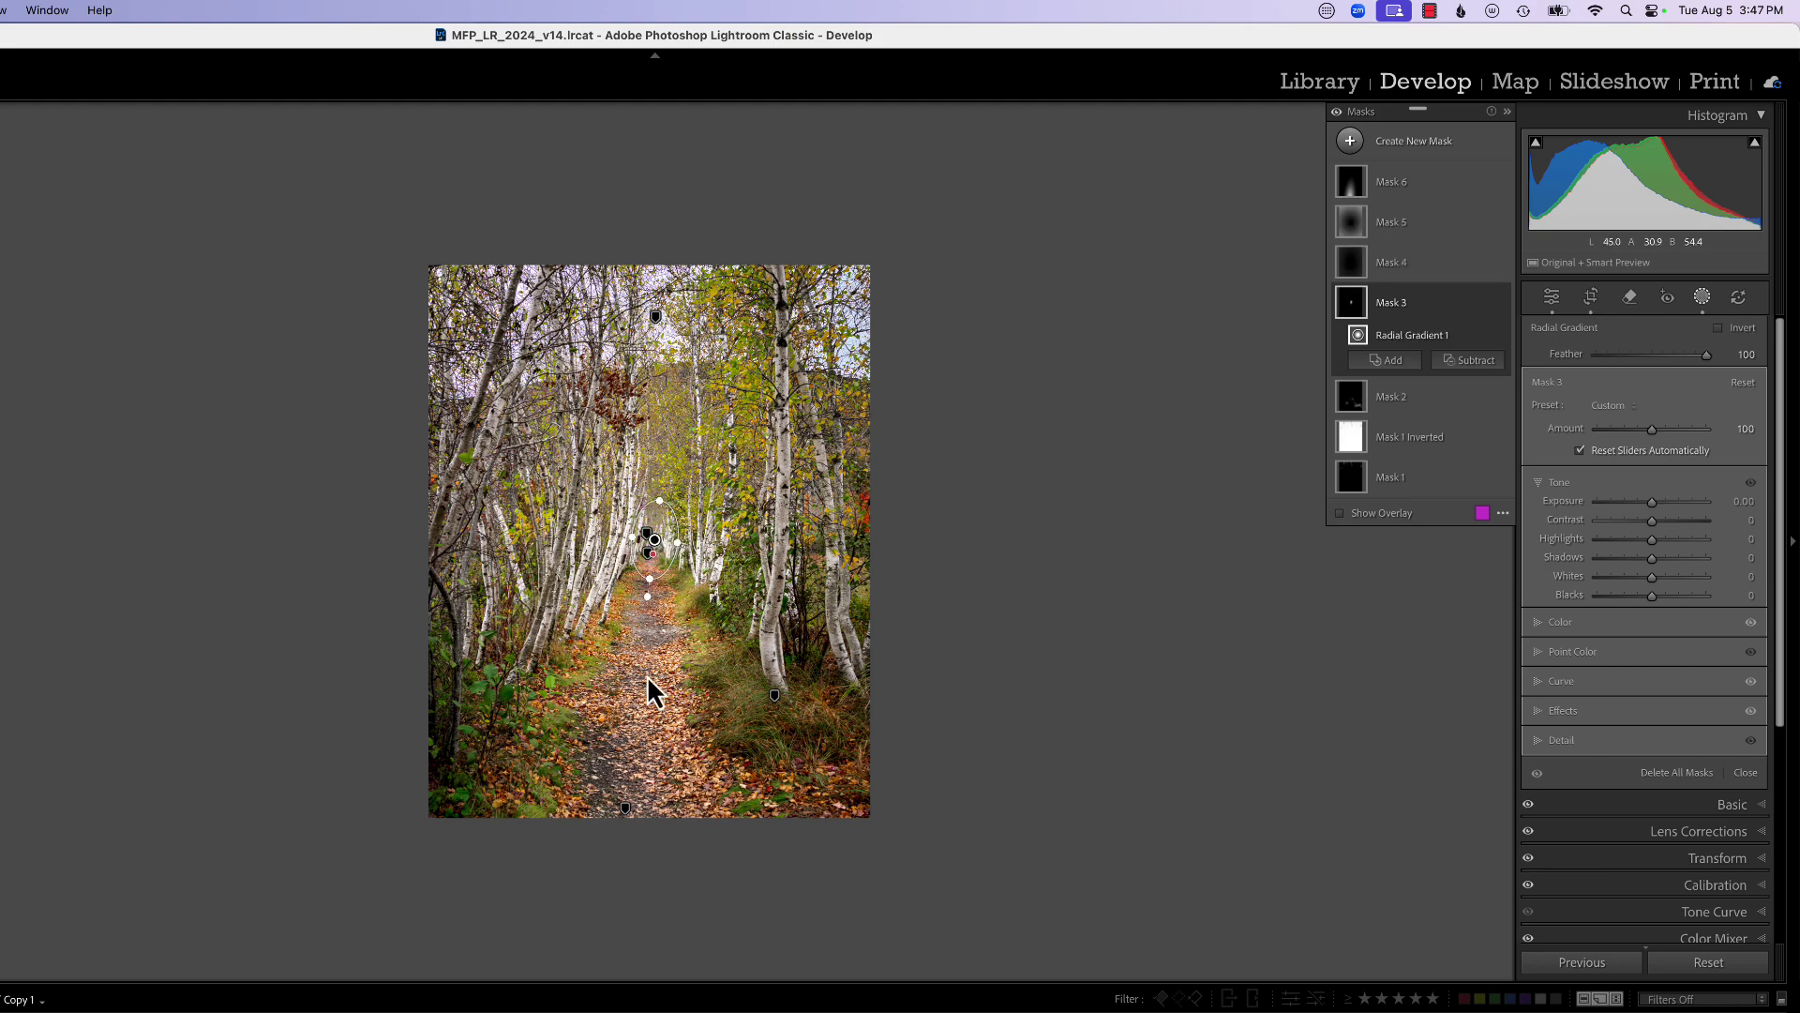
pyautogui.rightClick(1481, 193)
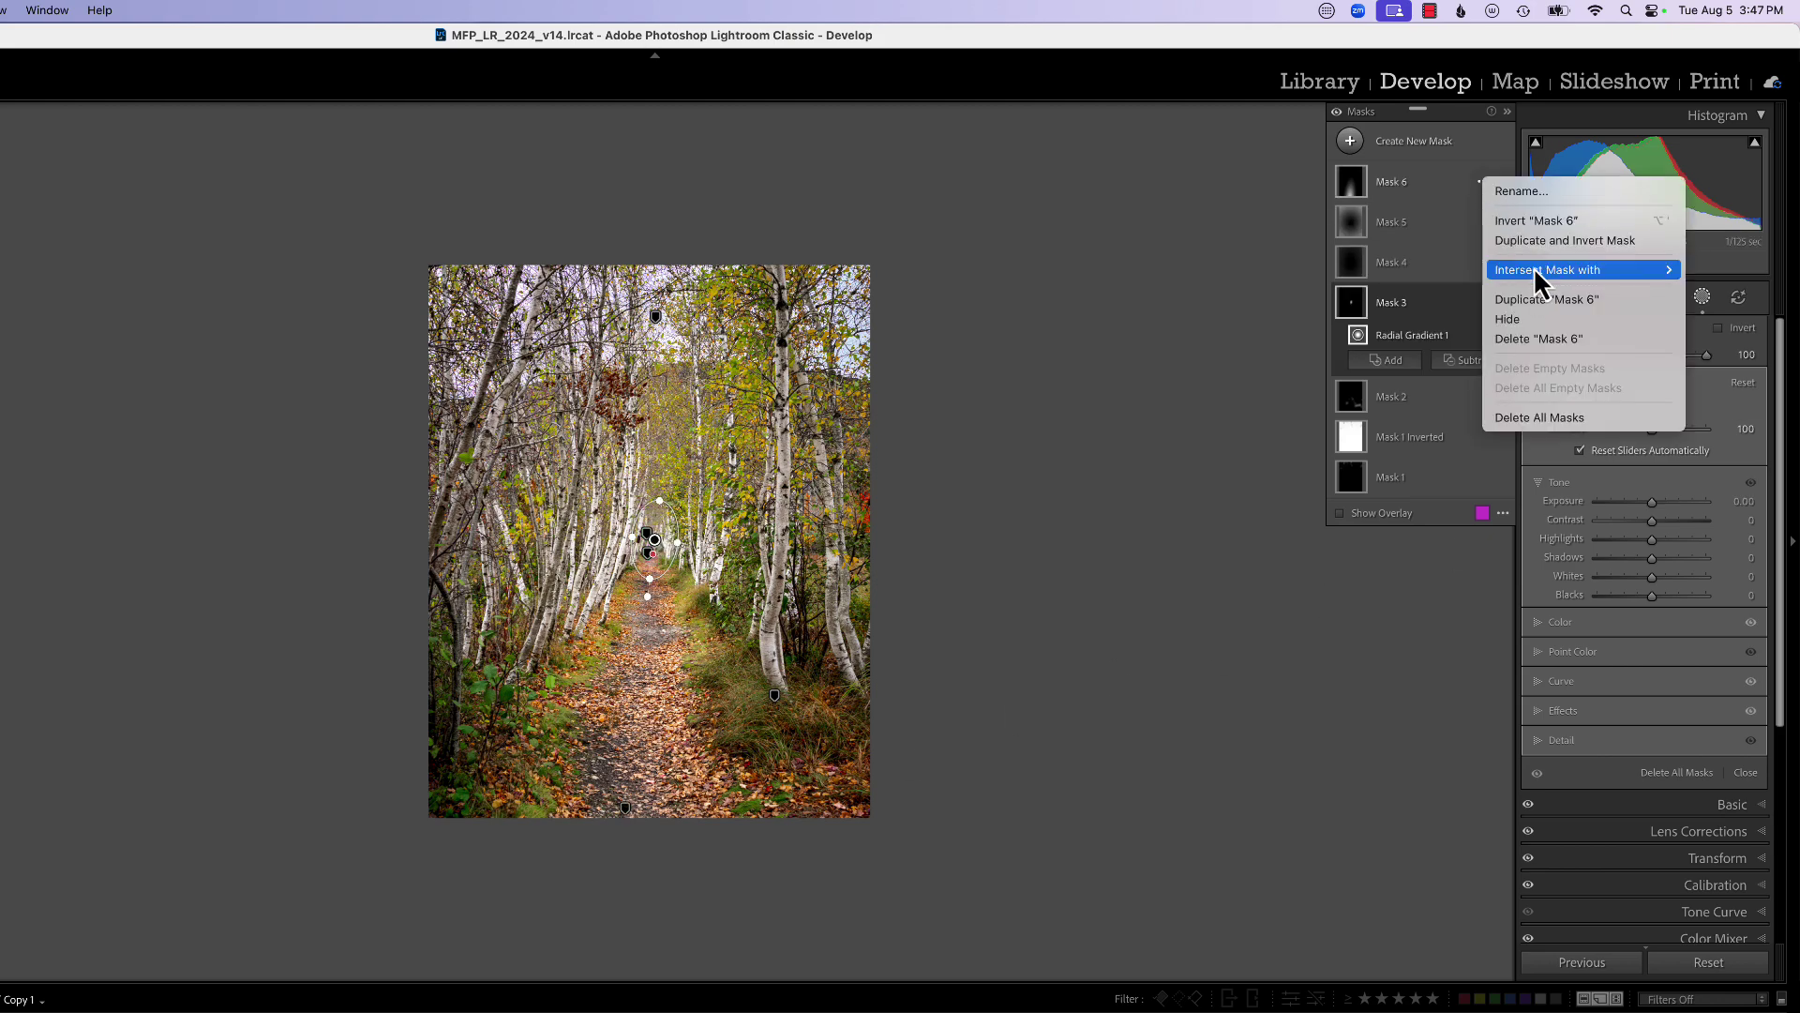
pyautogui.moveTo(1533, 269)
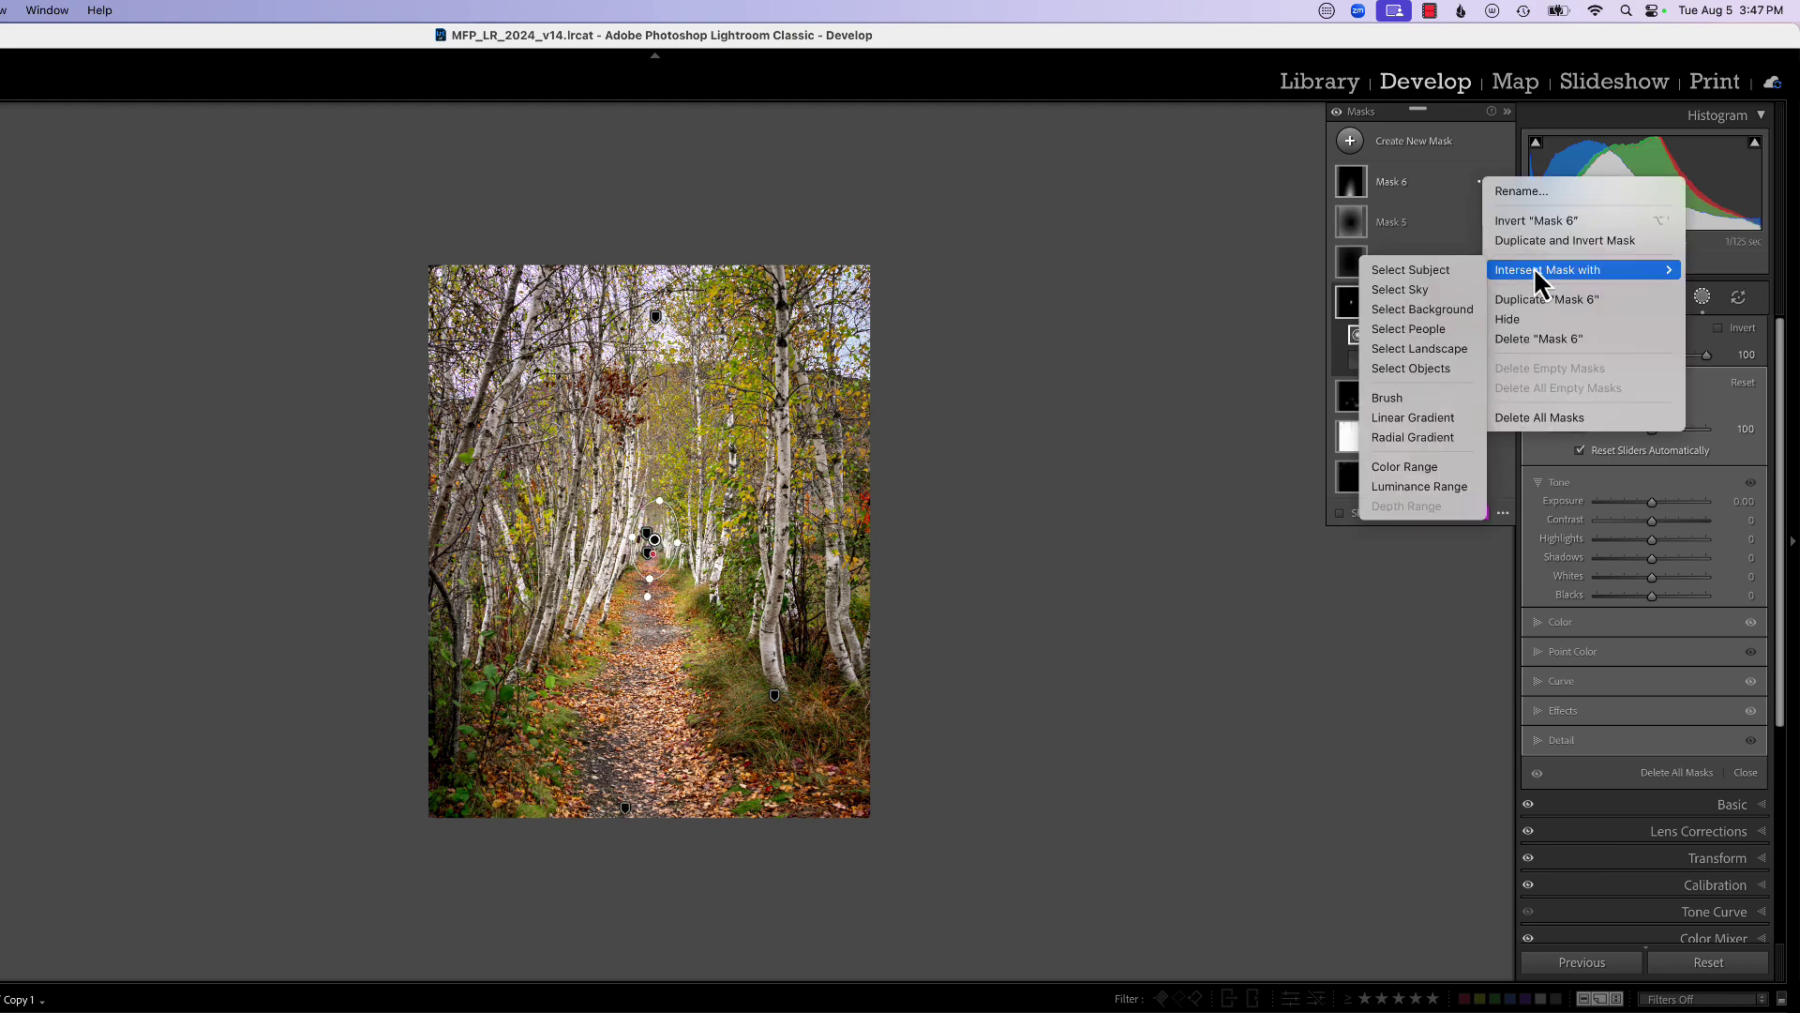
pyautogui.click(1401, 419)
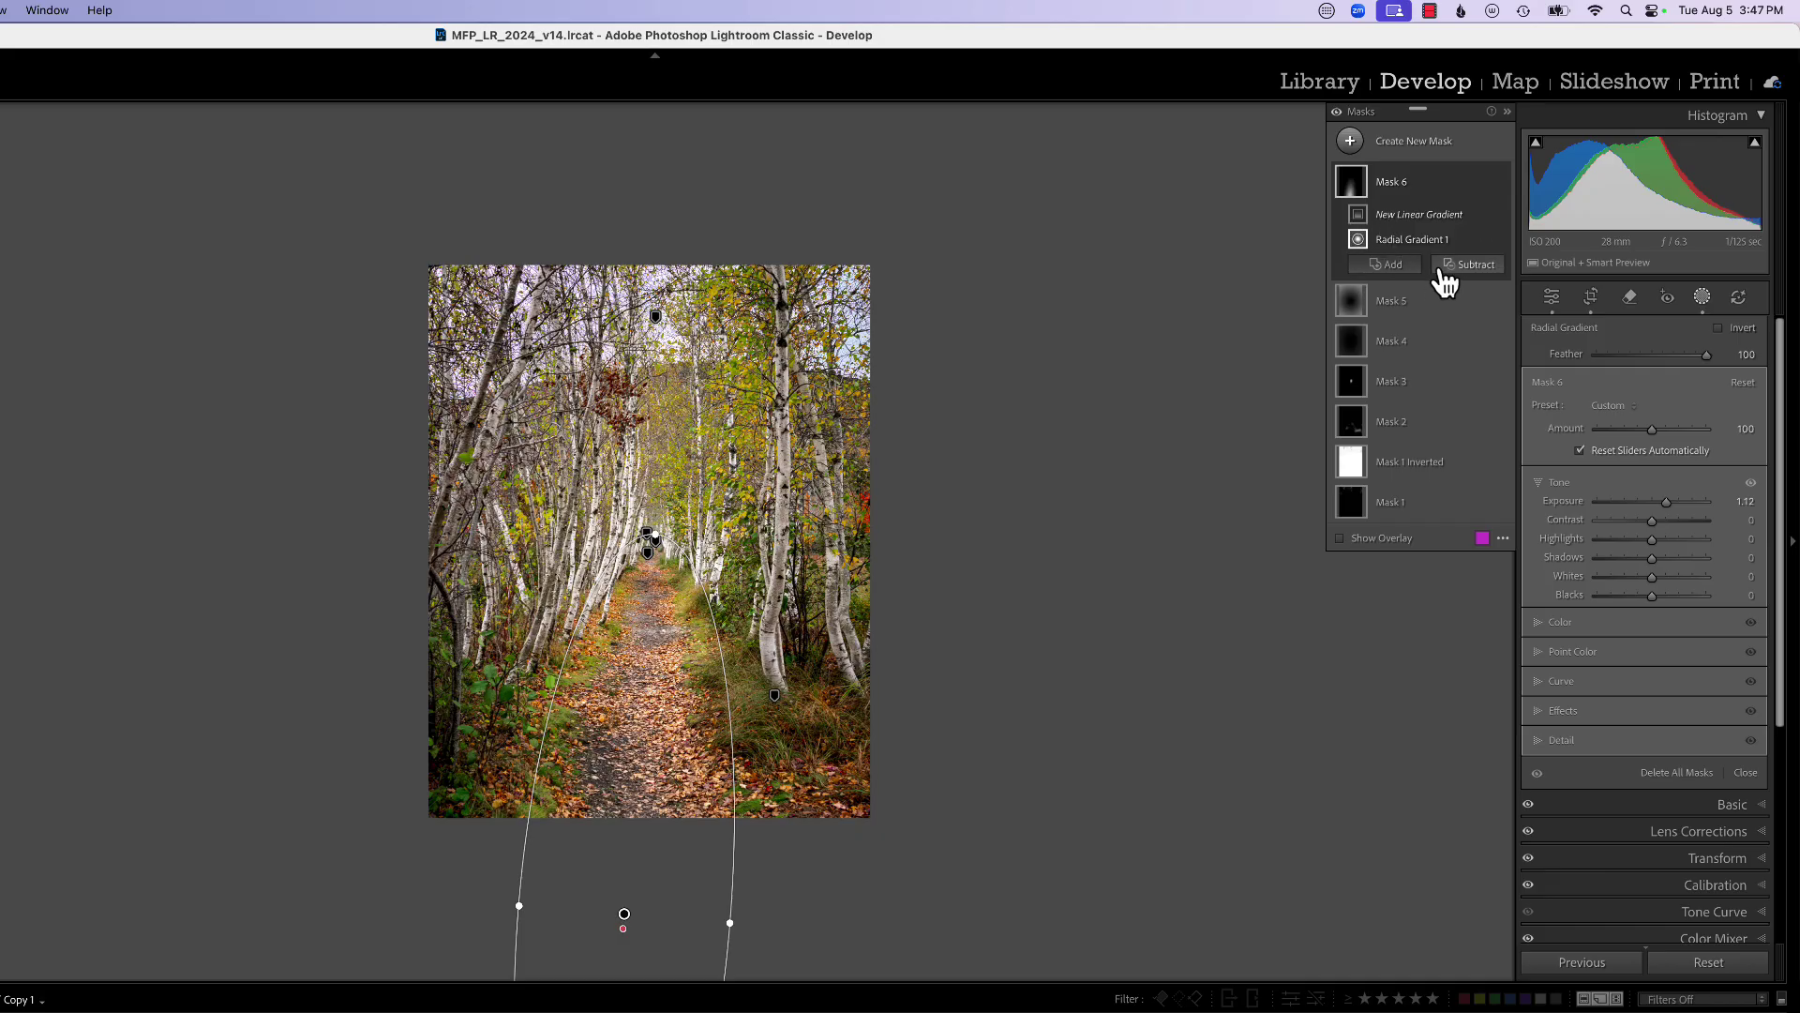
pyautogui.press('super+z')
pyautogui.press('o')
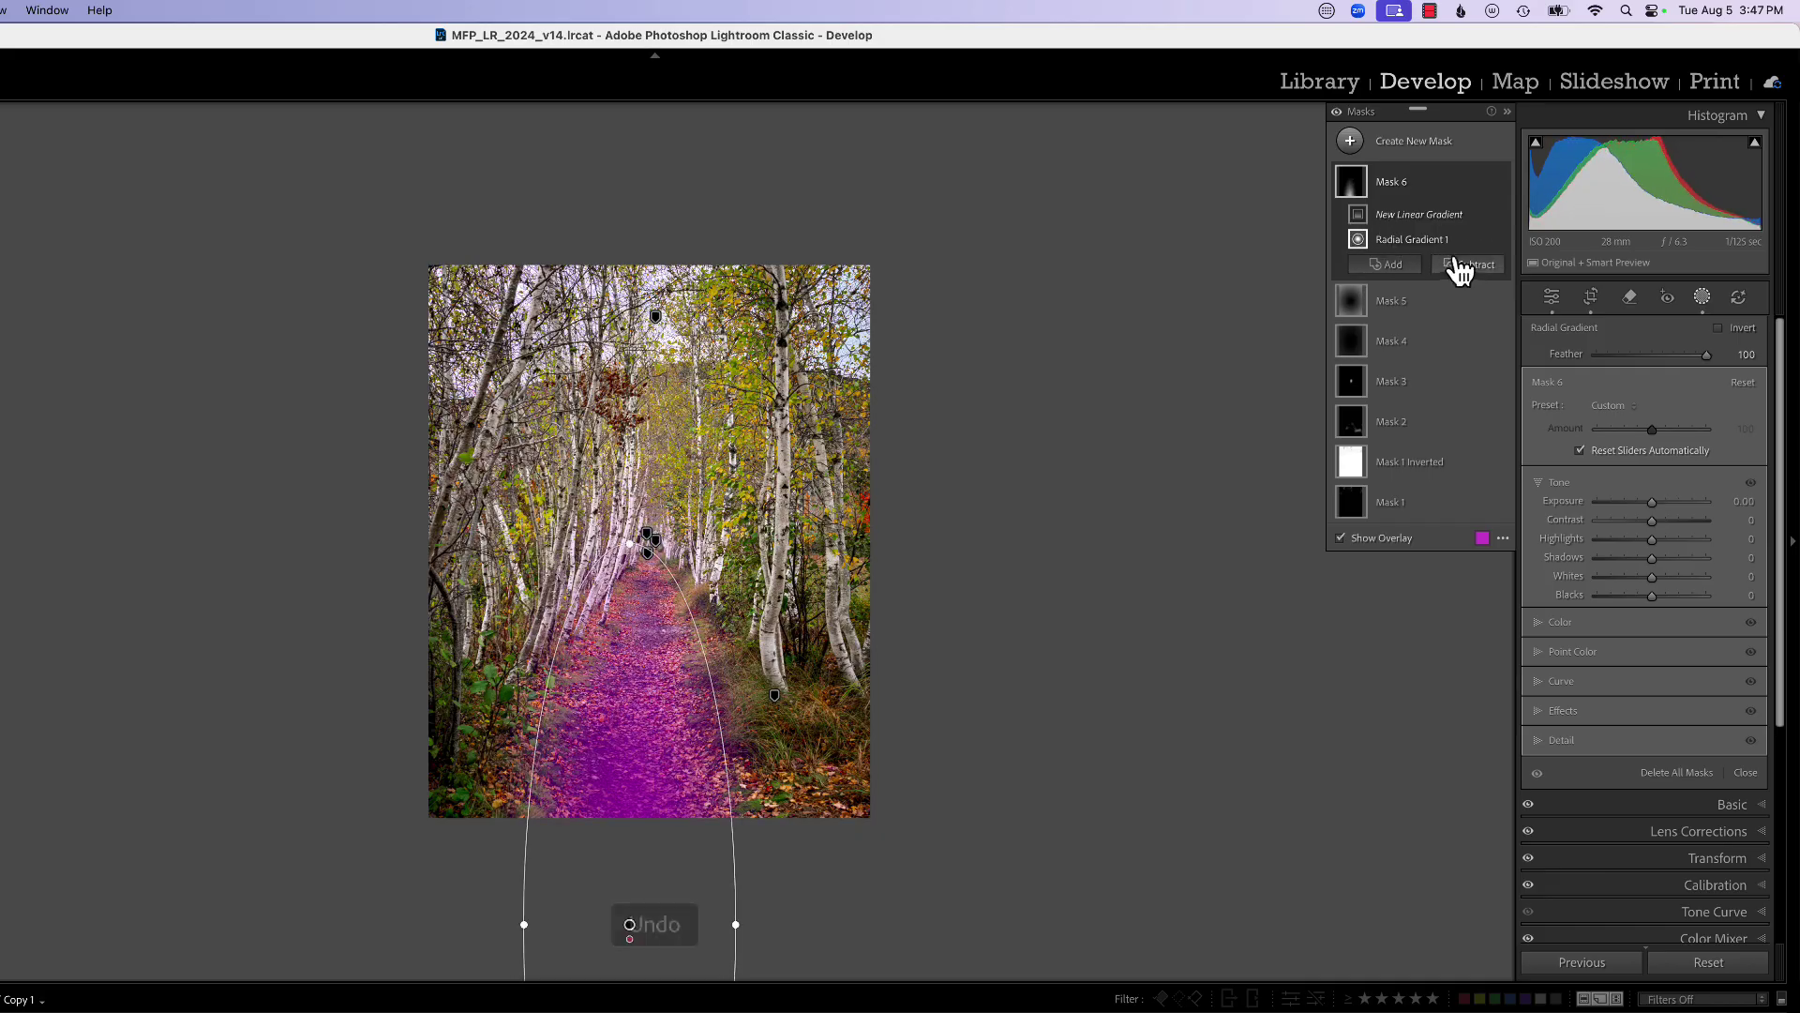
# Step: Intersect Mask 6 with a linear gradient running down the path from its far end to below the frame, with Exposure 1.55
pyautogui.click(1484, 182)
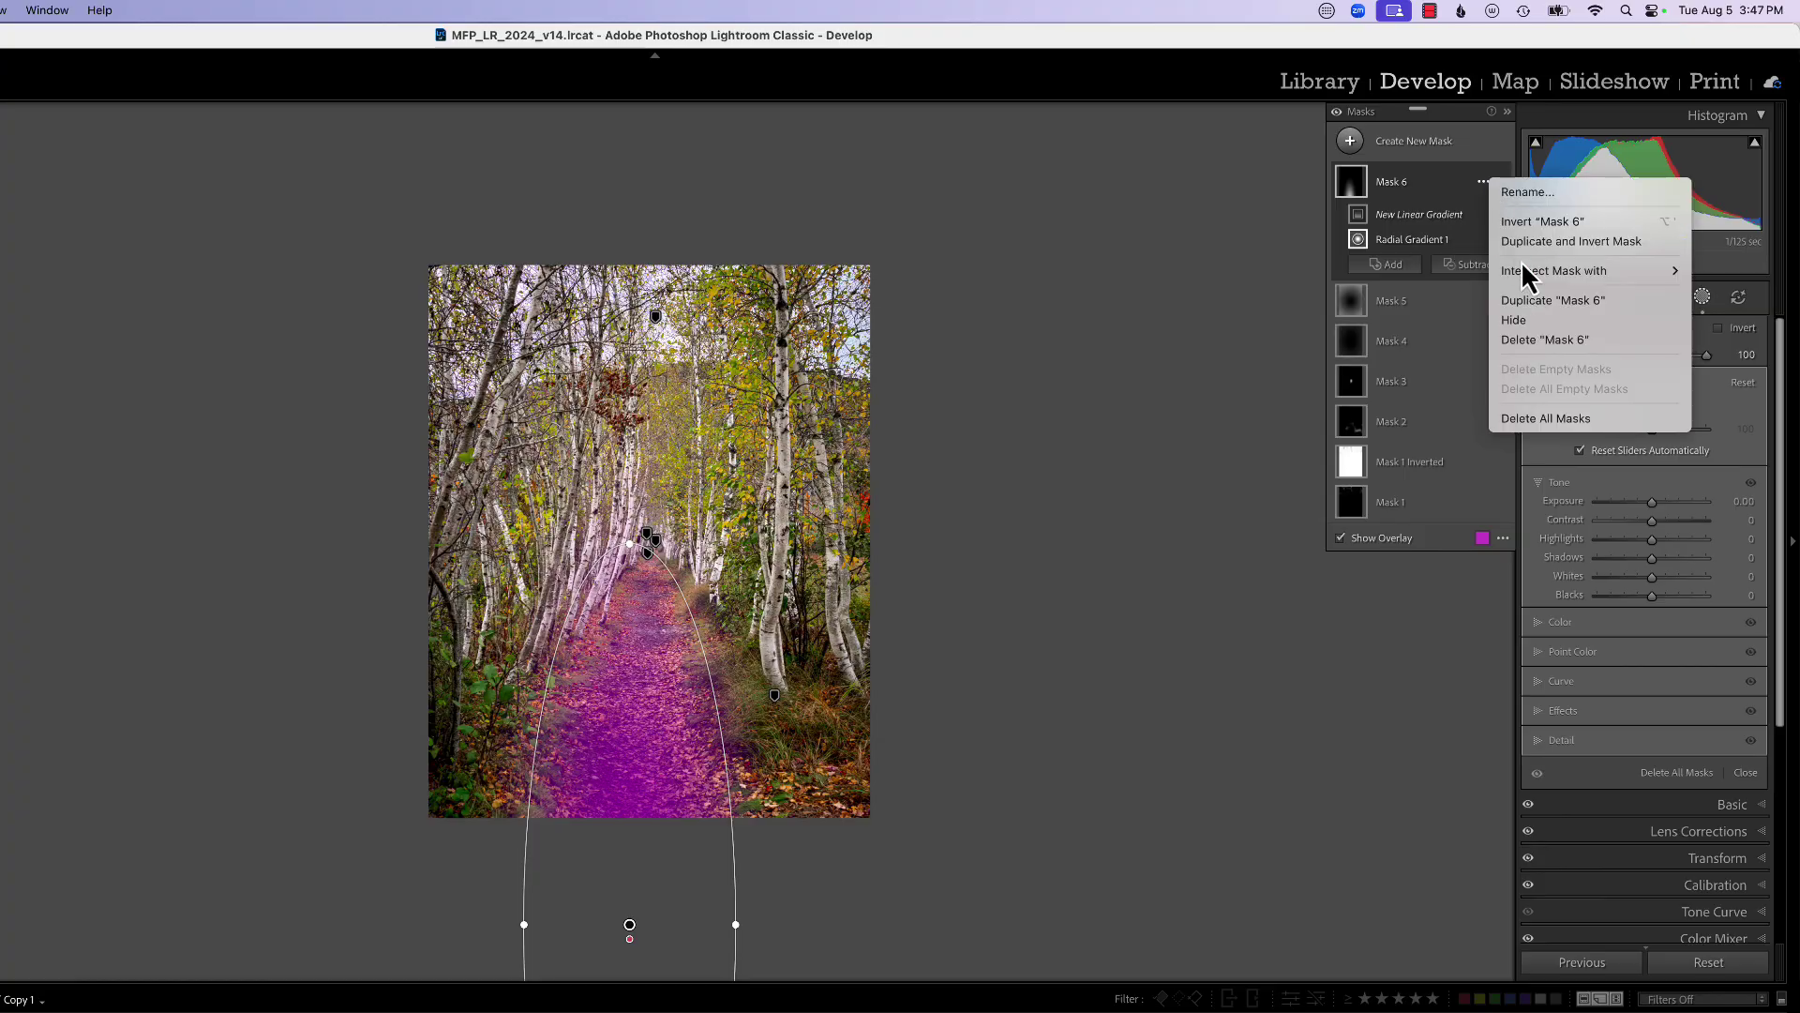
pyautogui.moveTo(1527, 272)
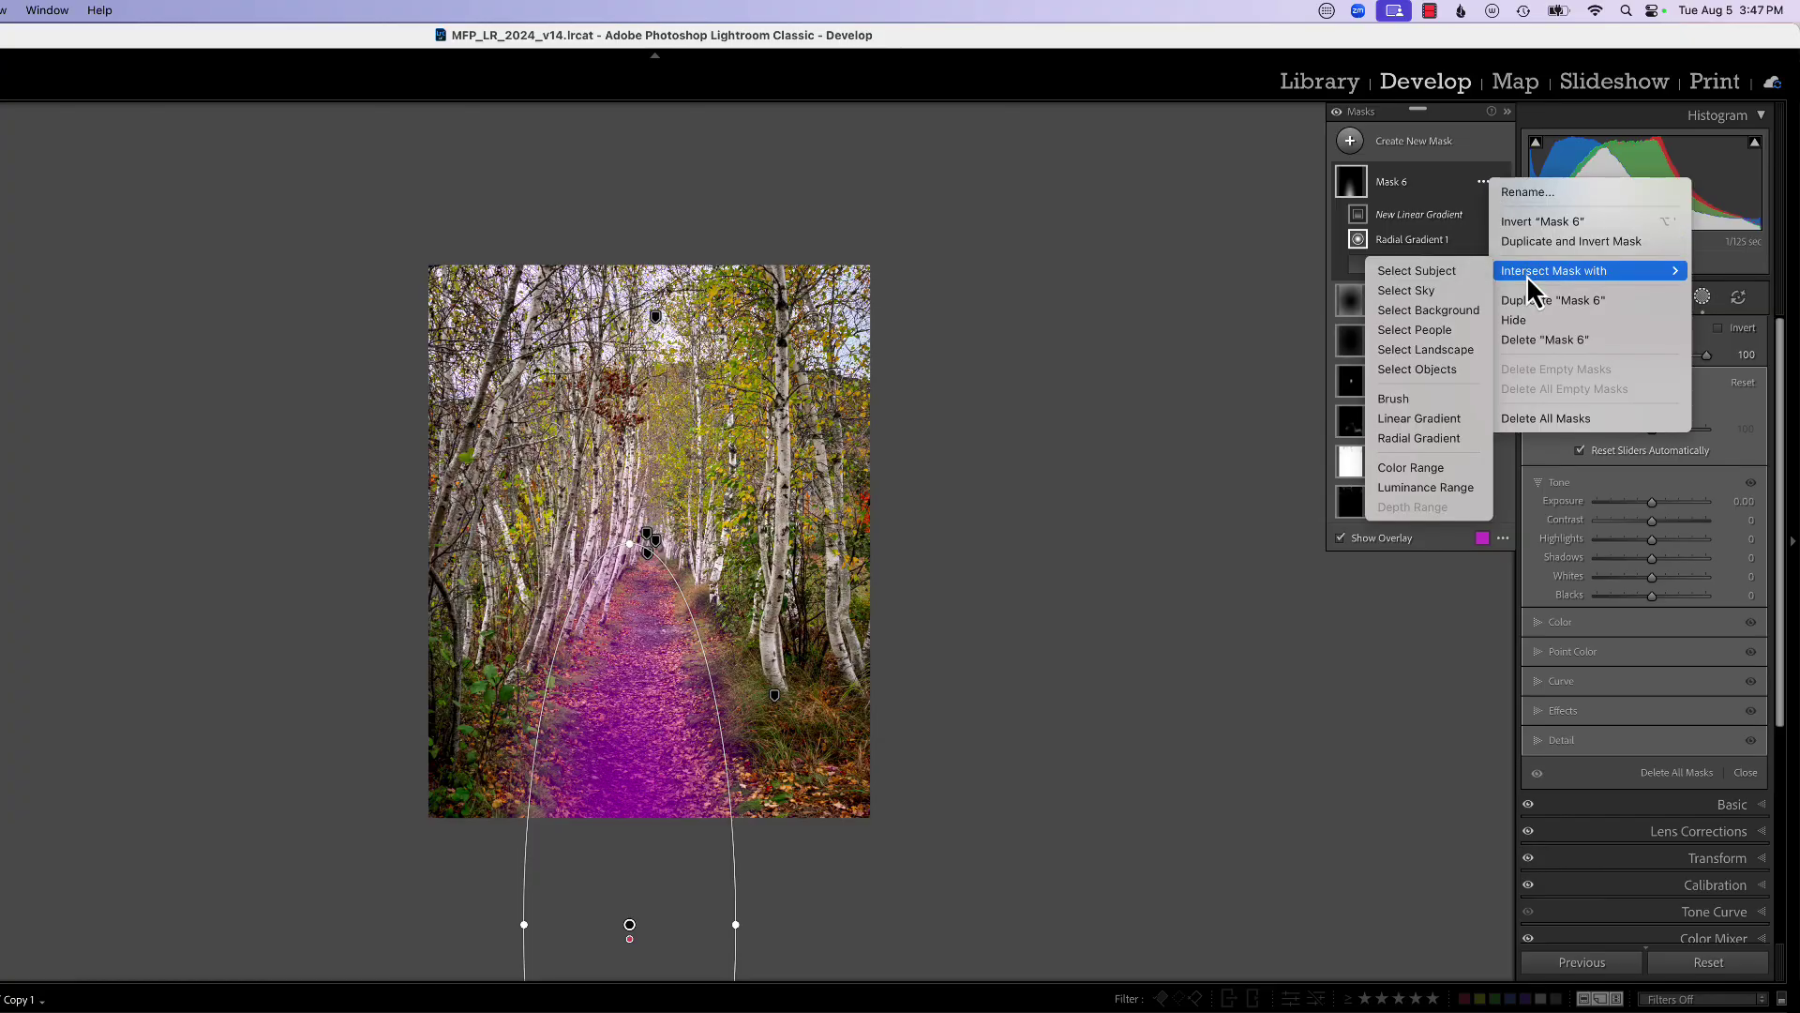
pyautogui.click(1418, 418)
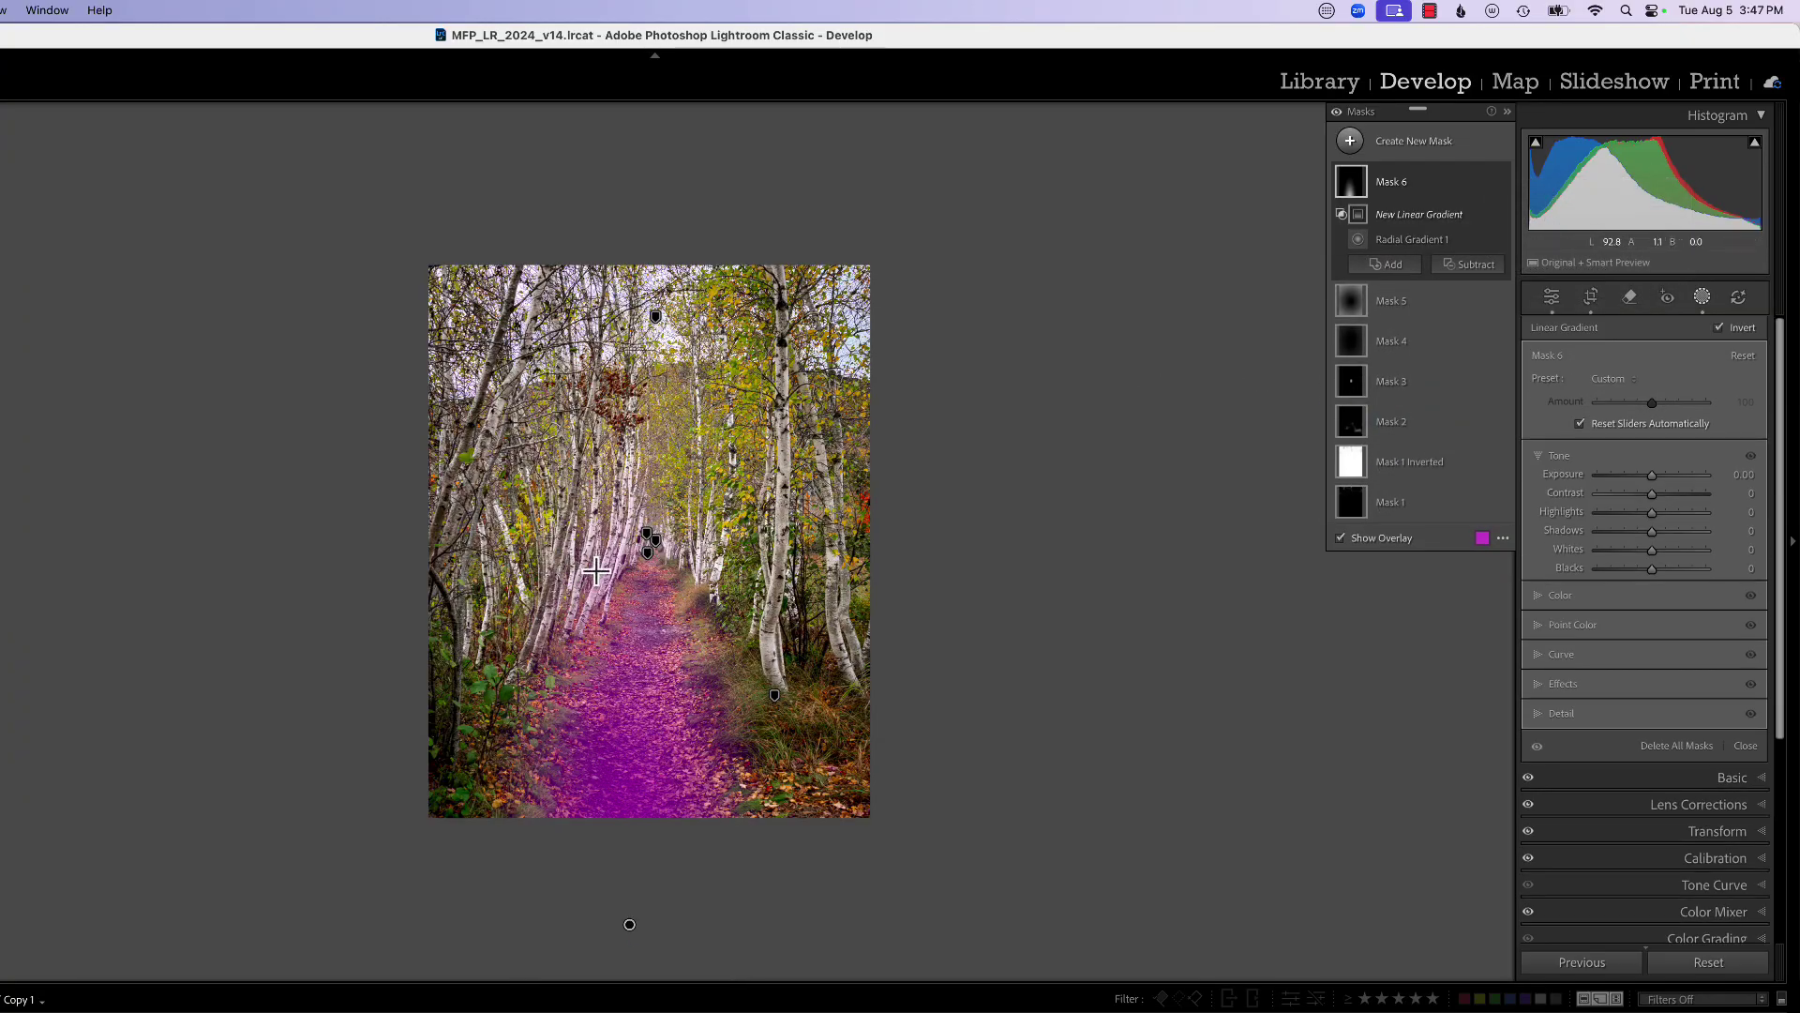
pyautogui.moveTo(652, 506); pyautogui.dragTo(630, 921)
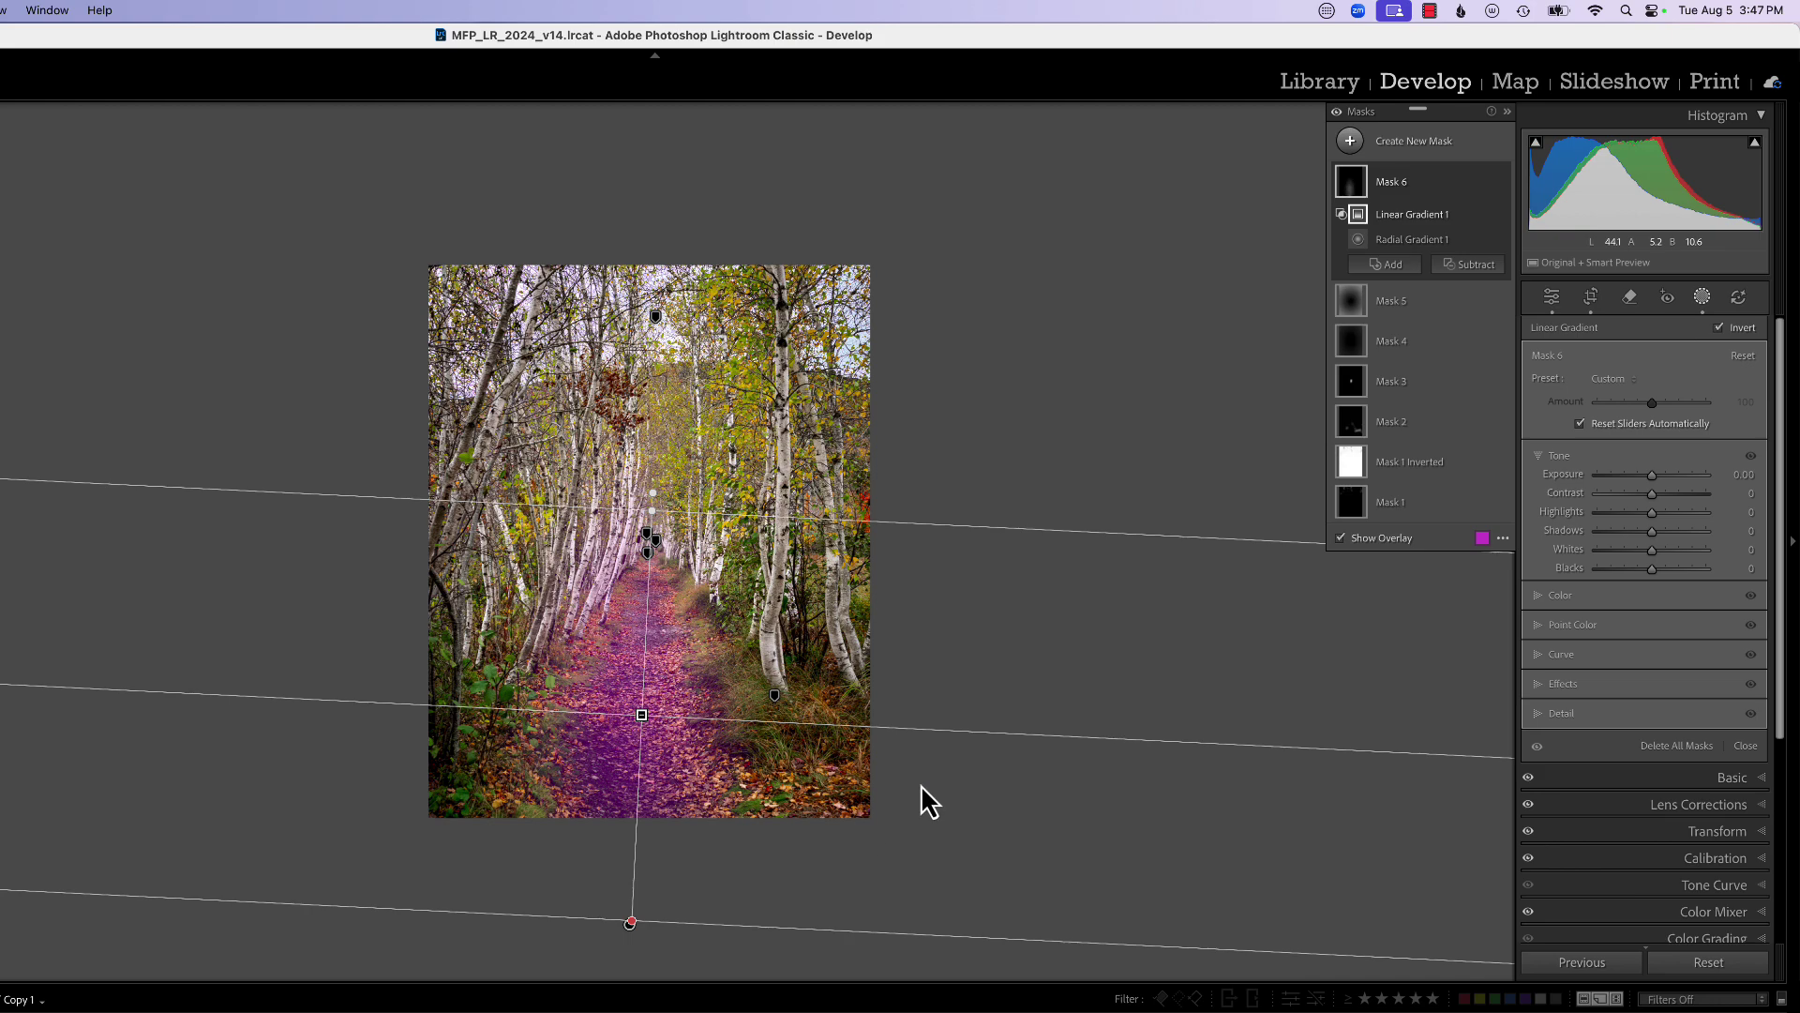
pyautogui.moveTo(1651, 476); pyautogui.dragTo(1673, 475)
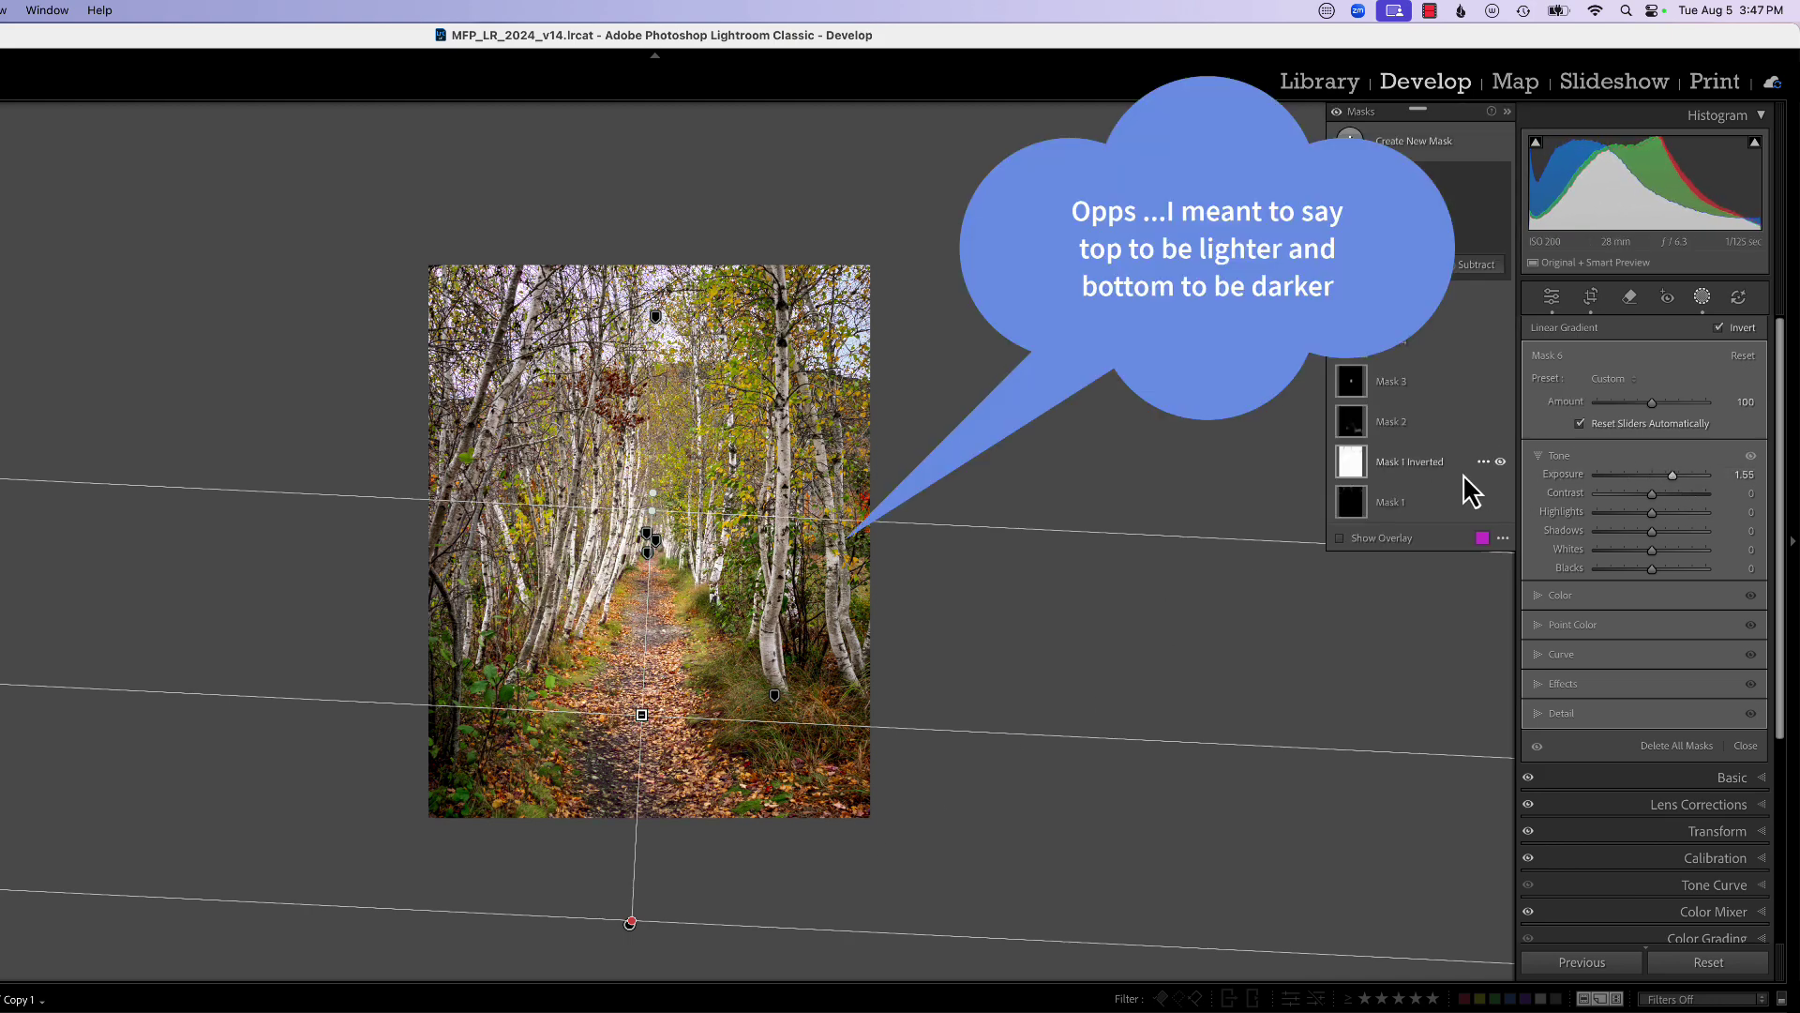
# Step: Shift the intersecting linear gradient up, lengthen and tilt it along the path, and set Mask 6's Exposure to 3.25
pyautogui.click(1339, 538)
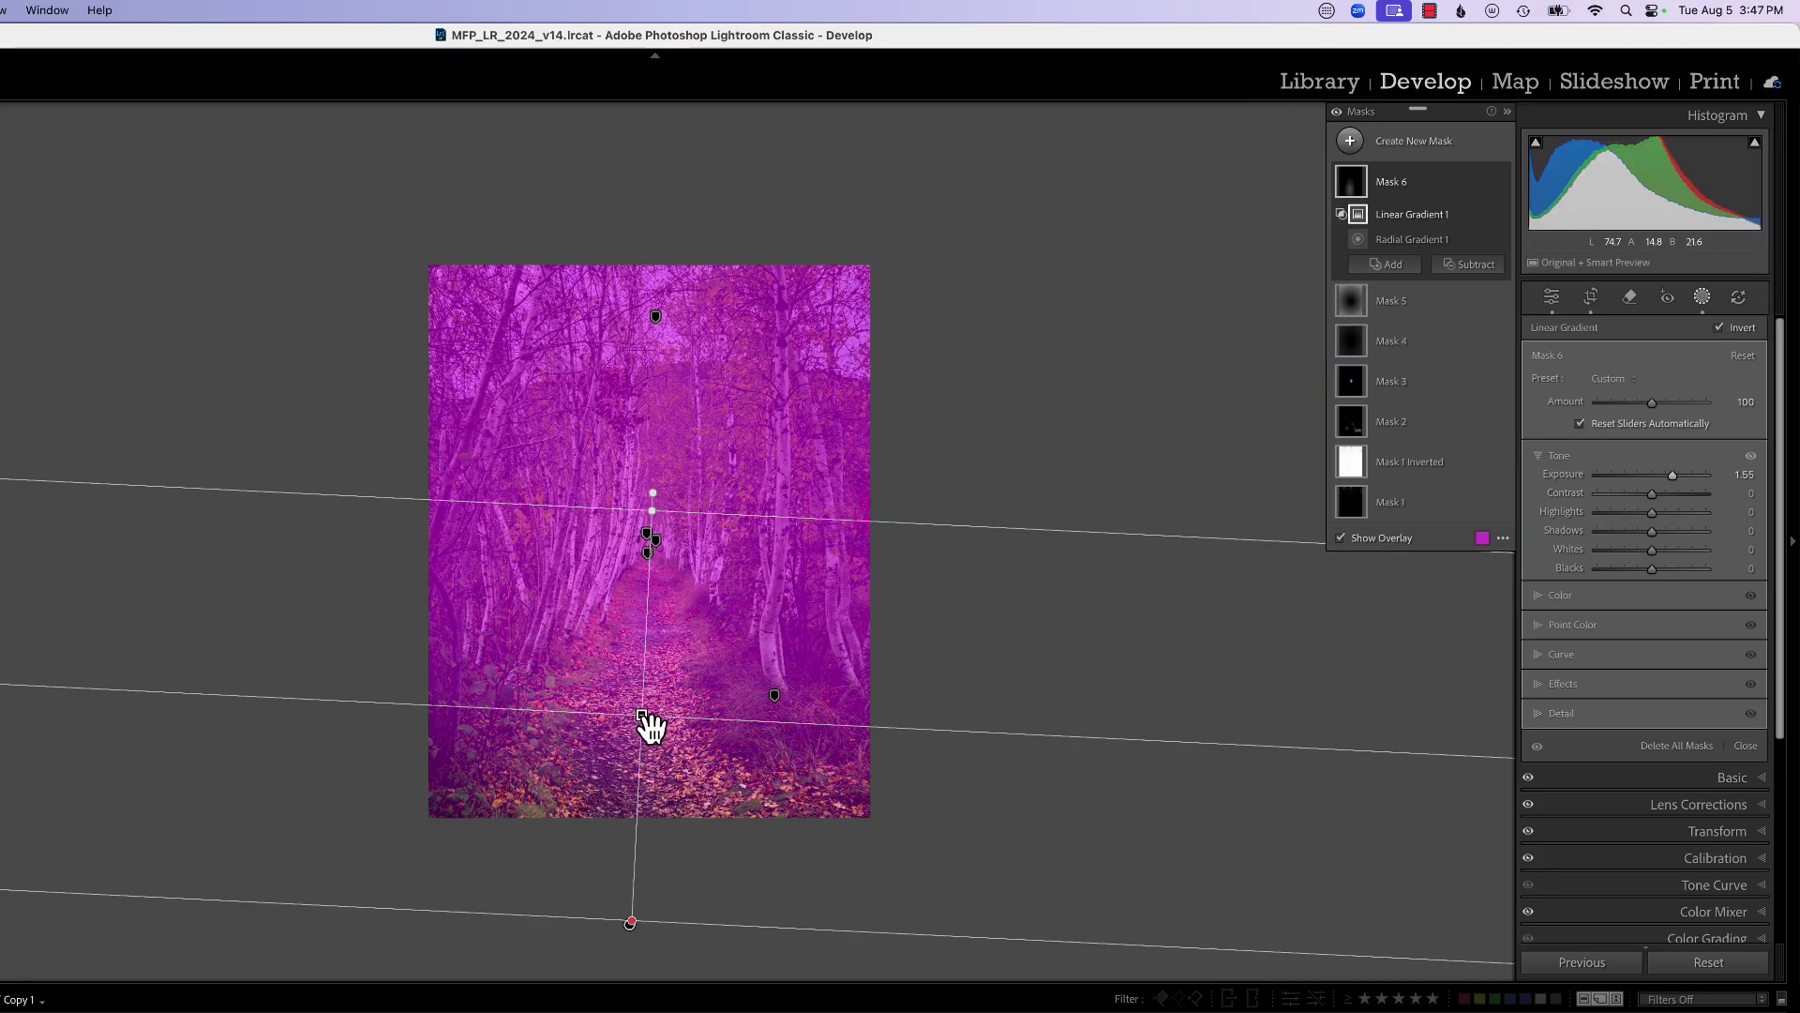
pyautogui.moveTo(651, 720); pyautogui.dragTo(654, 652)
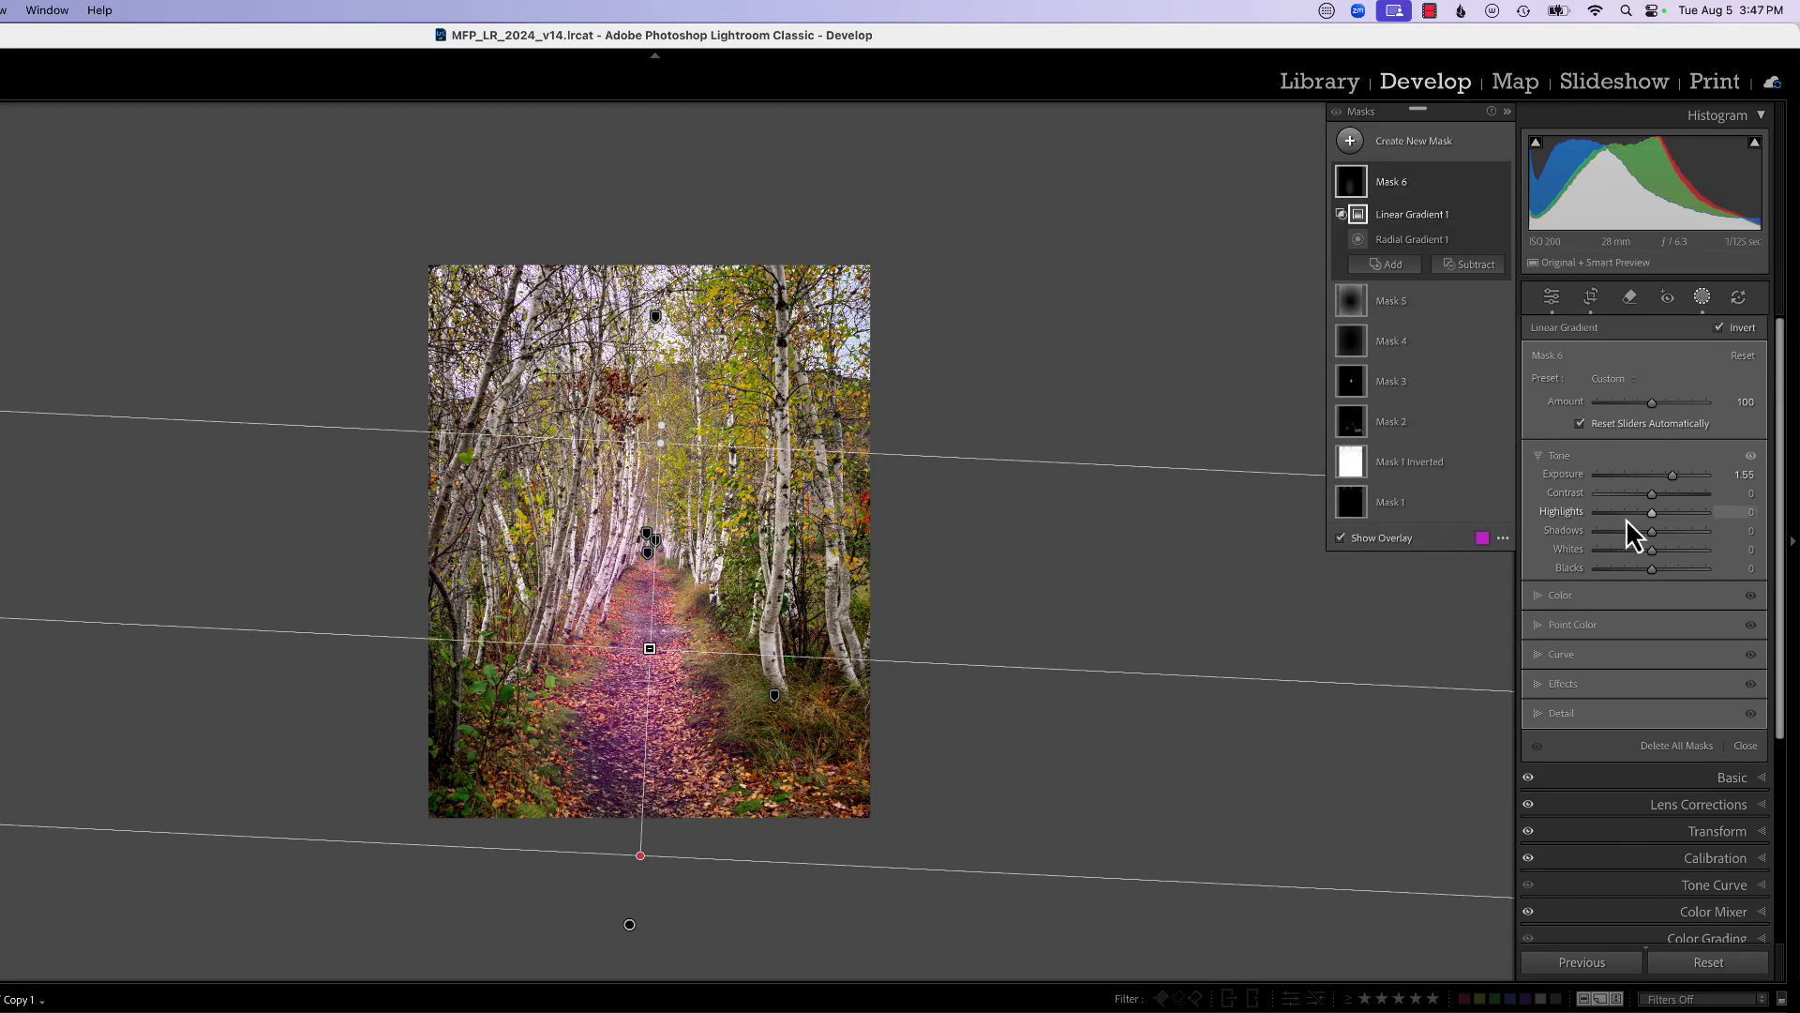
pyautogui.moveTo(1671, 478); pyautogui.dragTo(1695, 470)
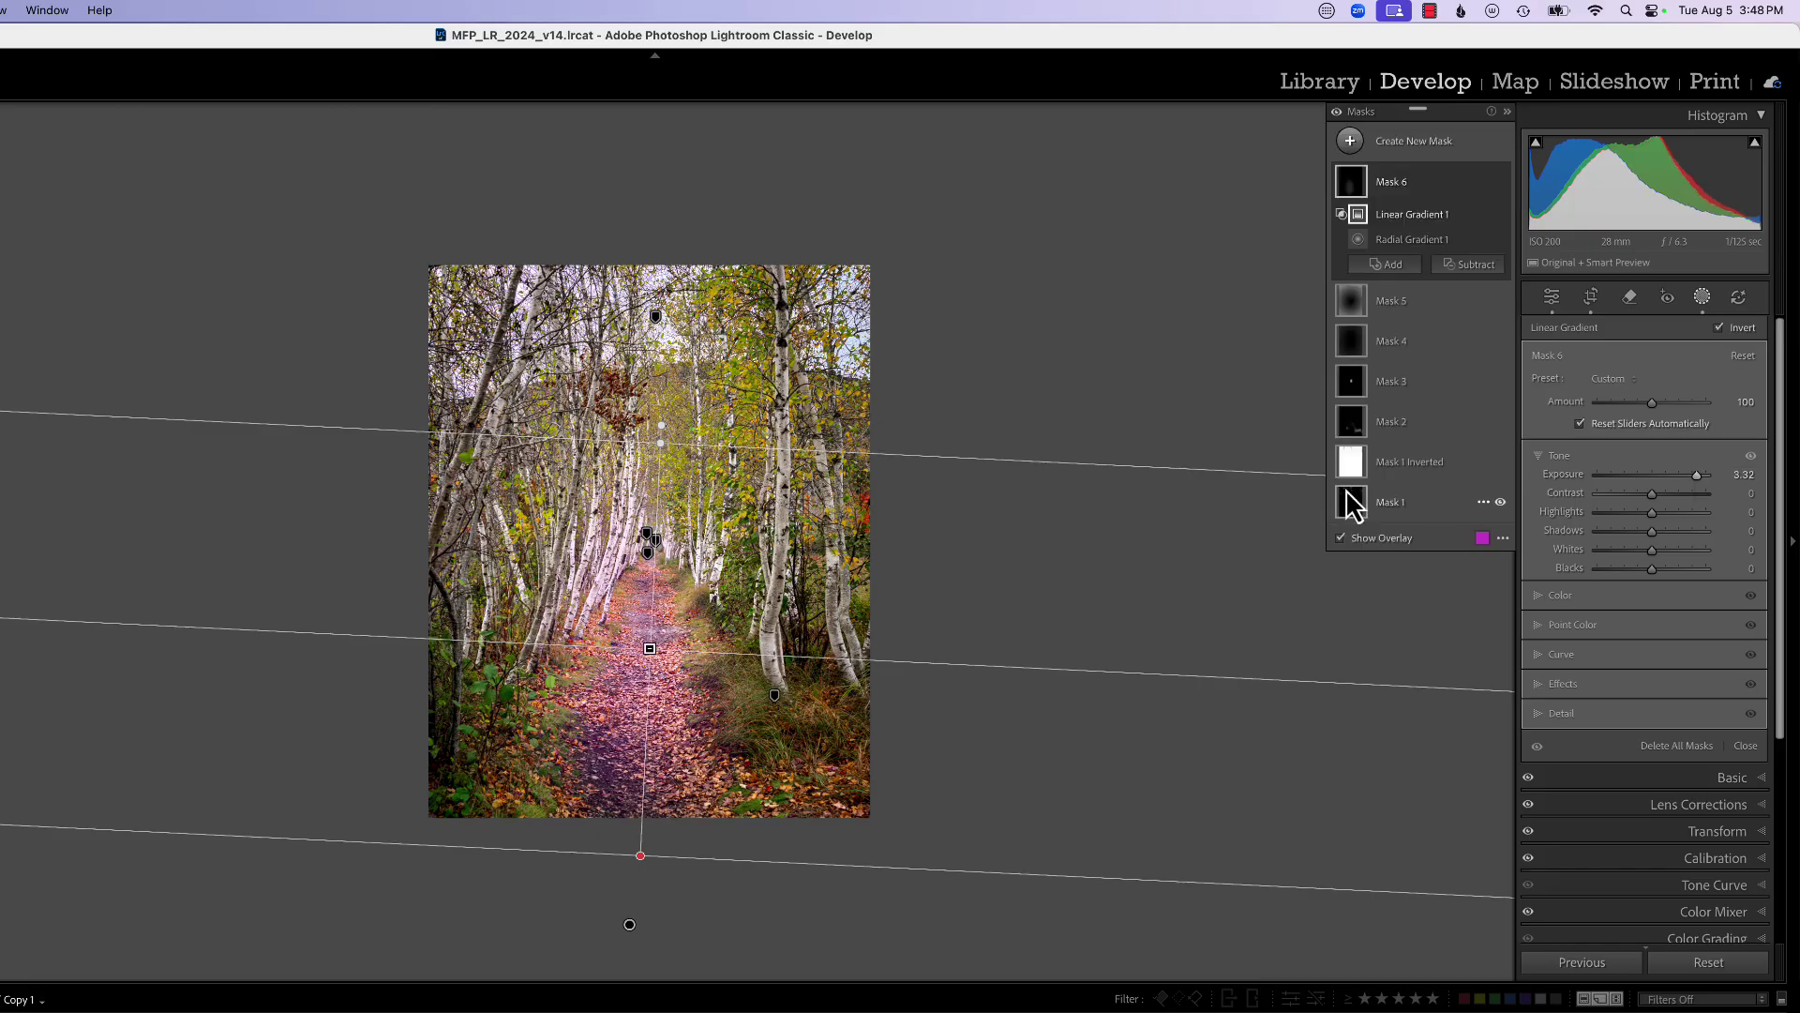
pyautogui.moveTo(653, 654)
pyautogui.mouseDown()
pyautogui.moveTo(652, 691)
pyautogui.moveTo(645, 654)
pyautogui.mouseUp()
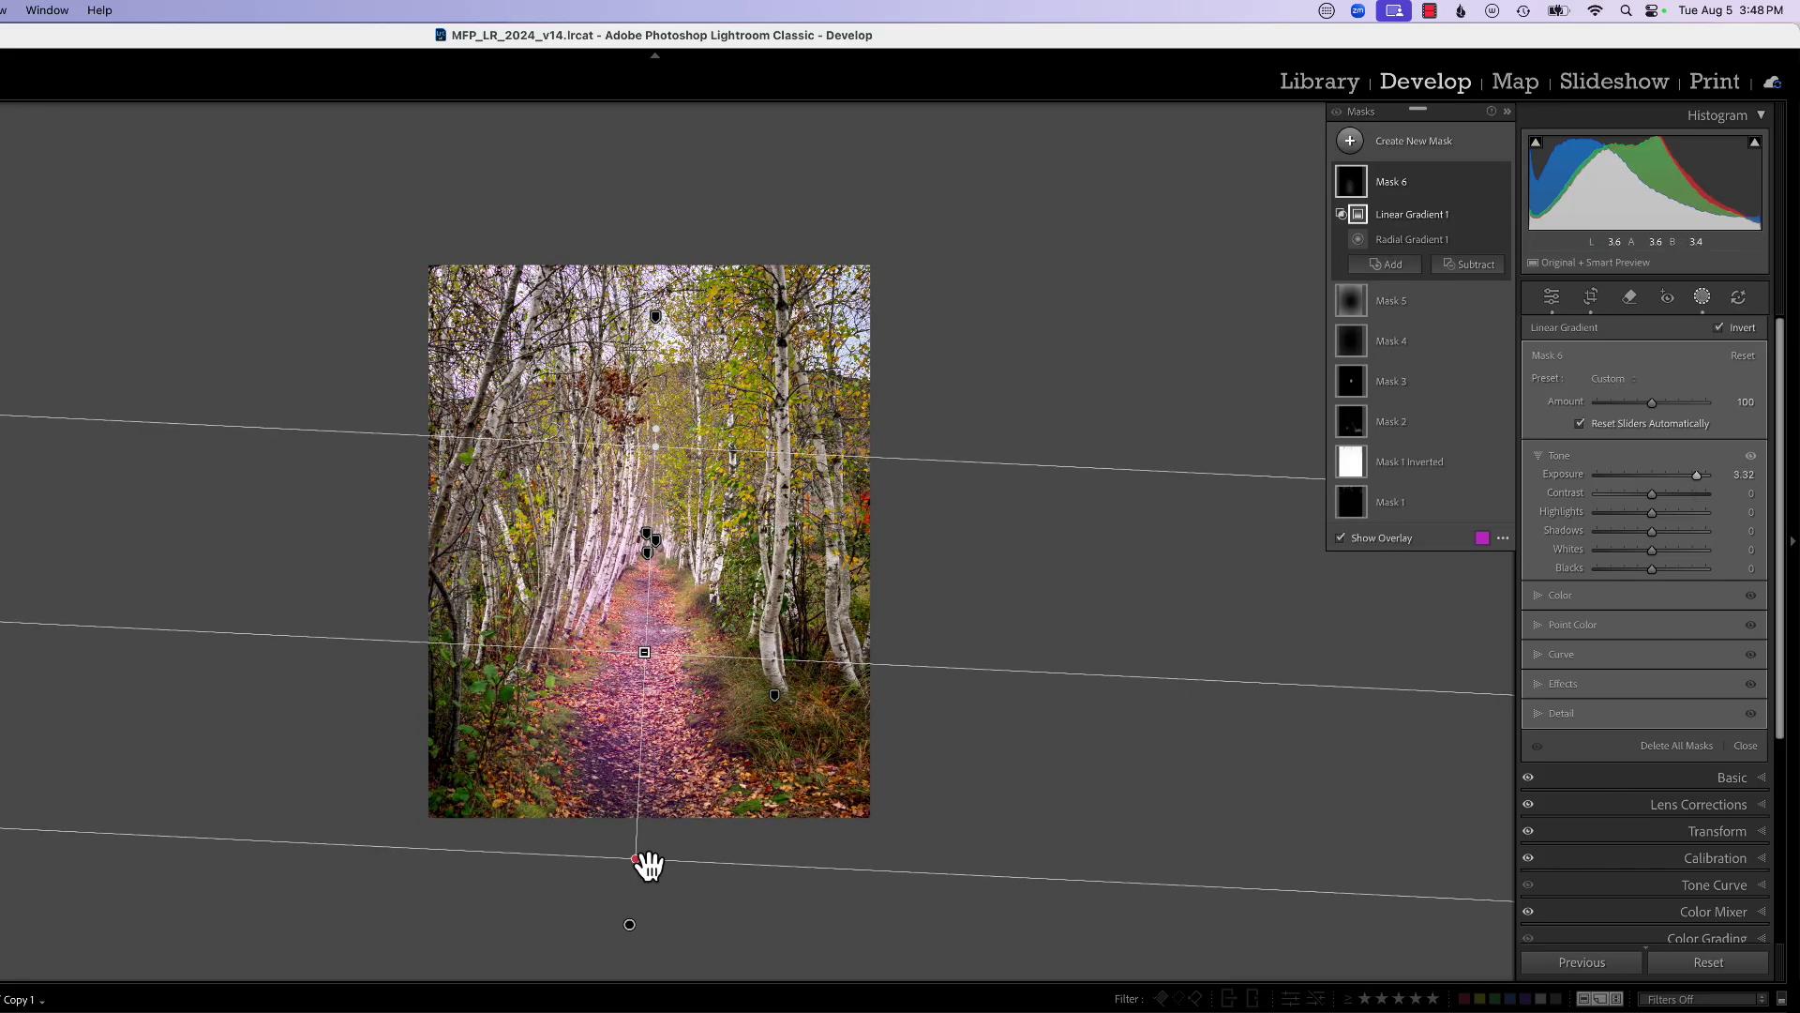
pyautogui.moveTo(636, 860)
pyautogui.mouseDown()
pyautogui.moveTo(631, 952)
pyautogui.moveTo(635, 885)
pyautogui.mouseUp()
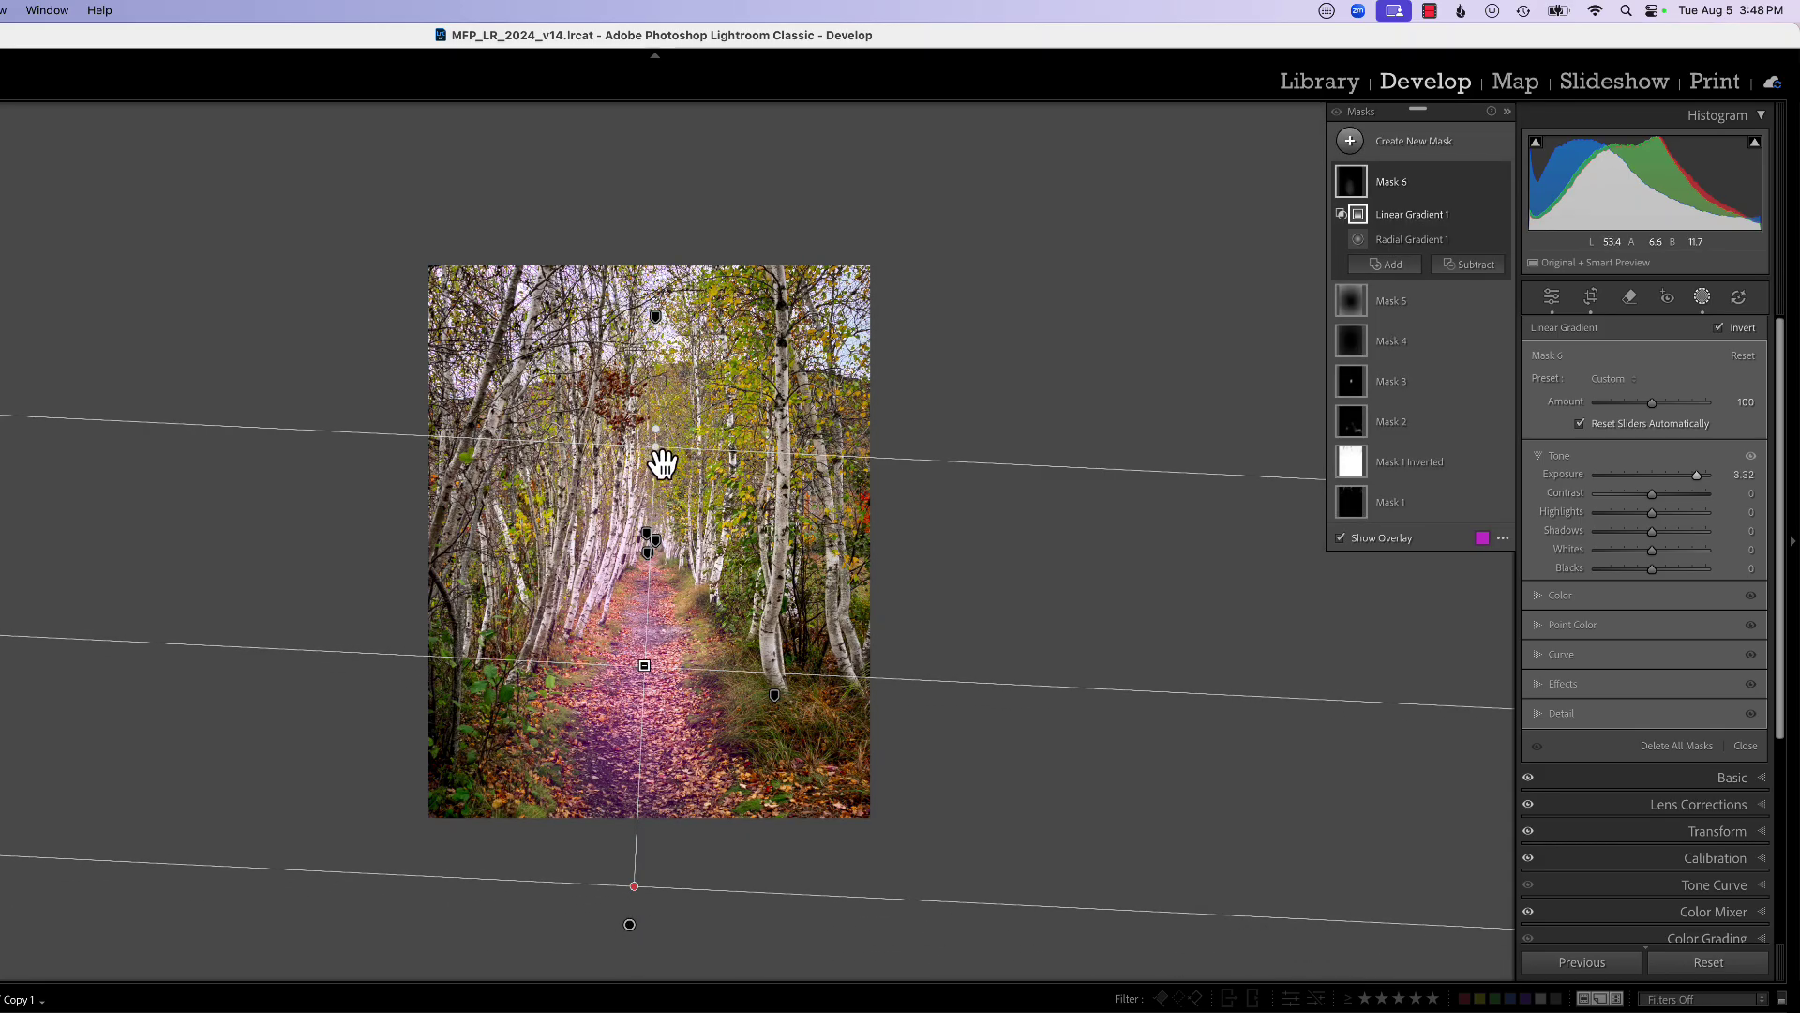
pyautogui.moveTo(662, 459); pyautogui.dragTo(681, 376)
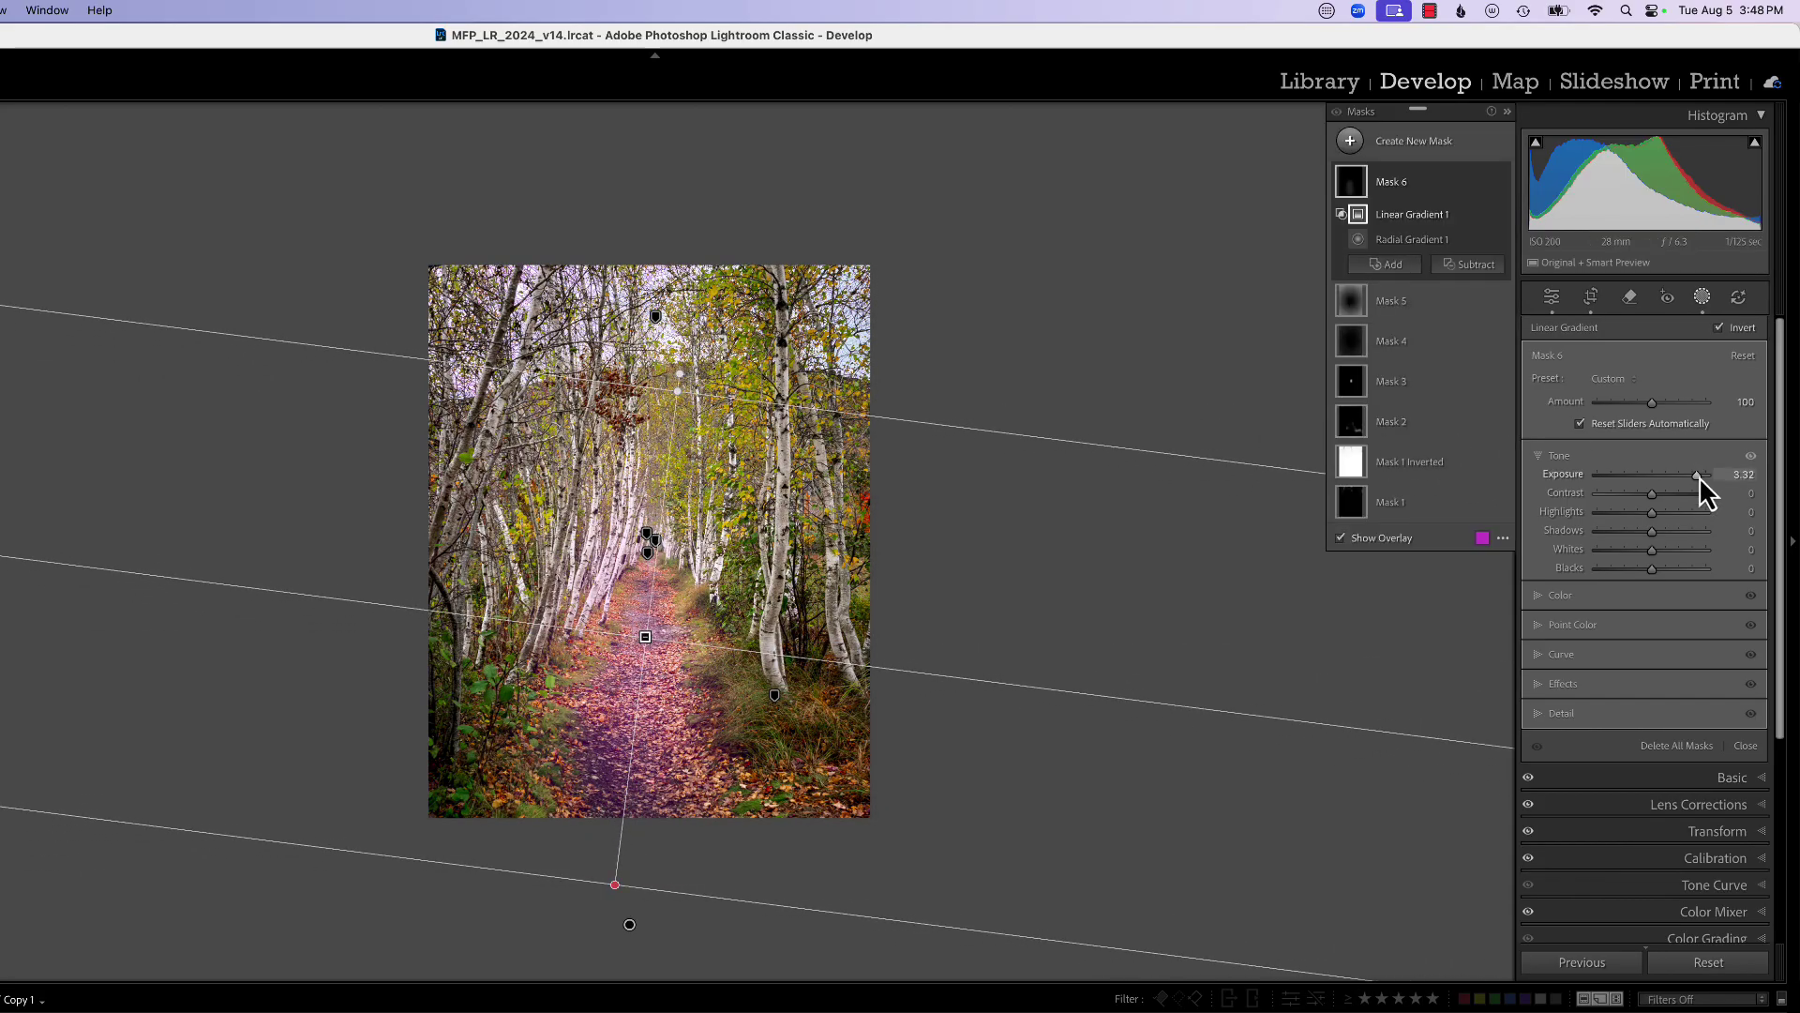
pyautogui.moveTo(1693, 472)
pyautogui.mouseDown()
pyautogui.moveTo(1630, 488)
pyautogui.moveTo(1689, 477)
pyautogui.mouseUp()
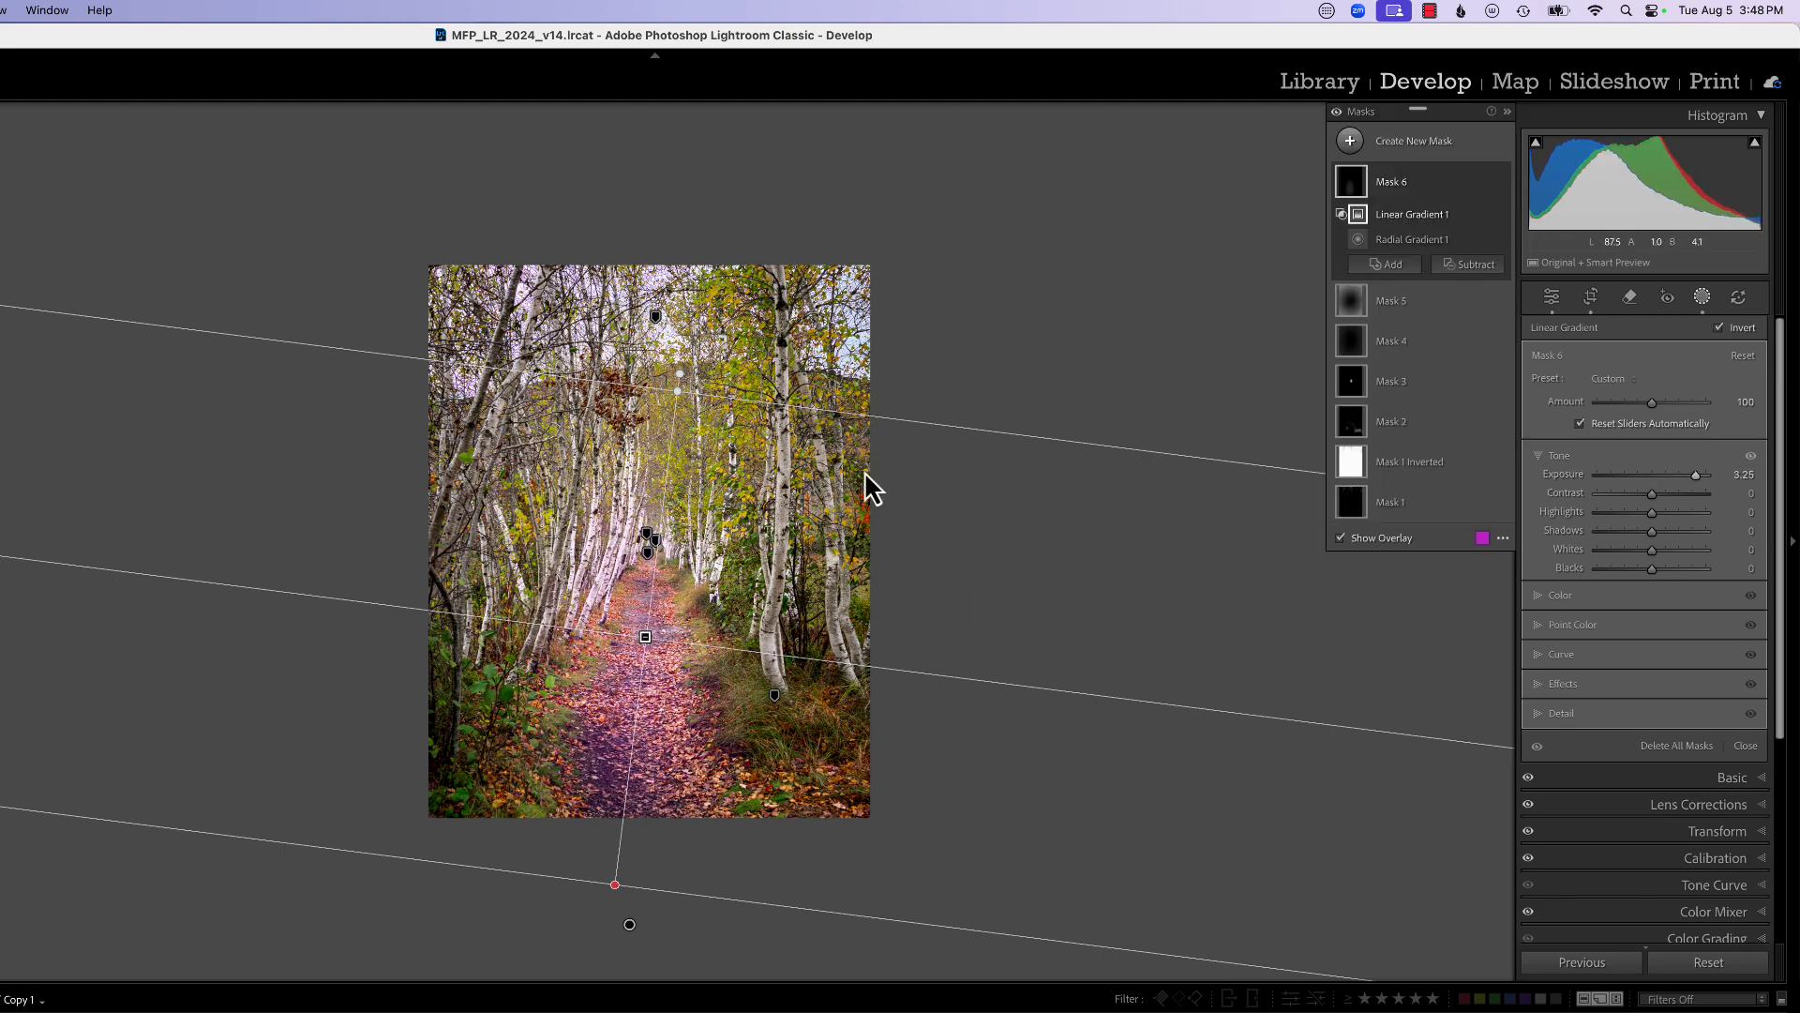
# Step: Subtract the trees beside the path from Mask 6 with a brush at Flow 100, and set the mask's Exposure to 3.27
pyautogui.click(1469, 281)
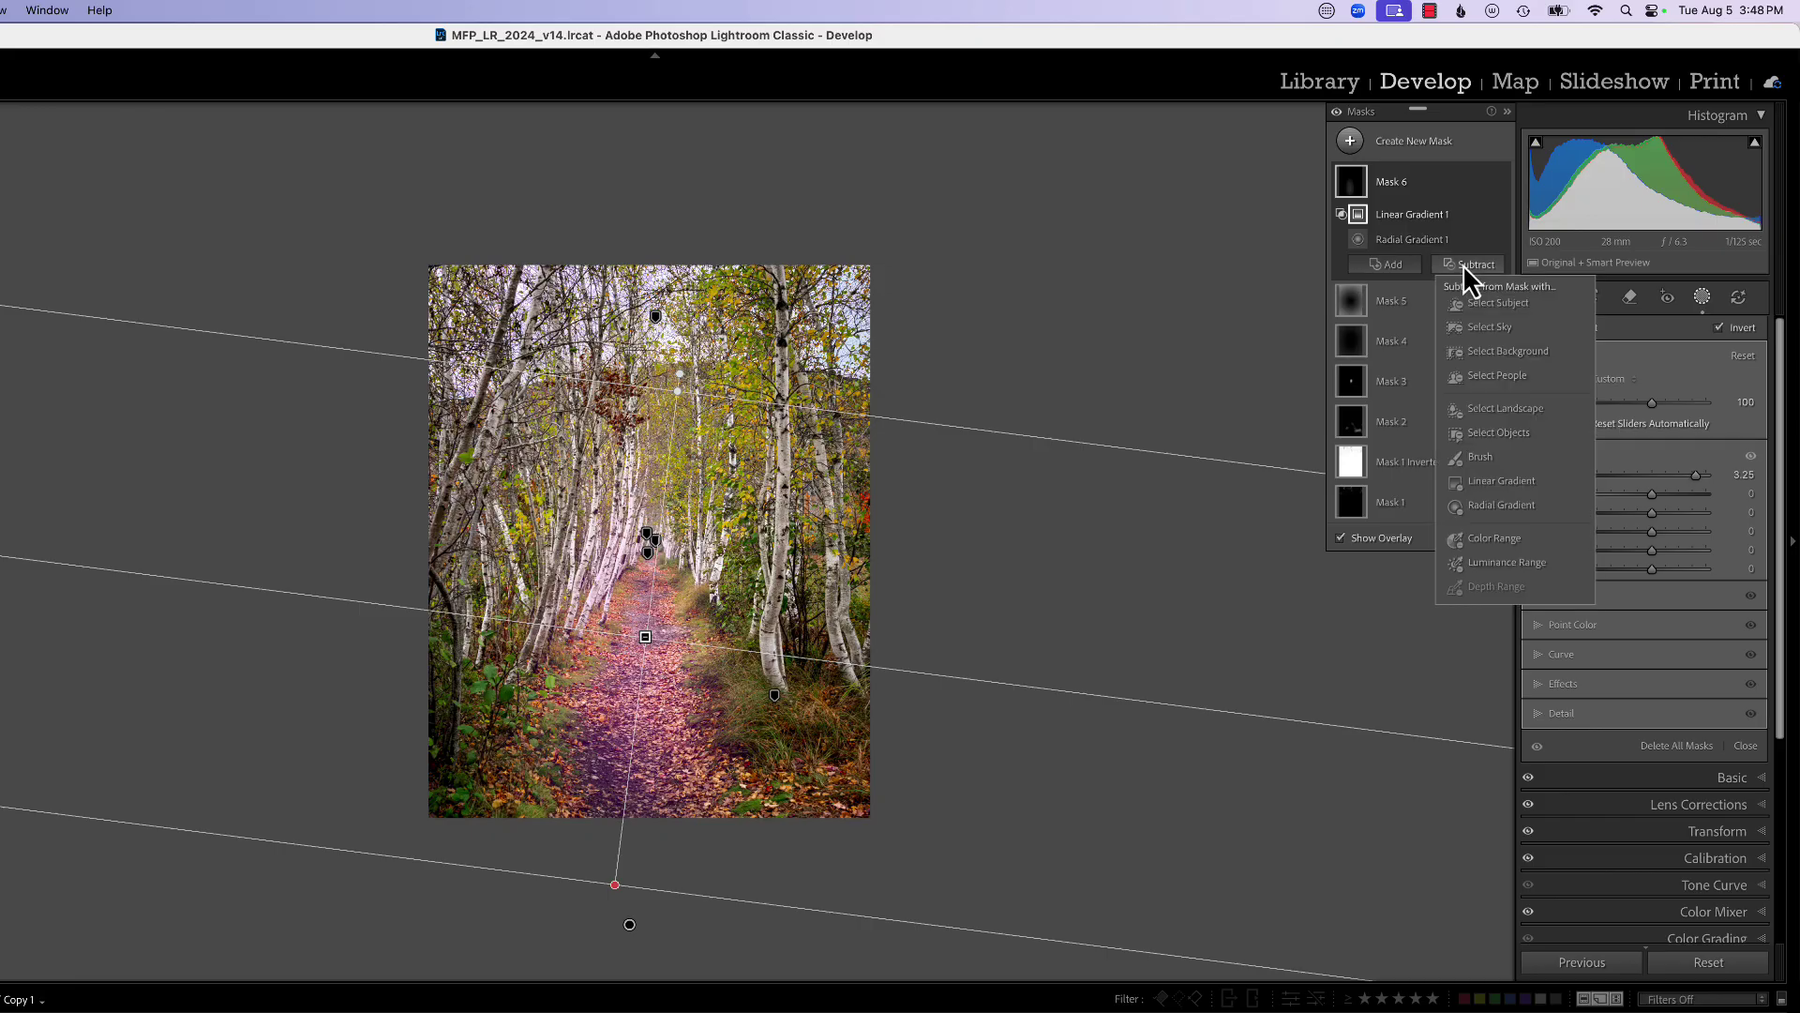
pyautogui.click(1492, 472)
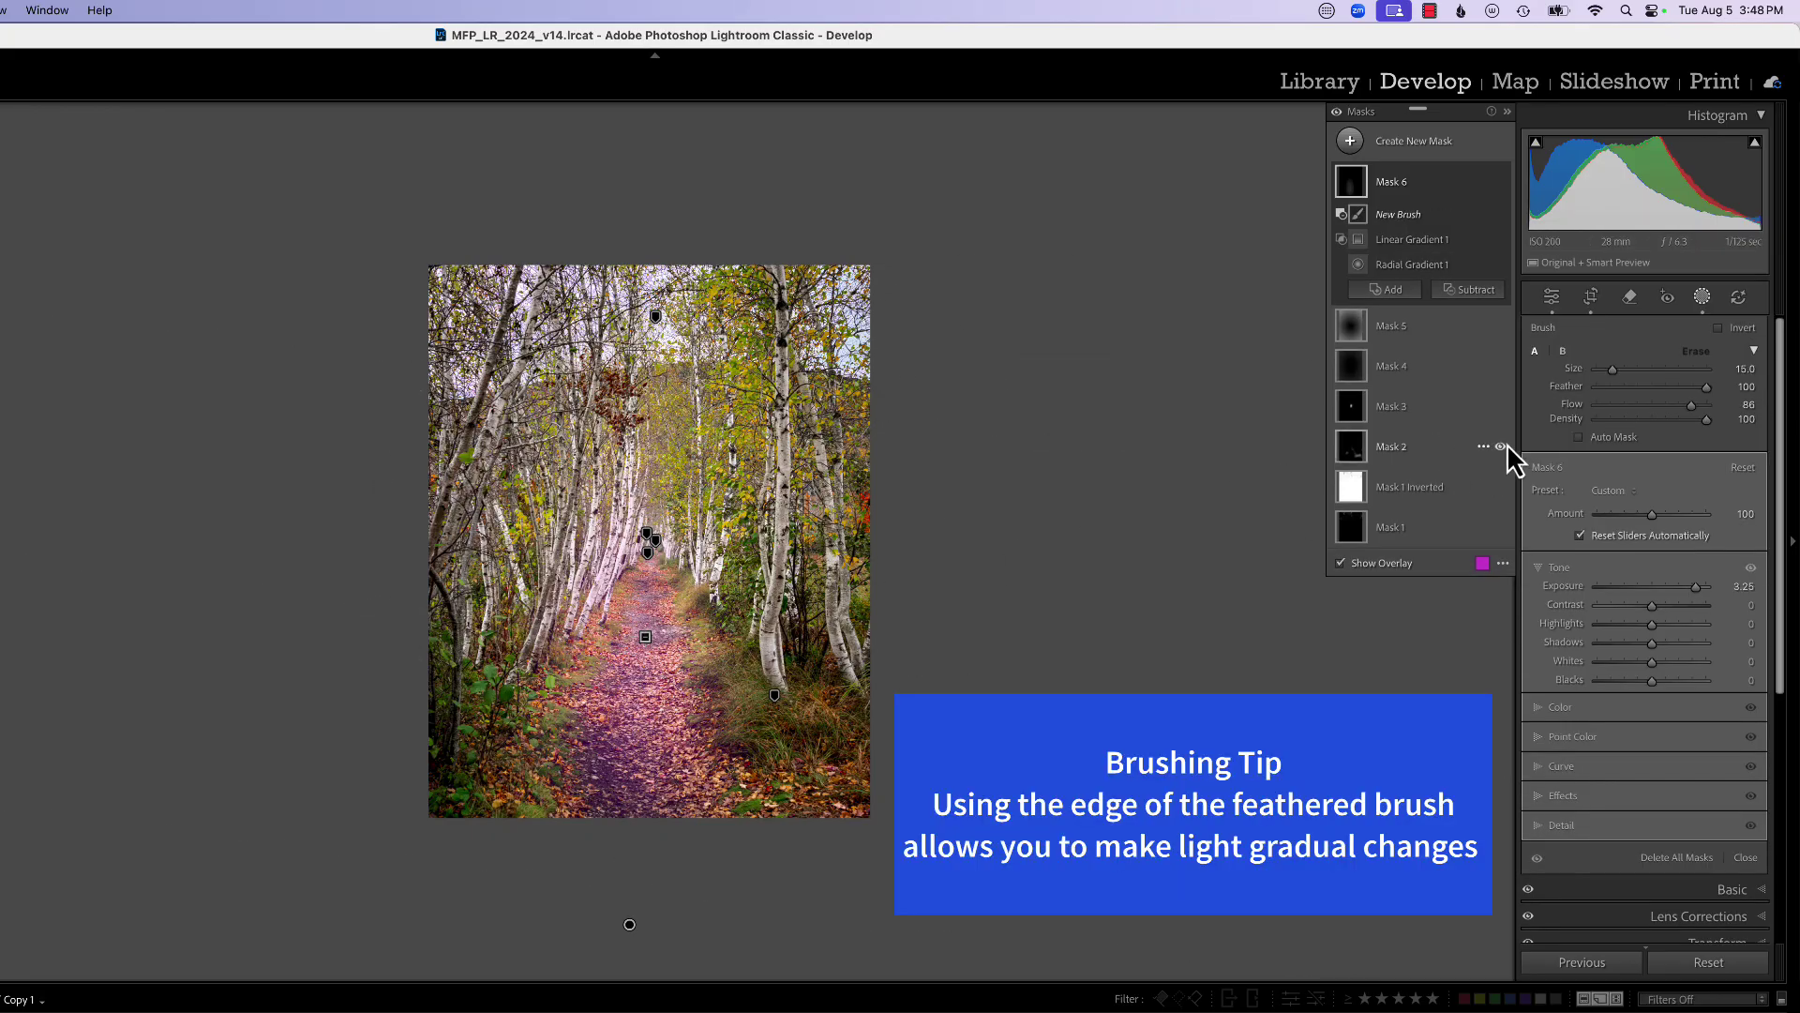
pyautogui.click(1707, 405)
pyautogui.moveTo(525, 497)
pyautogui.mouseDown()
pyautogui.moveTo(581, 495)
pyautogui.moveTo(572, 520)
pyautogui.moveTo(694, 460)
pyautogui.moveTo(743, 534)
pyautogui.moveTo(932, 603)
pyautogui.mouseUp()
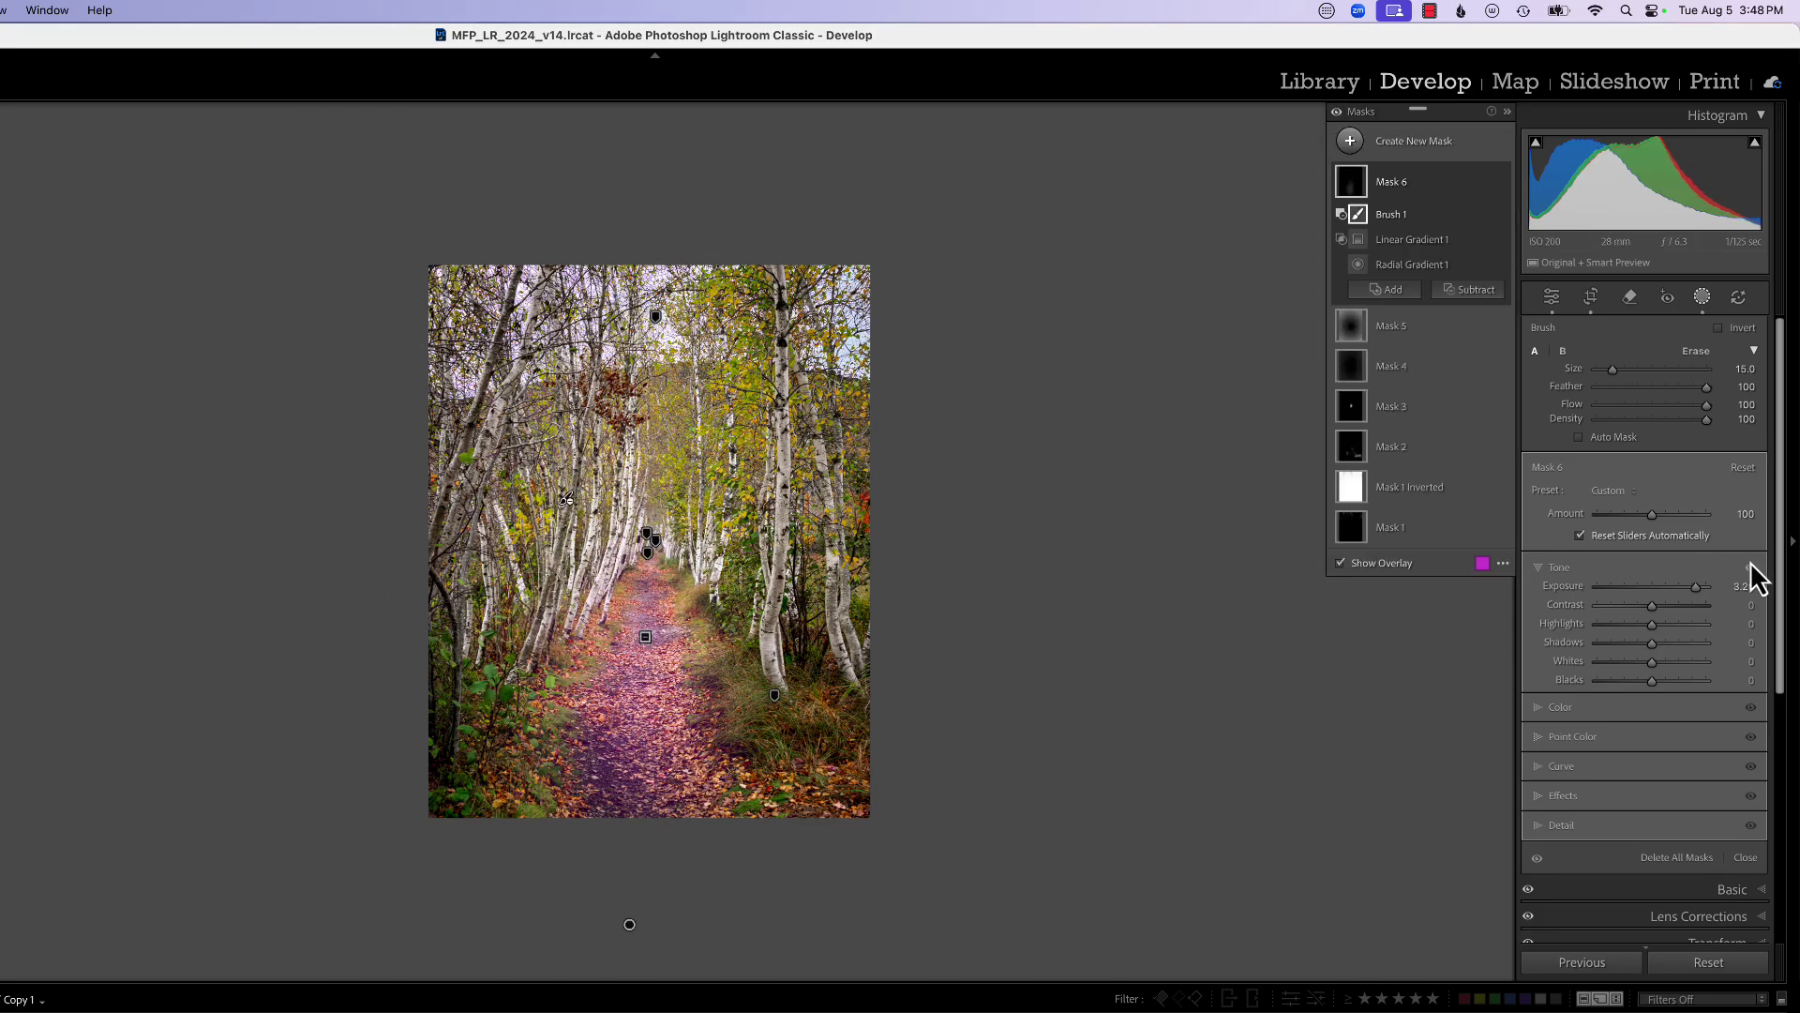
pyautogui.moveTo(1696, 588)
pyautogui.mouseDown()
pyautogui.moveTo(1679, 594)
pyautogui.moveTo(1697, 588)
pyautogui.mouseUp()
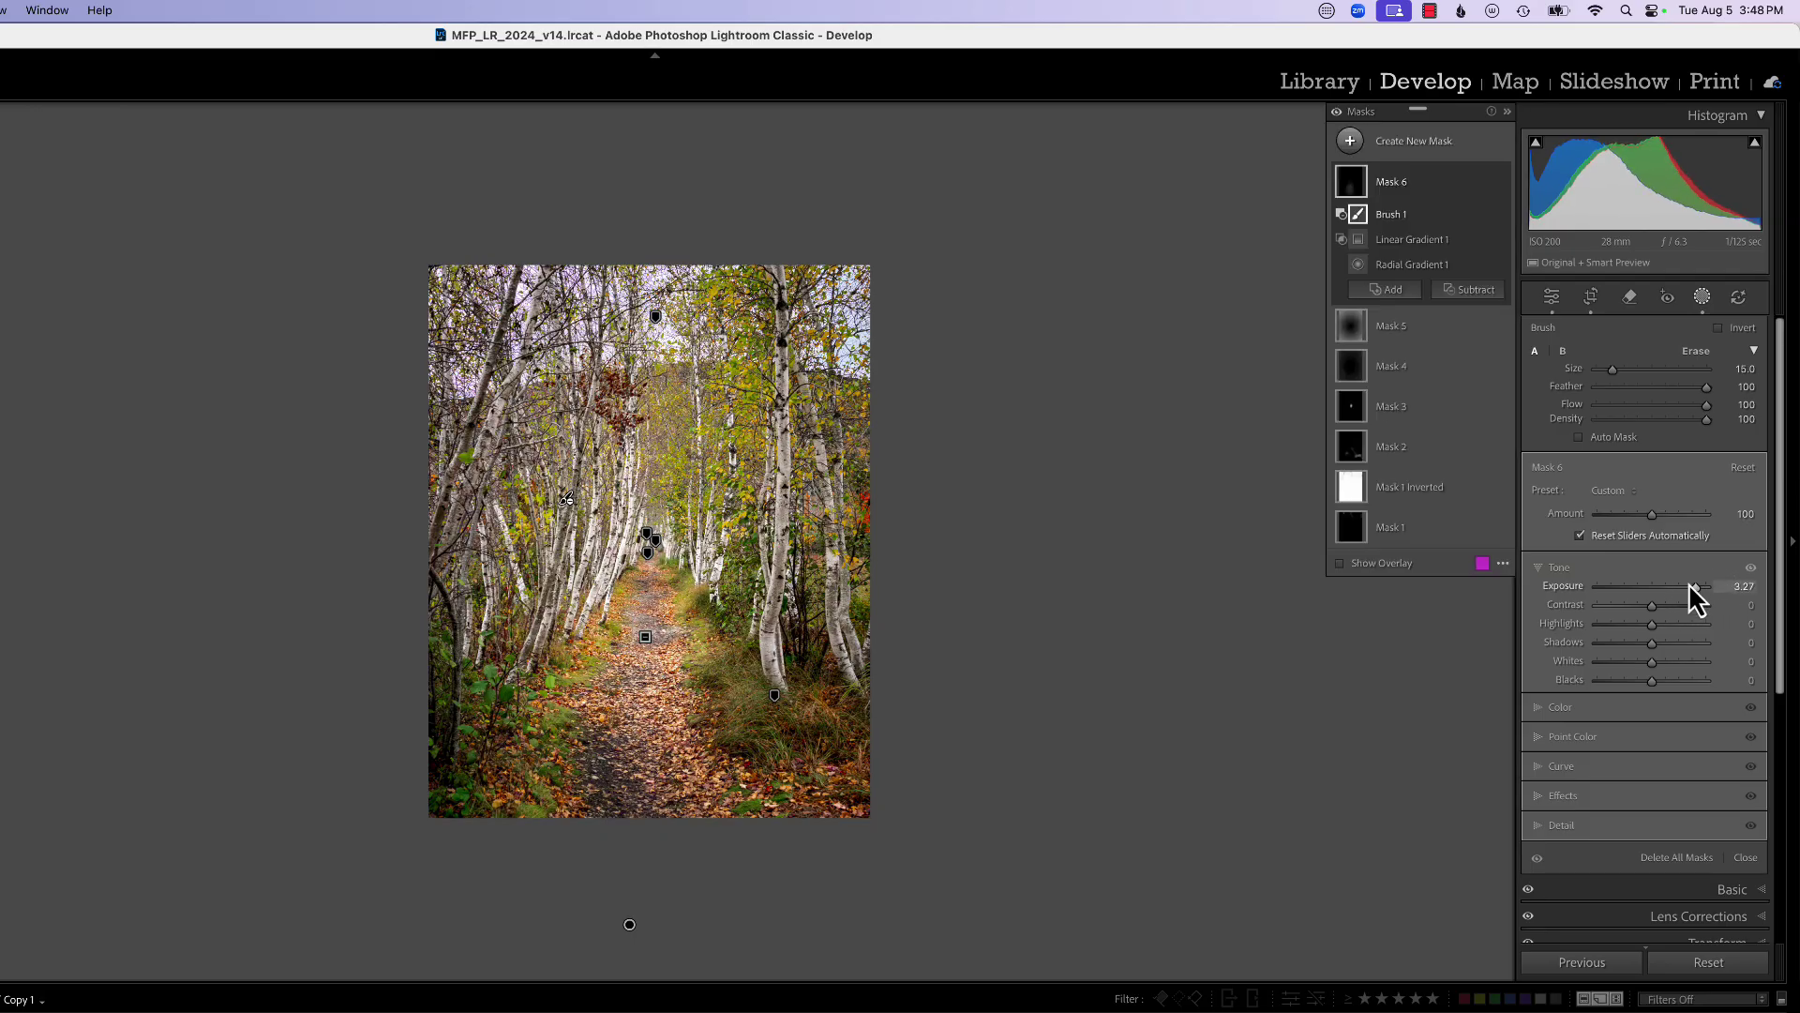
# Step: Hide and show all masks to compare the birch path photo before and after the masking
pyautogui.click(1339, 114)
pyautogui.click(1339, 115)
pyautogui.click(1339, 113)
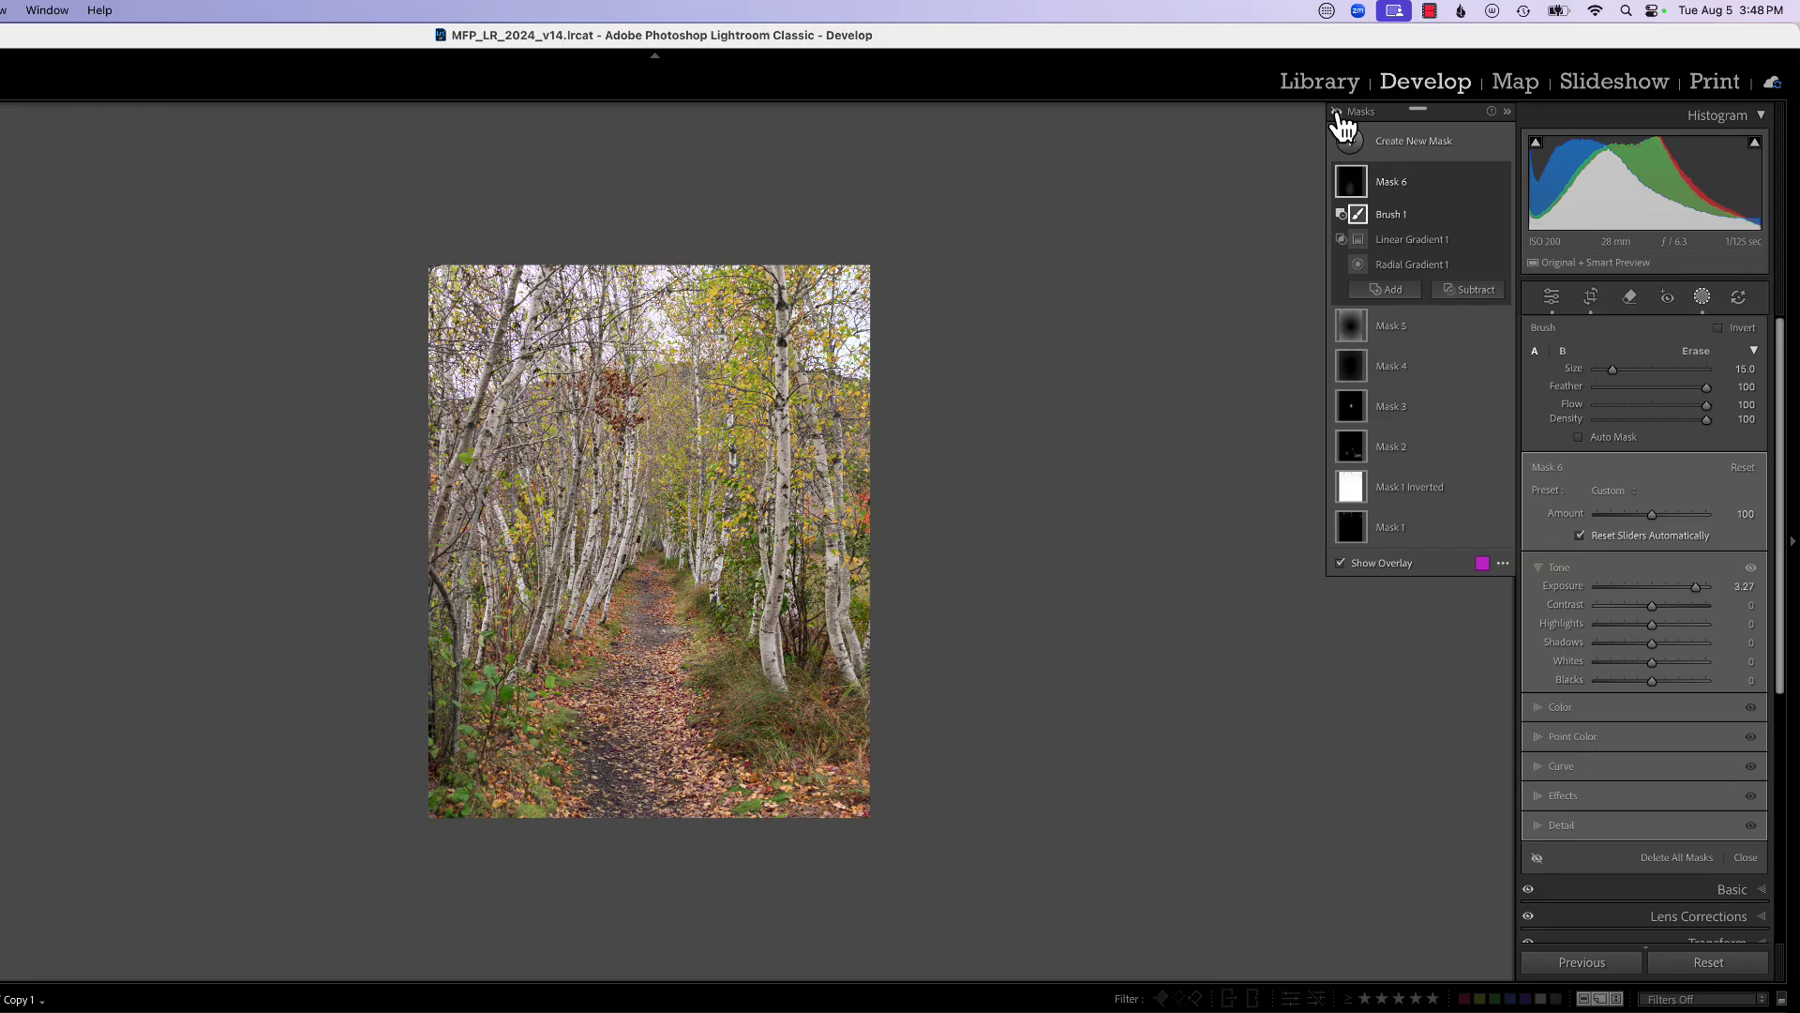
pyautogui.click(1339, 114)
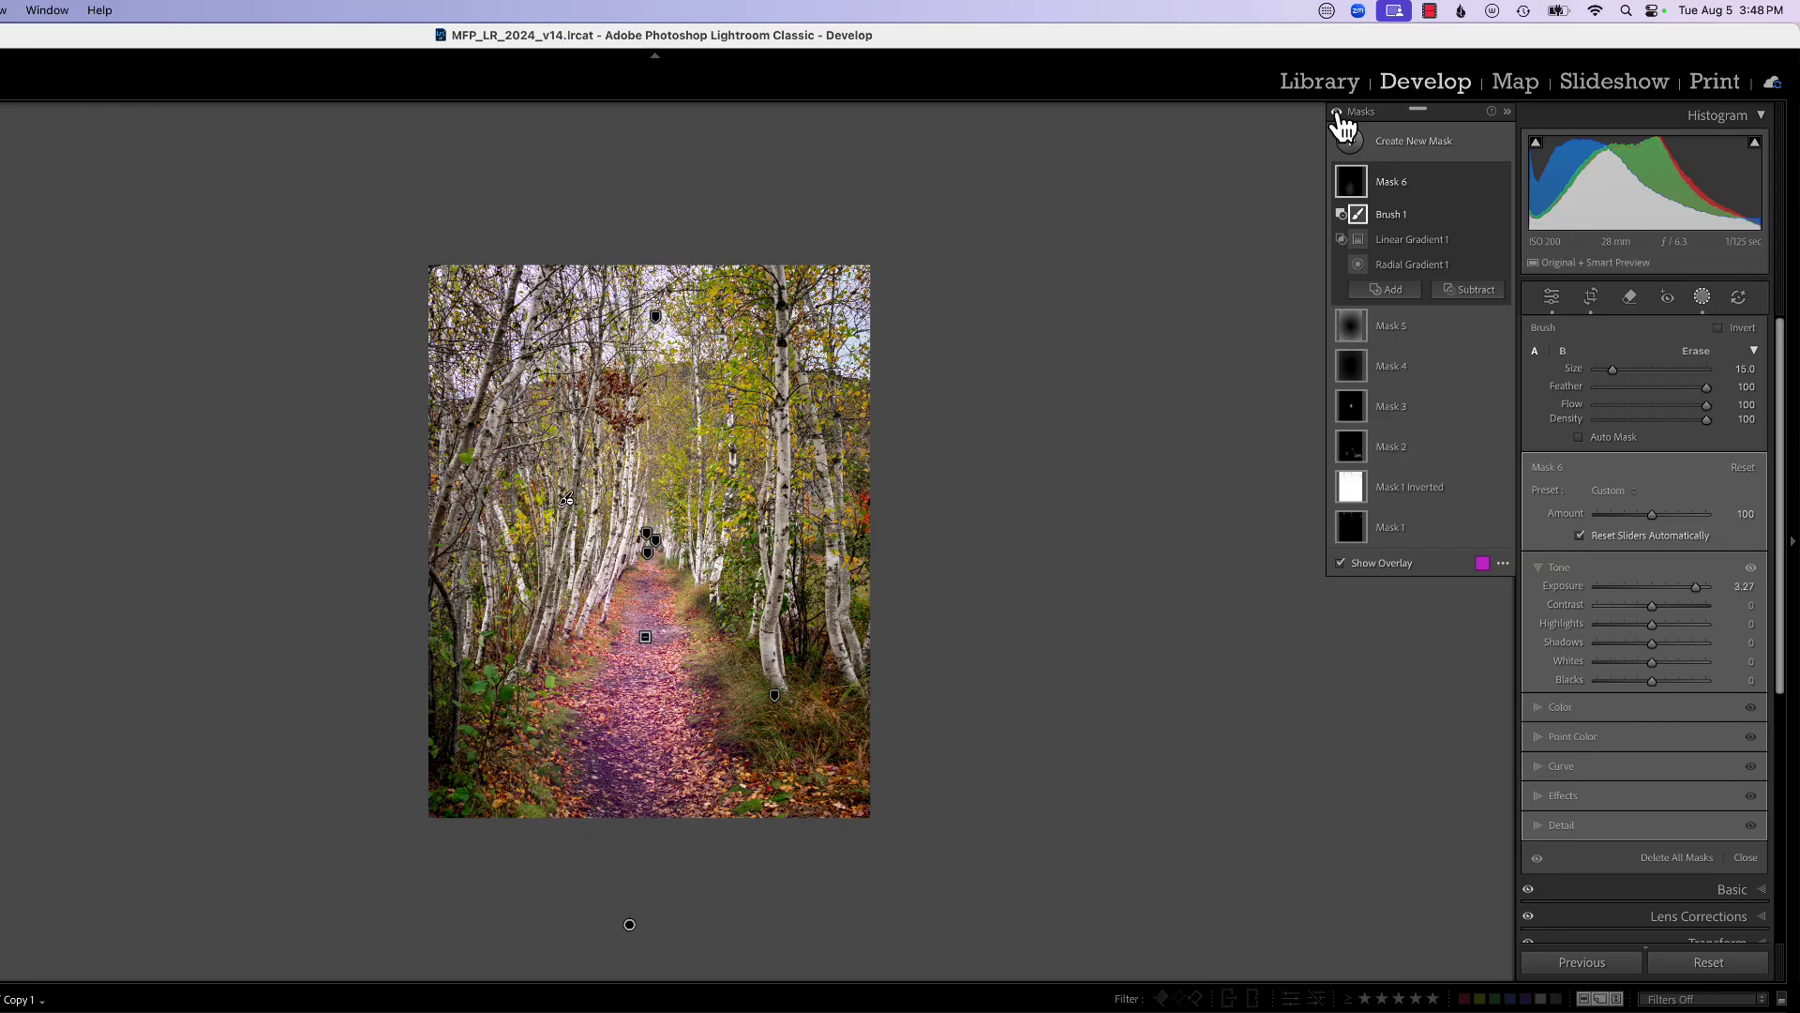
# Step: Turn off the mask overlay, and hide and show Mask 6 and Mask 5 in turn to compare their effects
pyautogui.press('o')
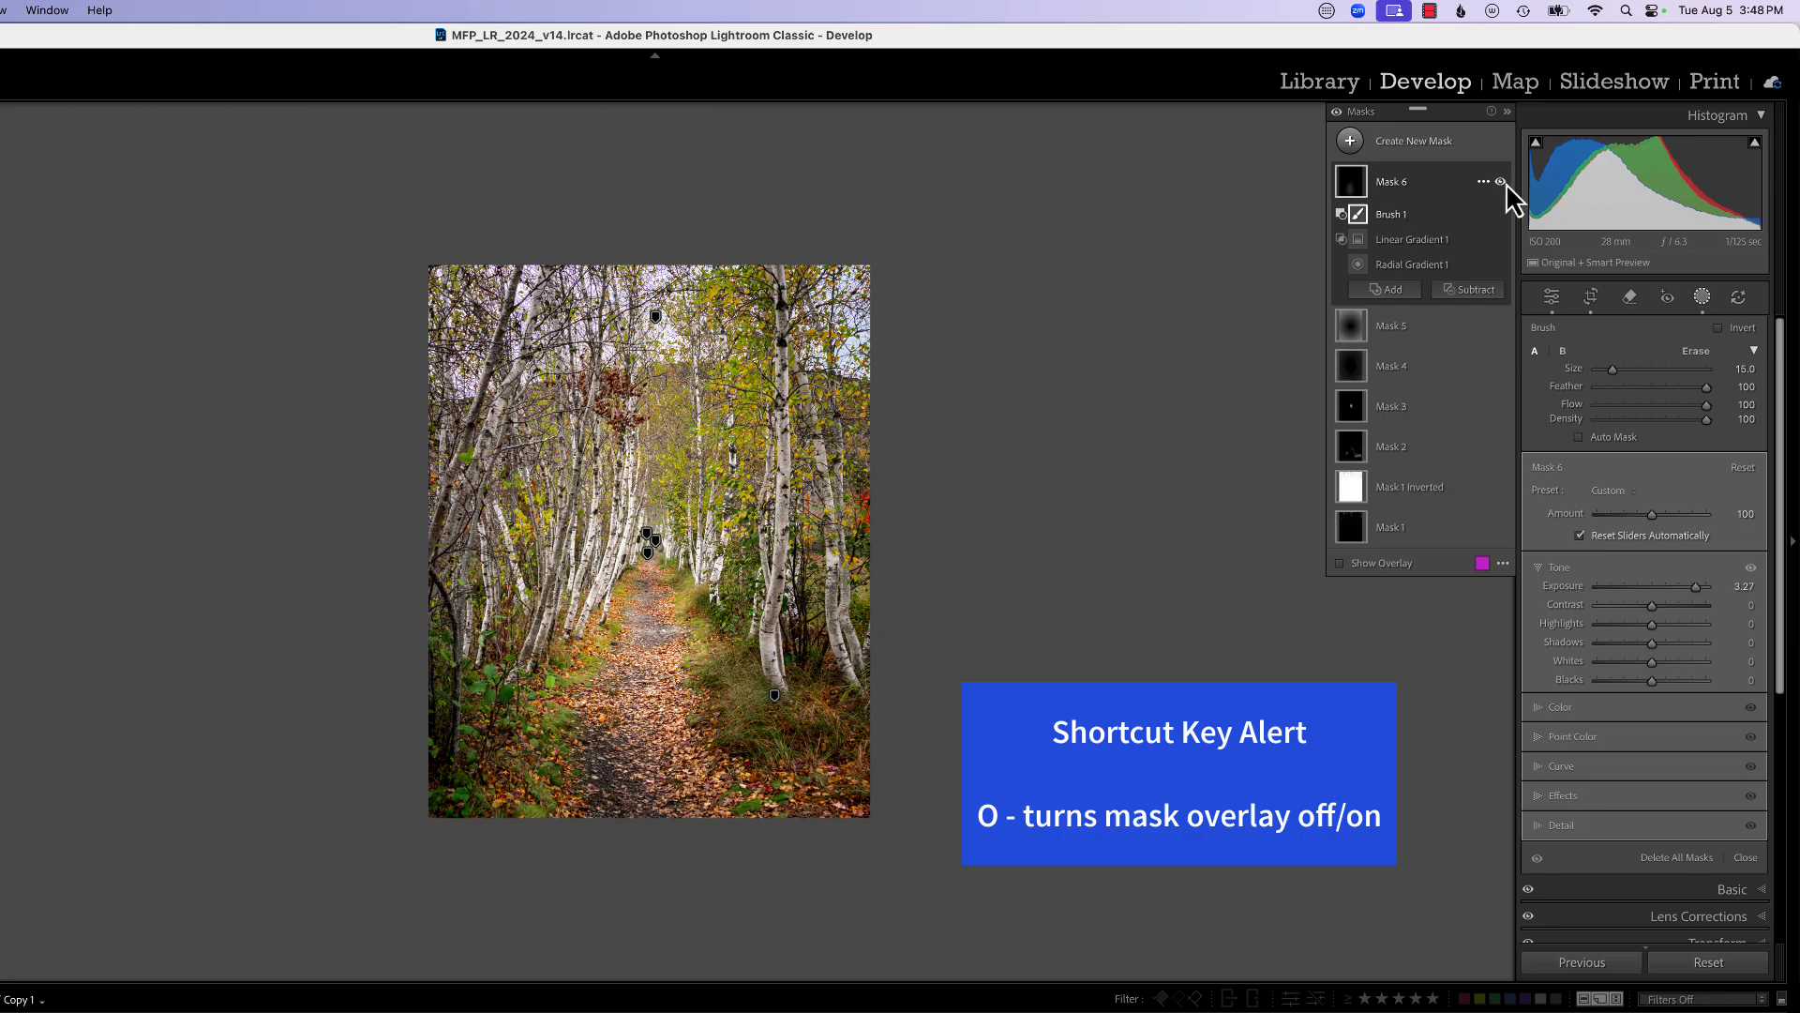
pyautogui.click(1500, 182)
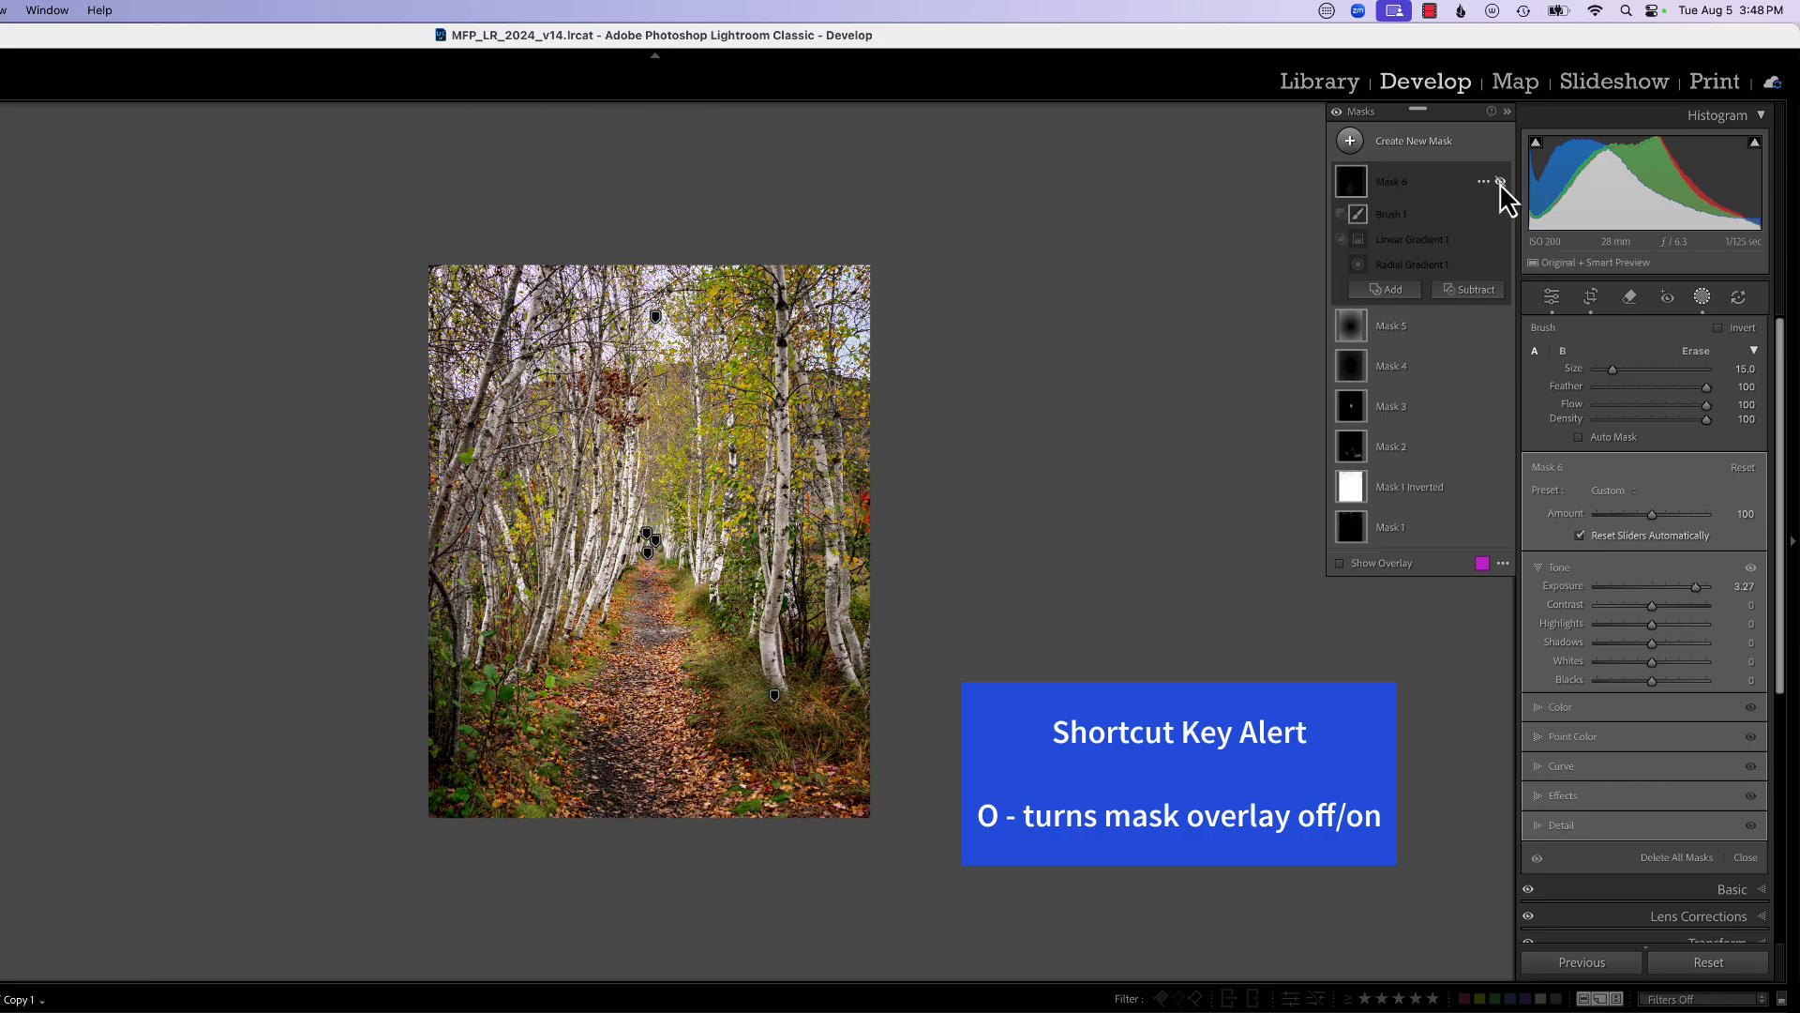
pyautogui.click(1500, 181)
pyautogui.click(1500, 182)
pyautogui.click(1501, 182)
pyautogui.click(1500, 326)
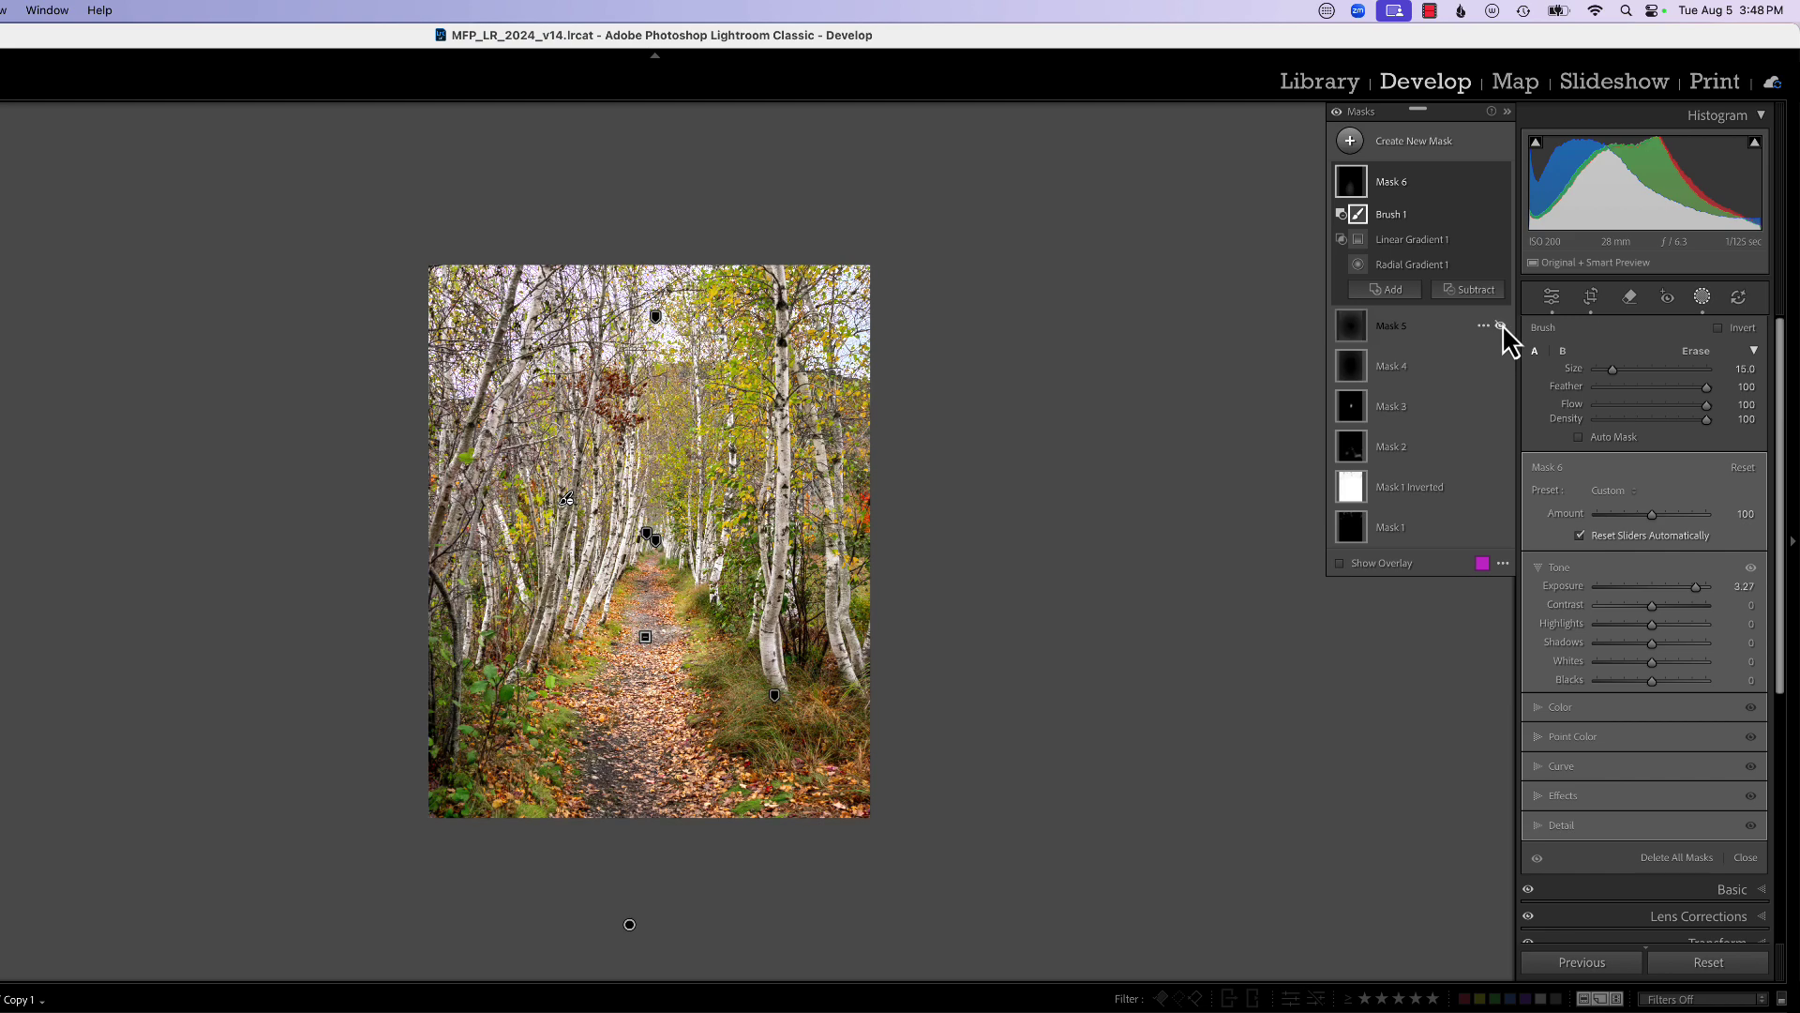
pyautogui.click(1500, 326)
pyautogui.click(1501, 325)
pyautogui.click(1500, 325)
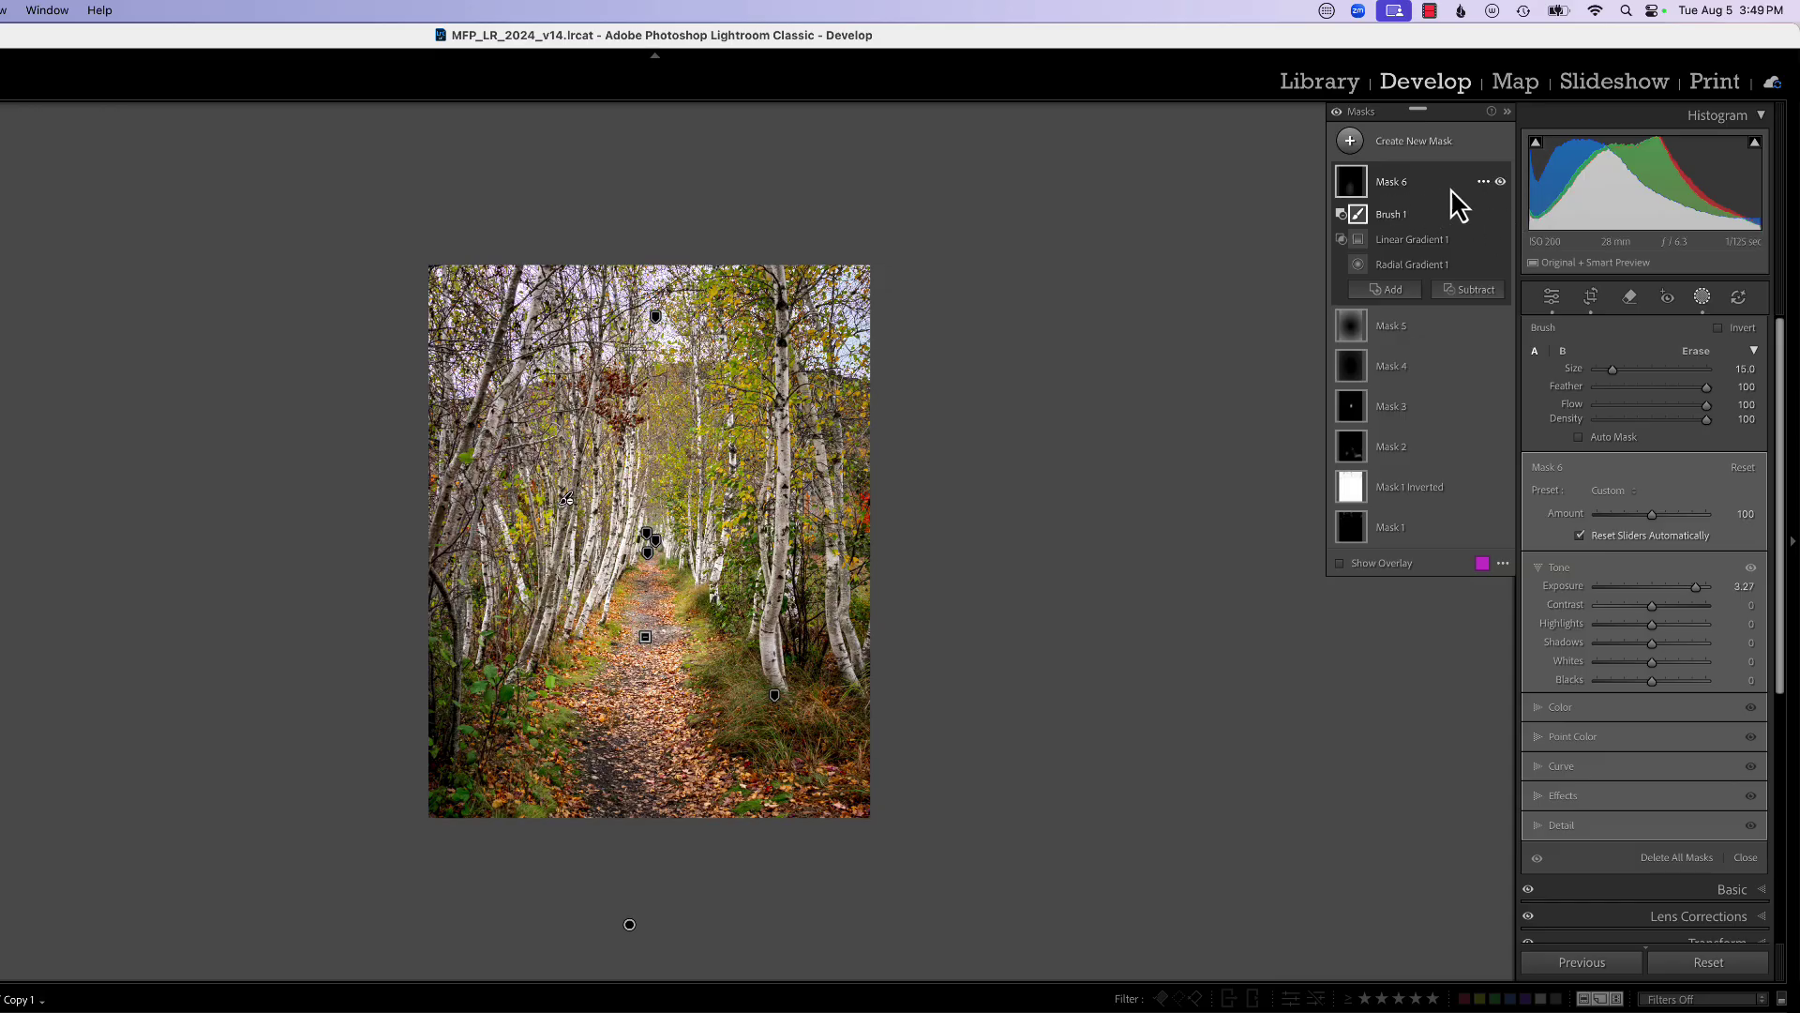
# Step: Hide and show Mask 6 with and without its intersecting linear gradient to compare the effect on the path
pyautogui.click(1501, 182)
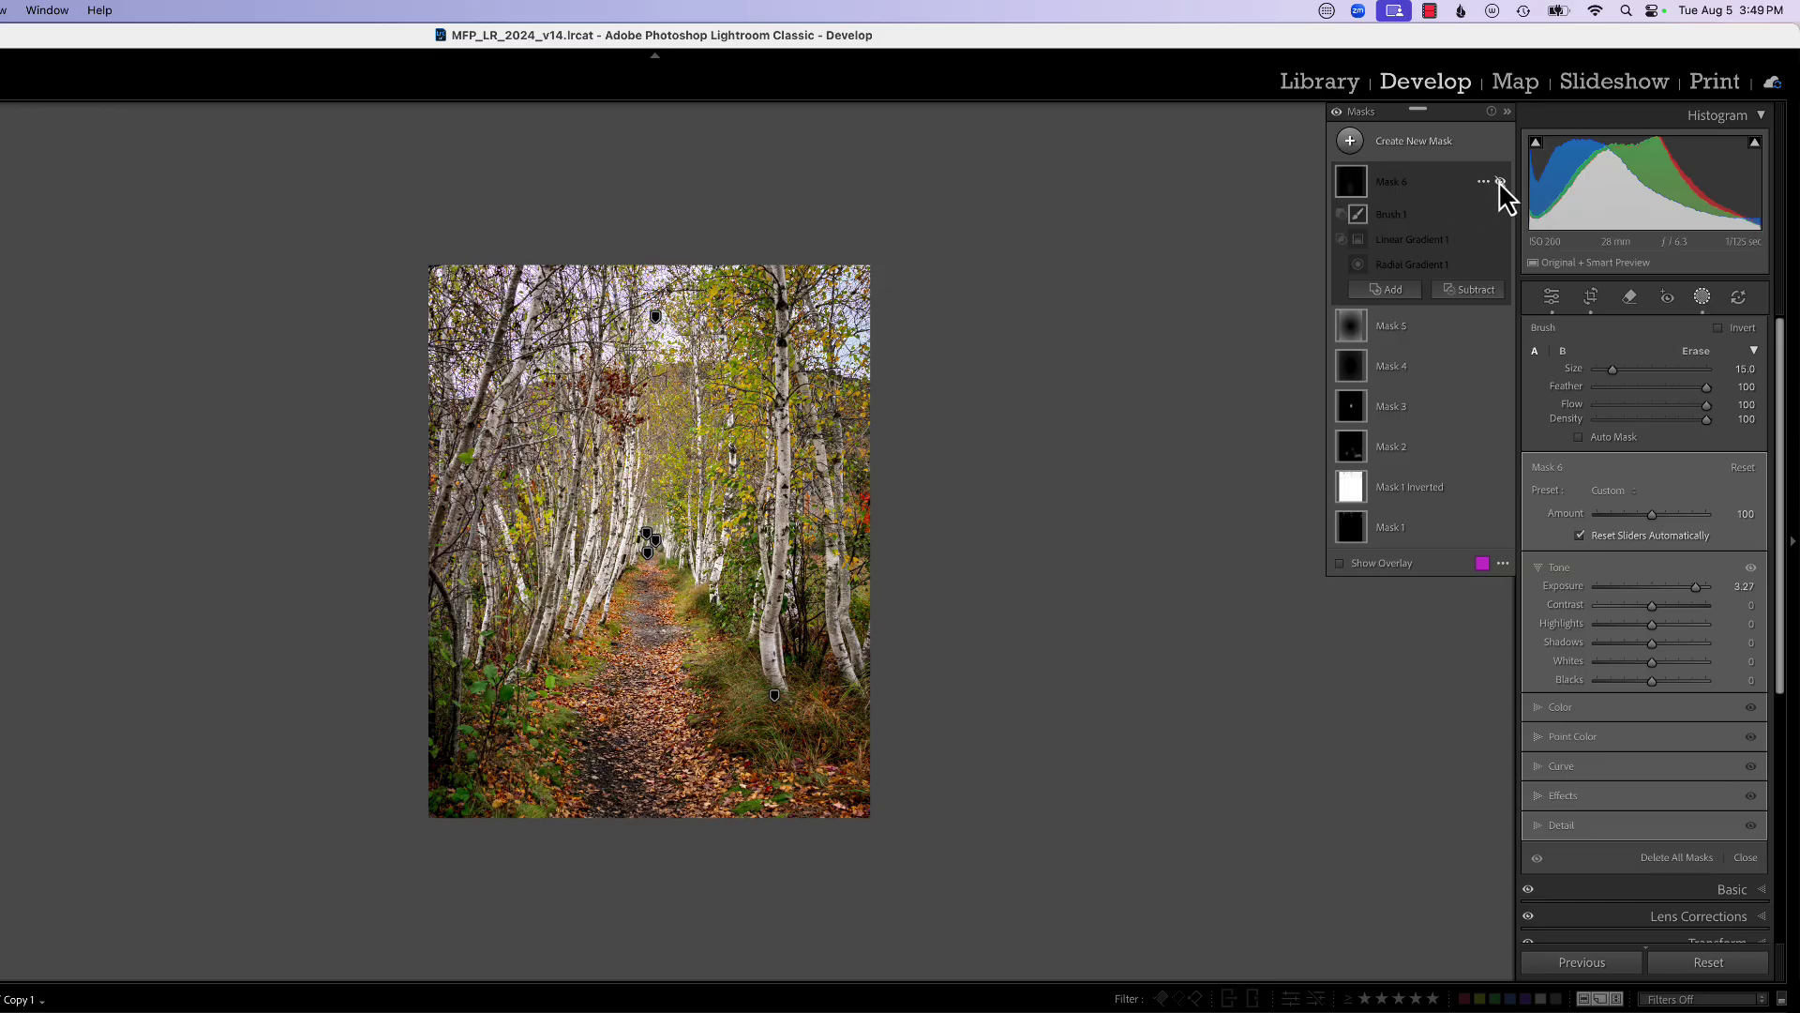
pyautogui.click(1500, 182)
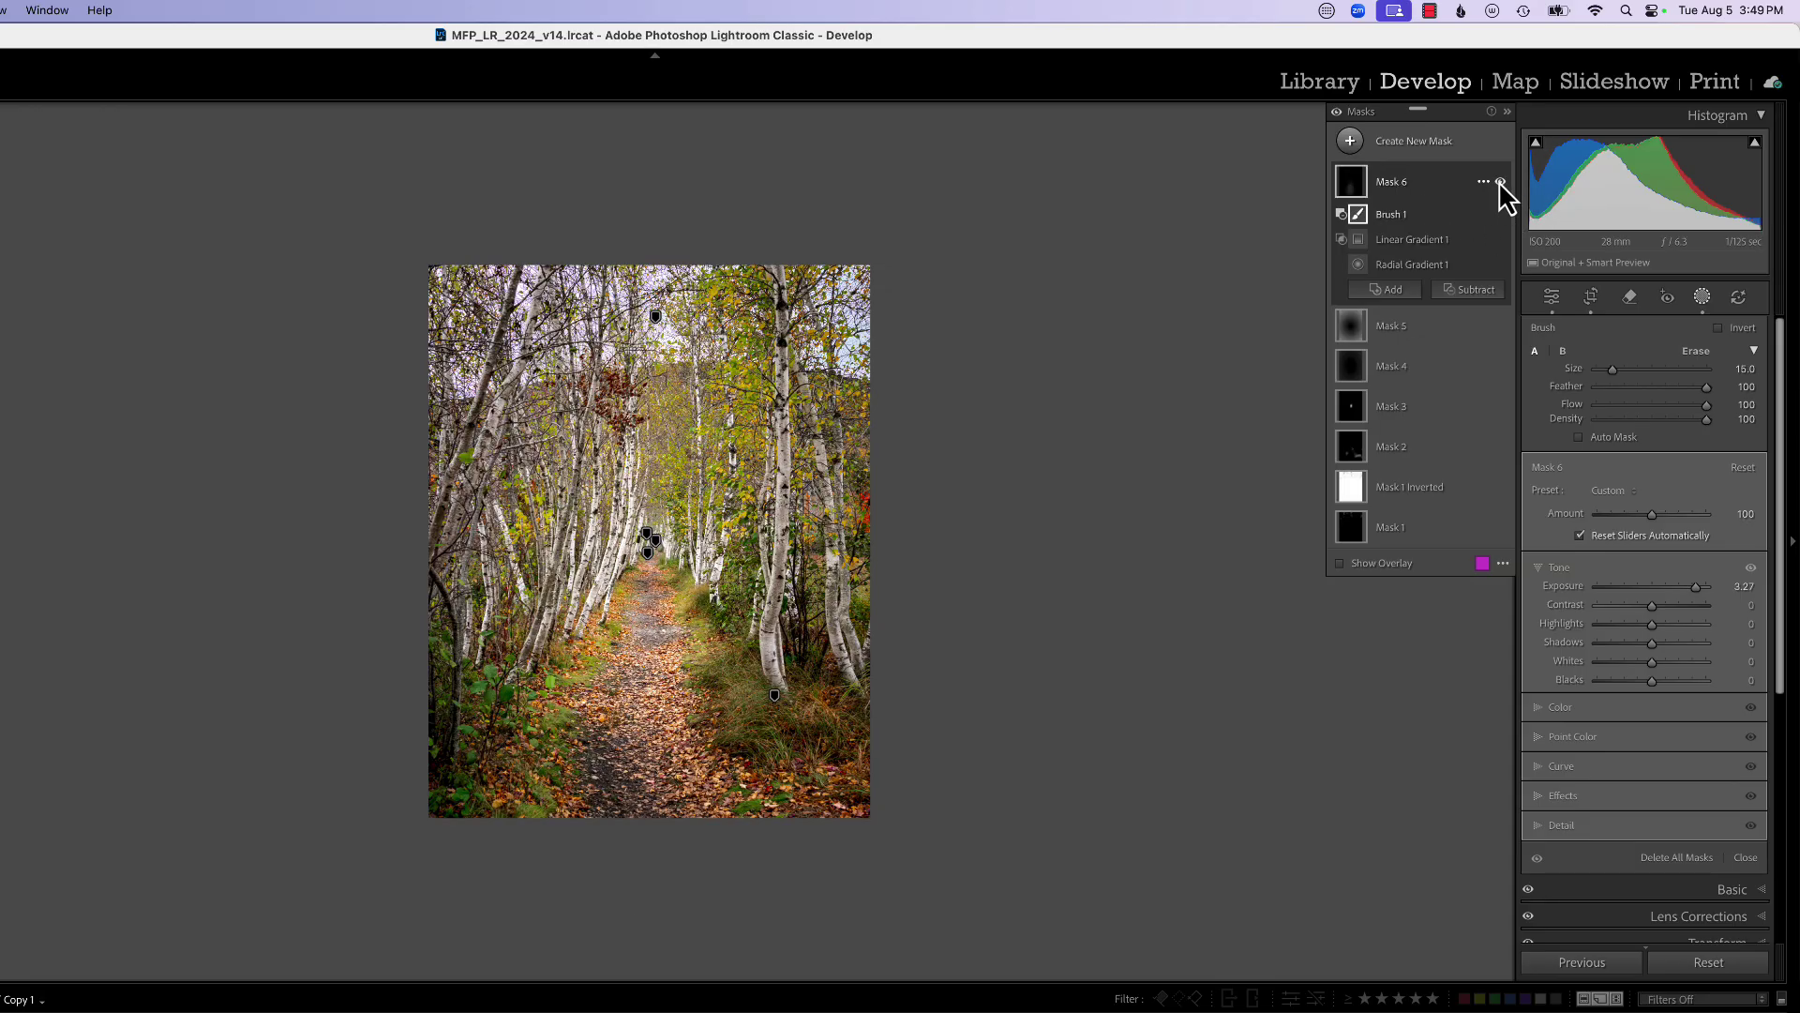
pyautogui.click(1500, 239)
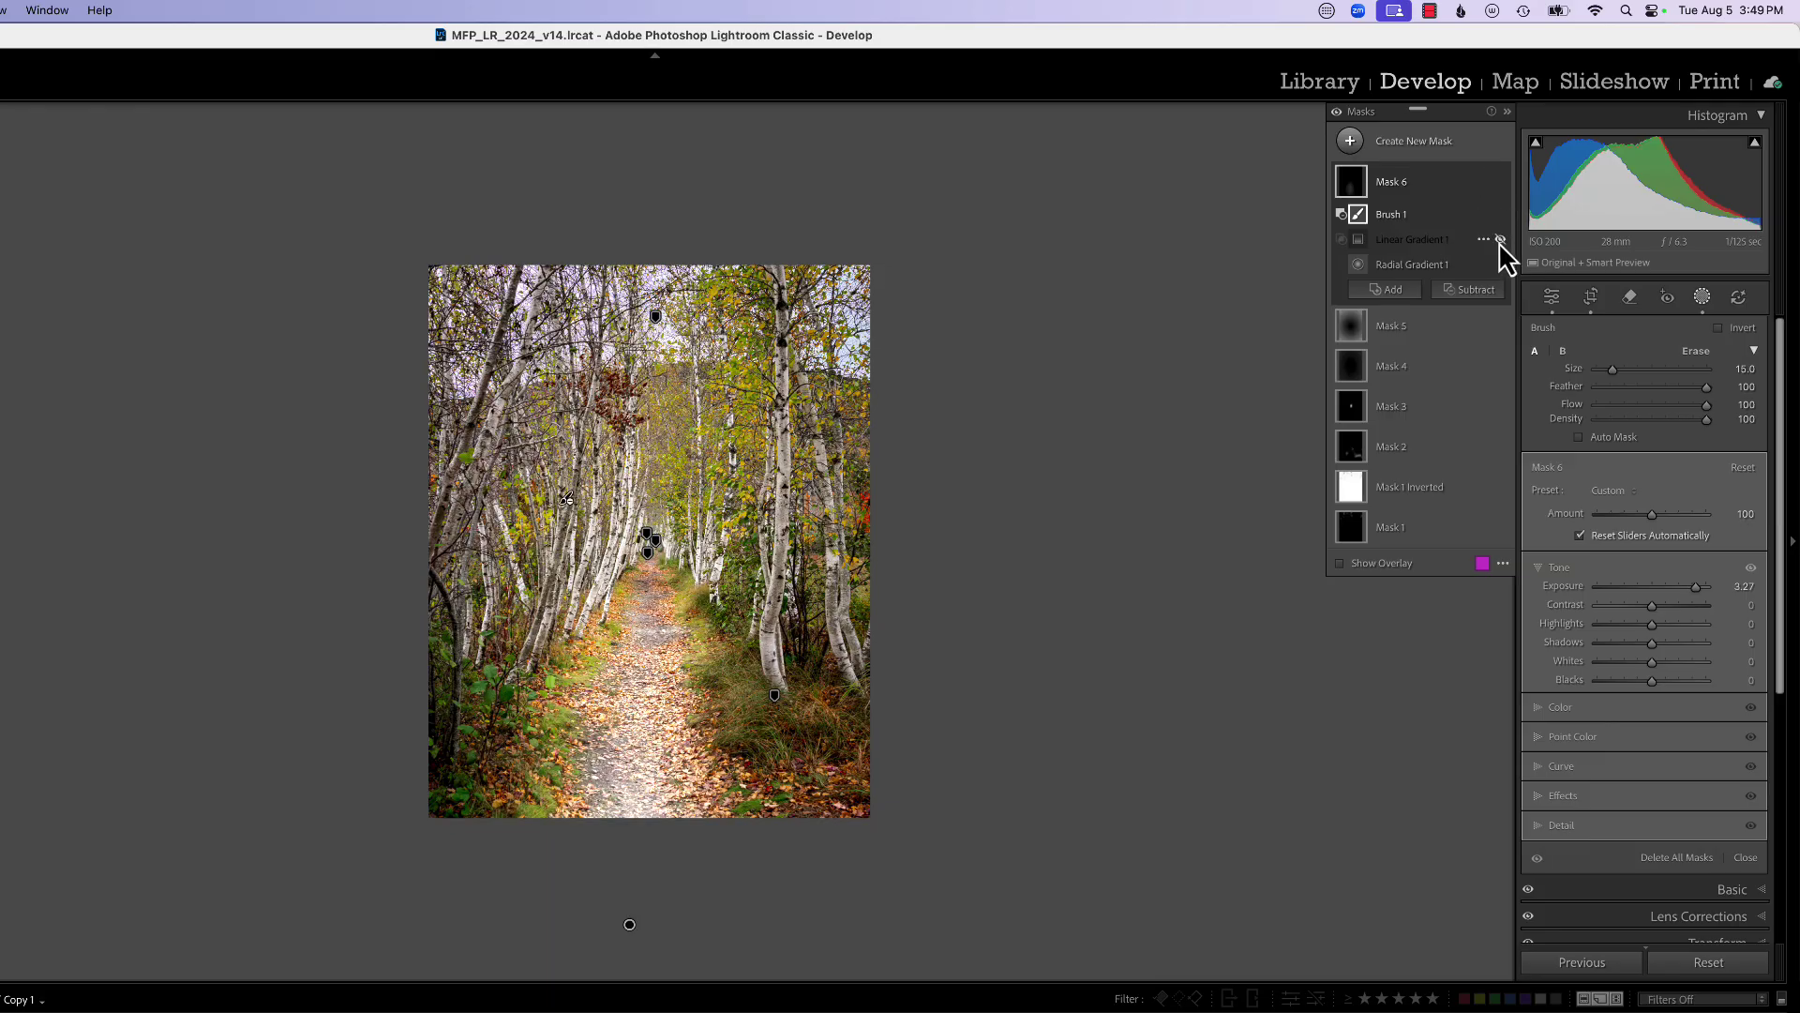
pyautogui.click(1501, 182)
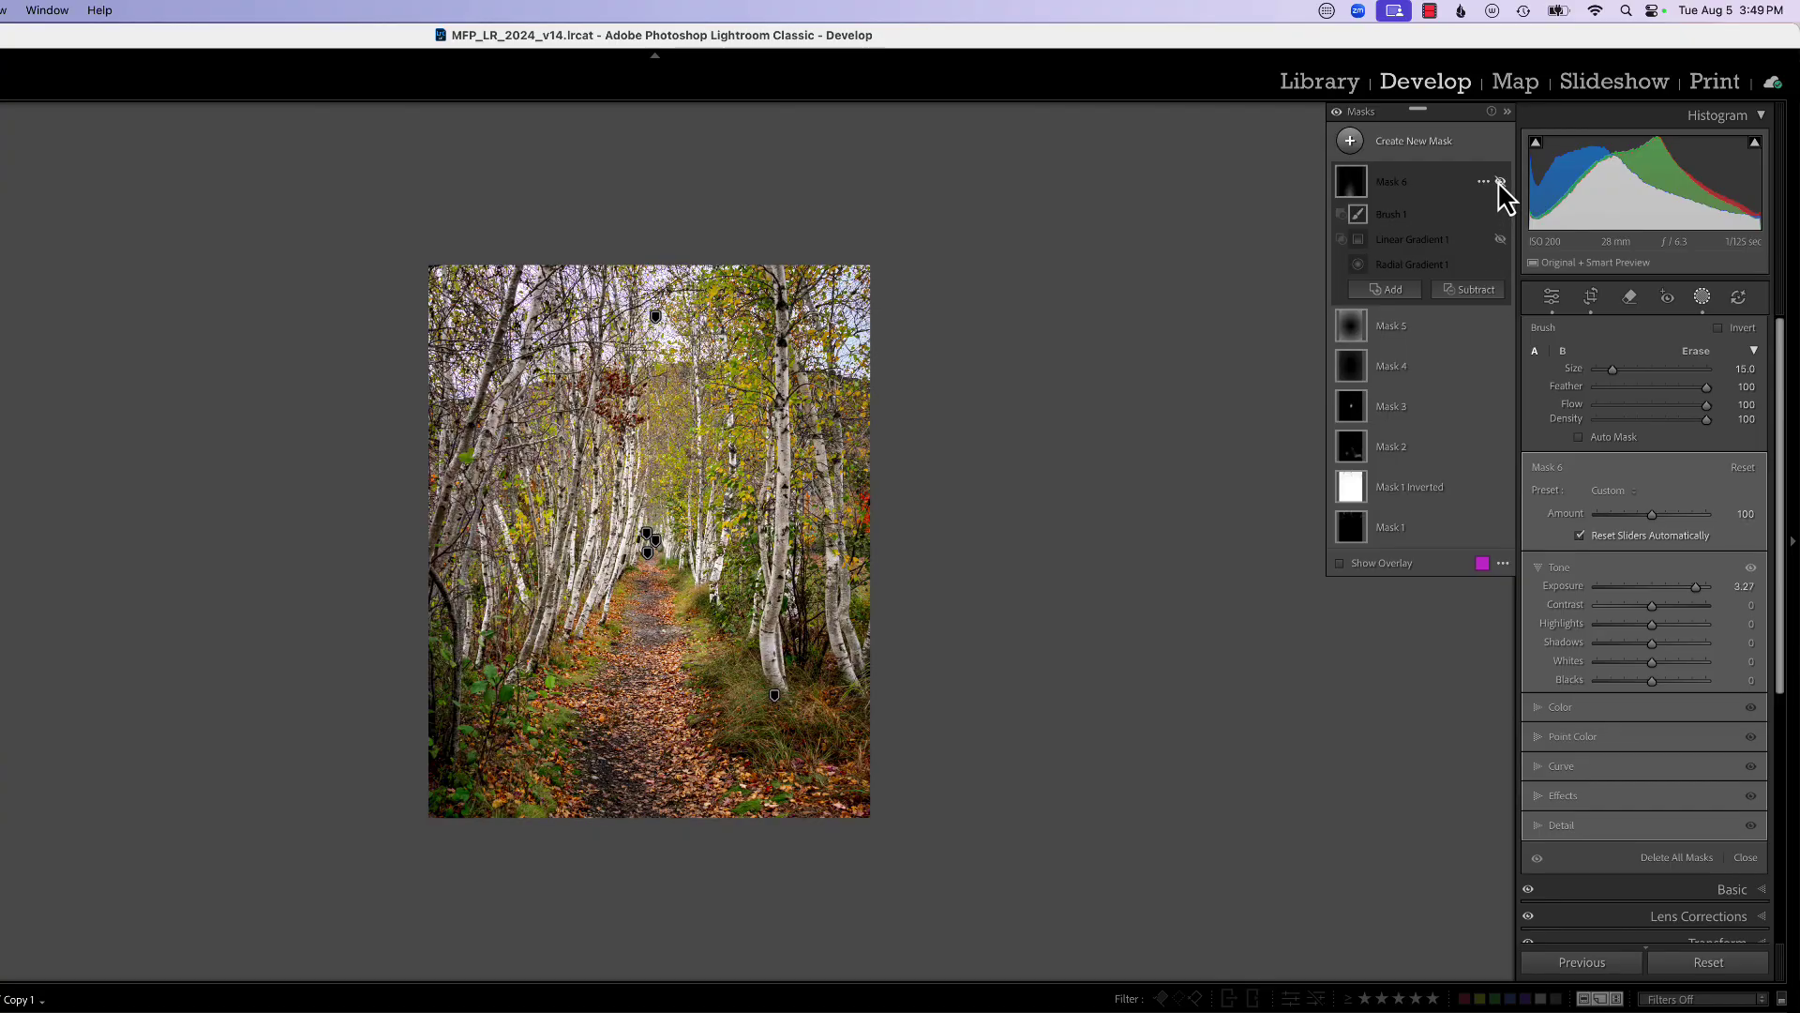
pyautogui.click(1501, 182)
pyautogui.click(1501, 181)
pyautogui.click(1501, 182)
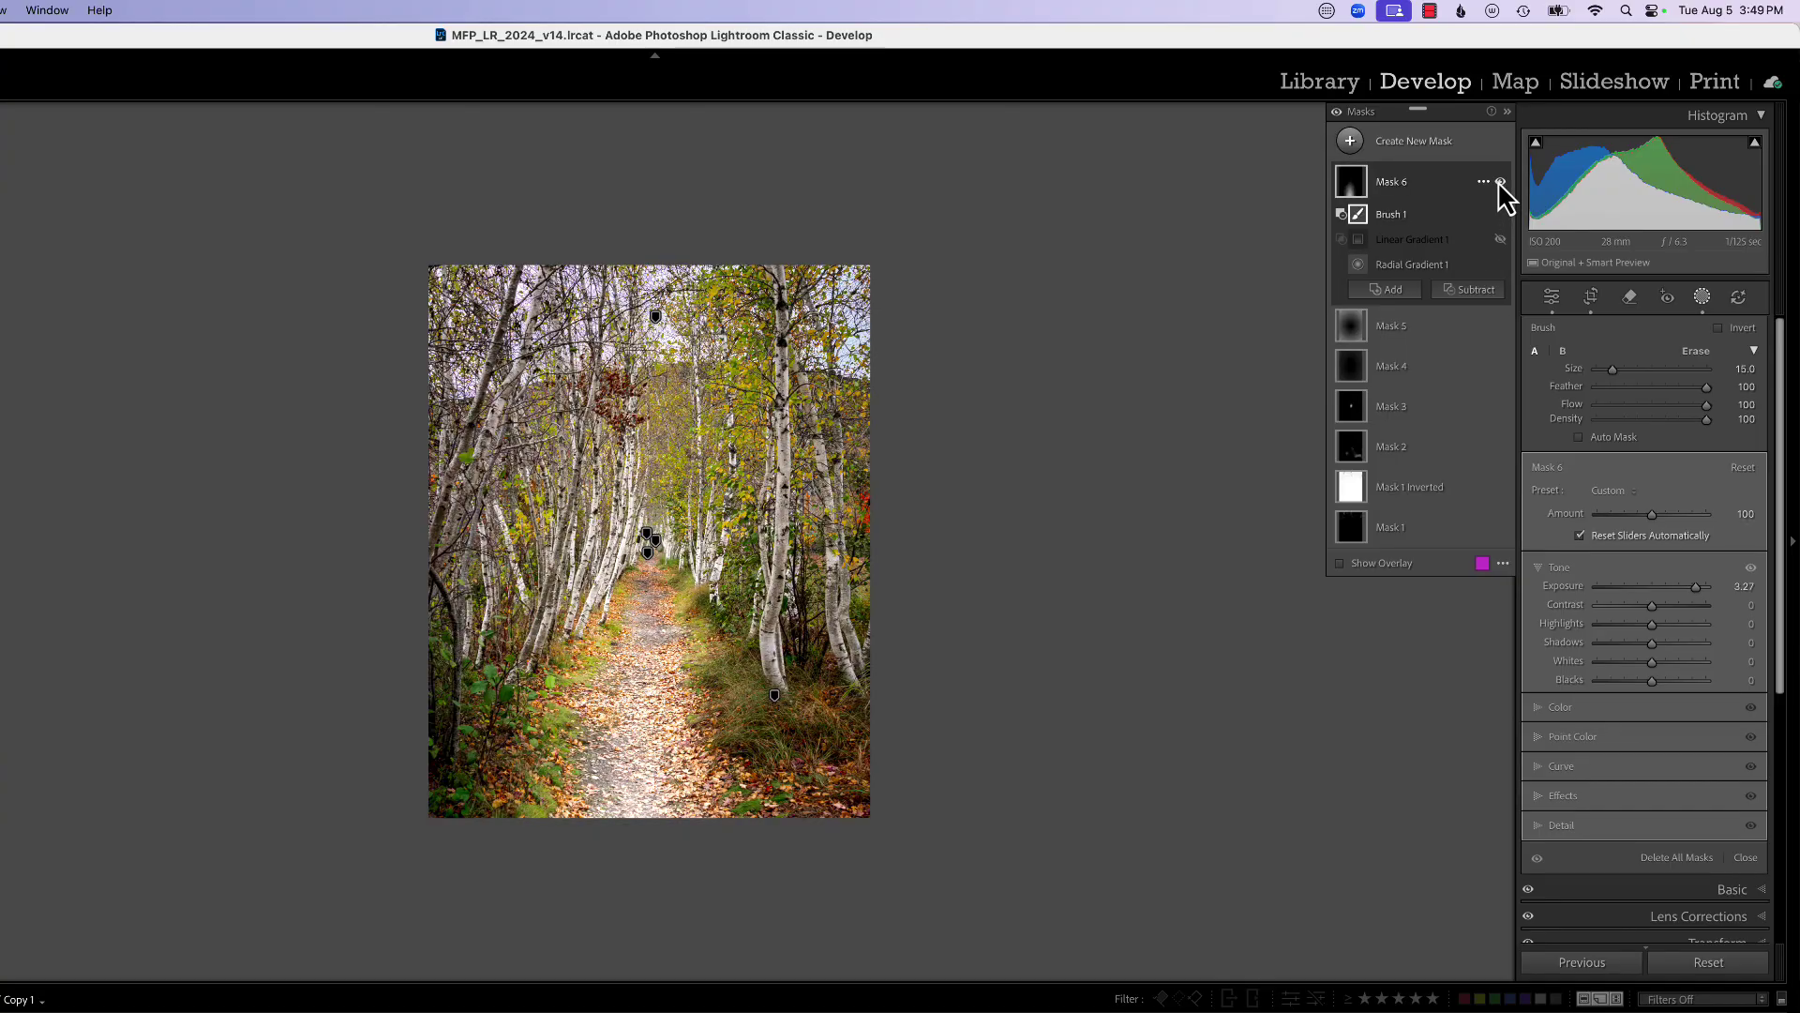
pyautogui.click(1500, 239)
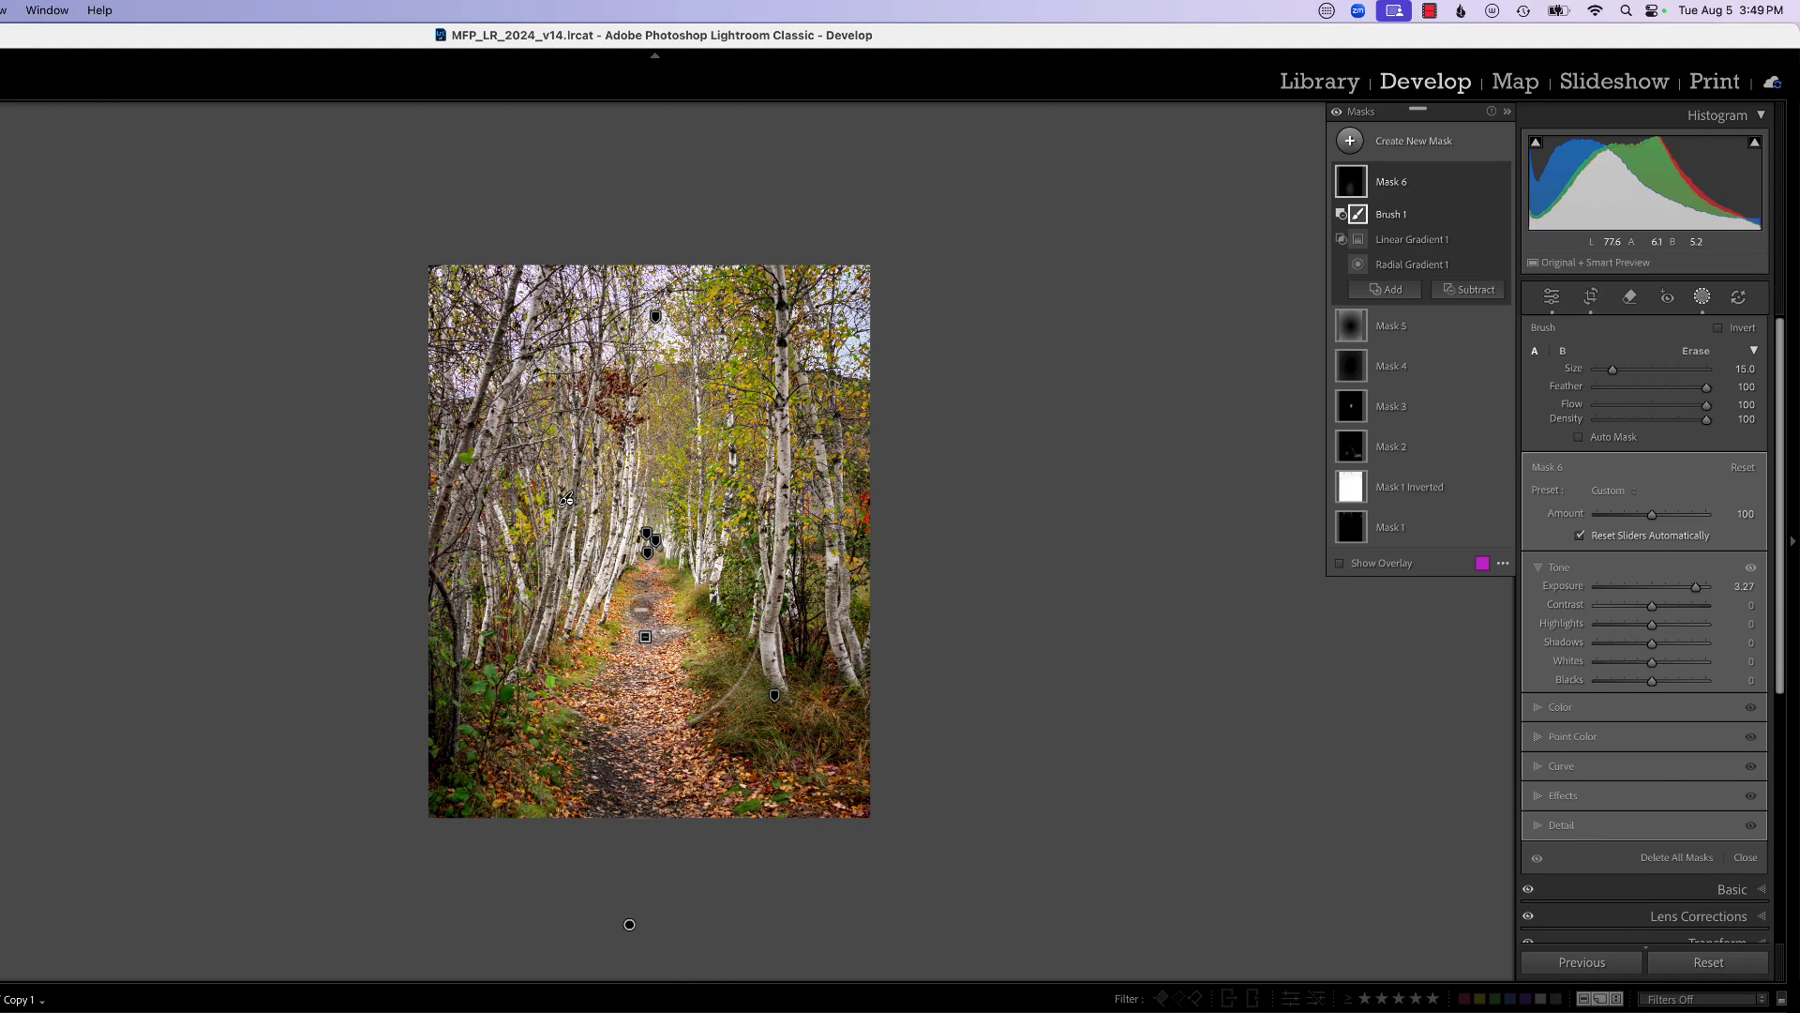
pyautogui.moveTo(656, 567)
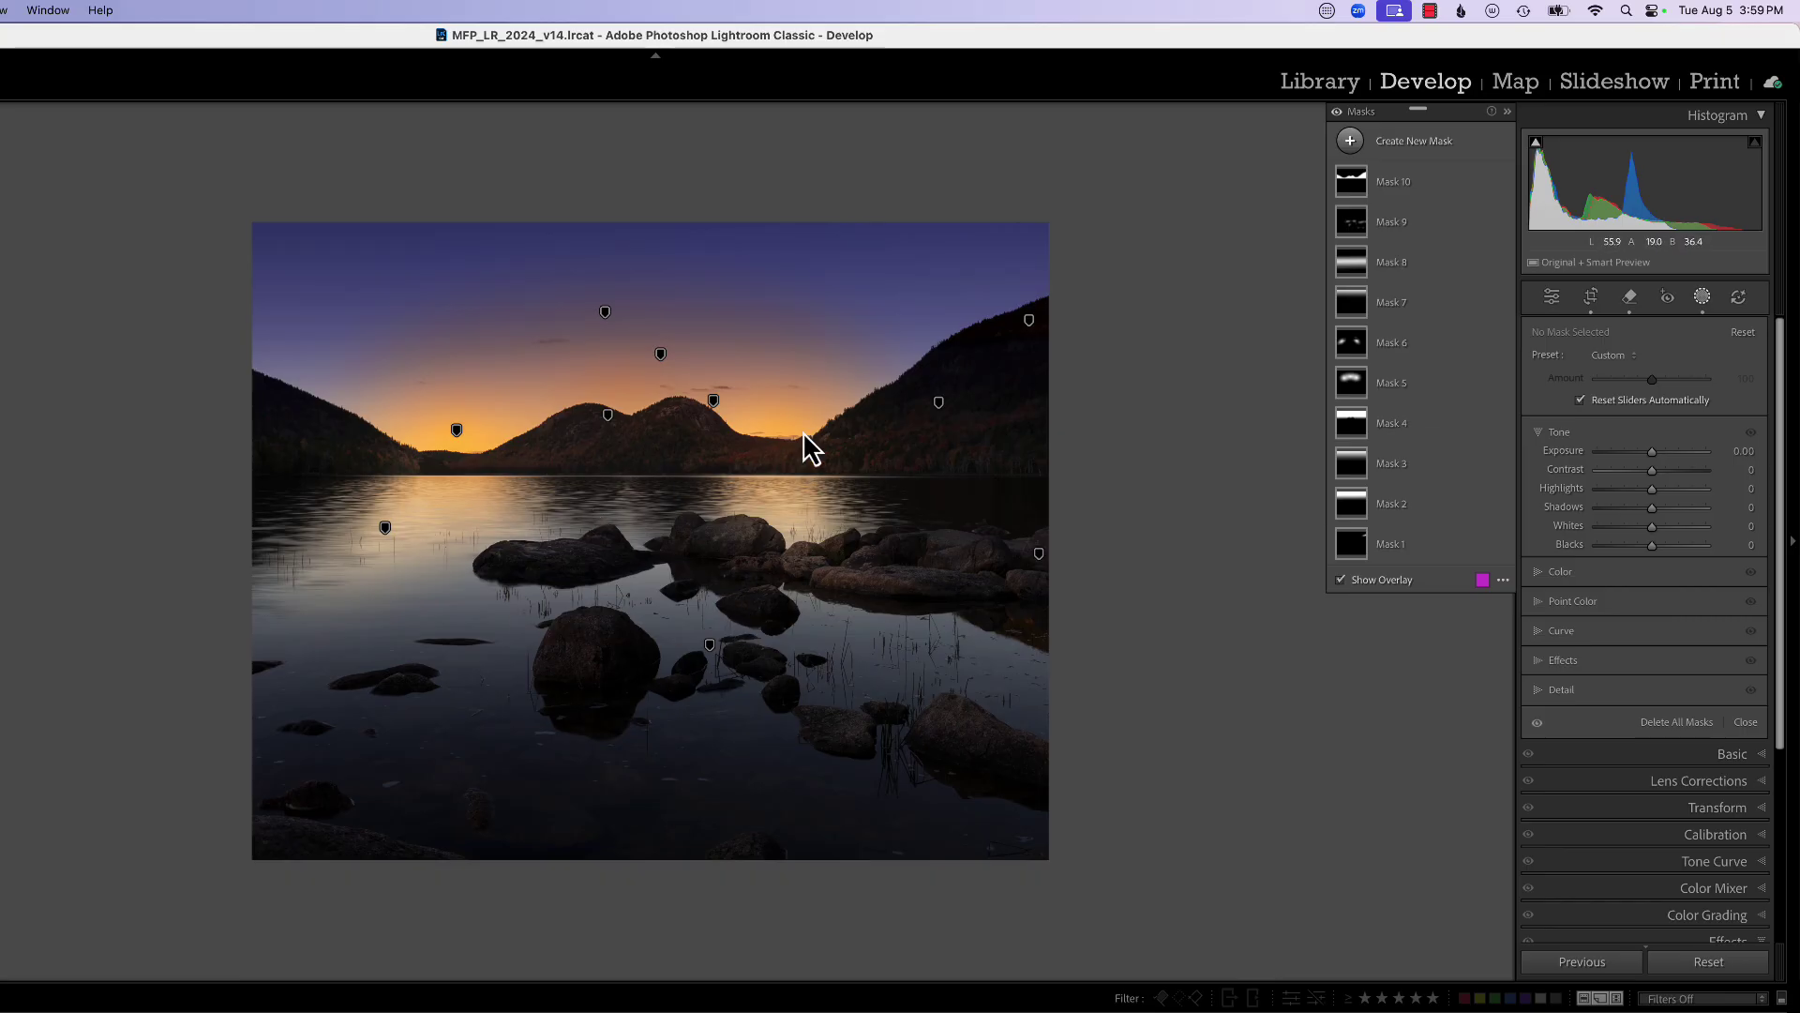
# Step: Add a wide radial gradient mask extending past the sides of the lake photo, center it over the twin mountains, and invert it
pyautogui.click(1350, 143)
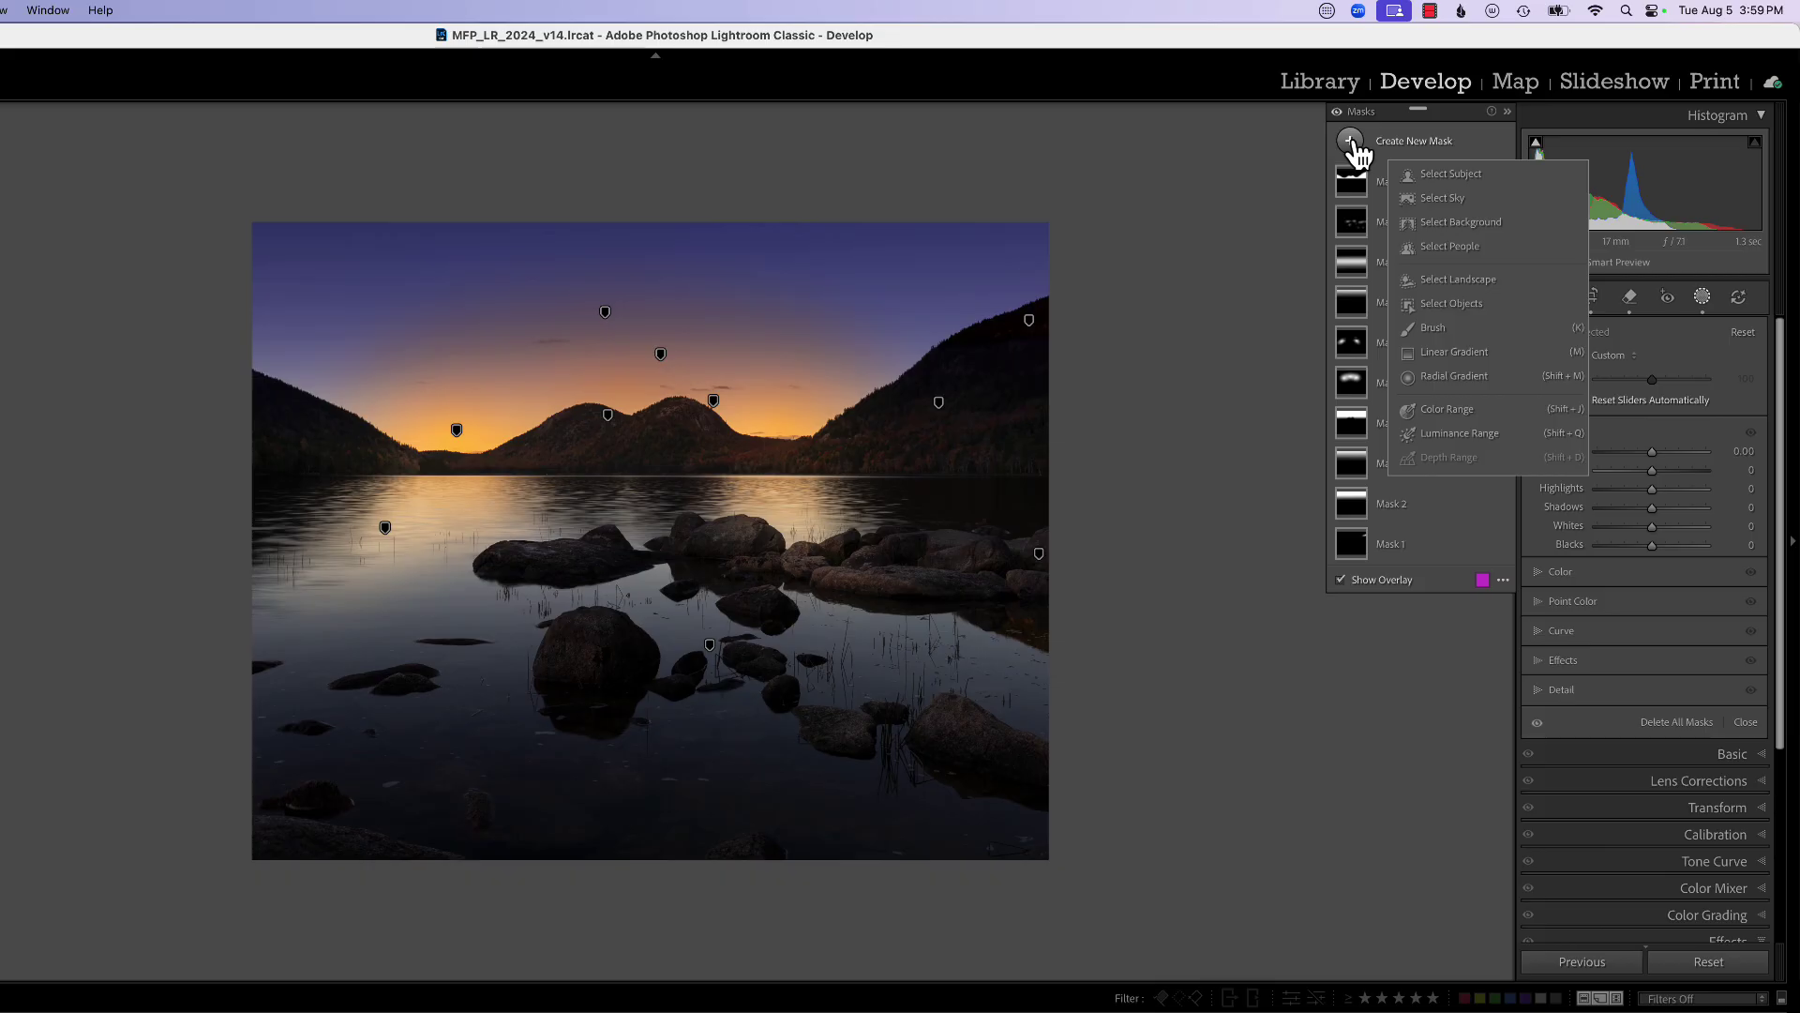
pyautogui.click(1452, 378)
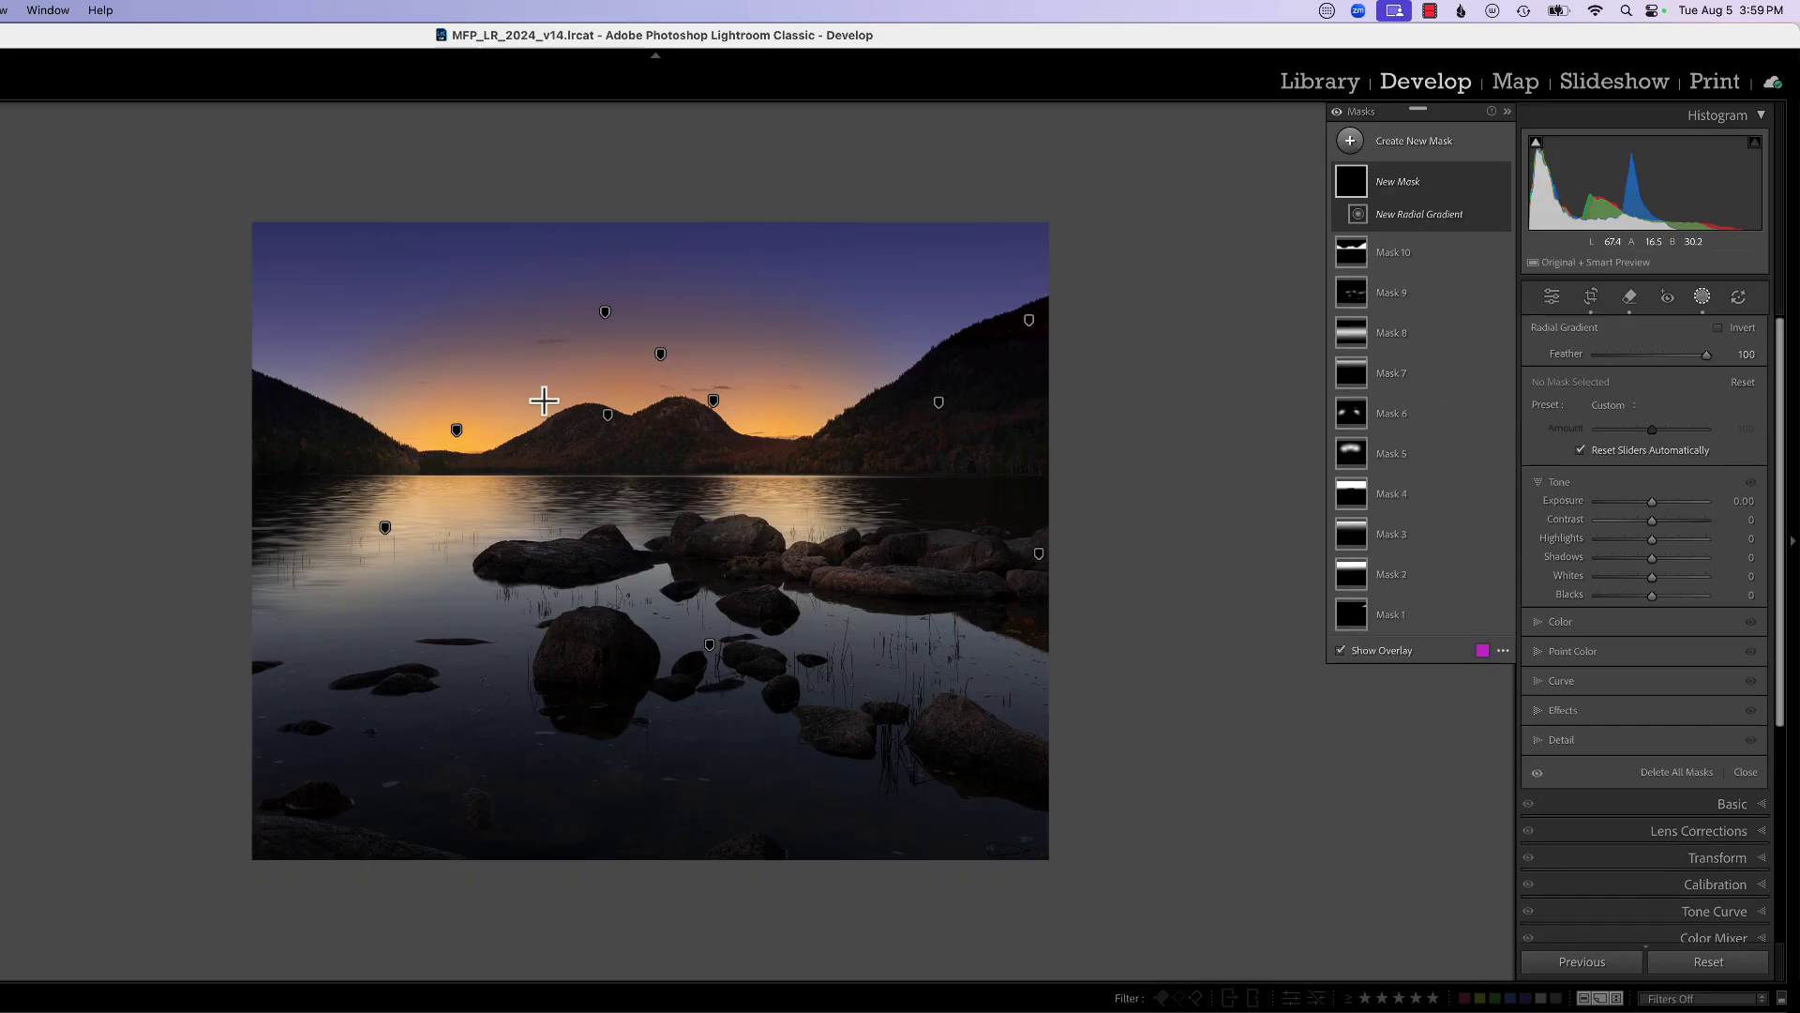
pyautogui.moveTo(544, 400); pyautogui.dragTo(1336, 656)
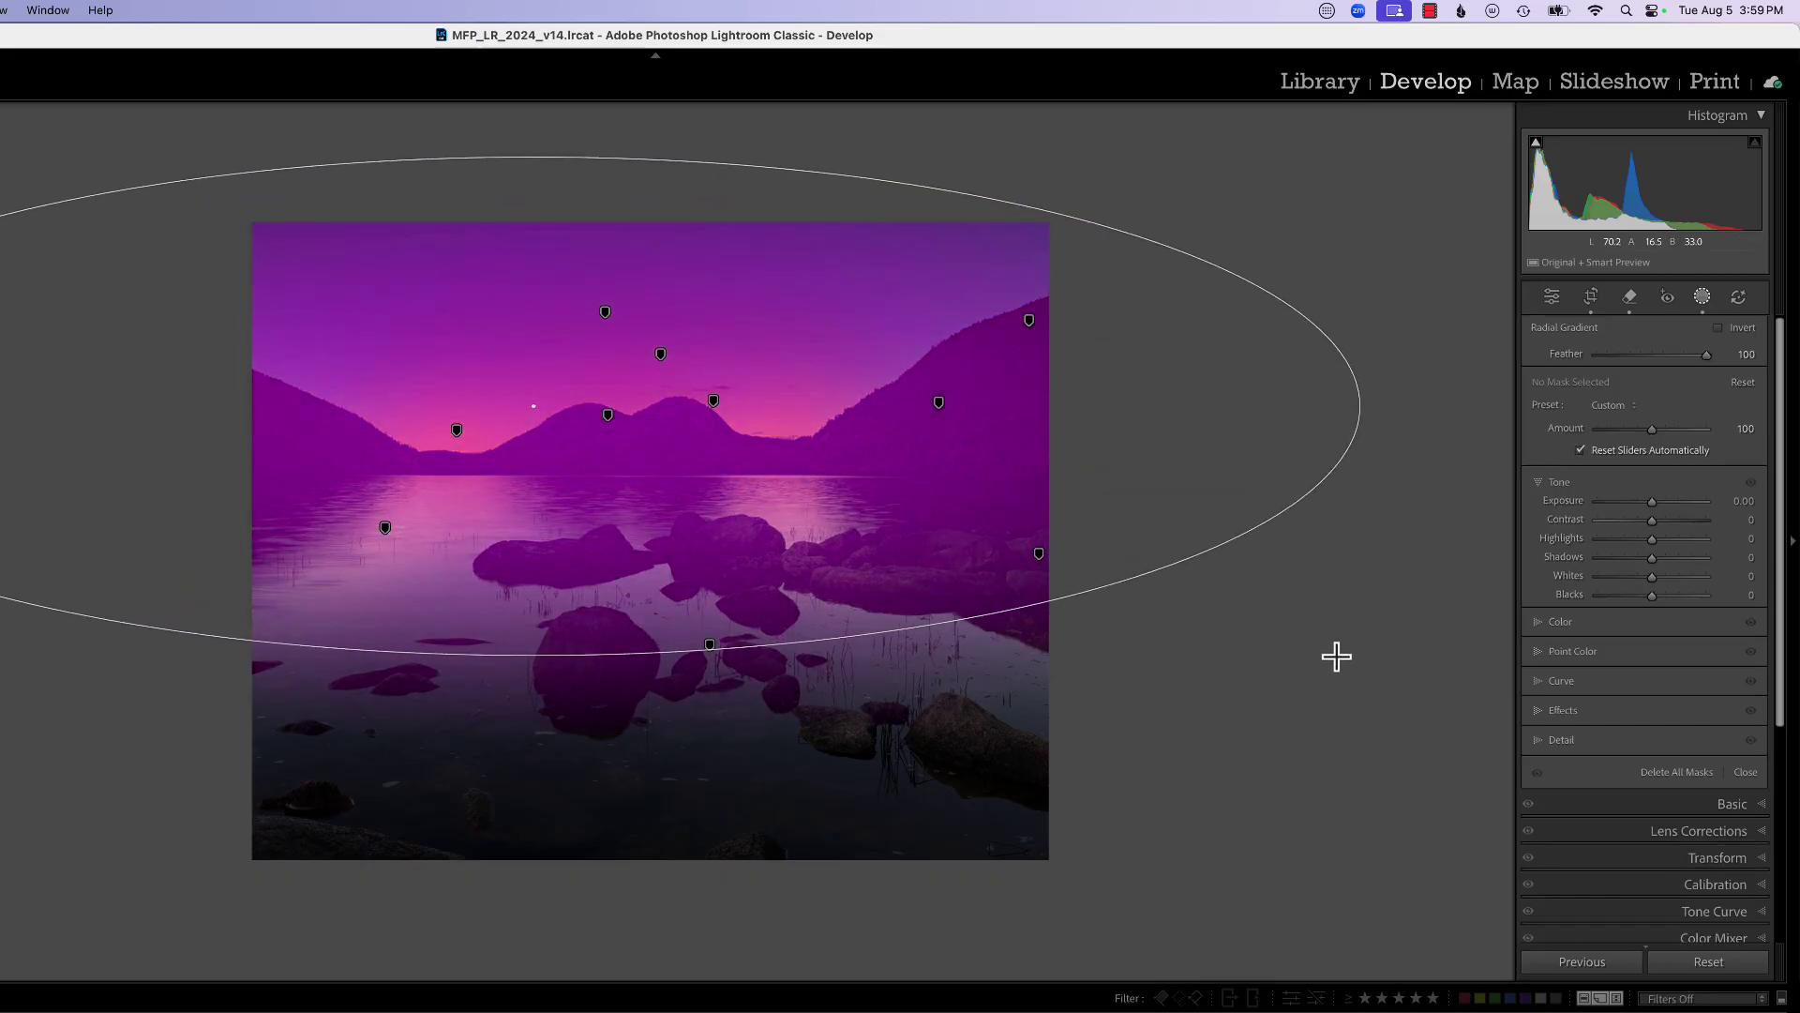
pyautogui.moveTo(542, 413); pyautogui.dragTo(635, 406)
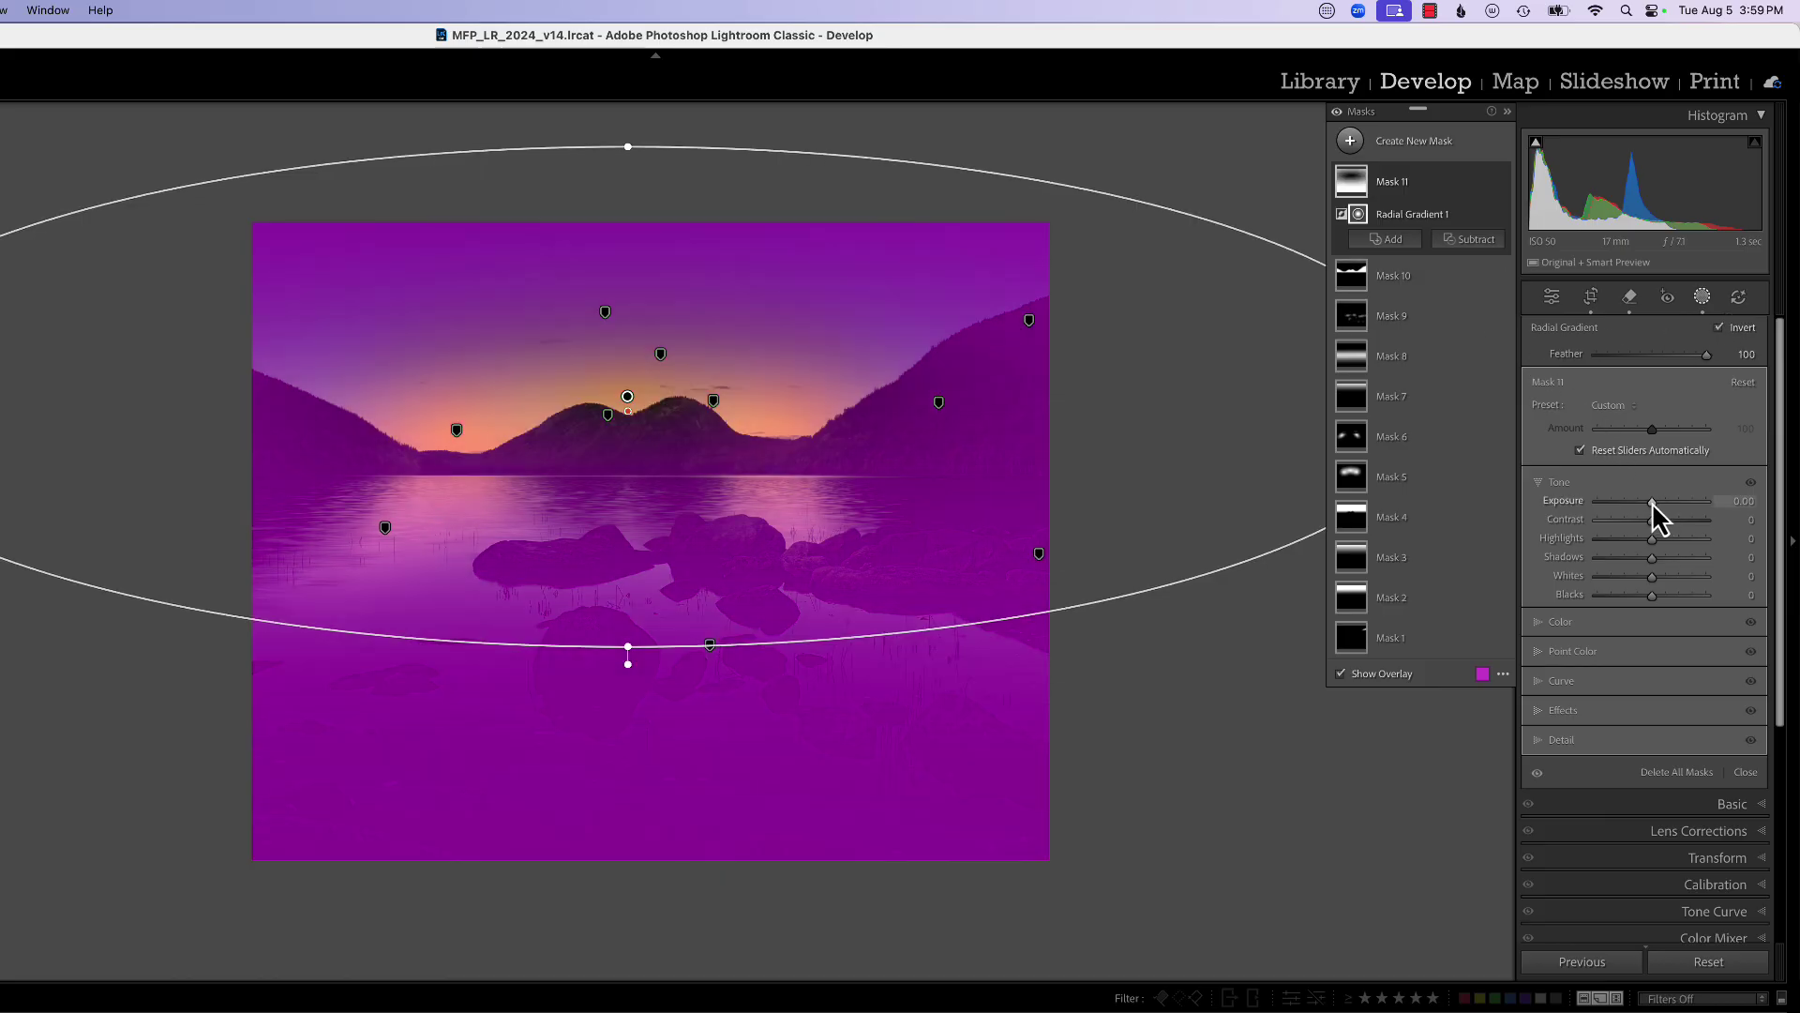
# Step: Darken the area outside the ellipse with Mask 11 at Exposure -2.62, Shadows 100 and Whites 100
pyautogui.moveTo(1651, 503); pyautogui.dragTo(1619, 515)
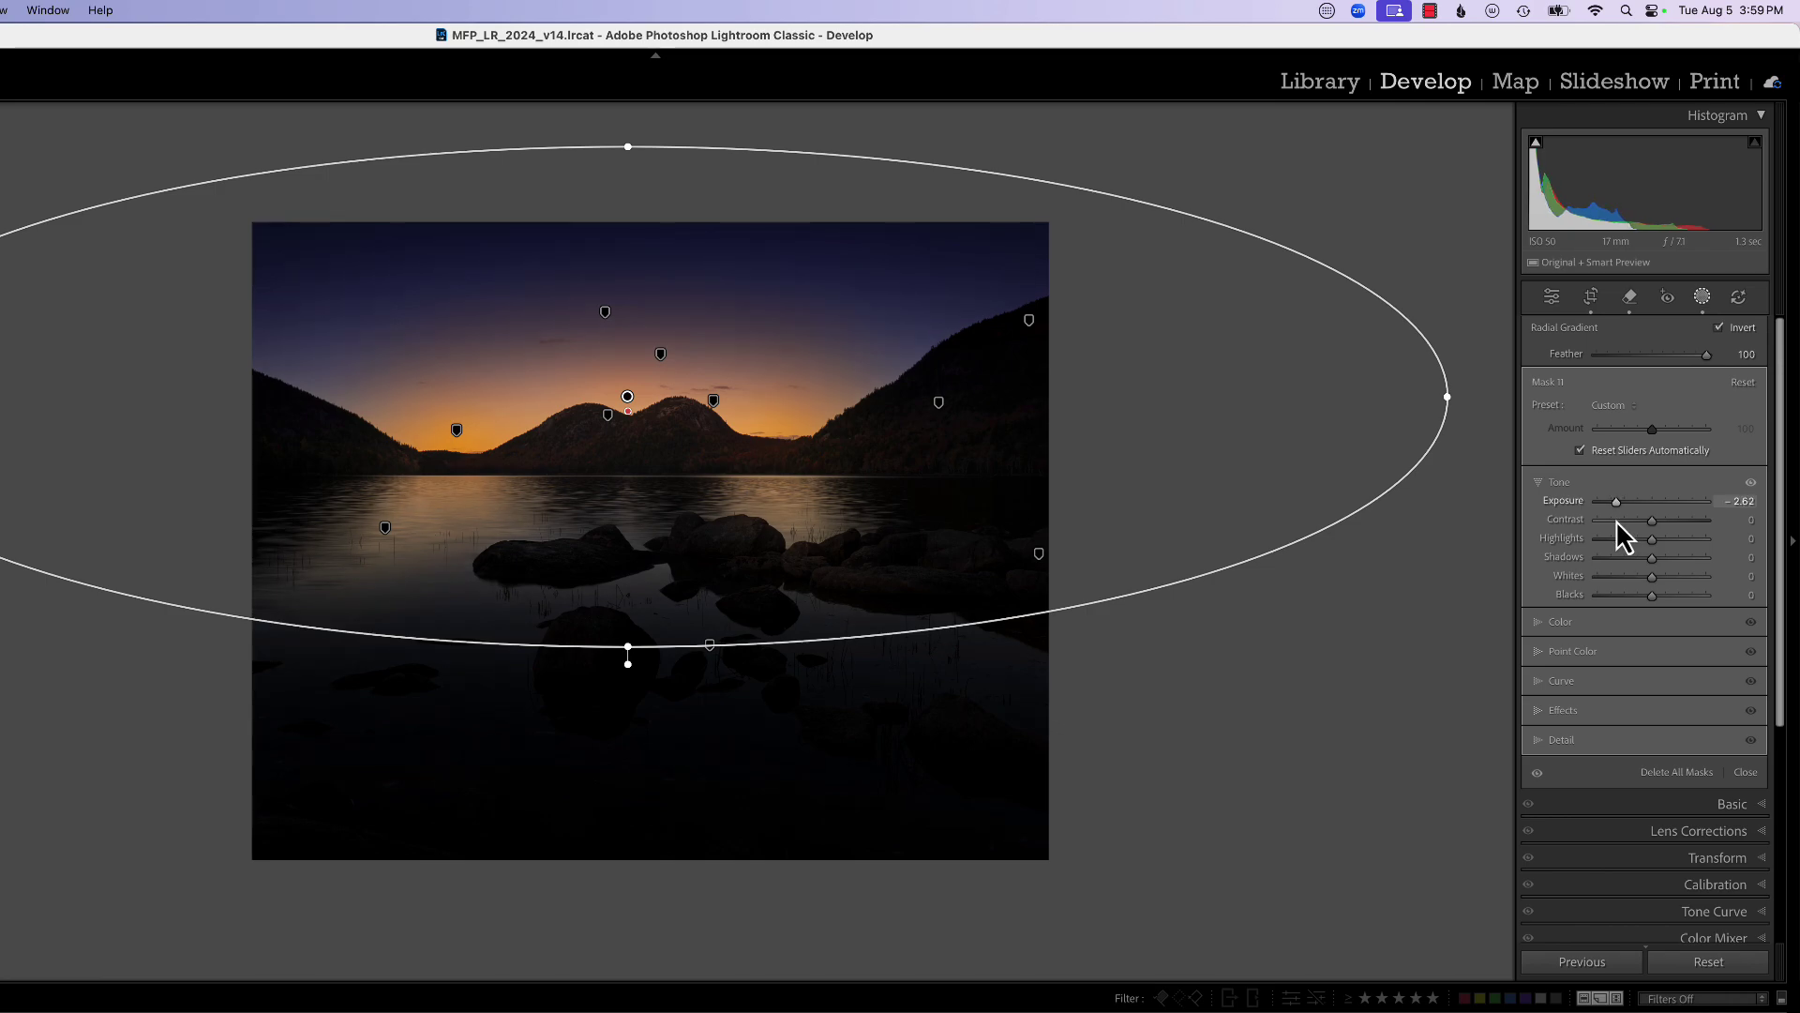
pyautogui.moveTo(1617, 522); pyautogui.dragTo(1612, 516)
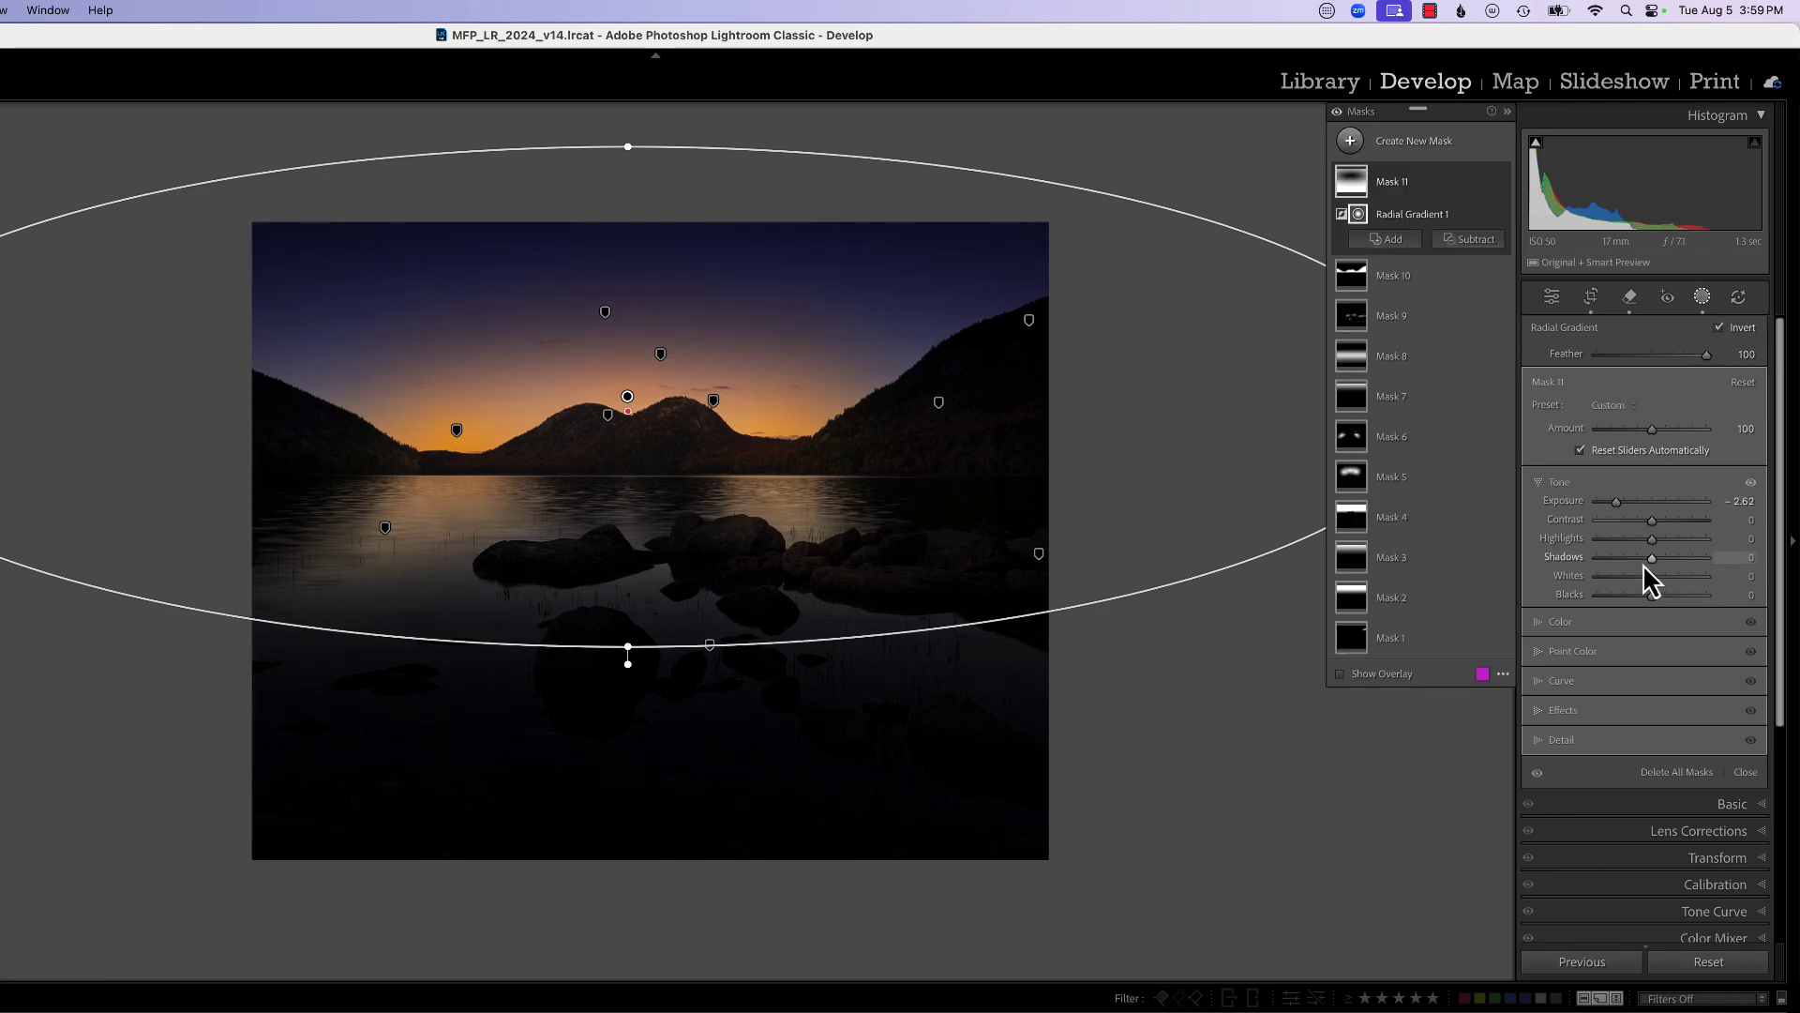
pyautogui.moveTo(1652, 559); pyautogui.dragTo(1707, 577)
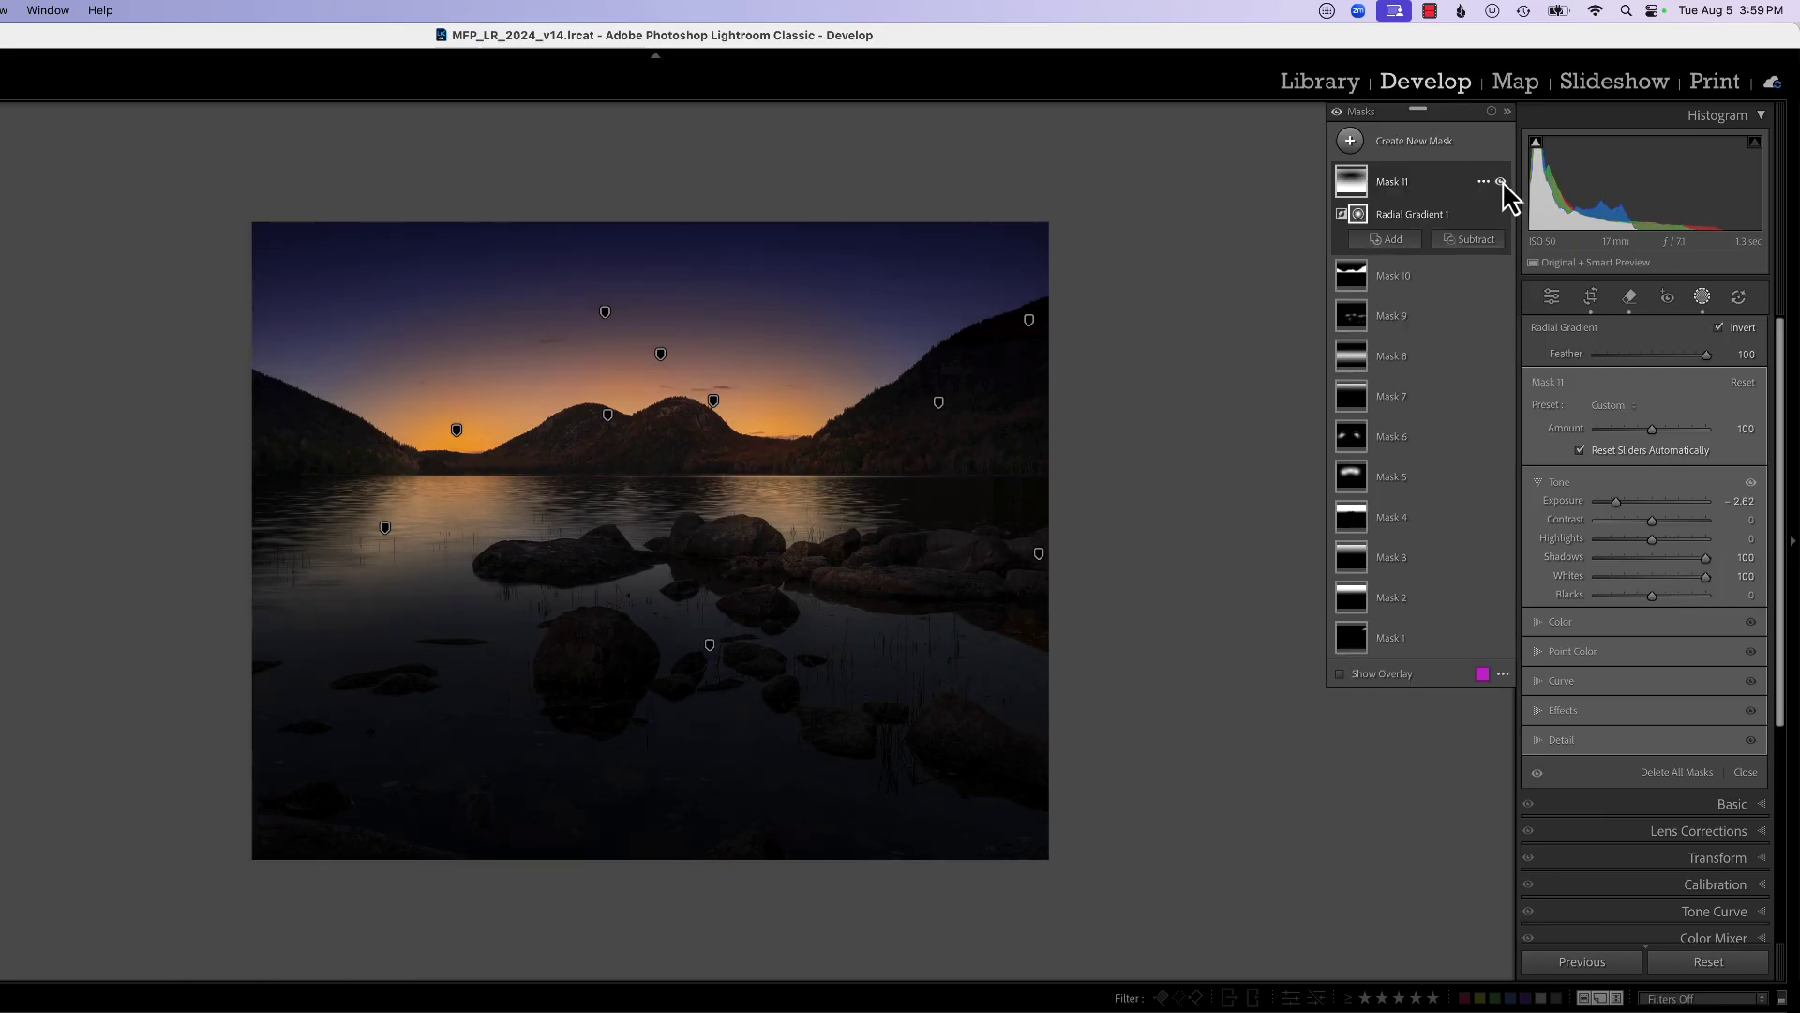
# Step: Hide and show Mask 11 repeatedly to compare the lake photo with and without the vignette
pyautogui.click(1502, 182)
pyautogui.click(1502, 182)
pyautogui.click(1503, 182)
pyautogui.click(1502, 182)
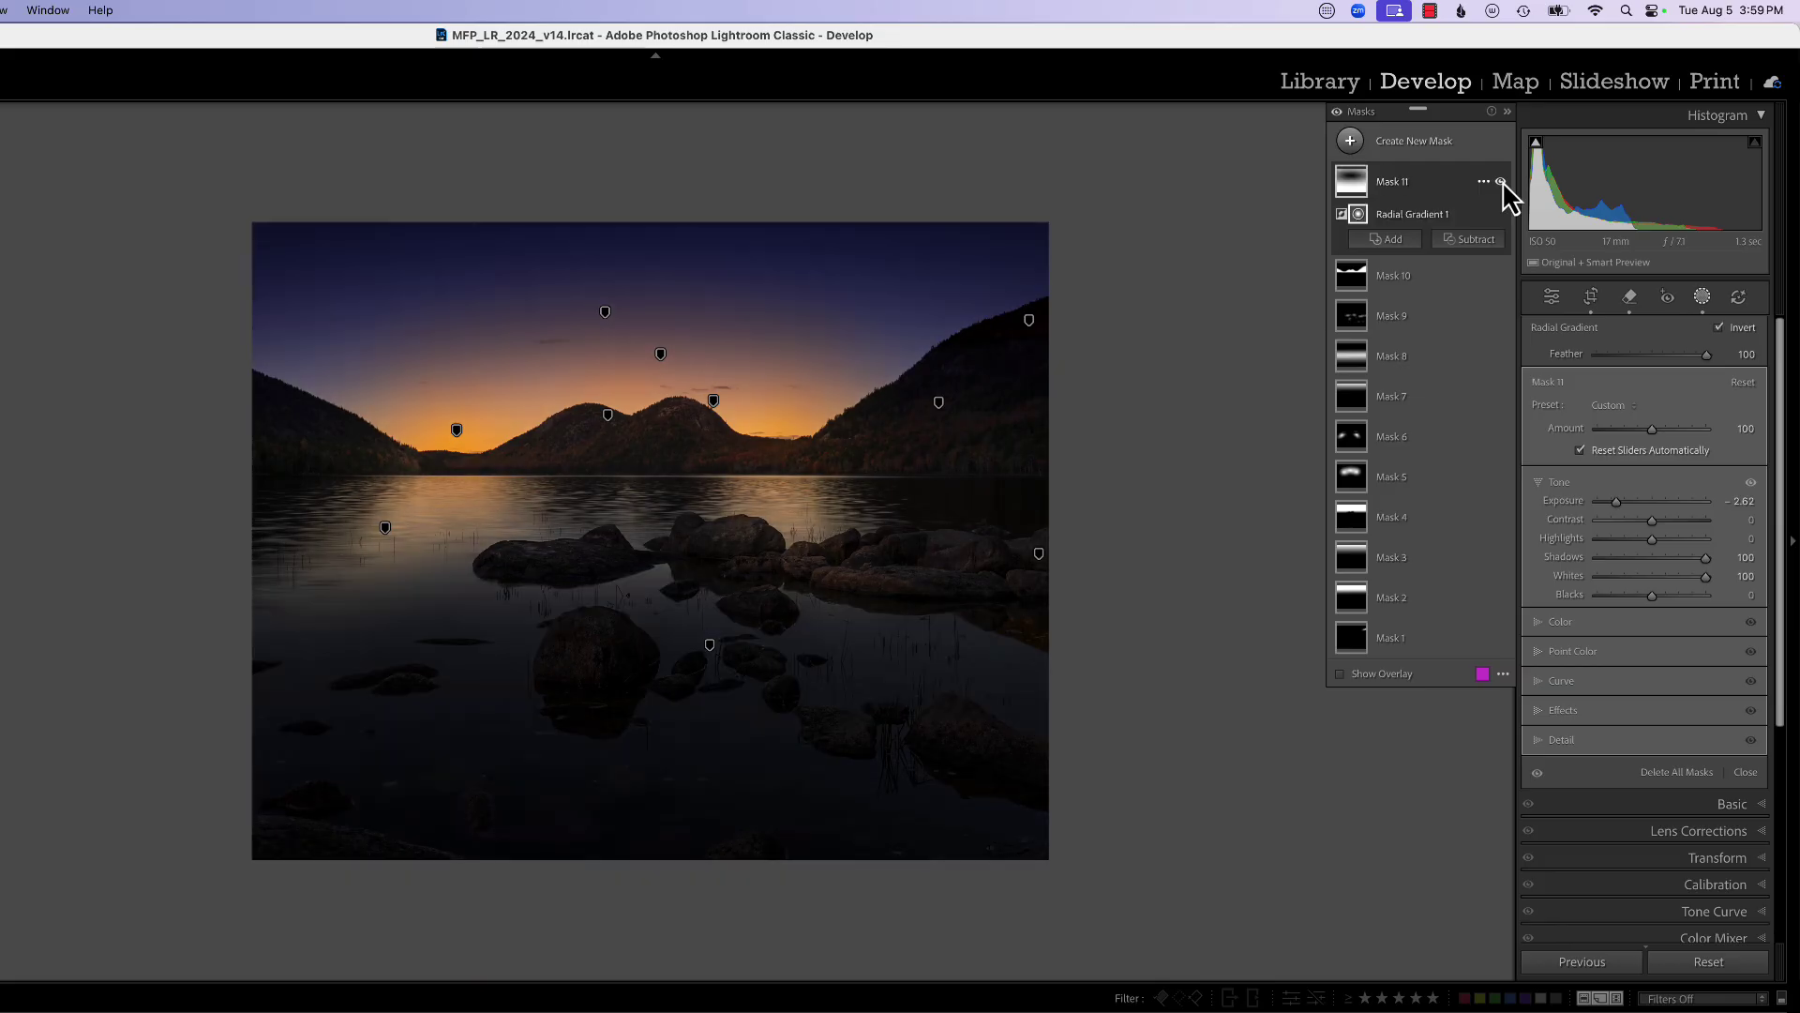